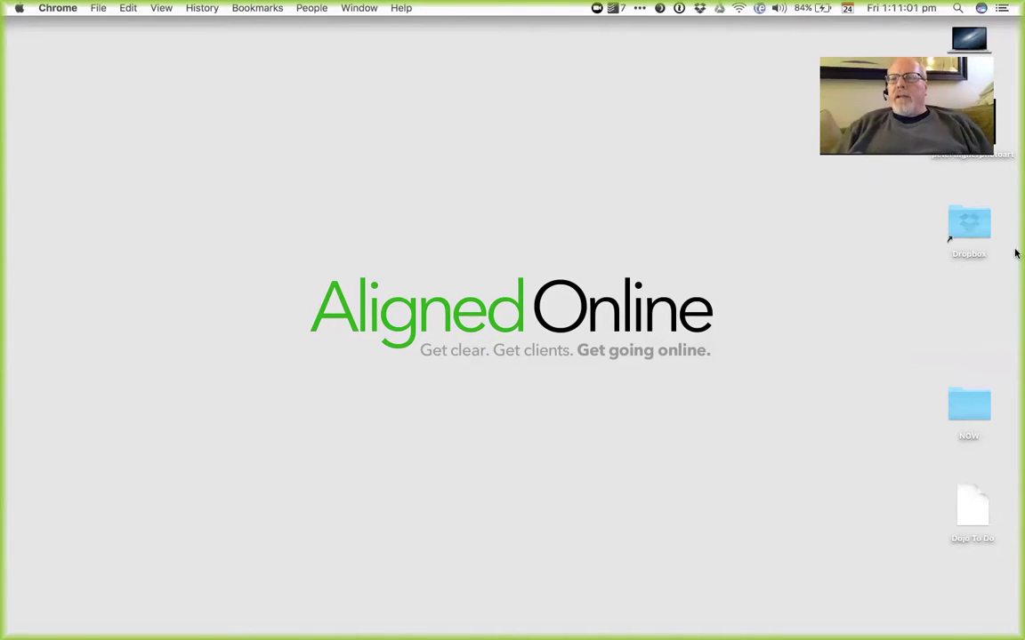
- Open Chrome and go to the WordPress admin at yourshelteringtree.com/wp-admin/
mouse_move(1014, 226)
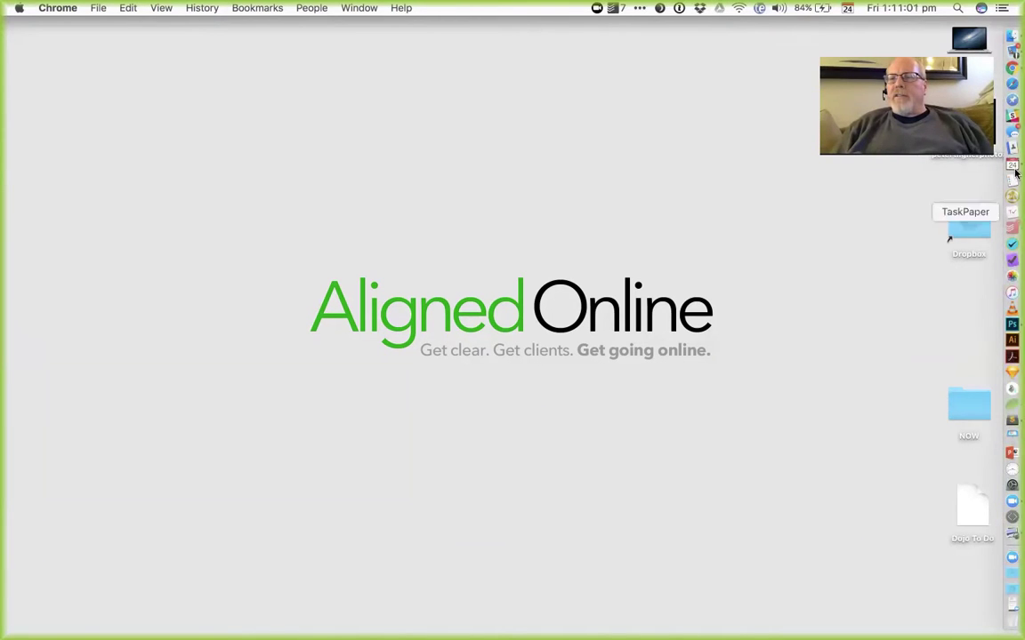
left_click(1013, 68)
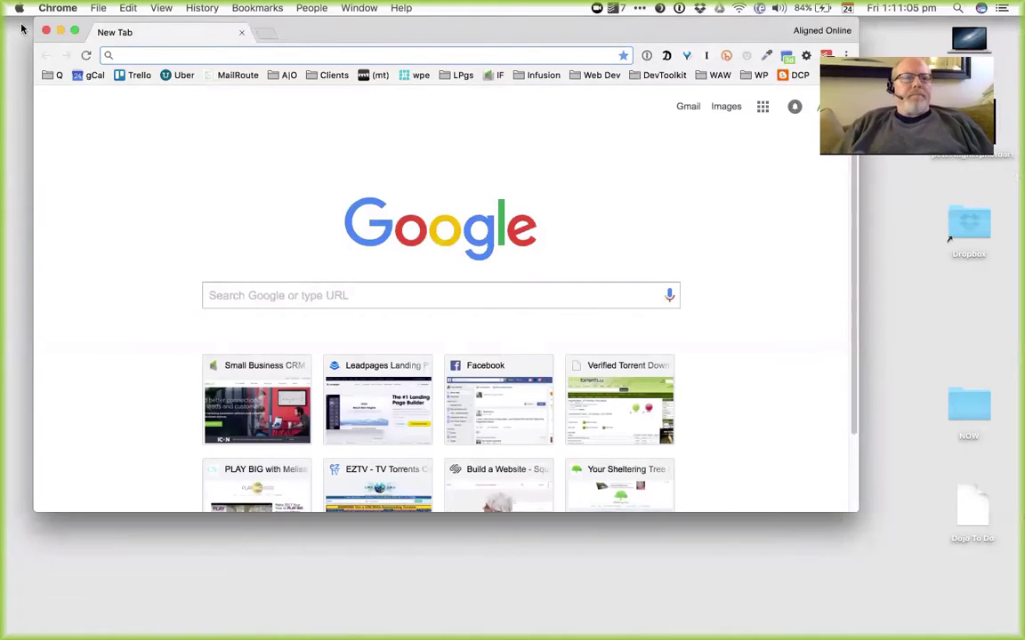
type("t")
key("BackSpace")
key("BackSpace")
type("yous")
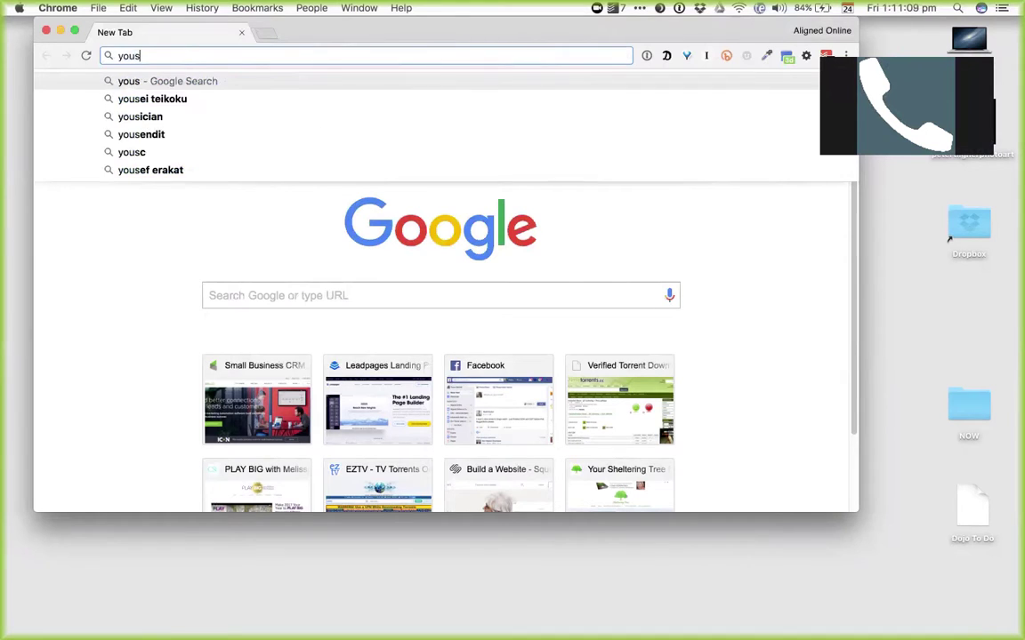
key("BackSpace")
type("rshelteringtree.com/w")
key("Right")
type("/")
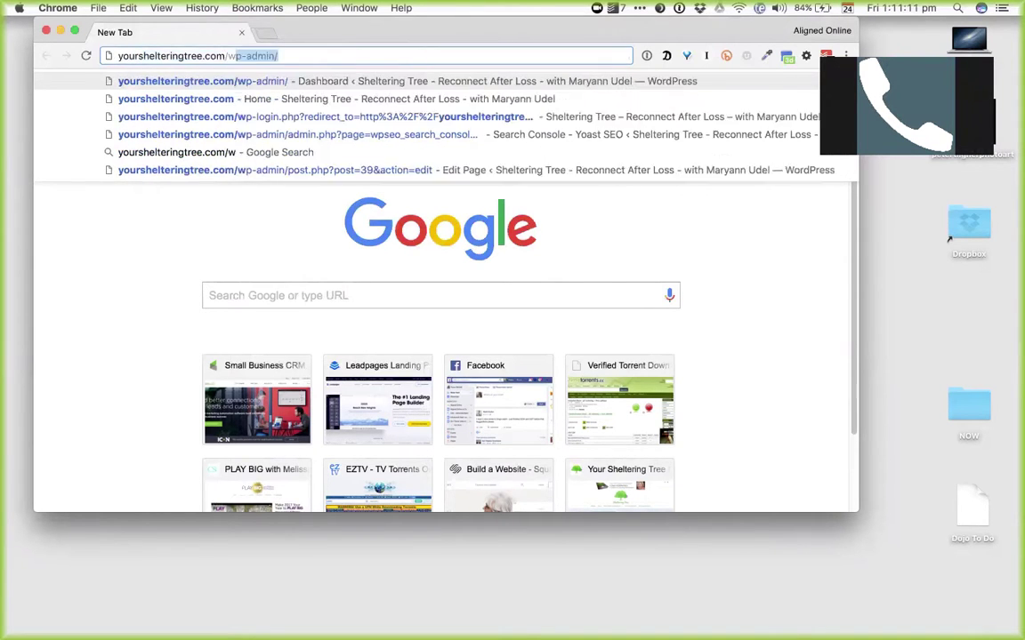
key("Return")
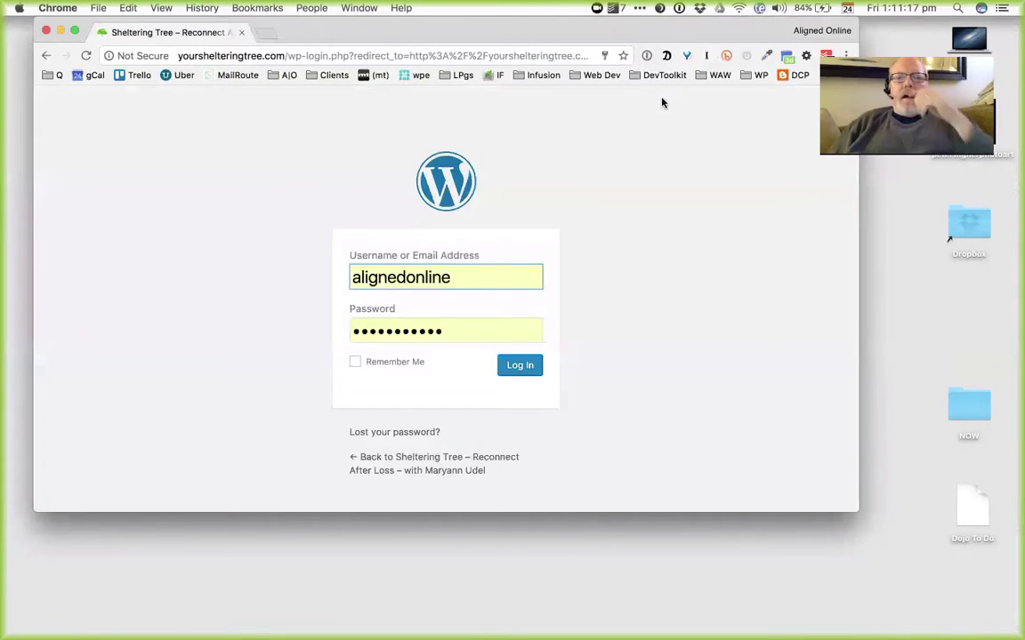
- Log in to WordPress with the prefilled credentials and open the list of all posts
left_click(520, 366)
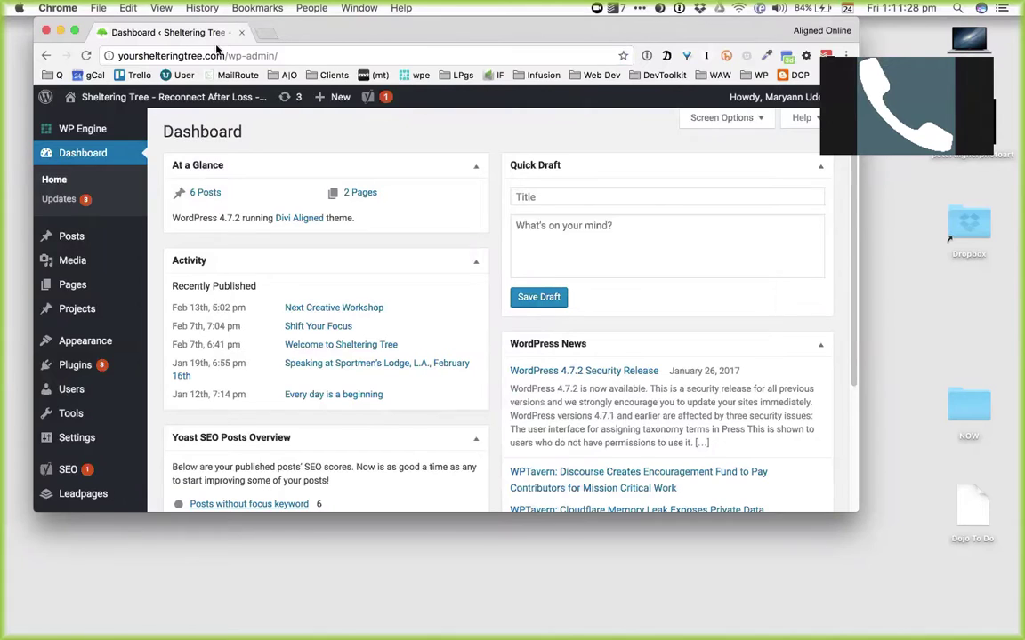
left_click_drag(316, 33, 288, 33)
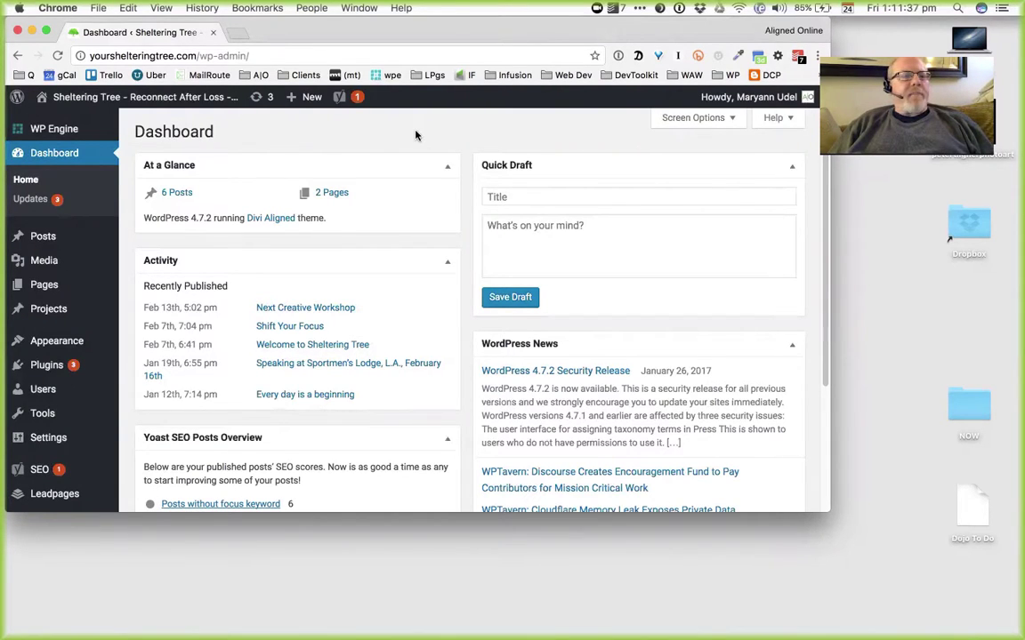
mouse_move(58, 259)
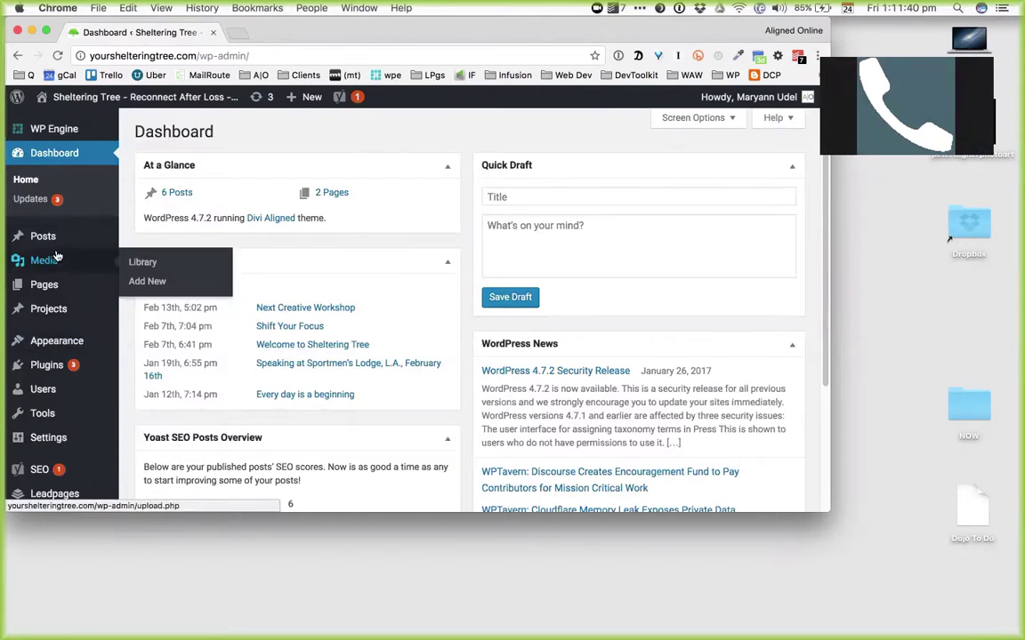
left_click(44, 236)
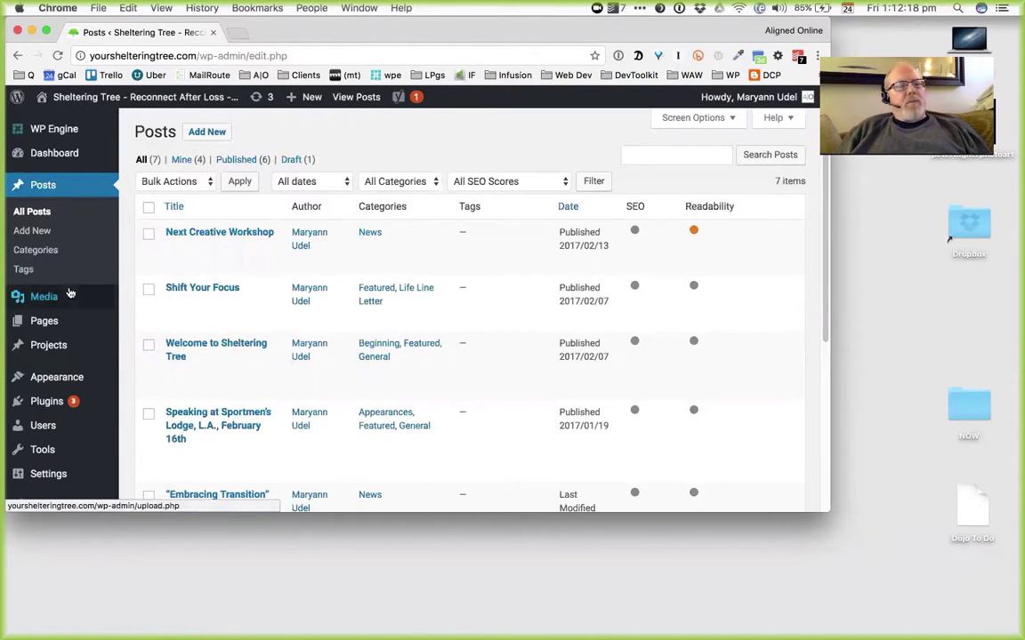
- Open the public Sheltering Tree site in a separate tab and review the posts on its Blog page
mouse_move(54, 98)
left_click(61, 124, "super")
left_click(284, 32)
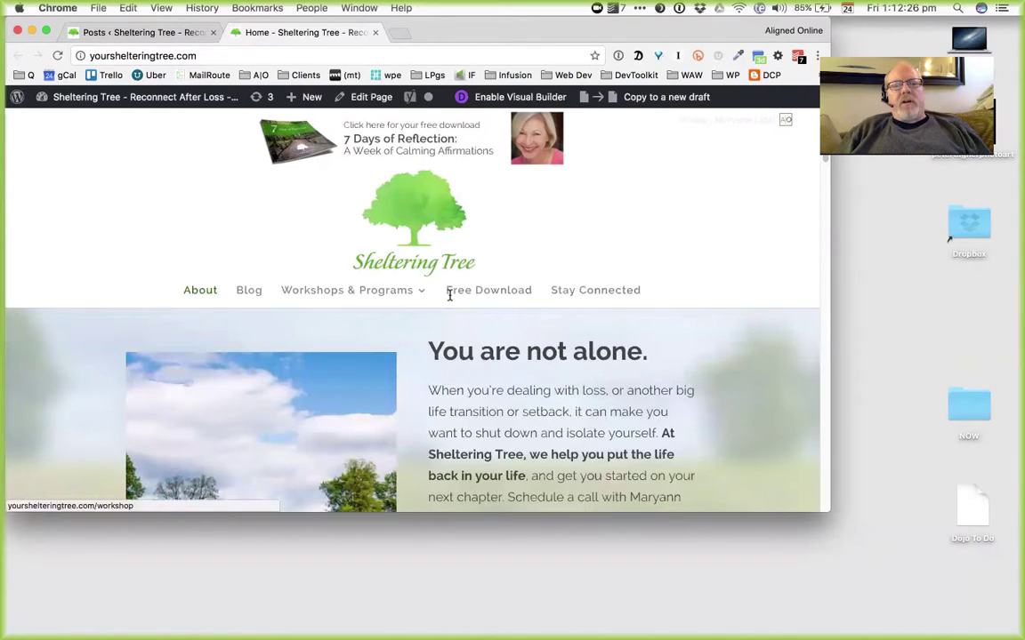
left_click(253, 294)
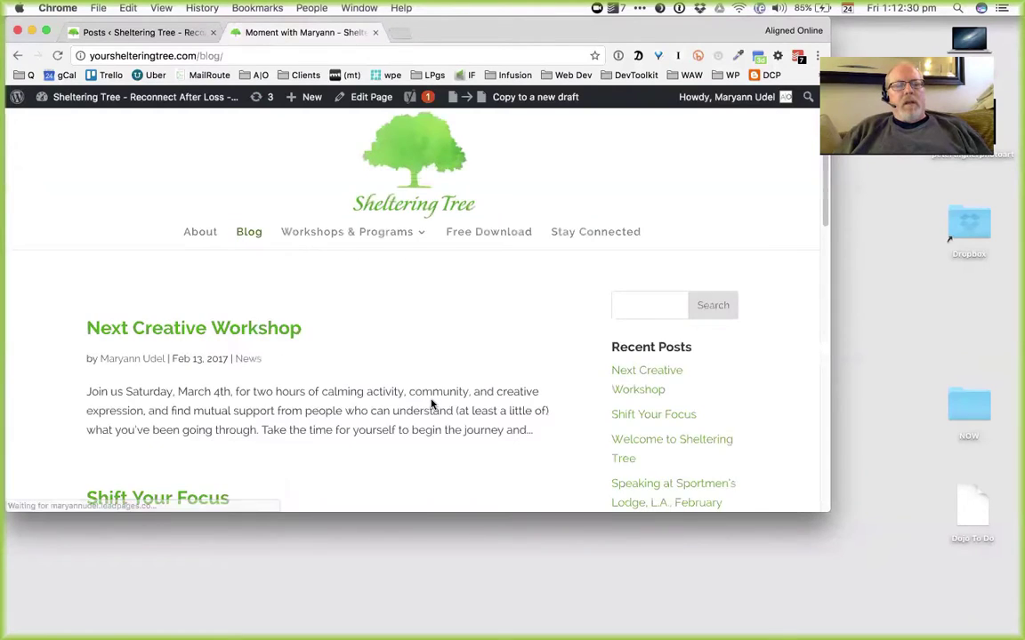
scroll(431, 399, "down", 5)
scroll(431, 400, "down", 10)
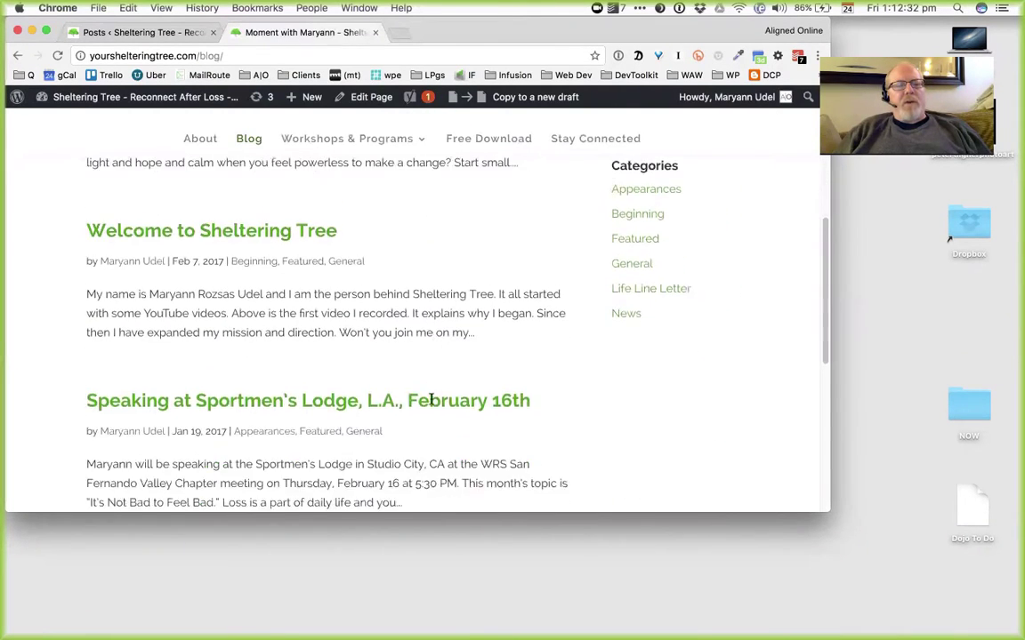
scroll(431, 404, "down", 2)
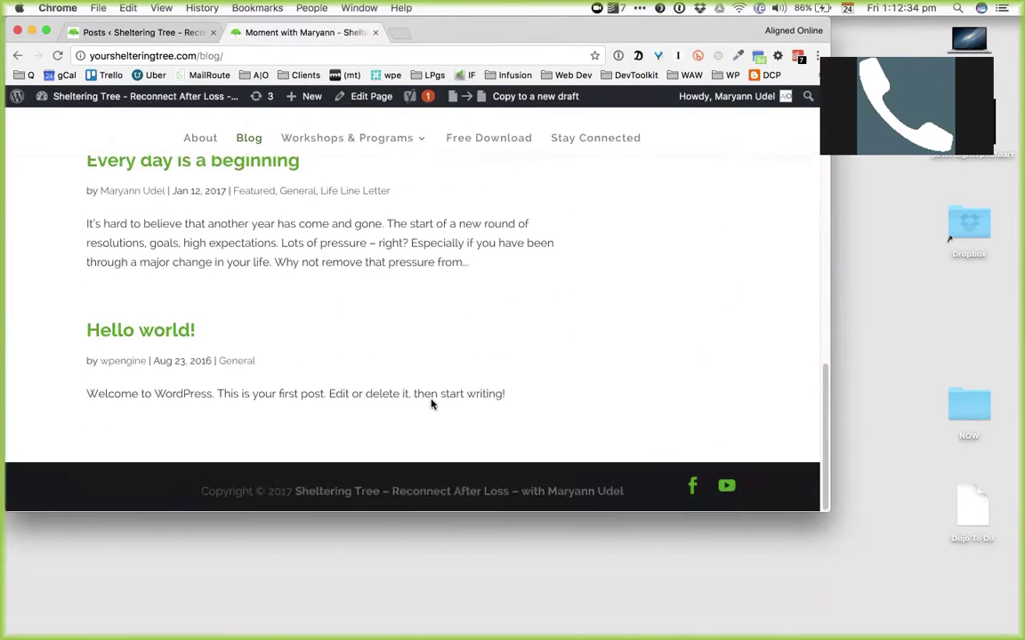
- Open the "Hello world!" post for editing and move it to the trash
left_click(124, 328)
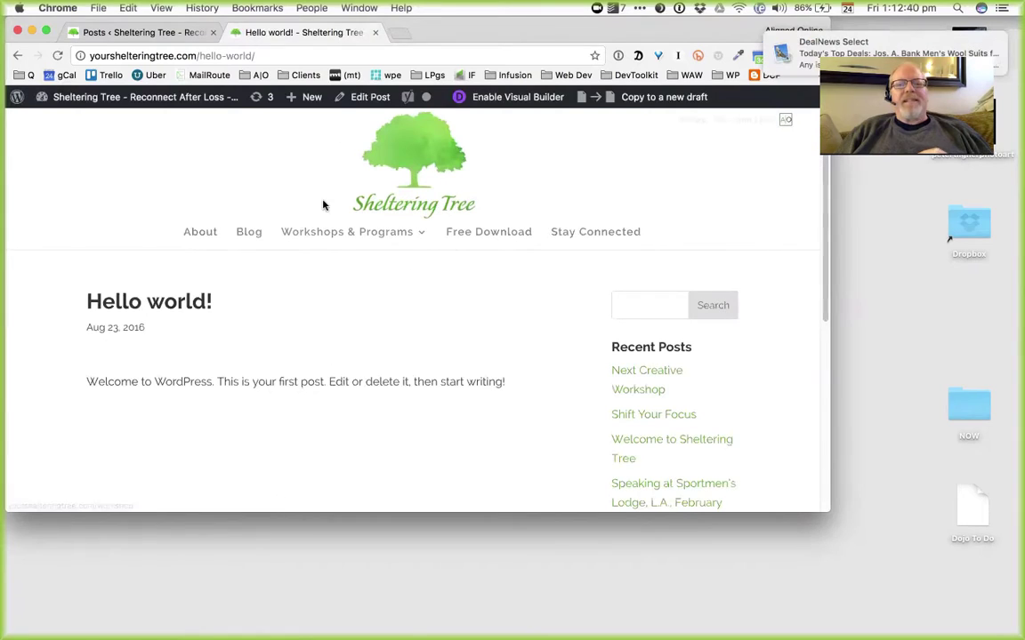
left_click(372, 102)
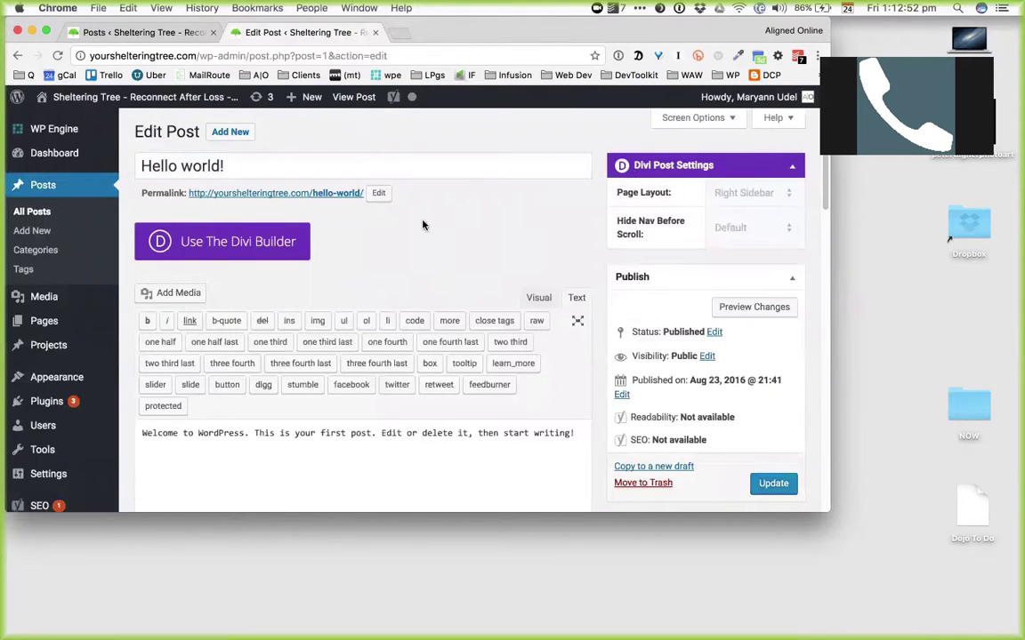
left_click(641, 483)
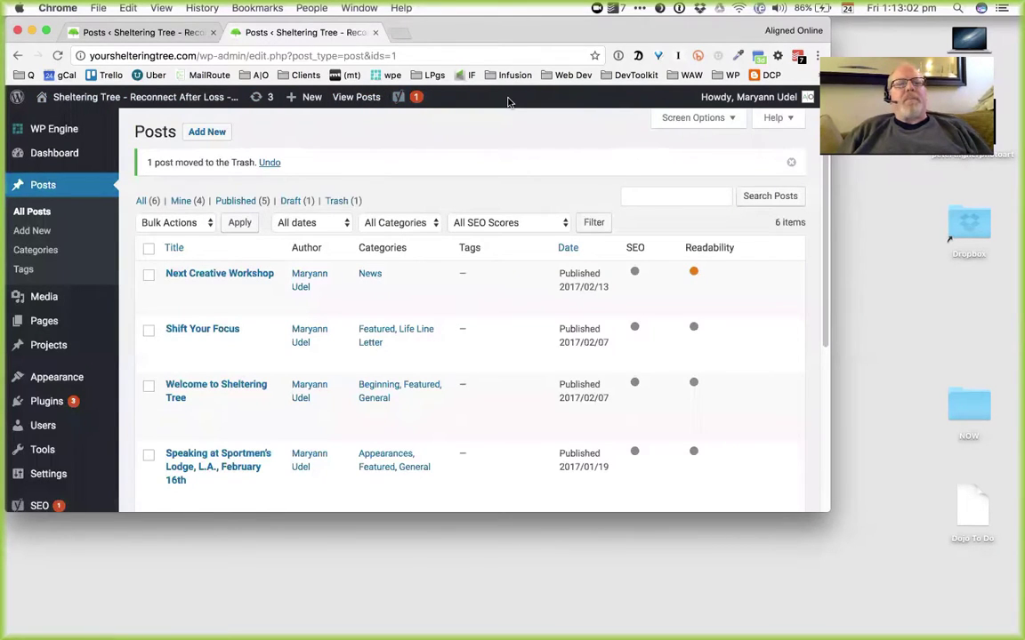
- Return to the public Blog page and reload it
mouse_move(138, 92)
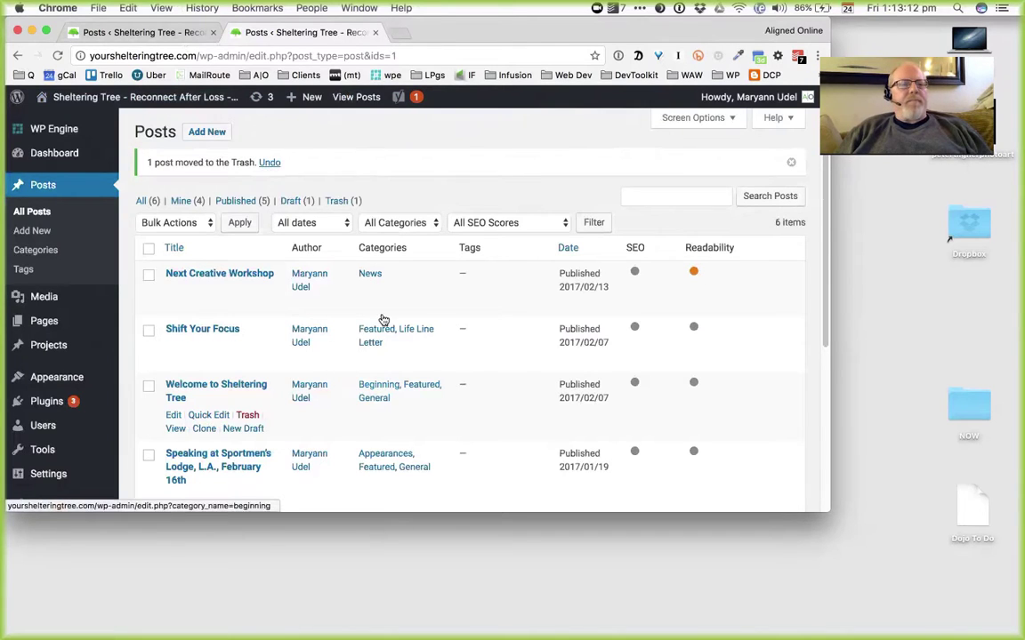
left_click(14, 56)
left_click(15, 55)
left_click(15, 55)
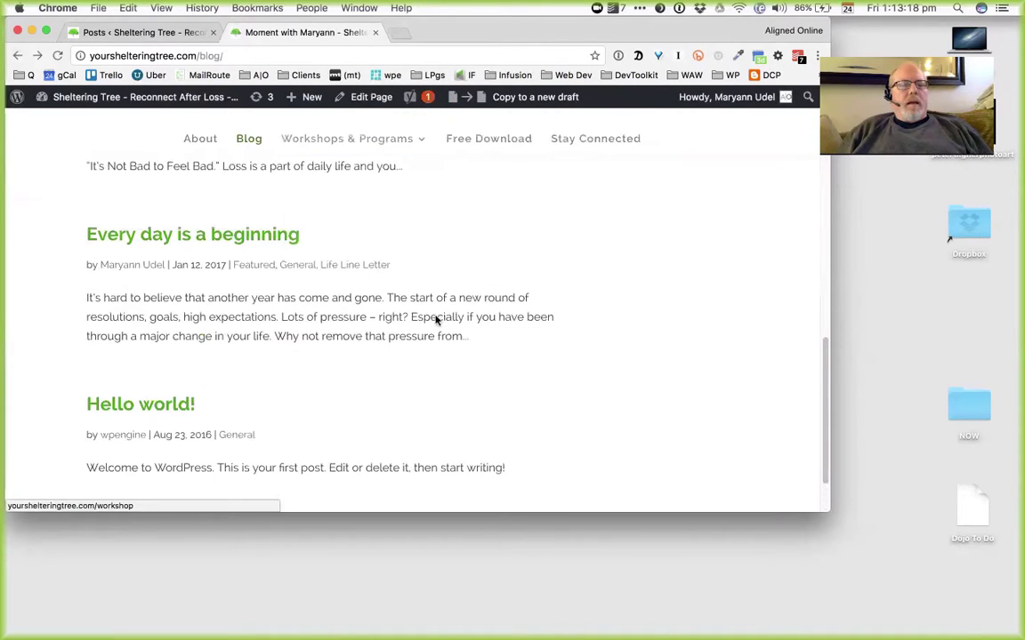
left_click(359, 265)
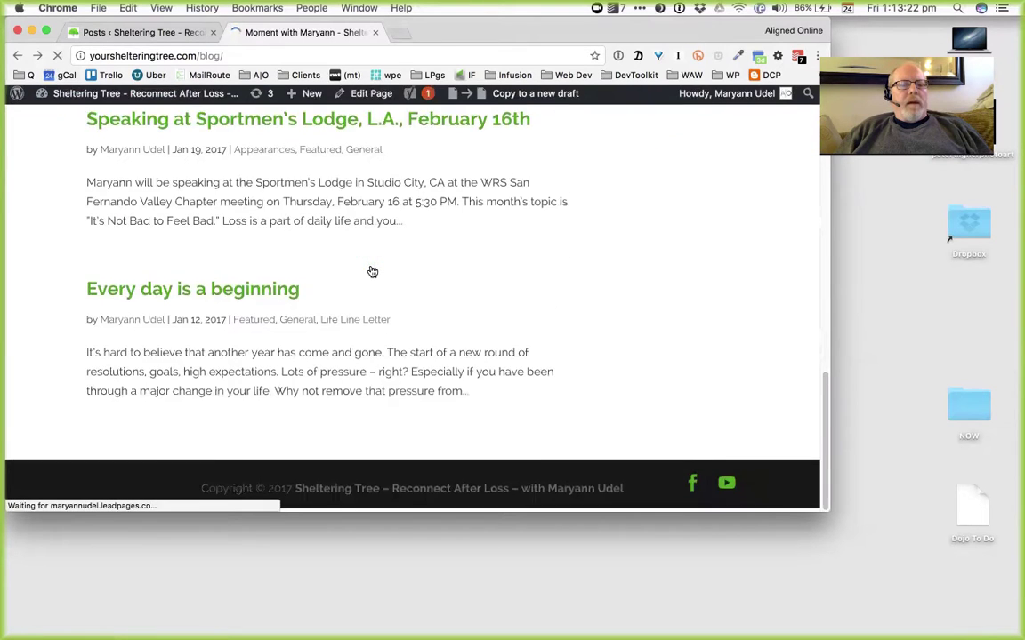
- Look through the Blog page's posts and their category labels
scroll(372, 271, "up", 2)
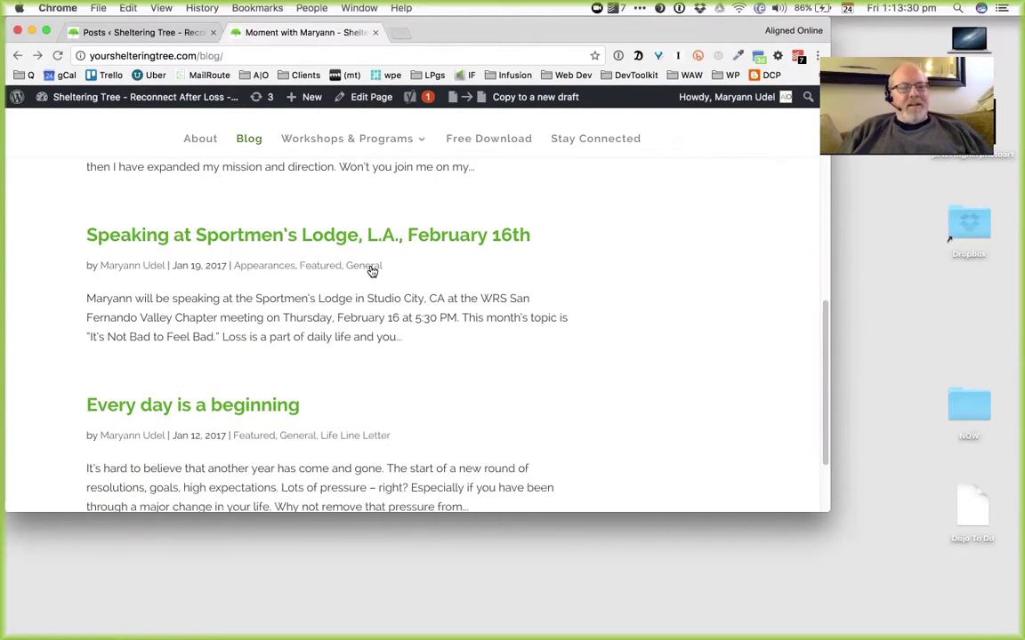
scroll(371, 271, "up", 3)
scroll(373, 271, "down", 1)
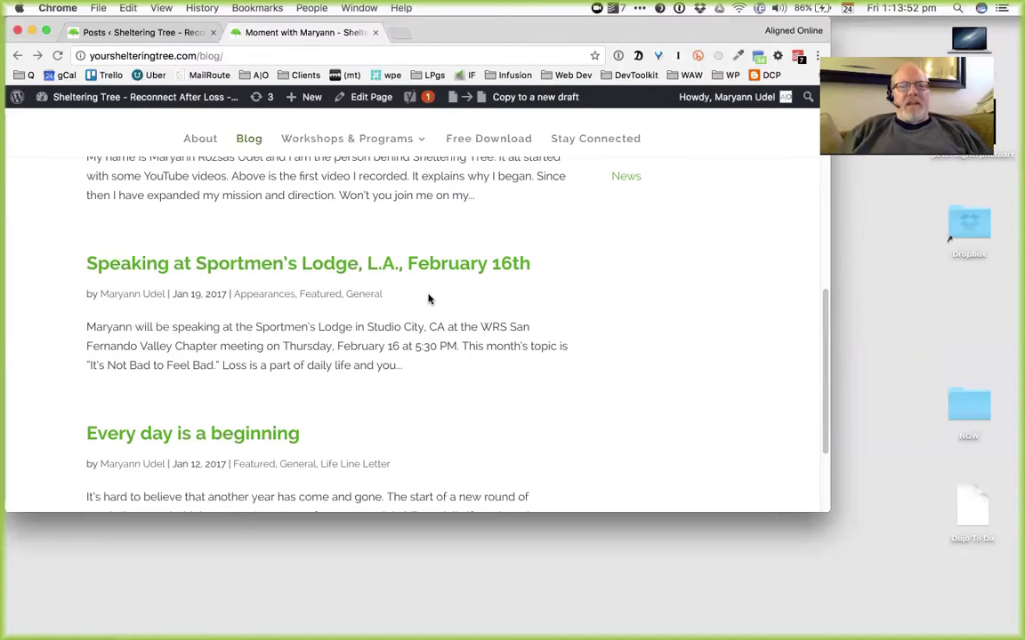
scroll(428, 299, "down", 4)
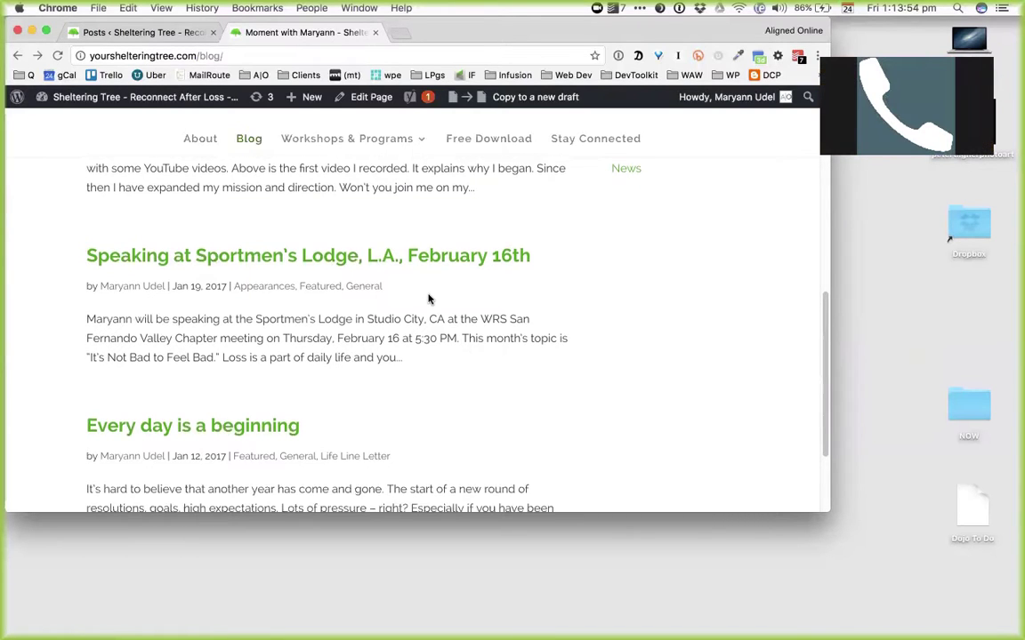
scroll(428, 299, "up", 2)
scroll(428, 299, "up", 10)
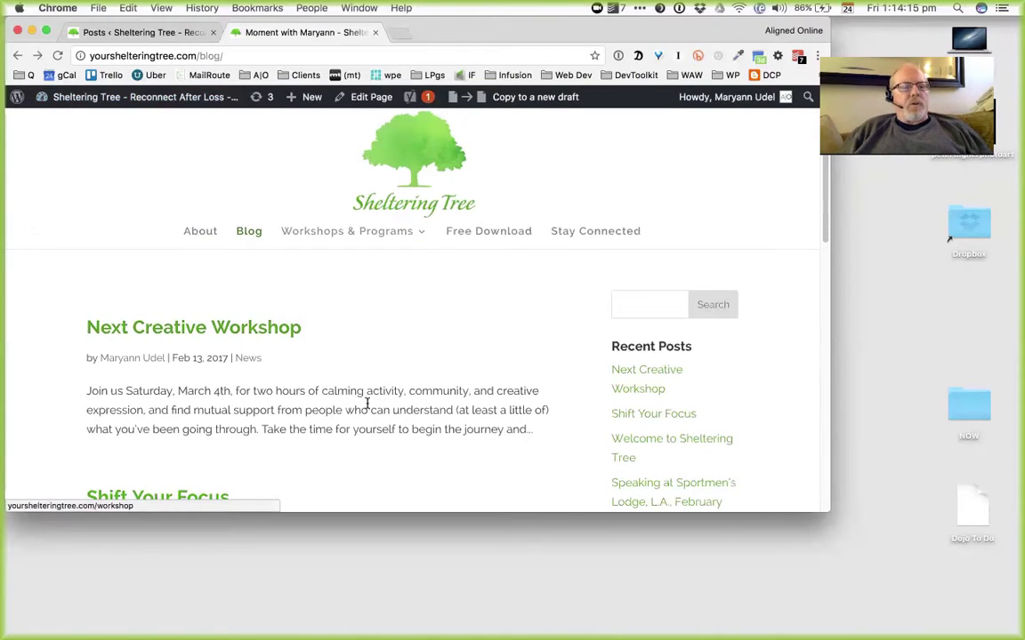
scroll(366, 406, "down", 5)
scroll(367, 405, "up", 5)
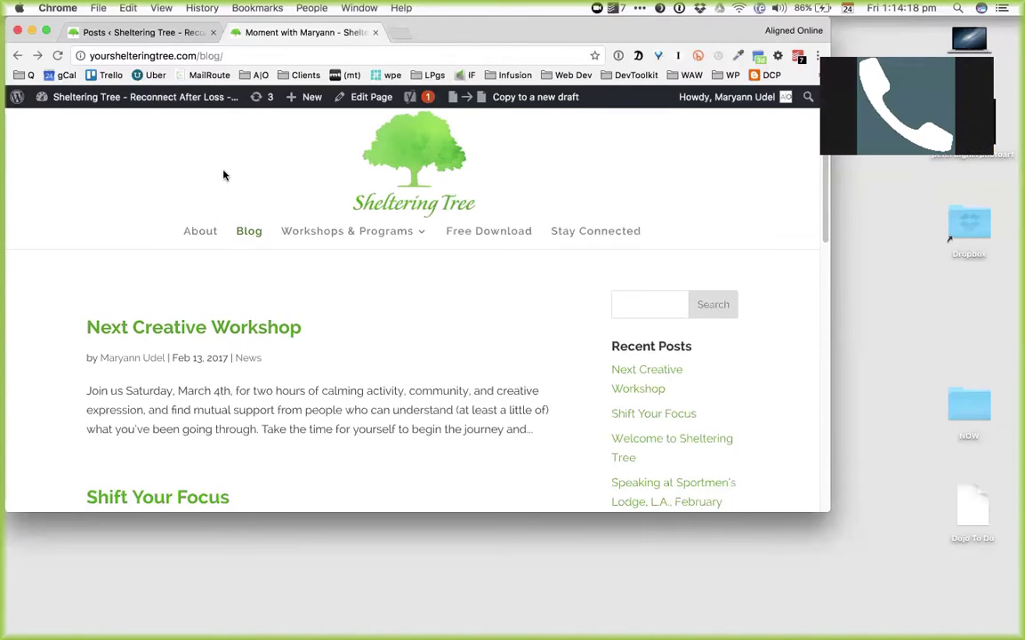
- Open the "Speaking at Sportmen's Lodge, L.A., February 16th" post and review its text and the sidebar categories
scroll(265, 387, "down", 8)
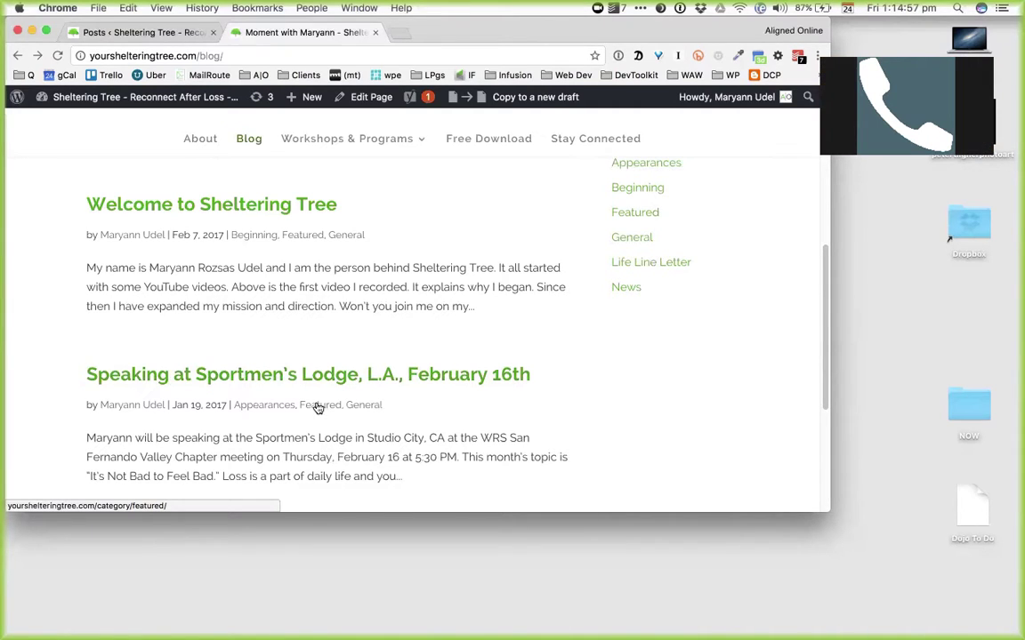
left_click(315, 374)
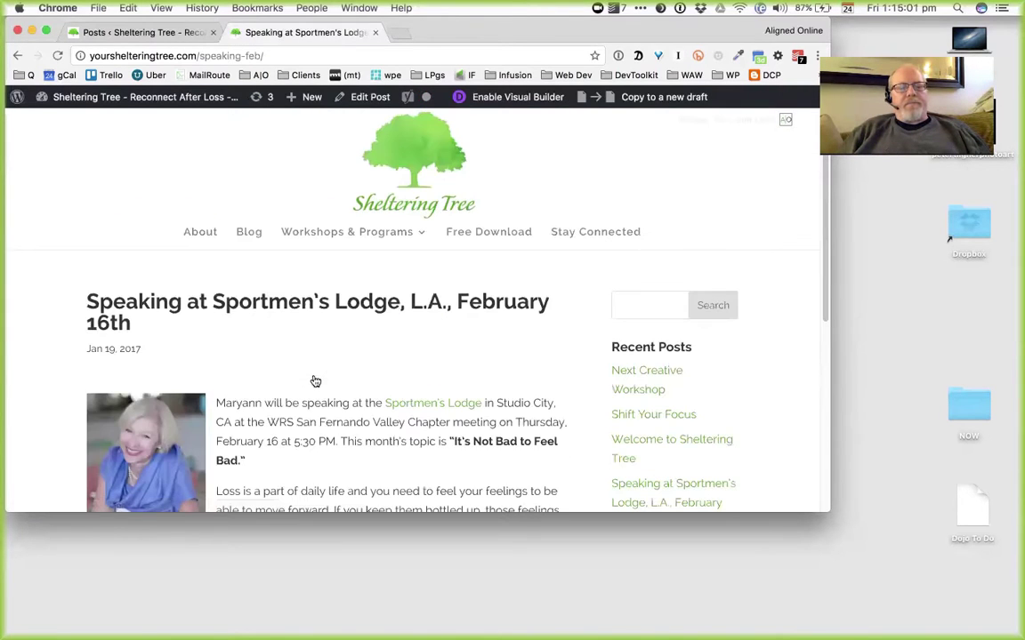
scroll(315, 381, "down", 5)
scroll(315, 381, "up", 5)
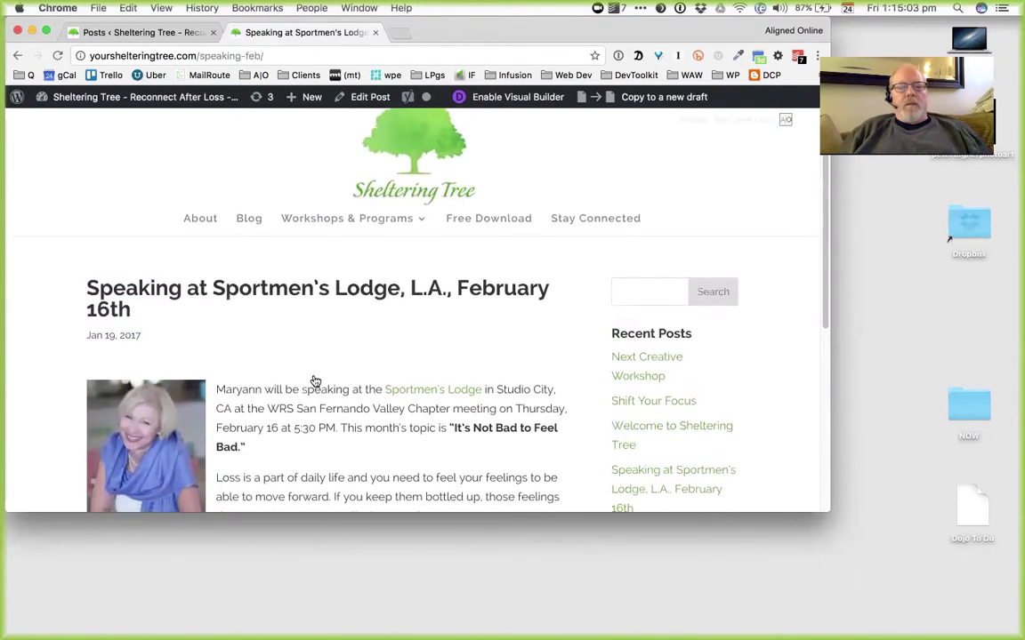
scroll(328, 402, "down", 4)
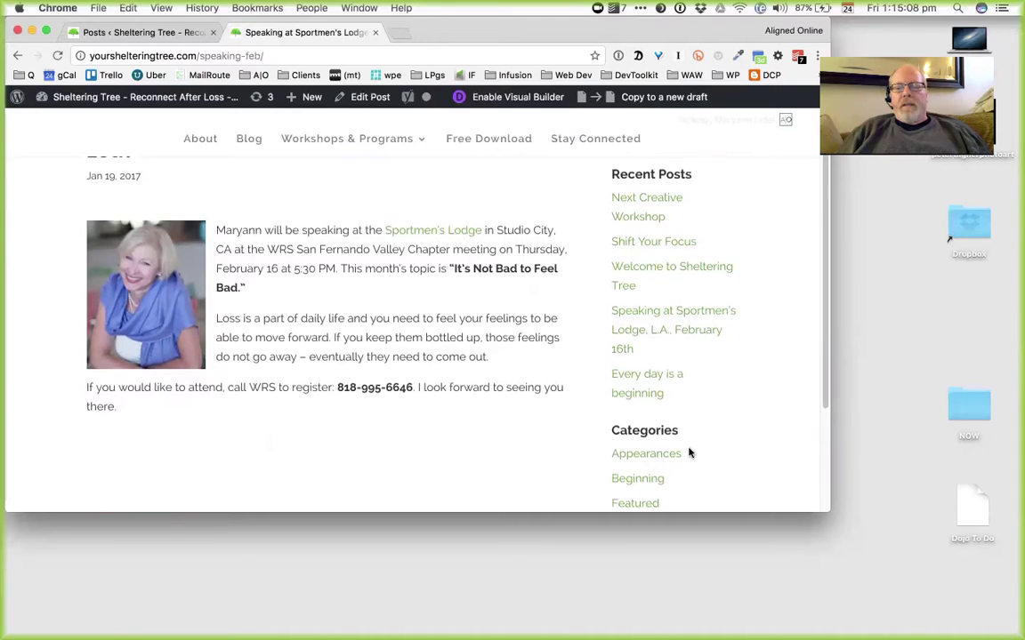
scroll(689, 450, "down", 3)
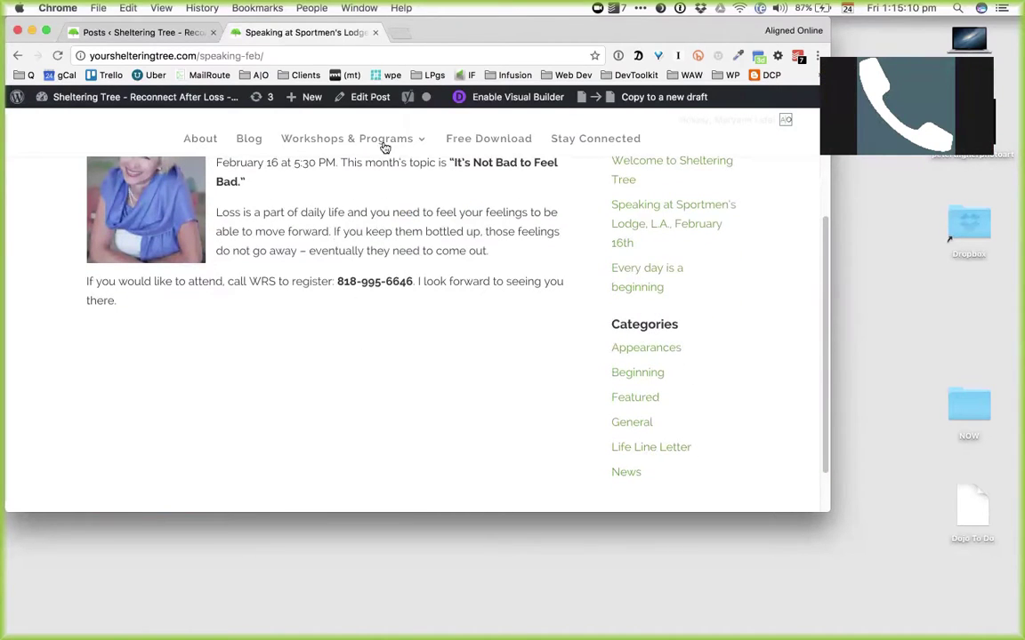
- Open the Sportmen's Lodge speaking post for editing and remove it from the Featured category, keeping Appearances and General
left_click(382, 101)
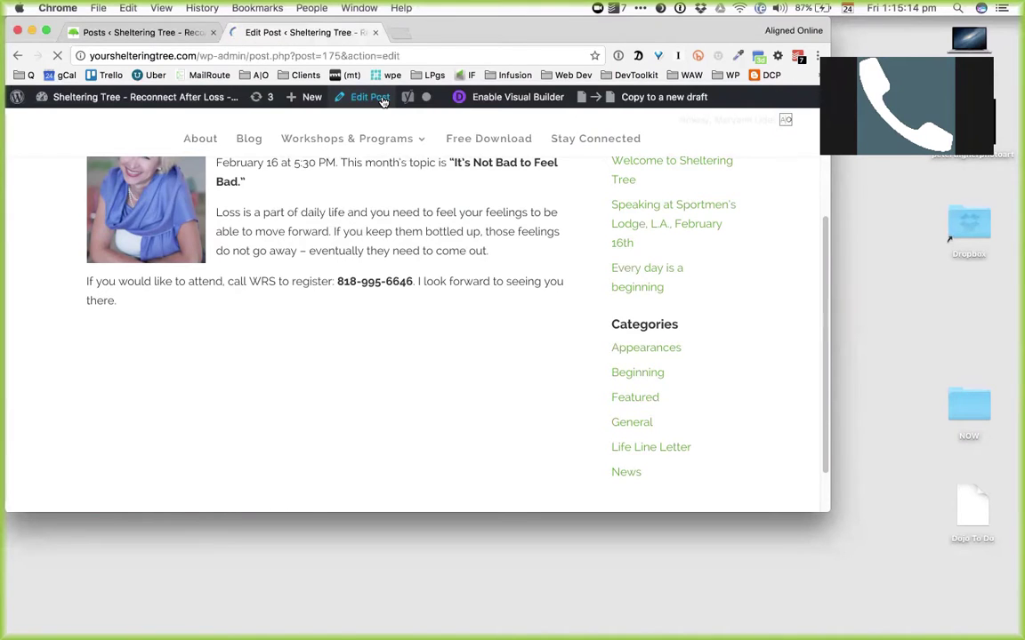
scroll(595, 298, "down", 5)
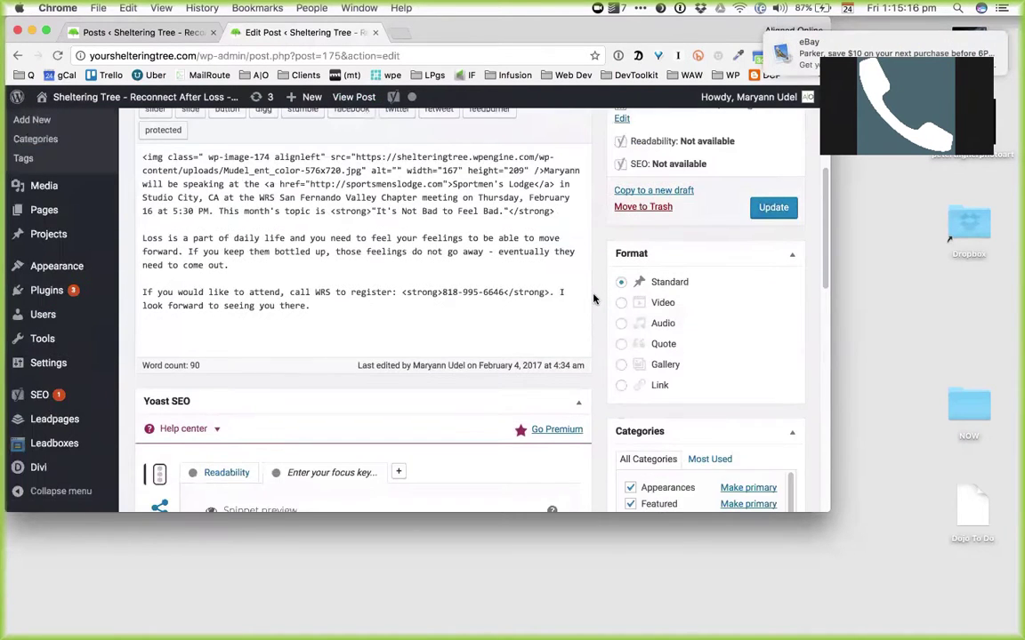
left_click(630, 387)
left_click(630, 404)
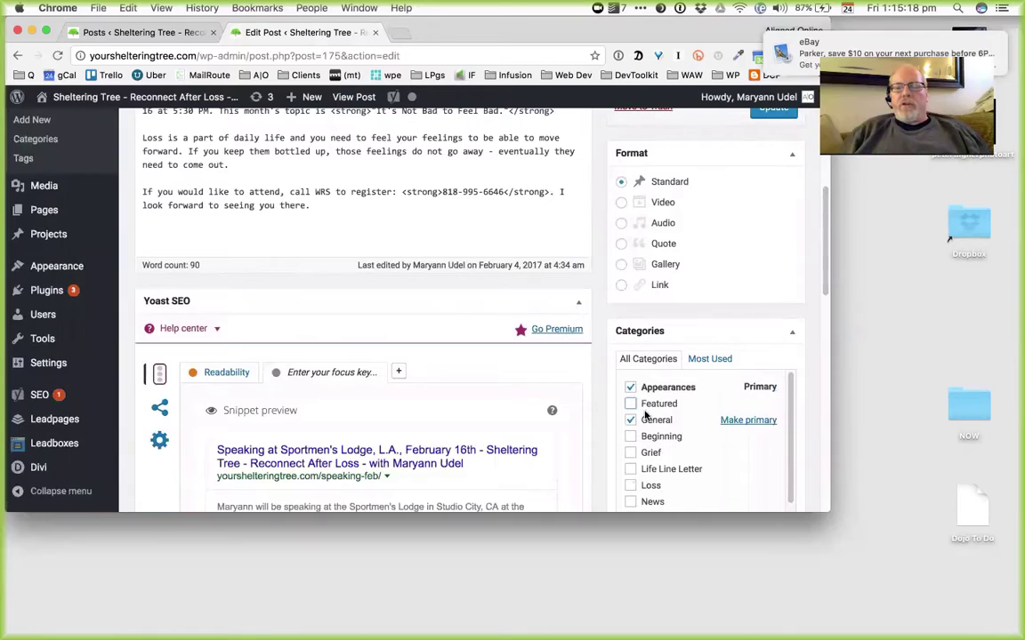
scroll(707, 440, "down", 3)
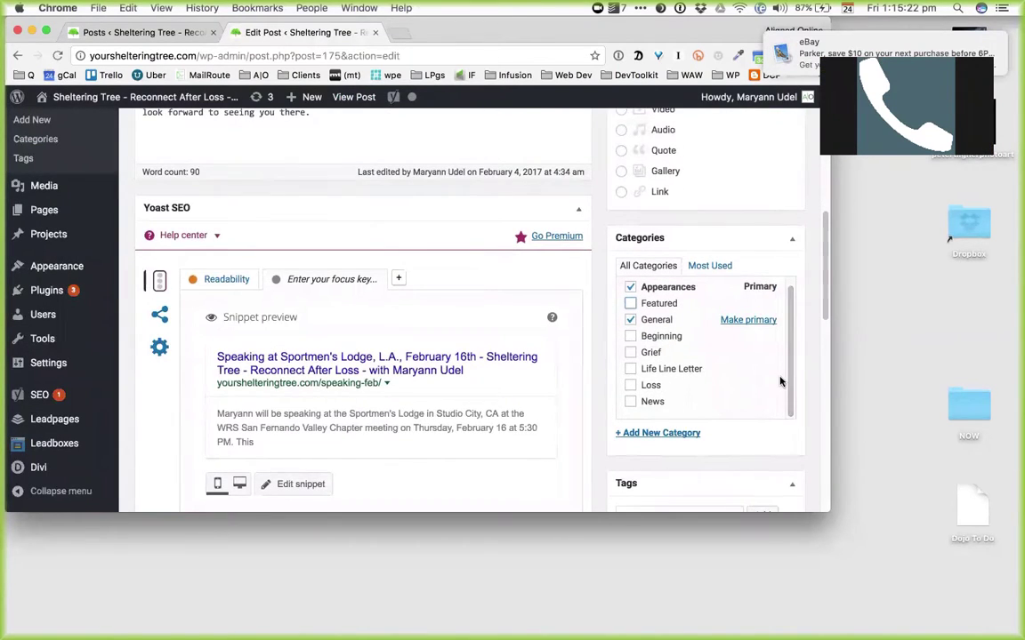
scroll(780, 381, "down", 2)
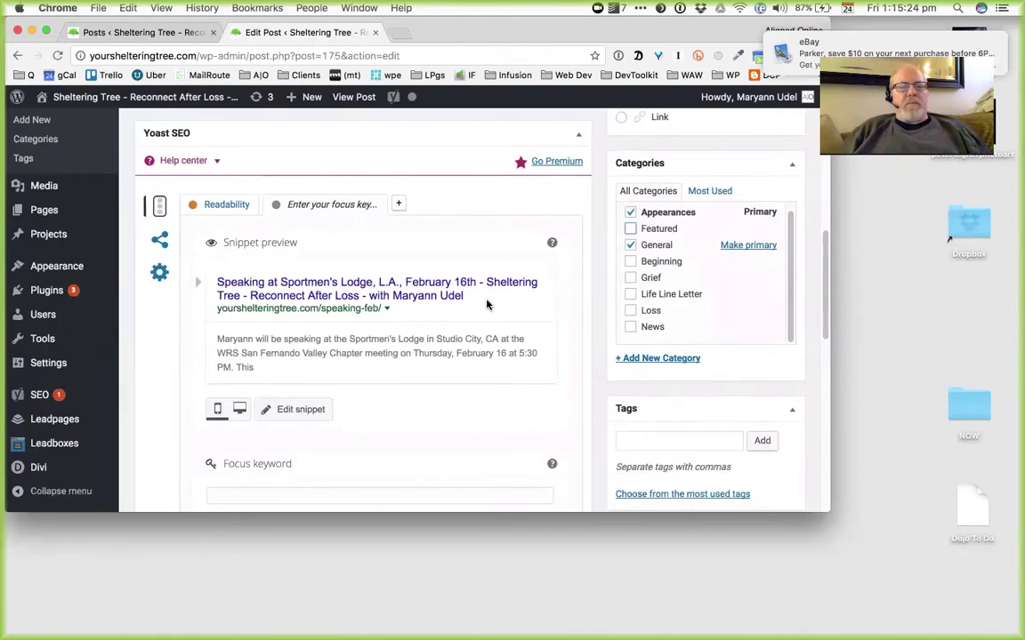
scroll(485, 302, "up", 8)
scroll(485, 304, "up", 3)
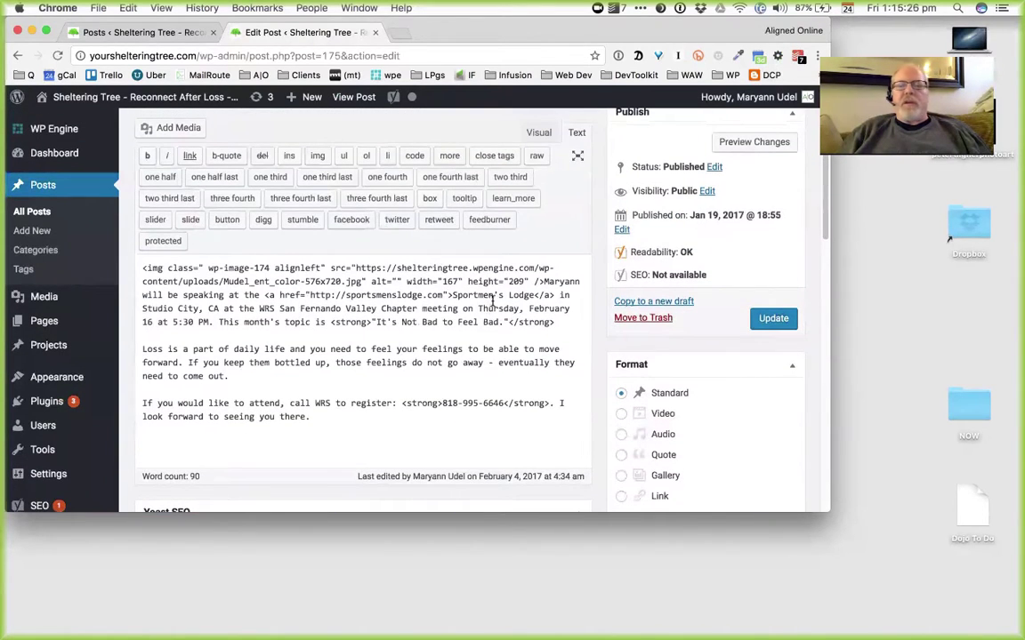
- Save the changes to the Sportmen's Lodge speaking post and show its content in the visual editor
left_click(768, 320)
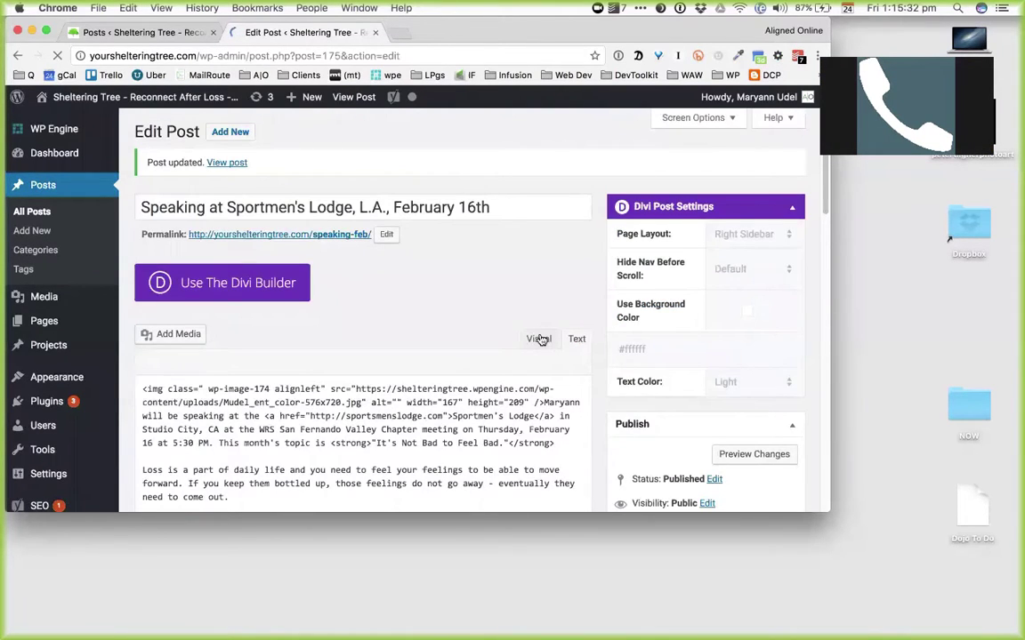
left_click(539, 339)
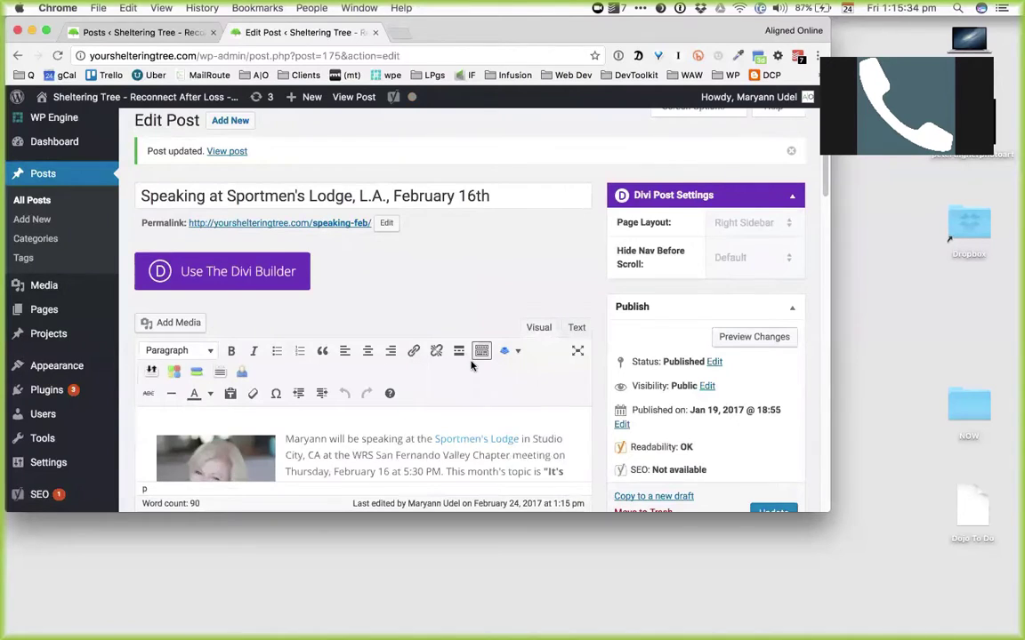
scroll(471, 363, "down", 3)
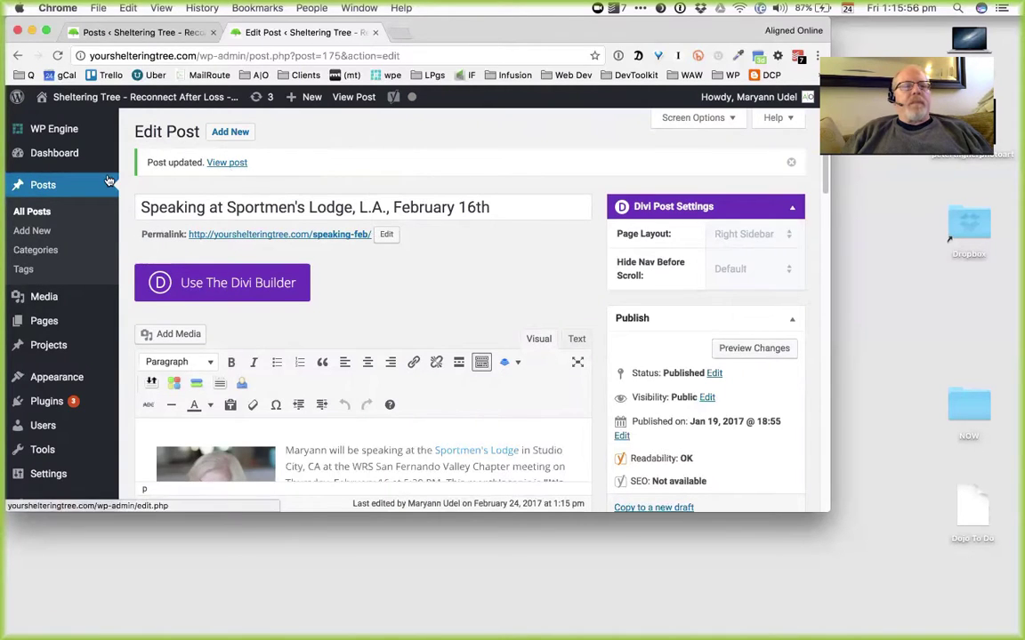
- From the full post list, quick-edit the "Embracing Transition" Workshop in Long Beach draft, adding the Appearances category alongside News
left_click(32, 212)
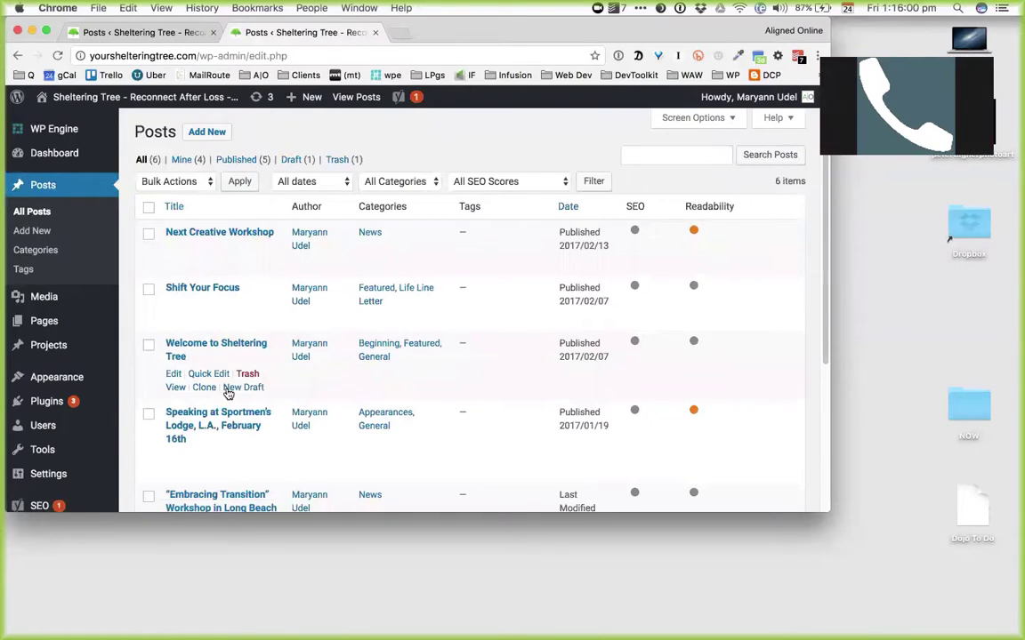
mouse_move(55, 404)
scroll(311, 379, "down", 2)
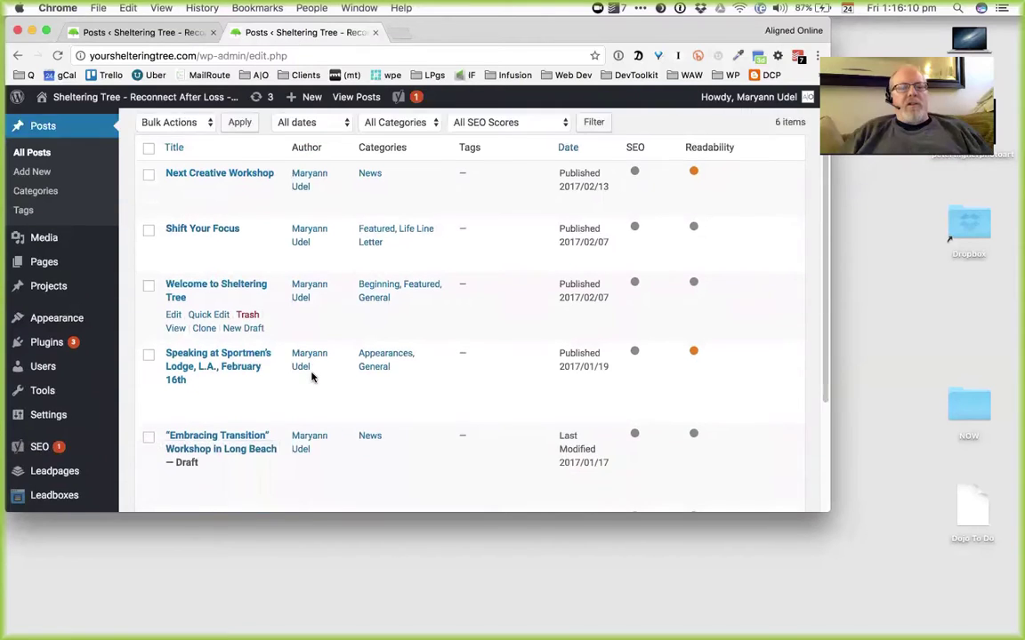
scroll(311, 377, "down", 1)
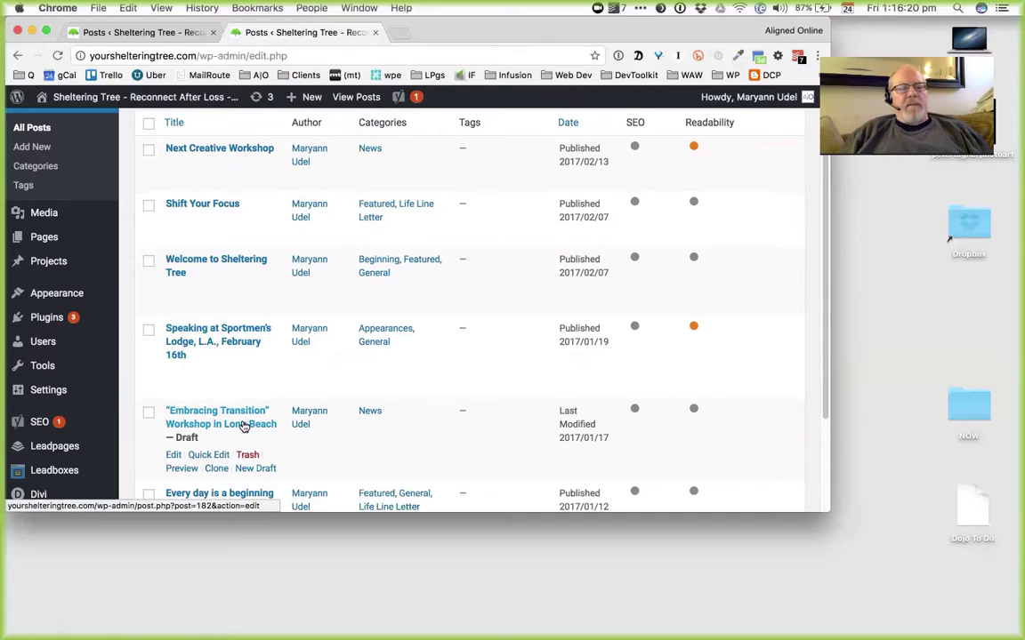
scroll(243, 427, "down", 3)
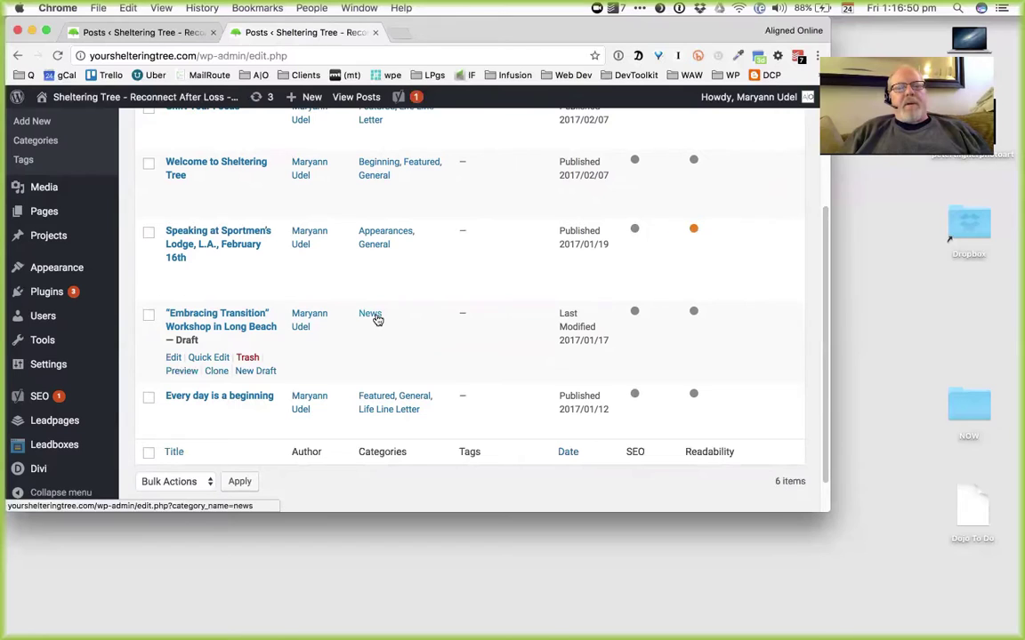
left_click(210, 358)
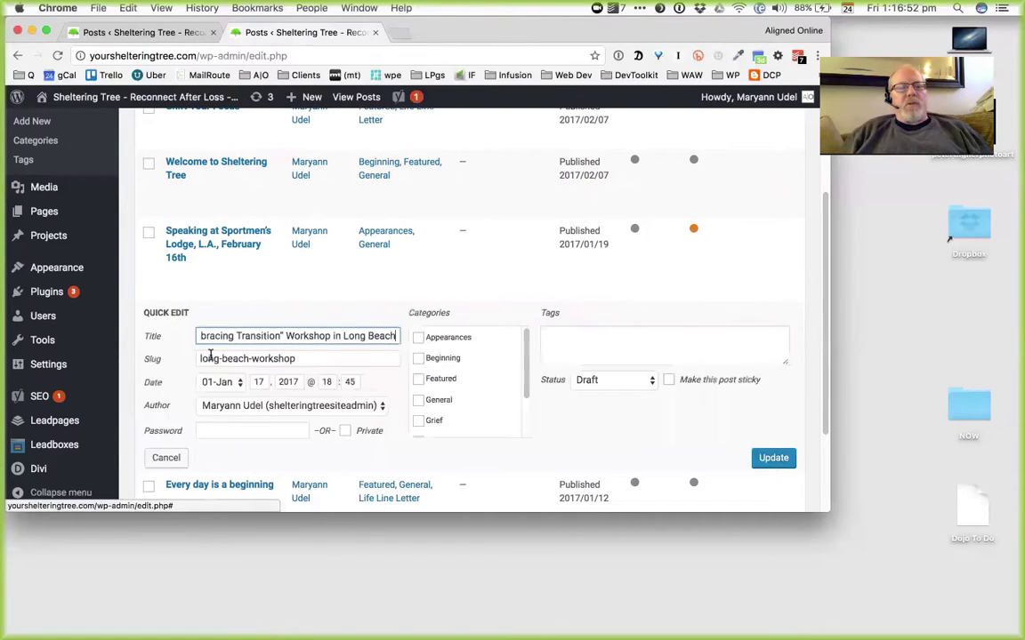
scroll(490, 410, "down", 5)
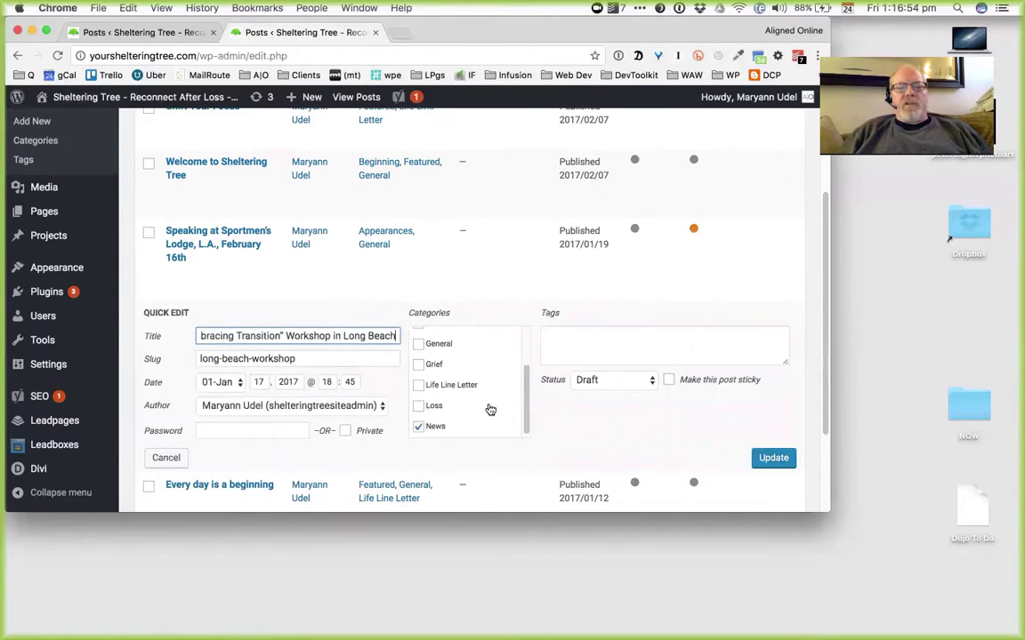
scroll(492, 355, "up", 6)
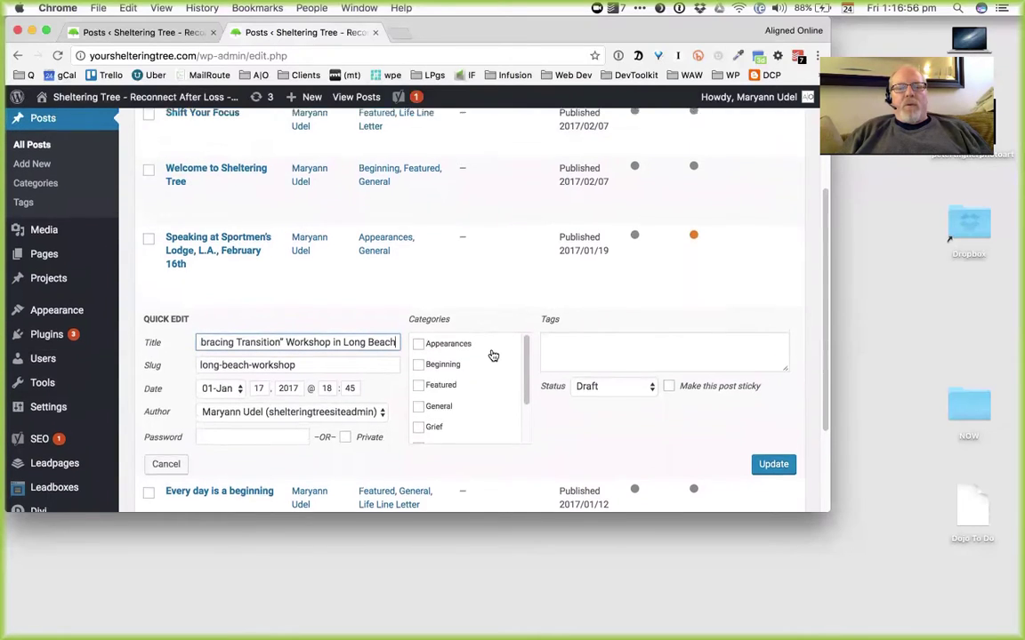
scroll(493, 356, "down", 4)
scroll(485, 384, "up", 6)
scroll(485, 380, "up", 1)
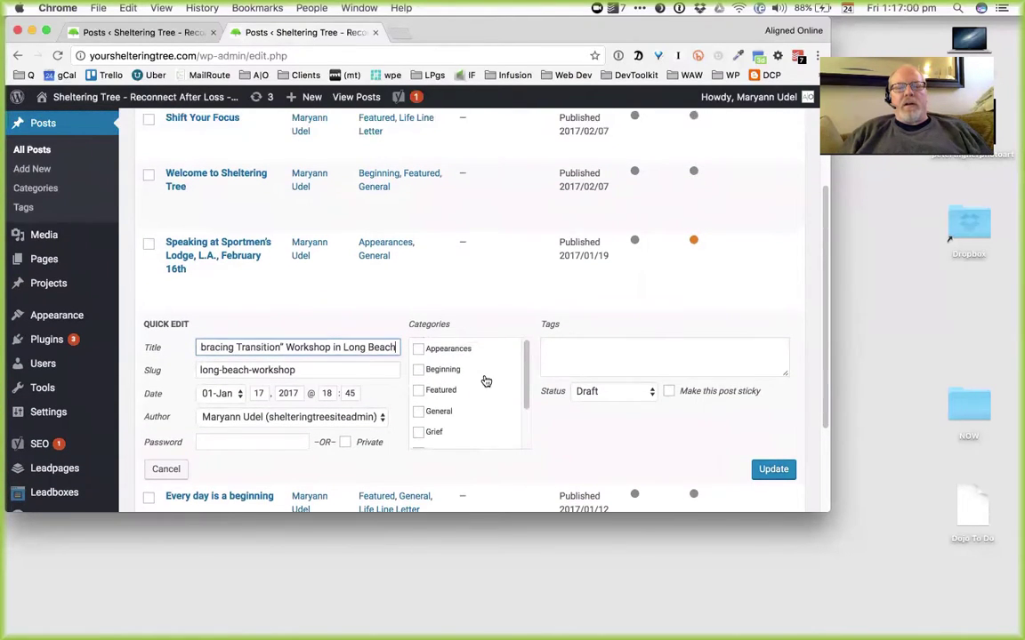
left_click(418, 349)
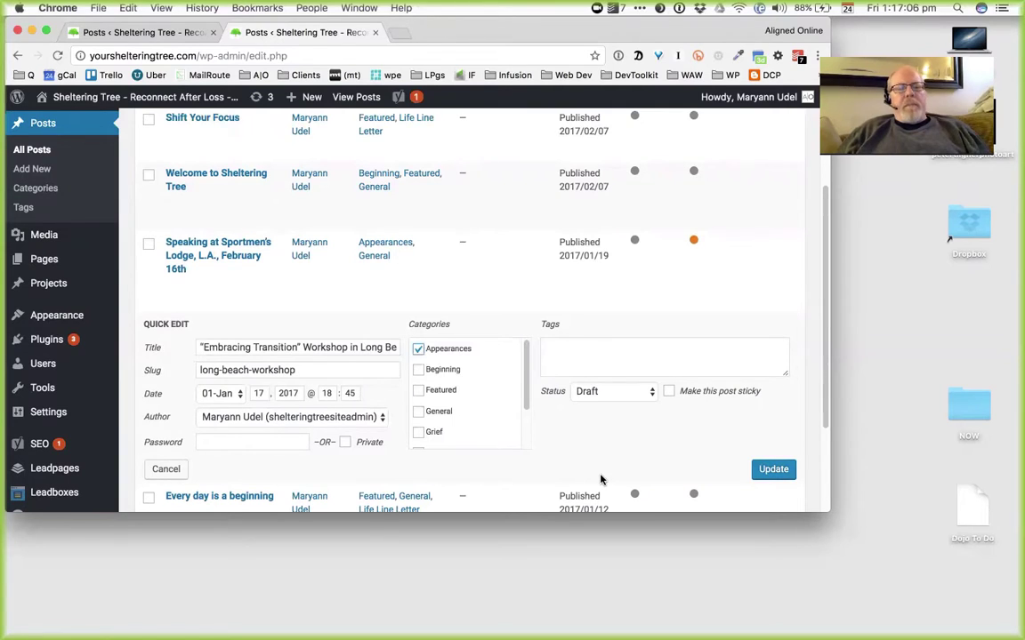
scroll(477, 393, "down", 4)
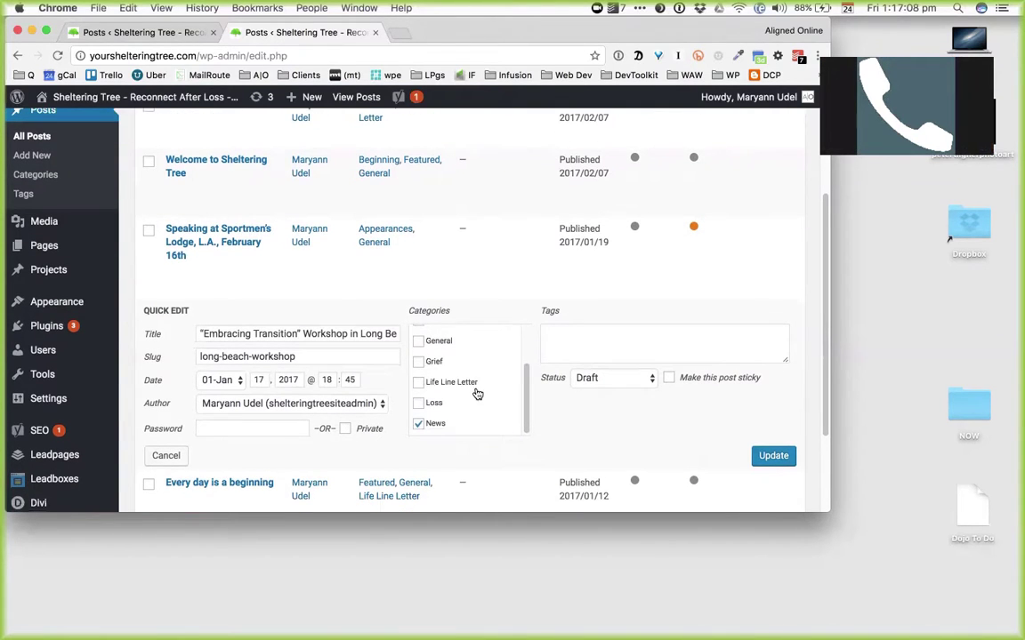
left_click(774, 457)
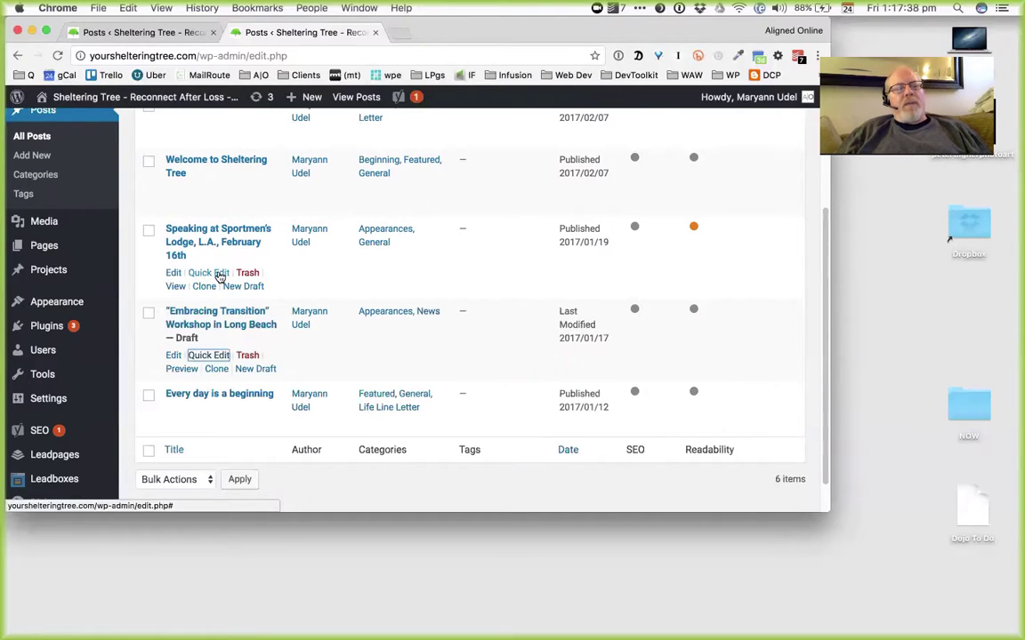
- Quick-edit the "Speaking at Sportmen's Lodge, L.A., February 16th" post and set its status to Draft
left_click(220, 274)
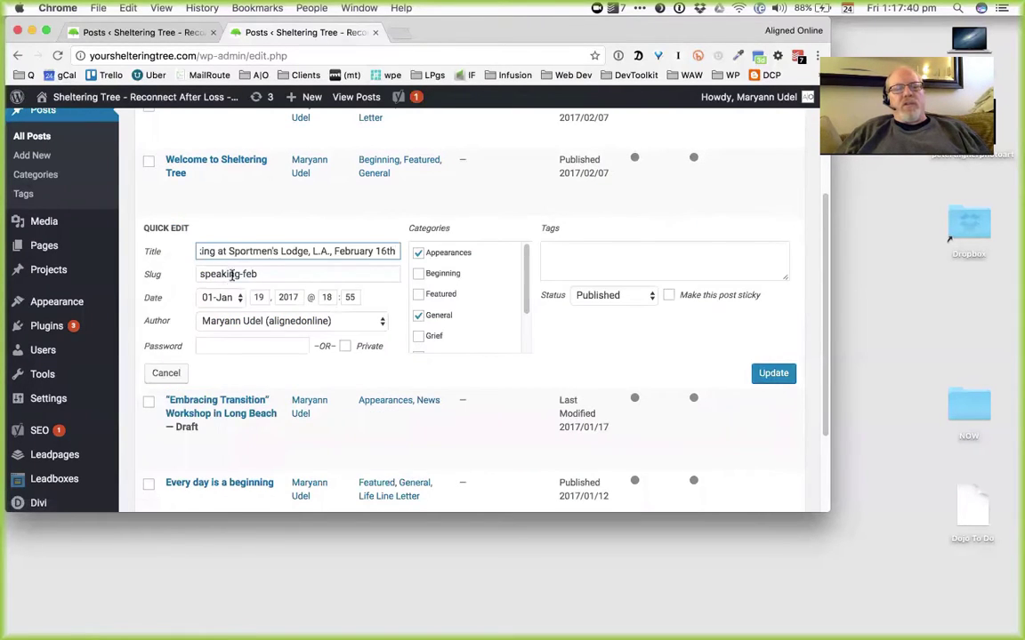
left_click(636, 300)
left_click(633, 324)
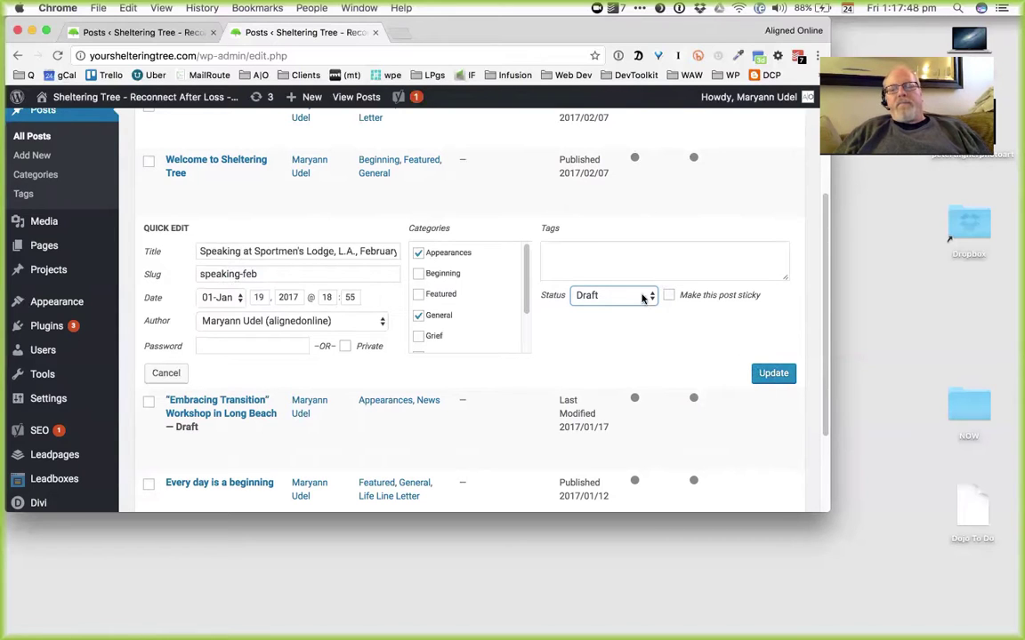
left_click(770, 373)
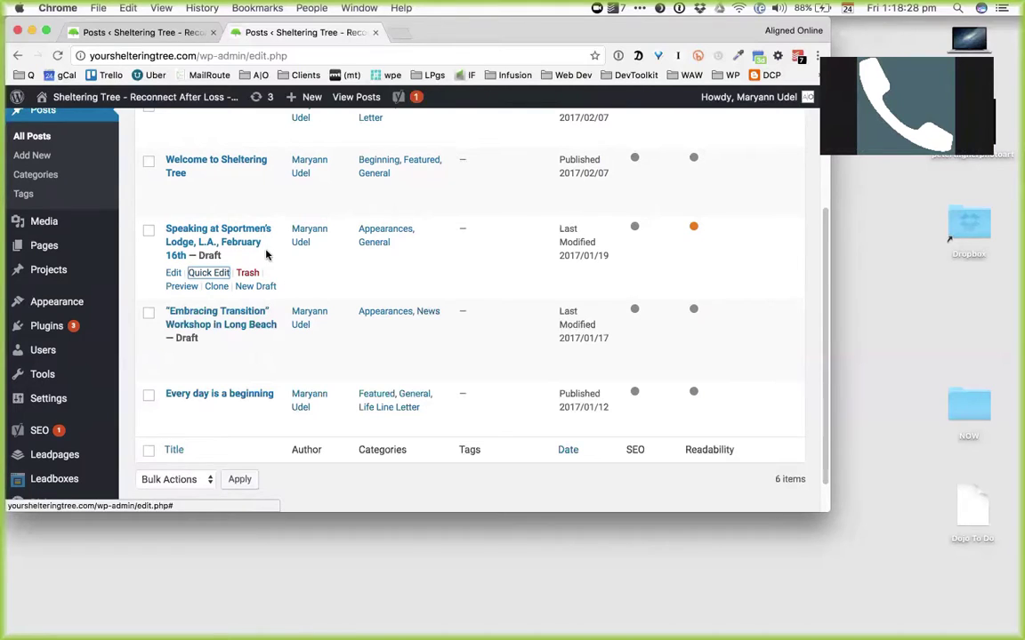
left_click(208, 272)
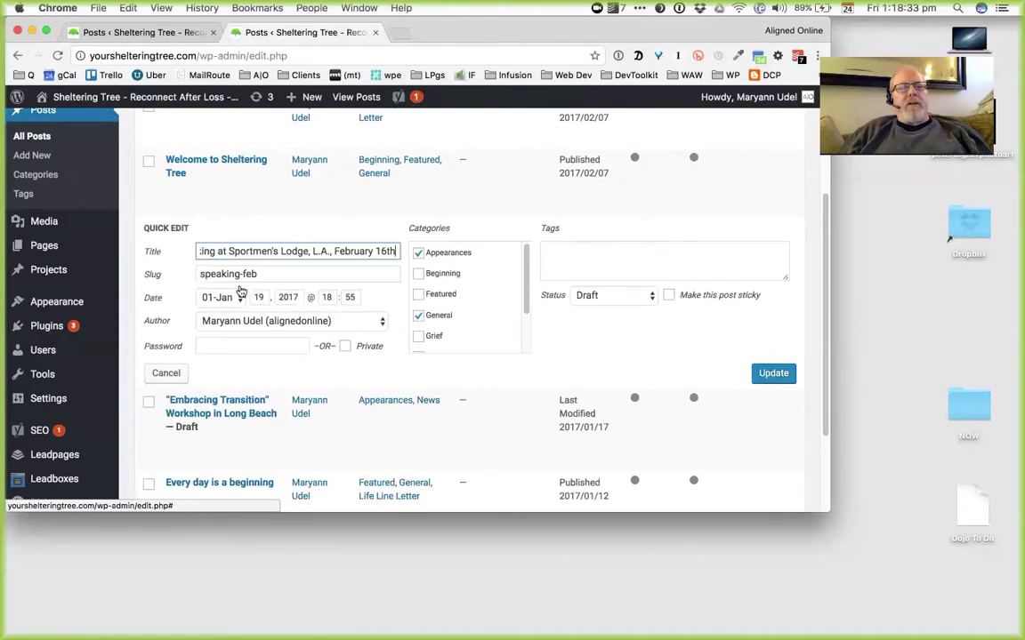
left_click(610, 296)
left_click(582, 326)
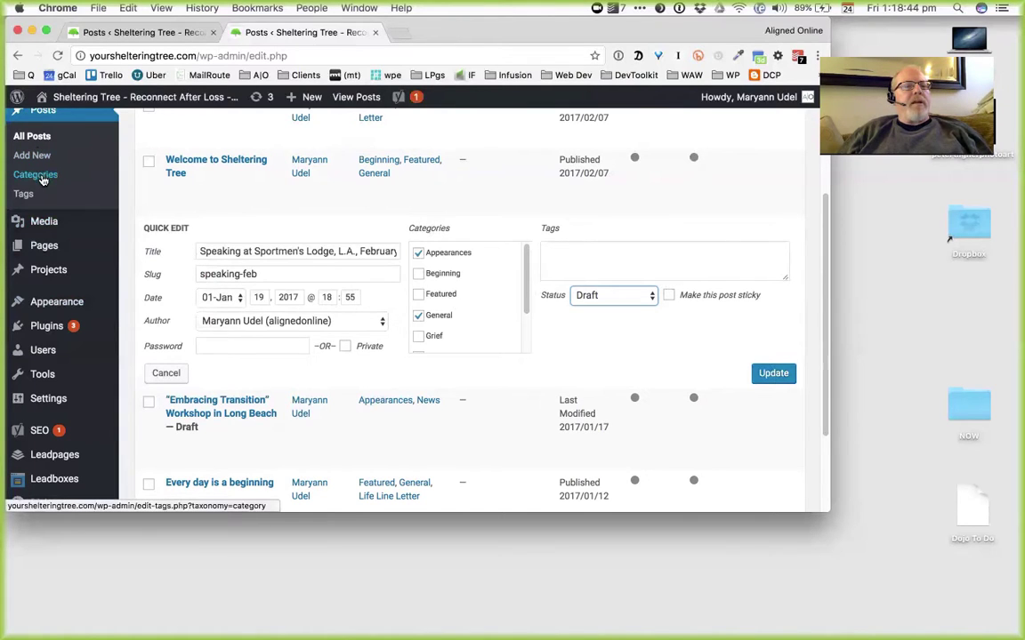
- Review the existing post categories and add a new one named Workshop with the slug workshops
left_click(41, 177)
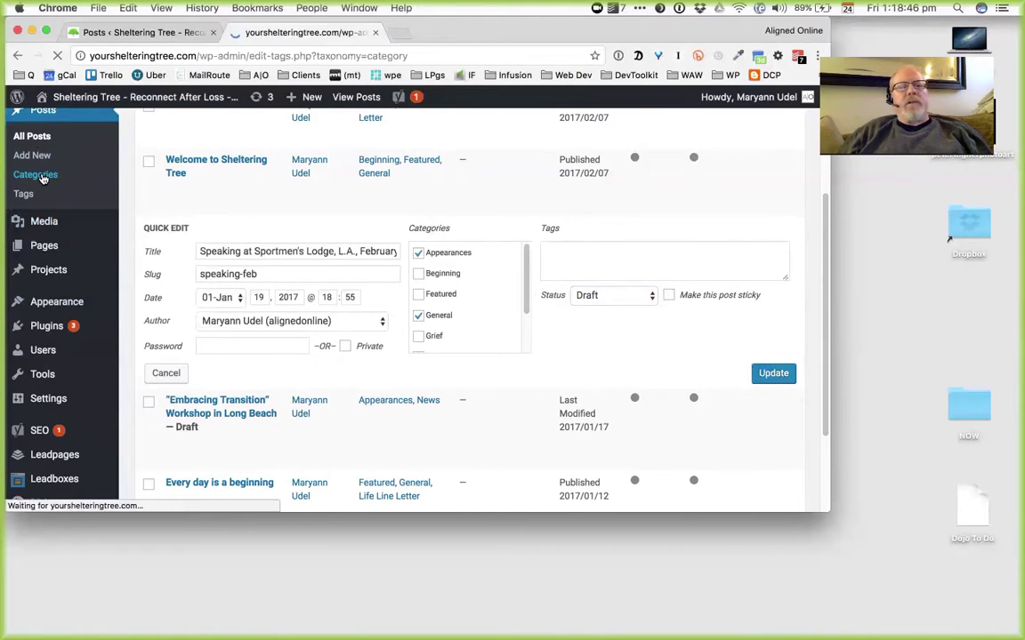
mouse_move(457, 265)
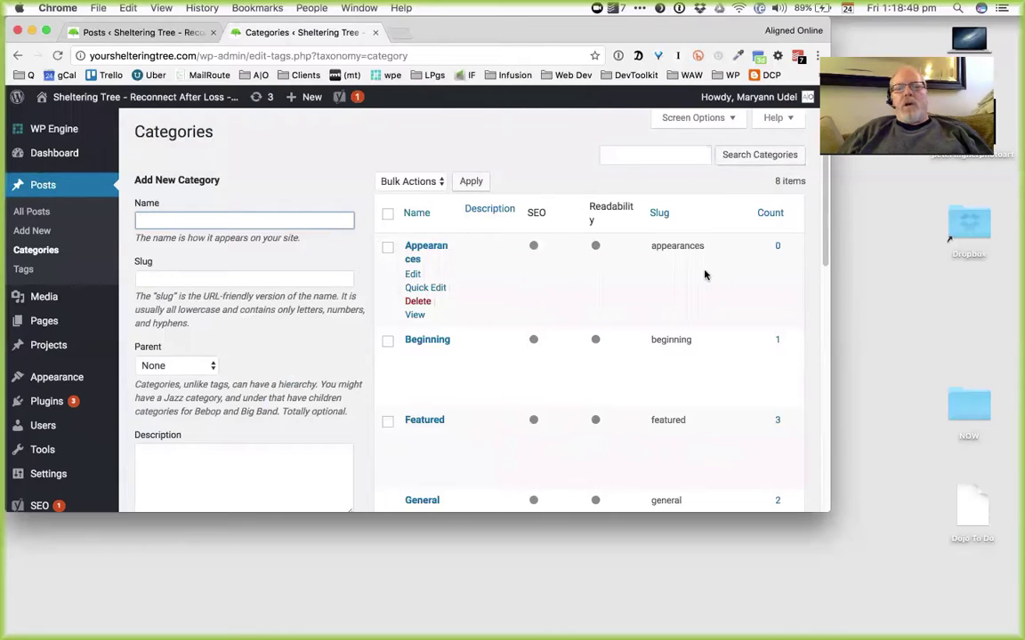
scroll(717, 294, "down", 10)
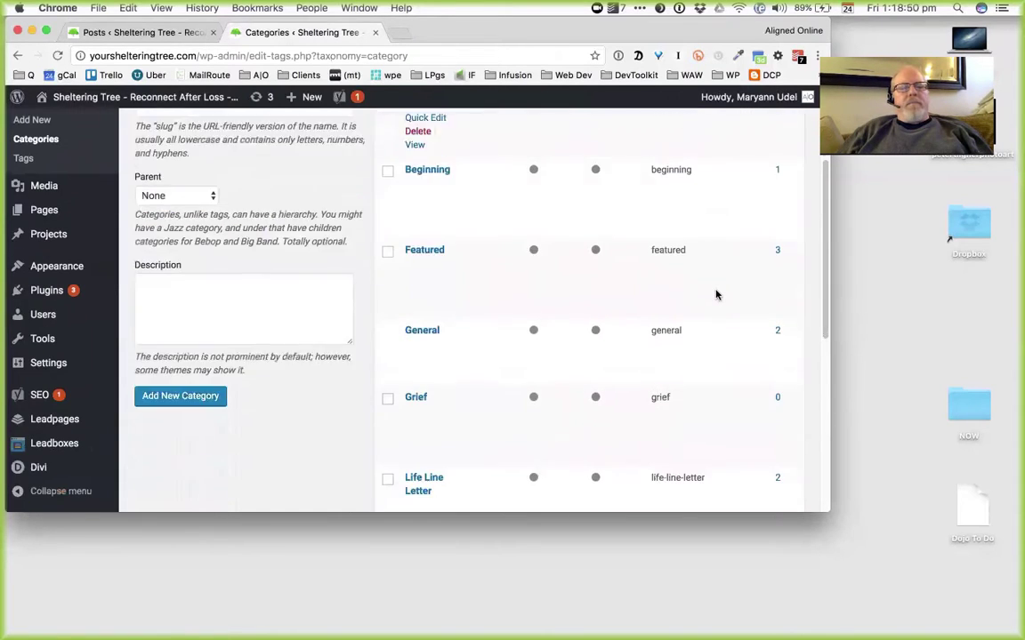
scroll(717, 295, "down", 5)
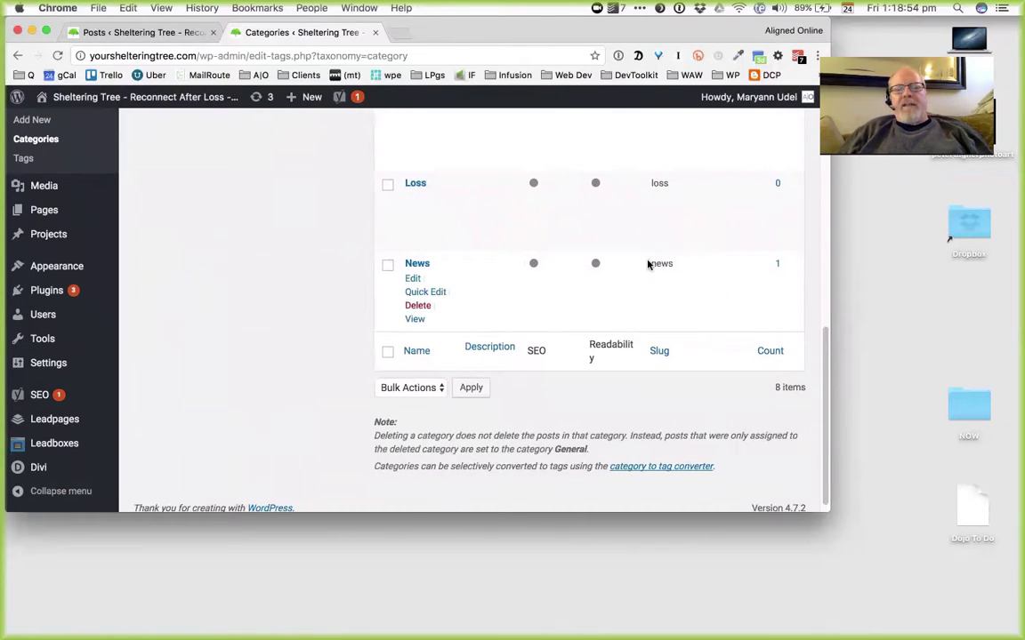
scroll(516, 365, "up", 15)
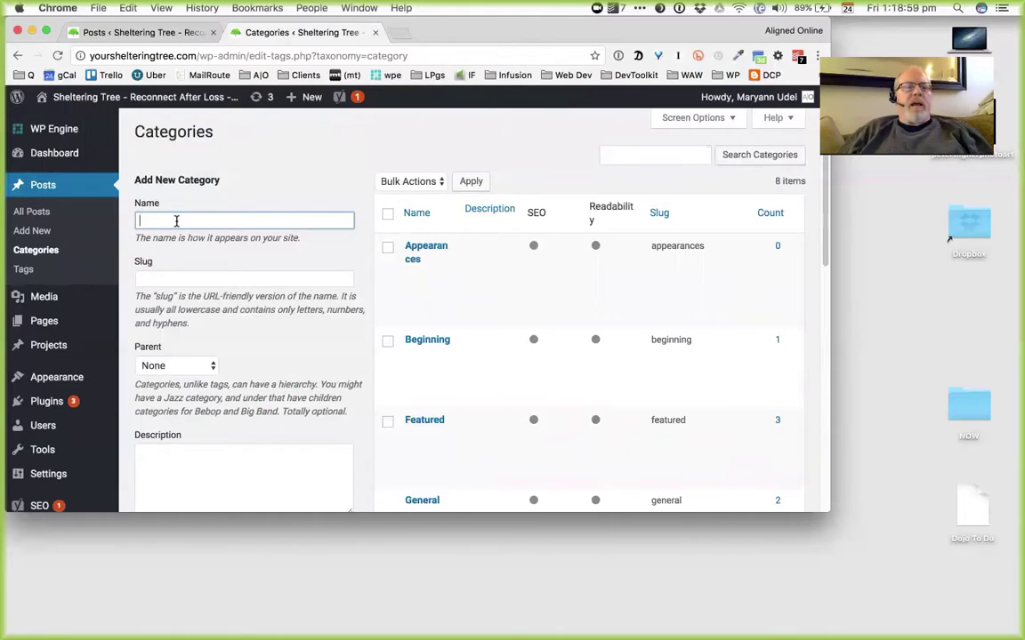
type("Workshop")
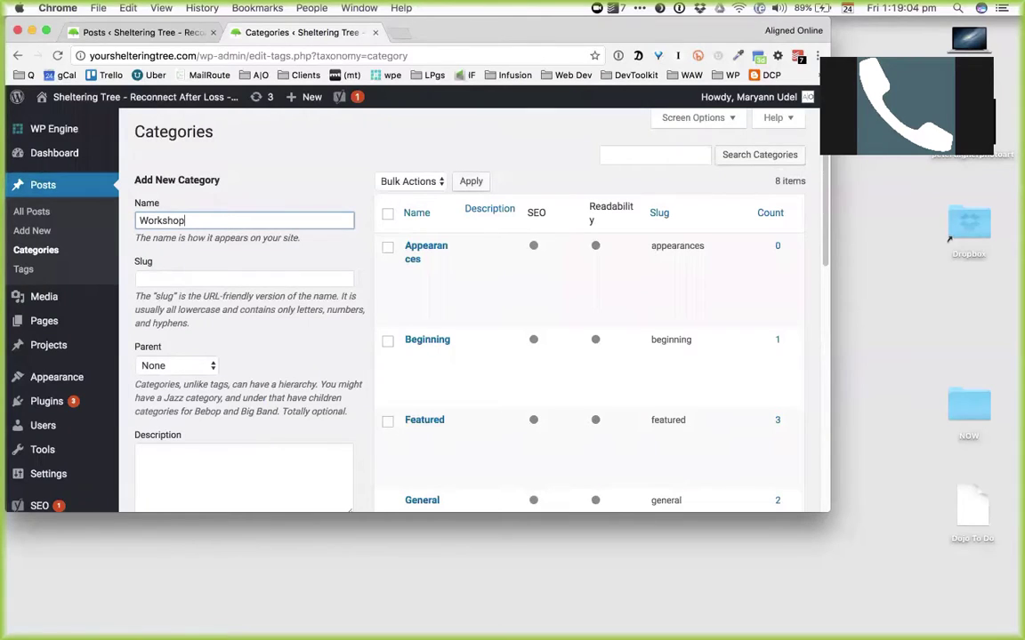
left_click(144, 278)
type("workshops")
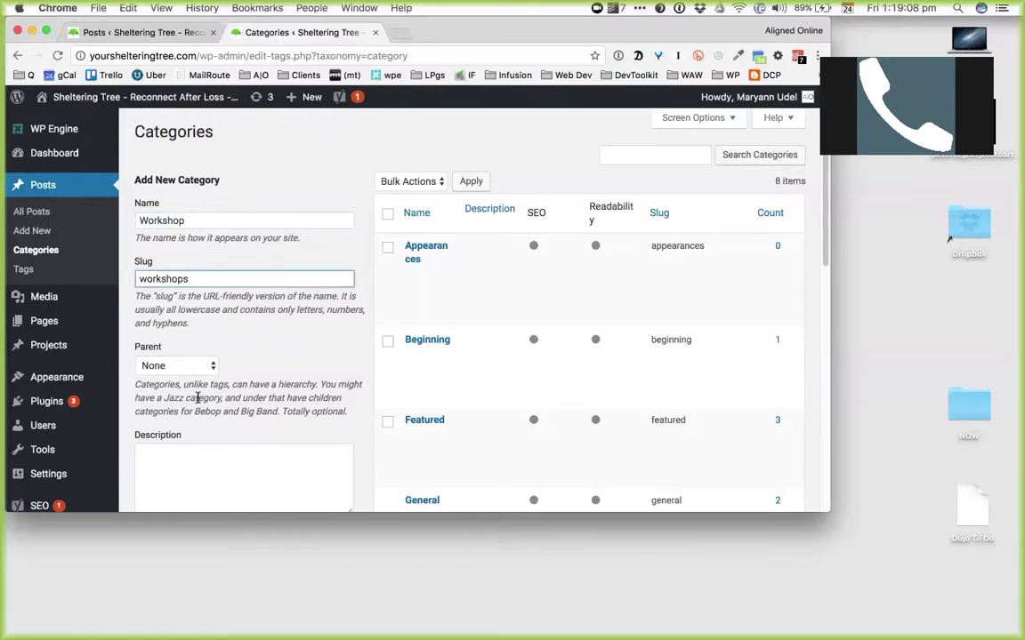
left_click(203, 454)
scroll(203, 455, "down", 5)
left_click(174, 368)
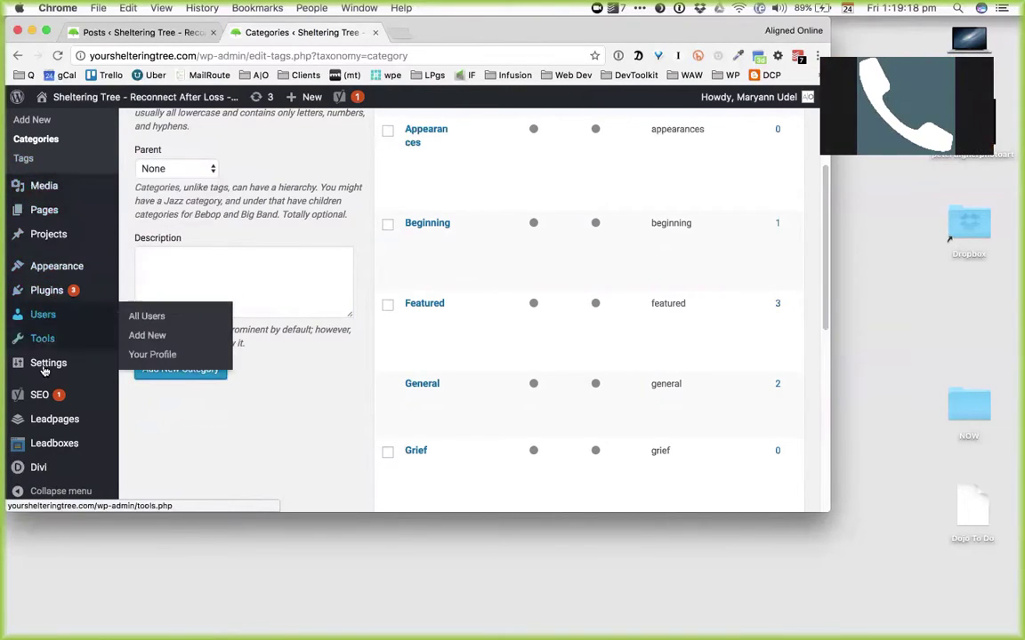
scroll(341, 425, "up", 3)
scroll(340, 425, "down", 10)
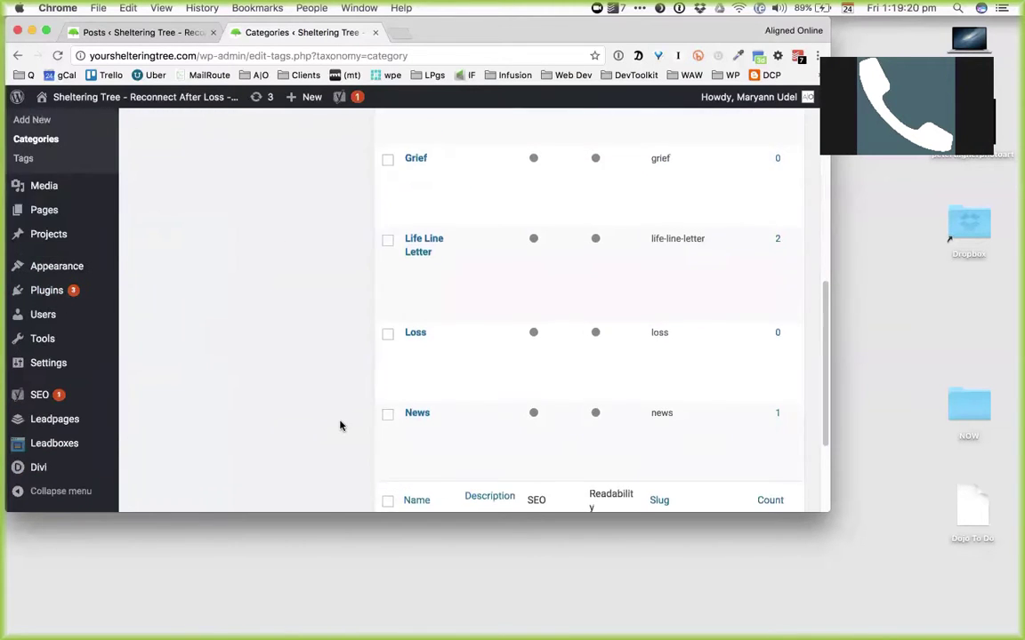
scroll(340, 426, "up", 6)
scroll(209, 302, "up", 5)
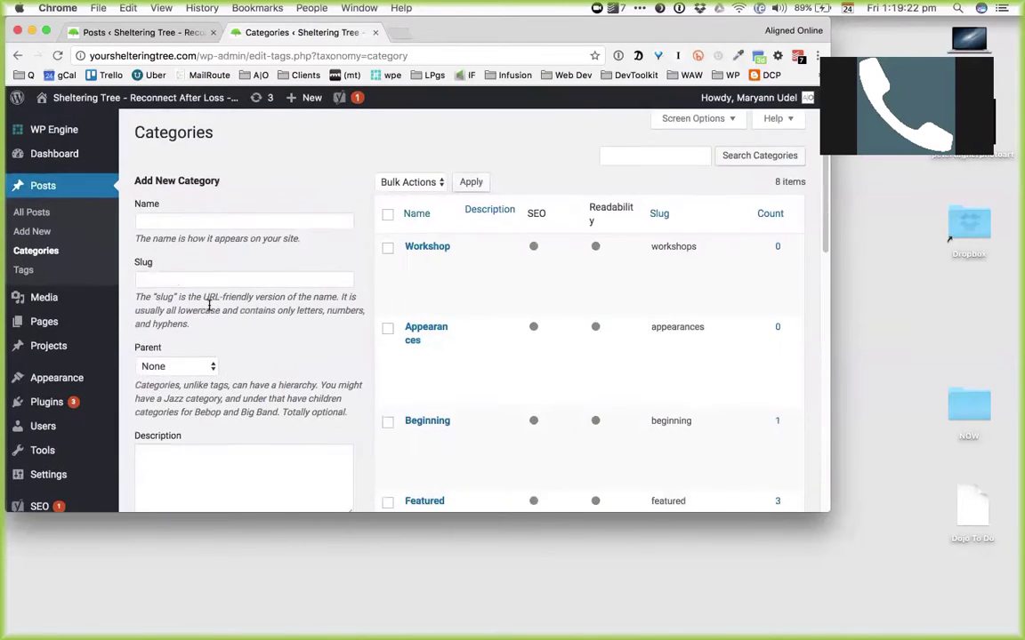
- Open the Next Creative Workshop post and examine its content and the categories available for it
left_click(43, 186)
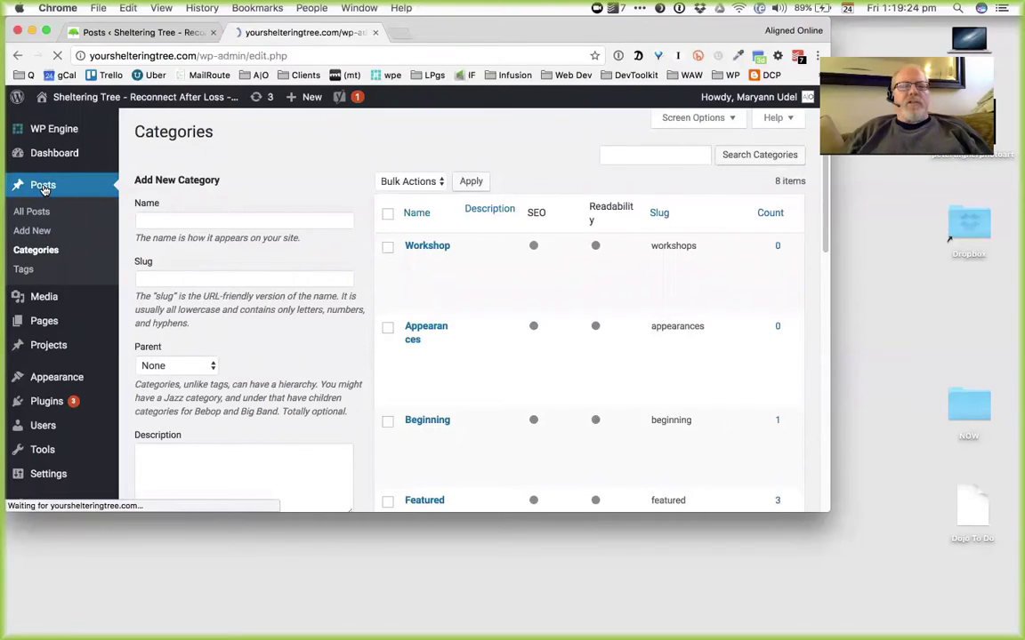
left_click(197, 233)
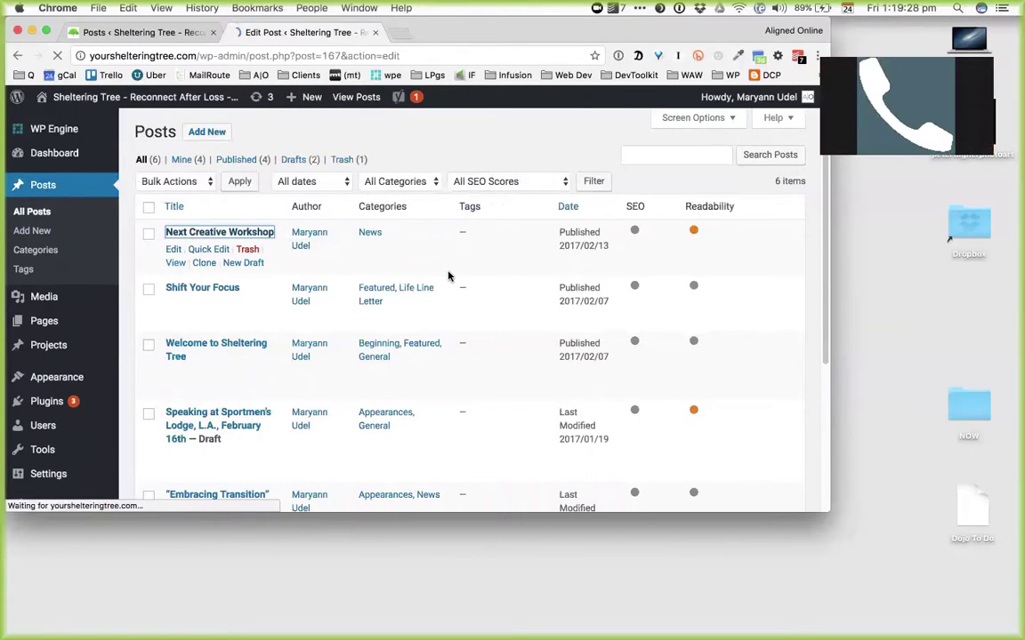
scroll(738, 355, "down", 10)
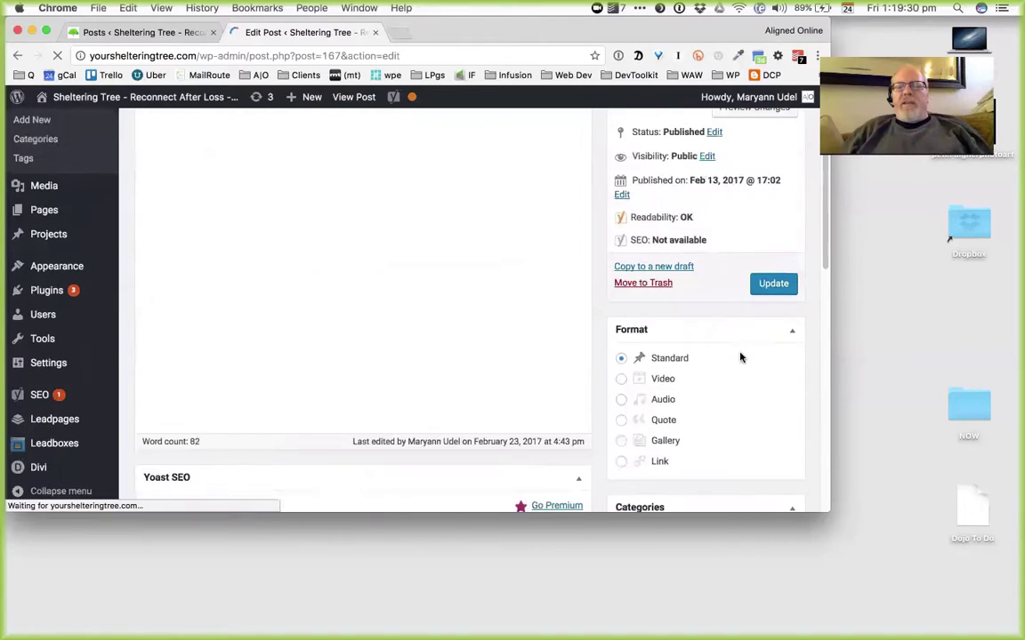
scroll(666, 240, "up", 5)
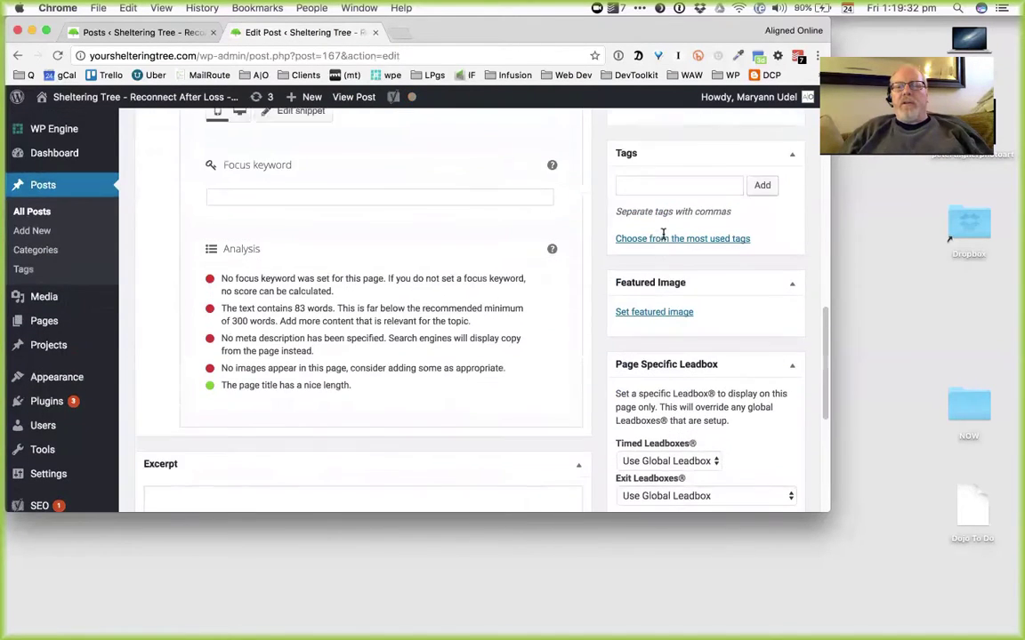
scroll(663, 237, "down", 1)
scroll(663, 236, "up", 5)
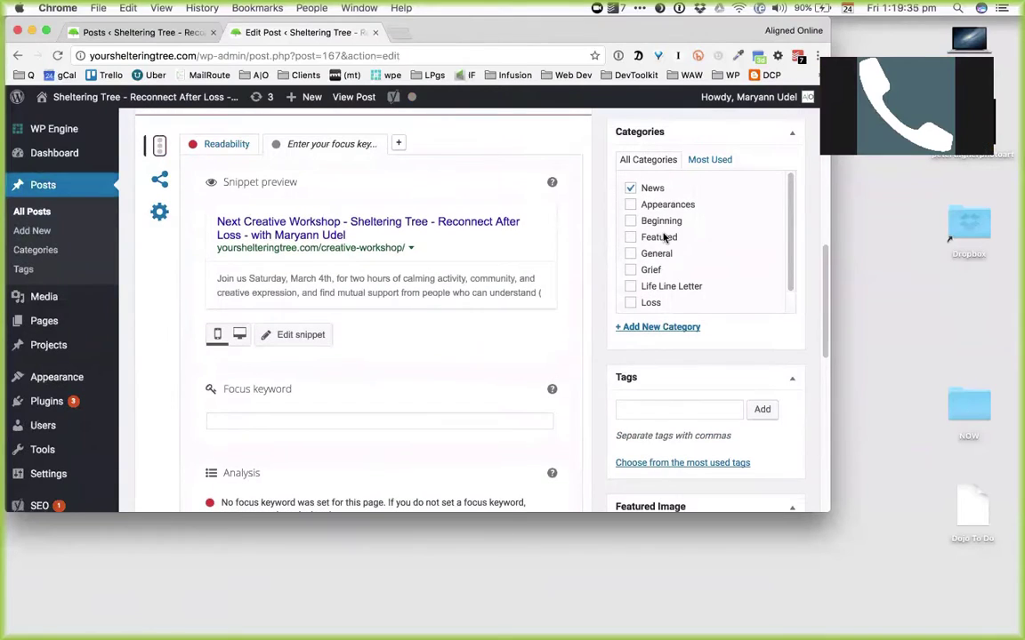
left_click(657, 328)
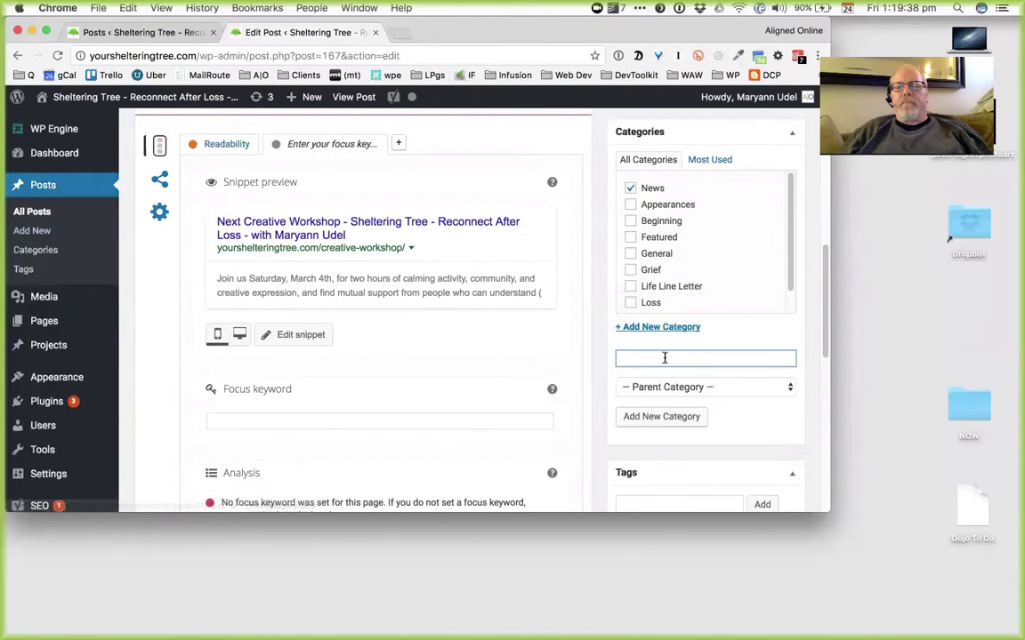
left_click(725, 335)
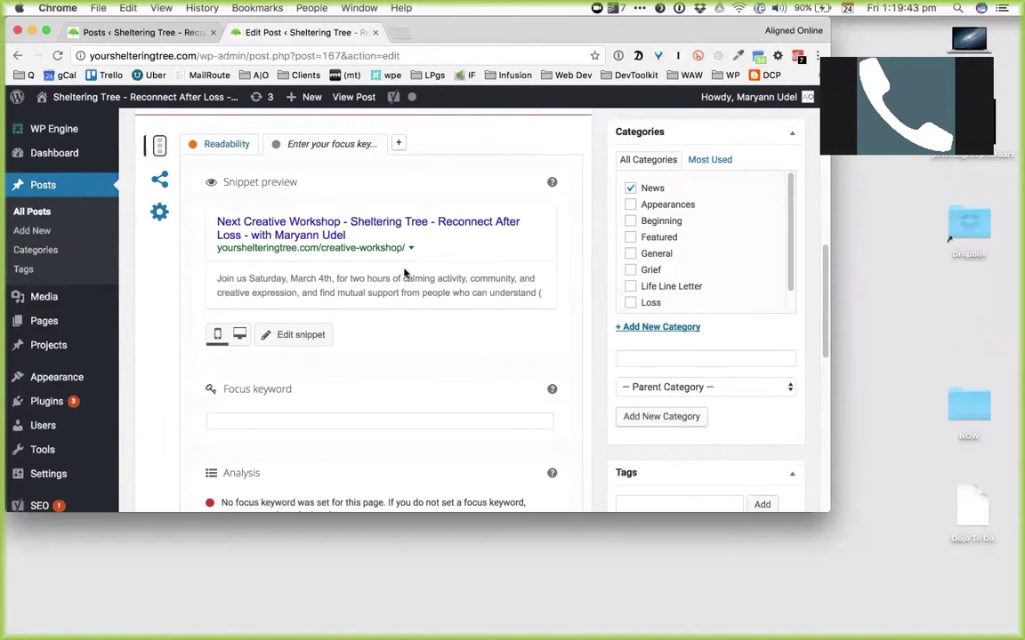
scroll(404, 273, "up", 10)
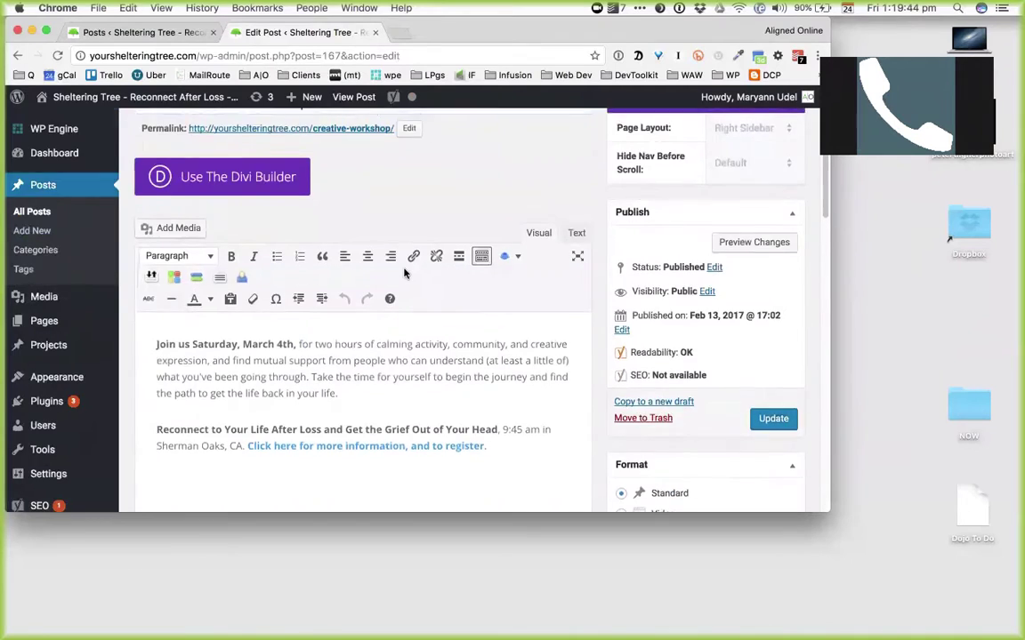
scroll(403, 273, "down", 4)
scroll(685, 391, "down", 3)
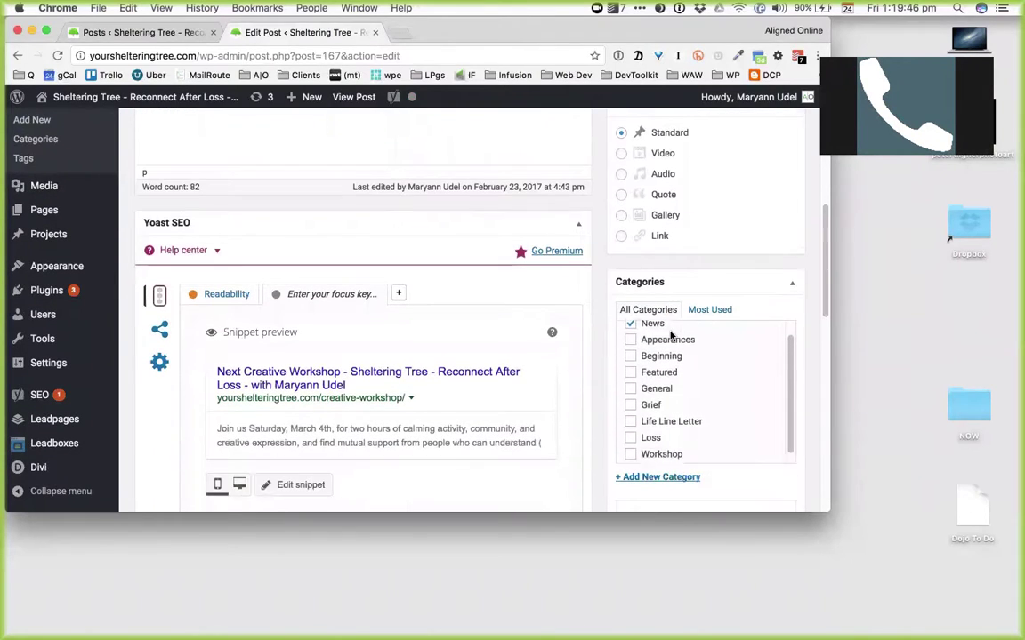
scroll(694, 445, "down", 2)
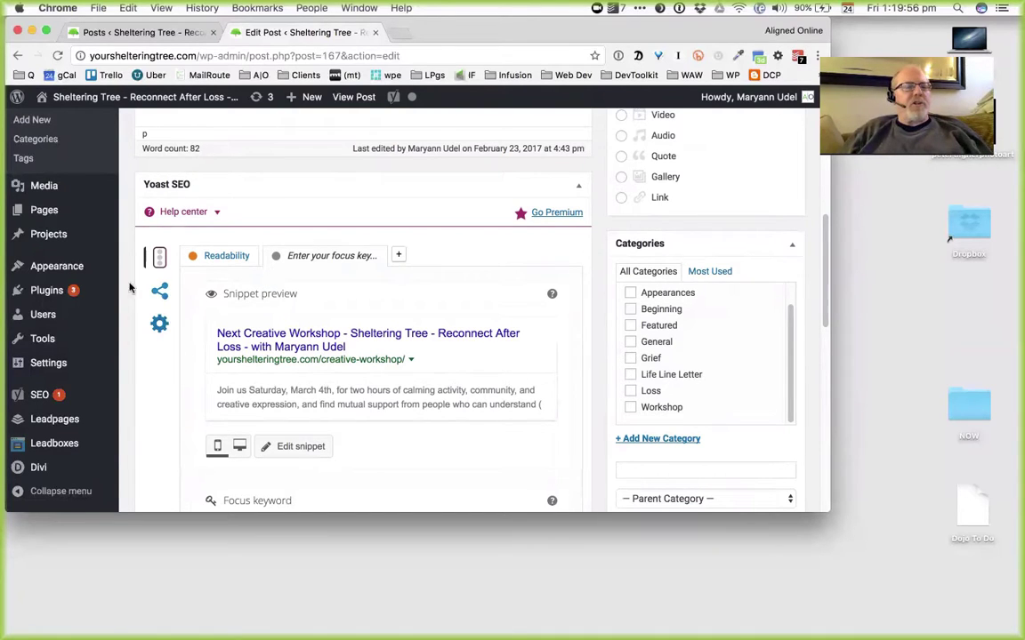
- Quick-edit the Workshop category in the category list and rename it Workshops
mouse_move(77, 270)
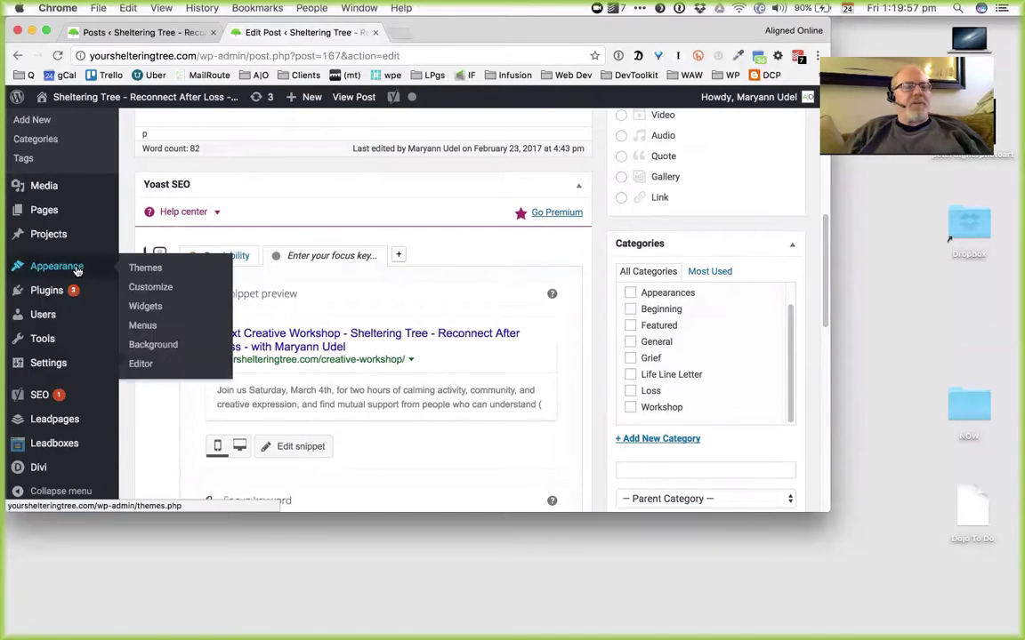
left_click(38, 140)
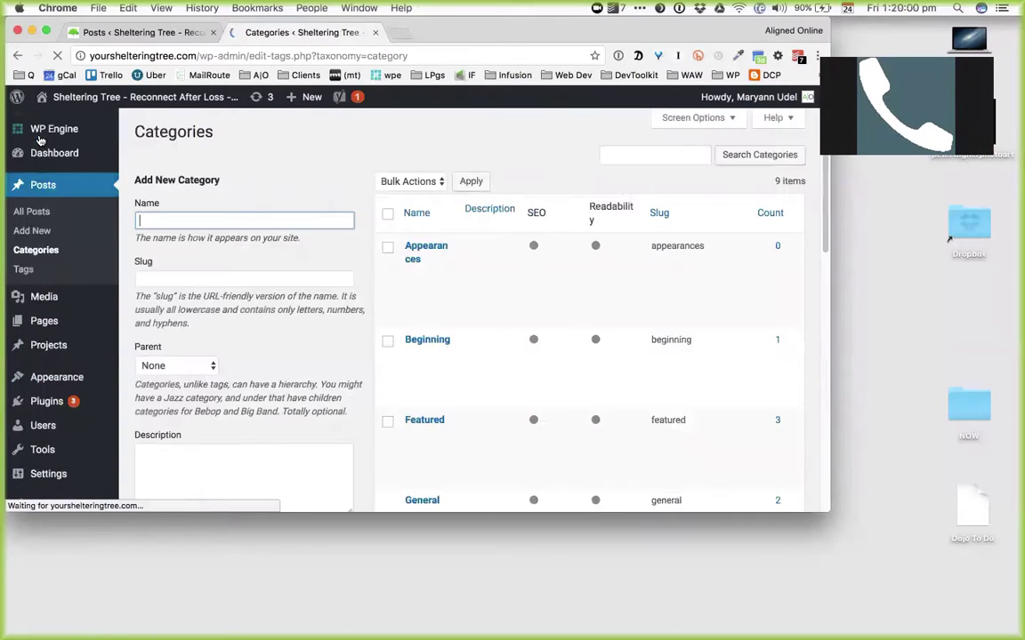
scroll(422, 405, "down", 10)
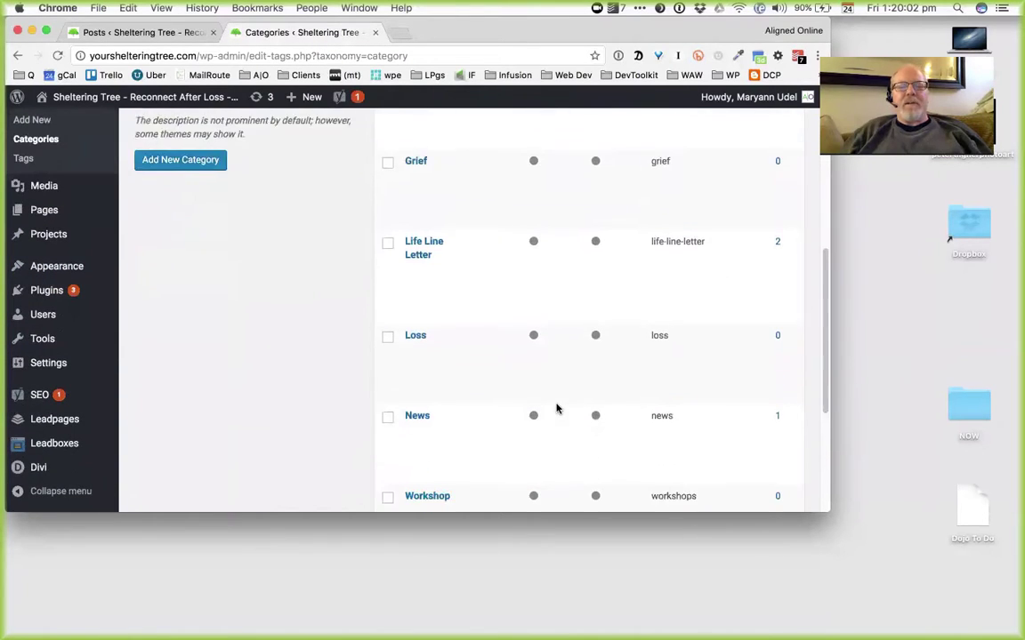
left_click(424, 393)
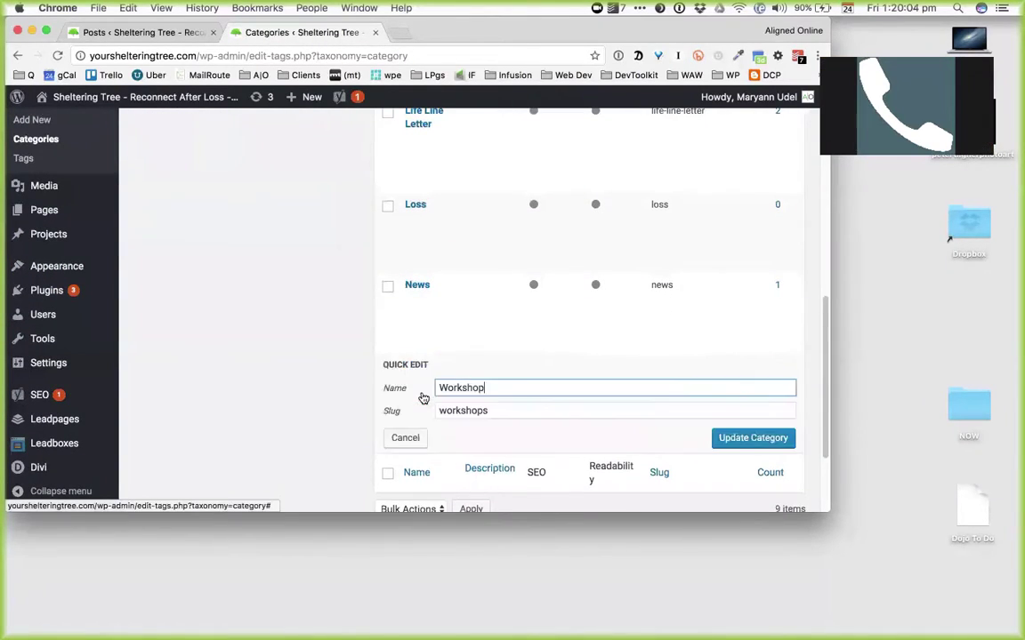
left_click(753, 440)
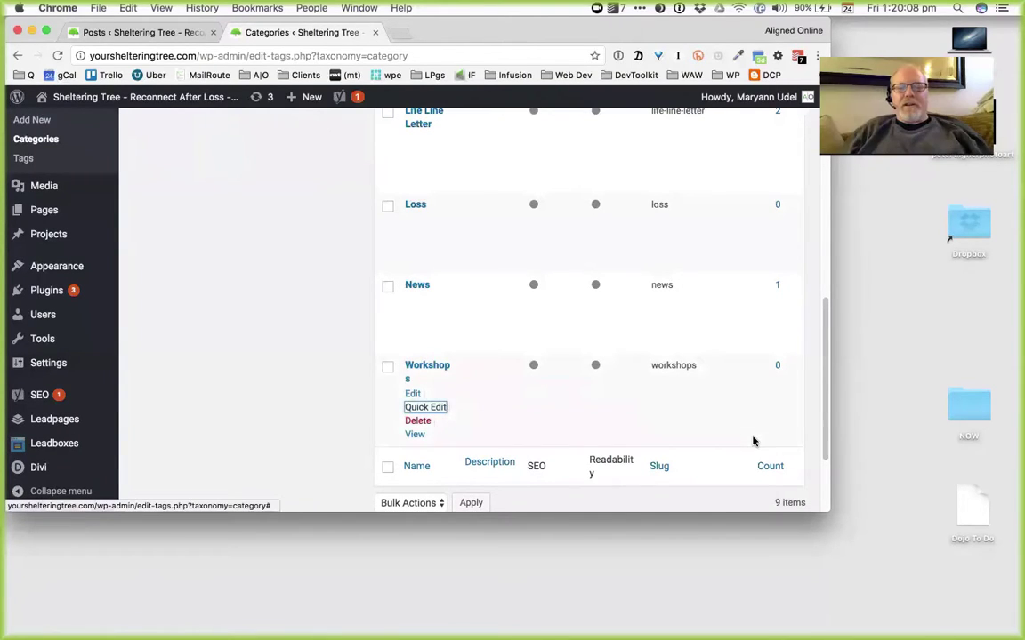
scroll(754, 440, "up", 10)
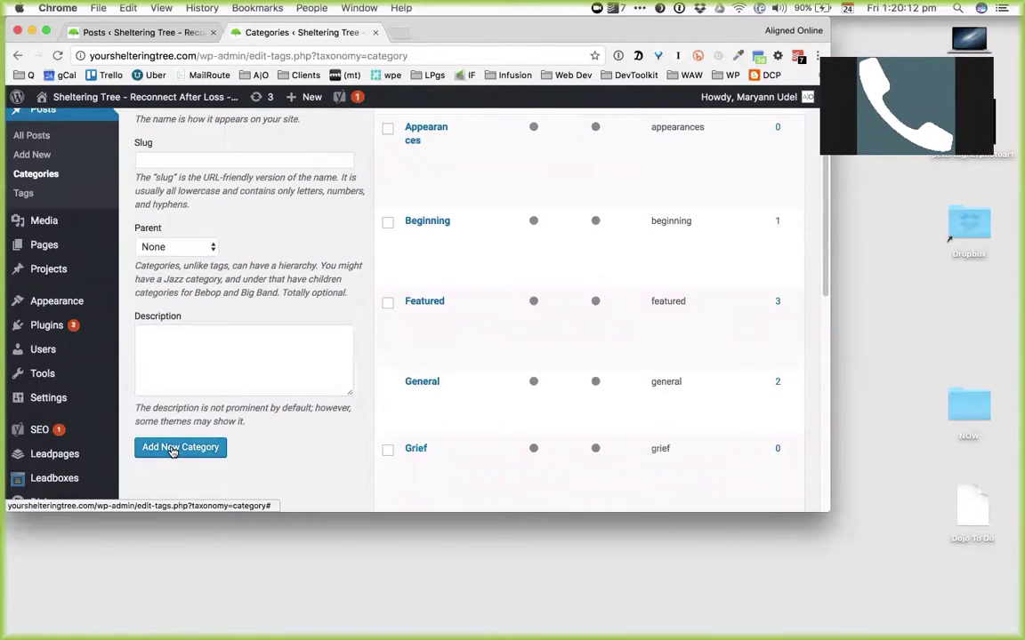
- Return to the full post list and enlarge the browser window to fill the screen
scroll(228, 373, "up", 3)
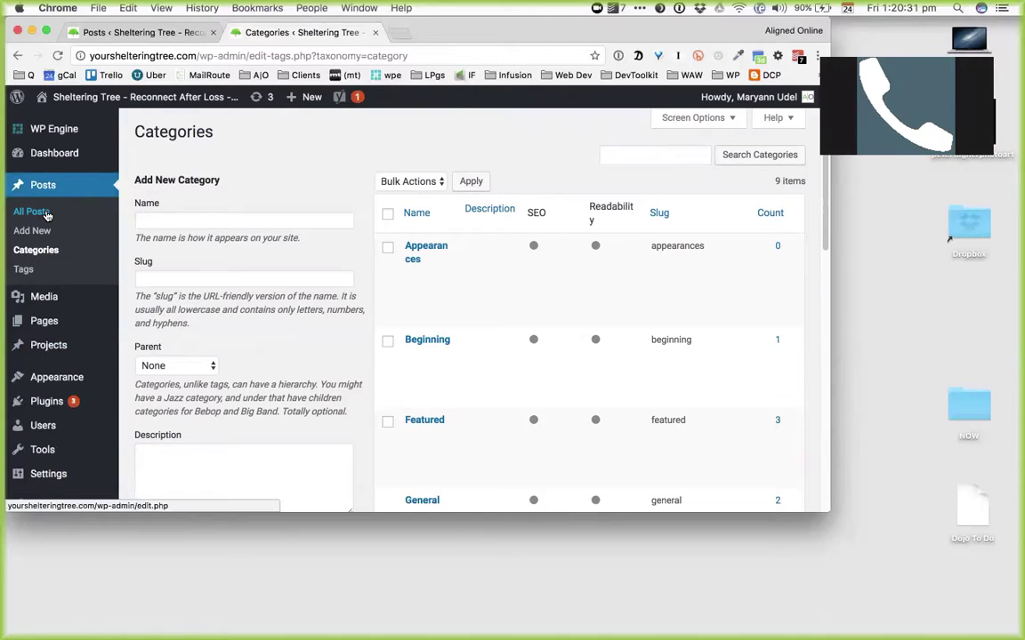
left_click(45, 213)
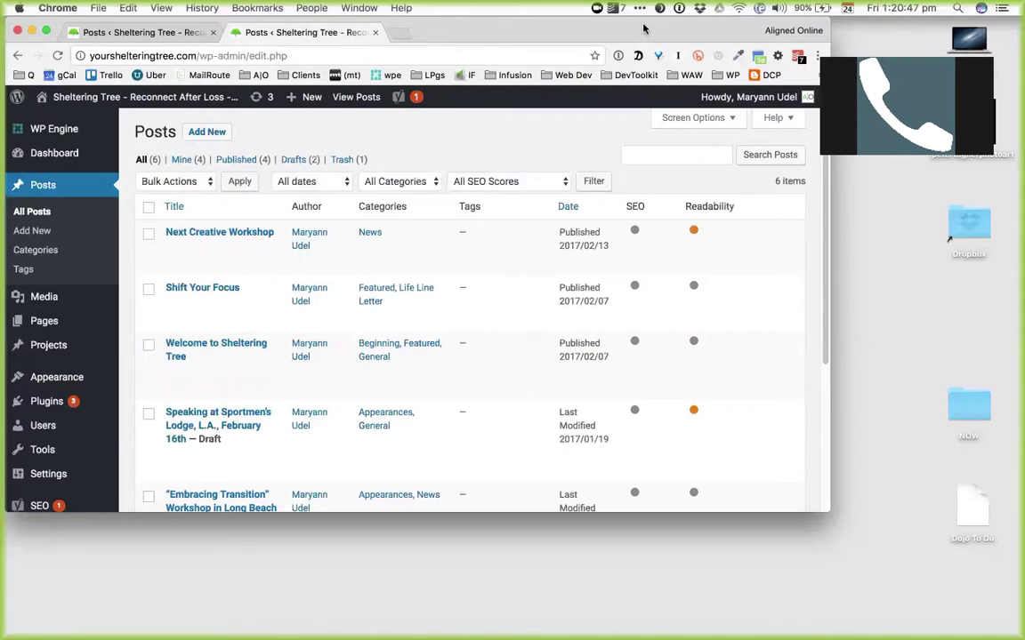
mouse_move(46, 30)
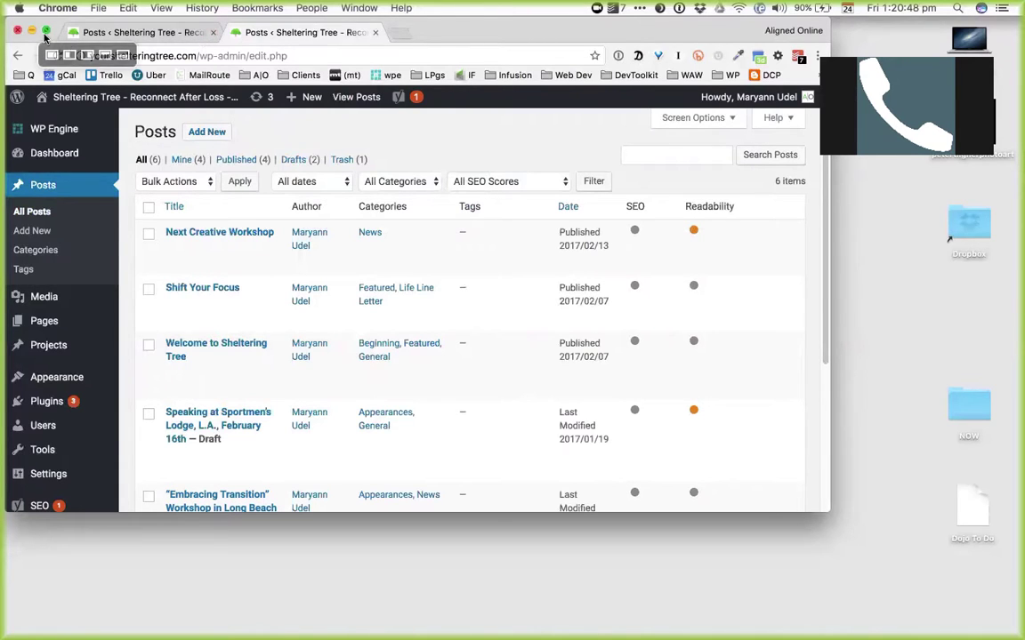
left_click(52, 55)
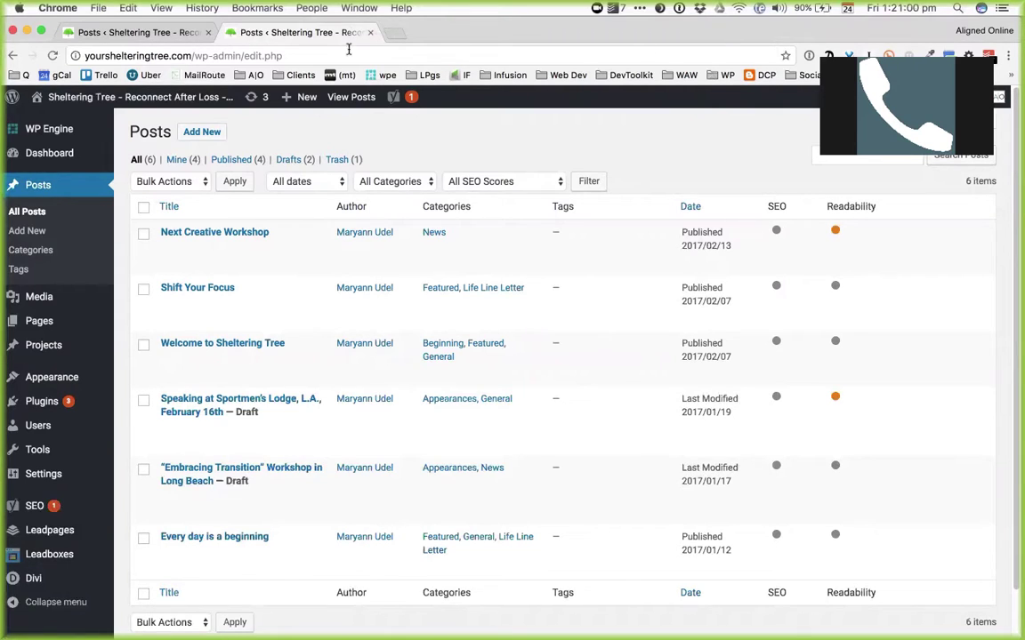
- Open leadpages.net in a new browser tab and go to its login page
left_click(396, 32)
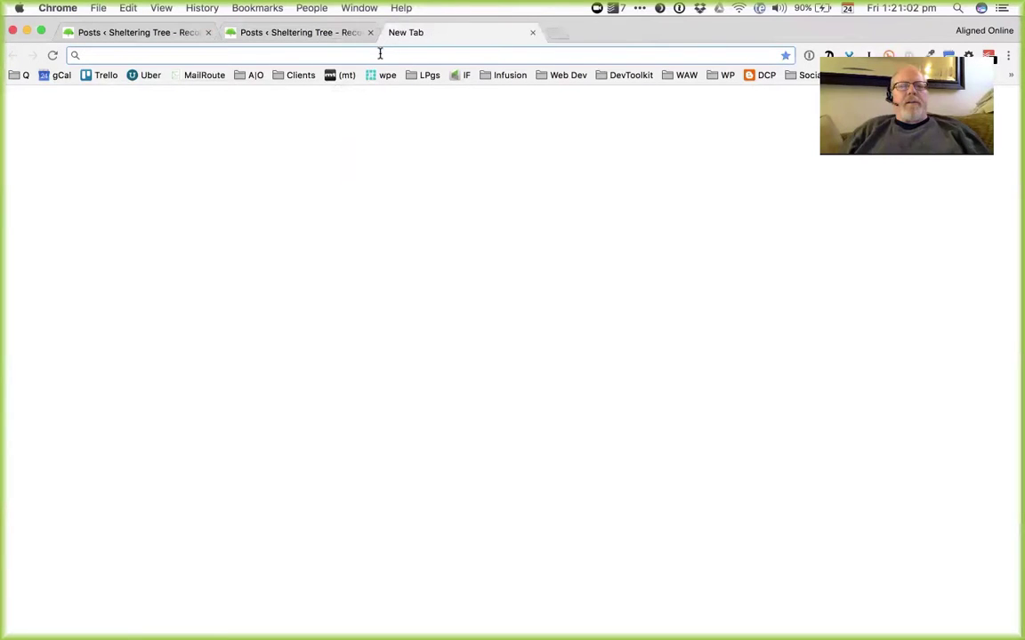
type("lead")
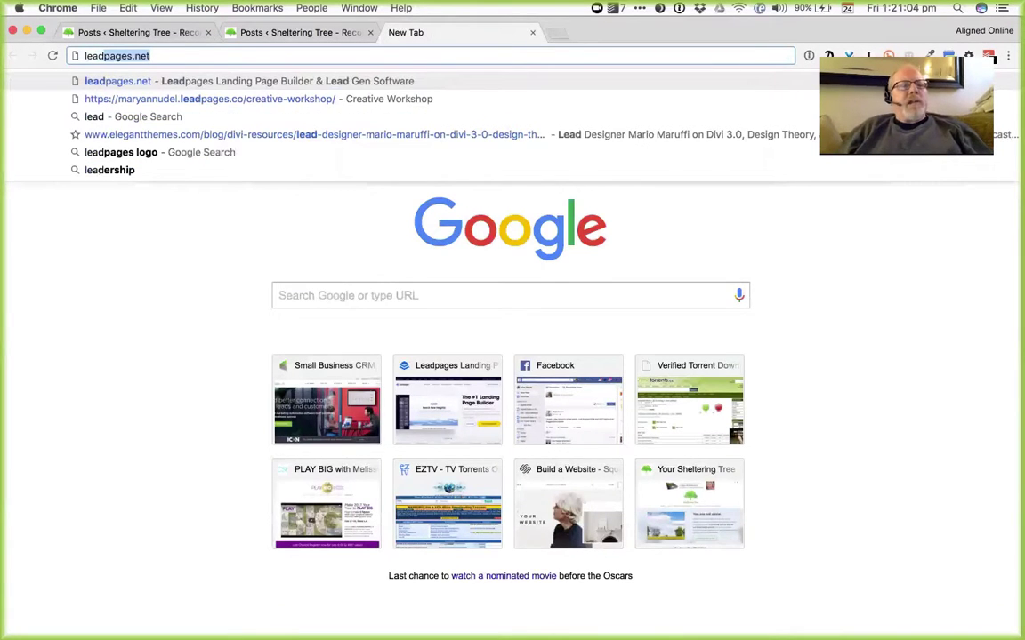
key("Return")
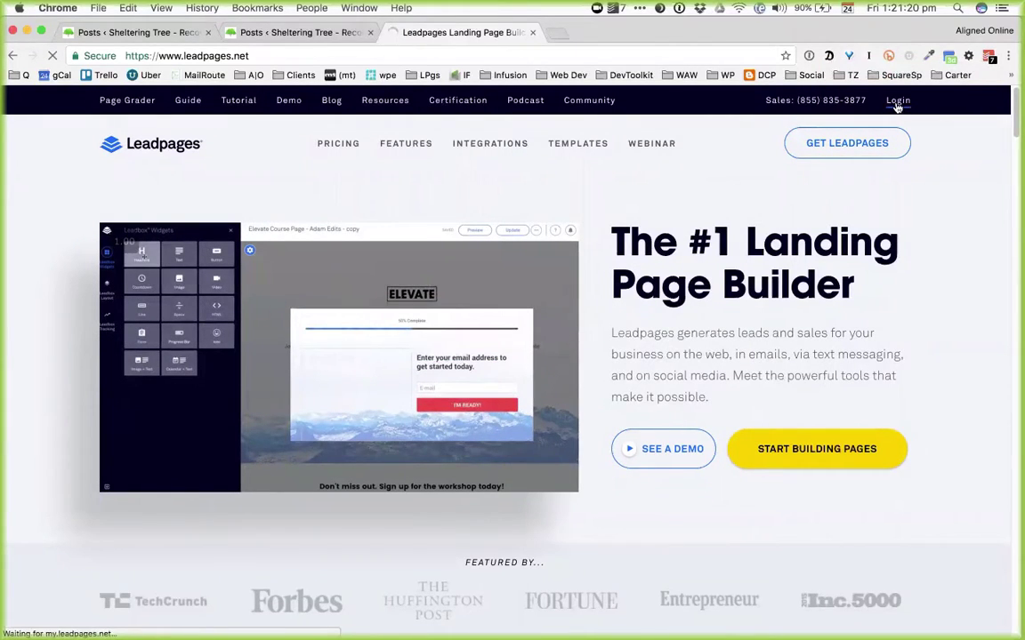
left_click(899, 101)
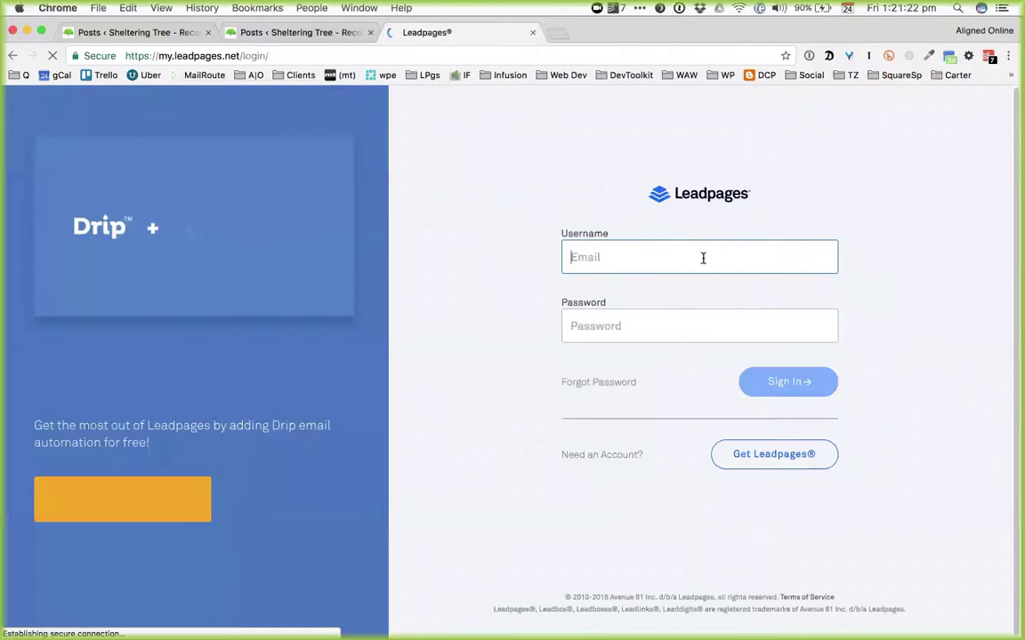
- Unlock 1Password with the master password and choose the client's saved Leadpages login
left_click(808, 56)
type("•••••••••")
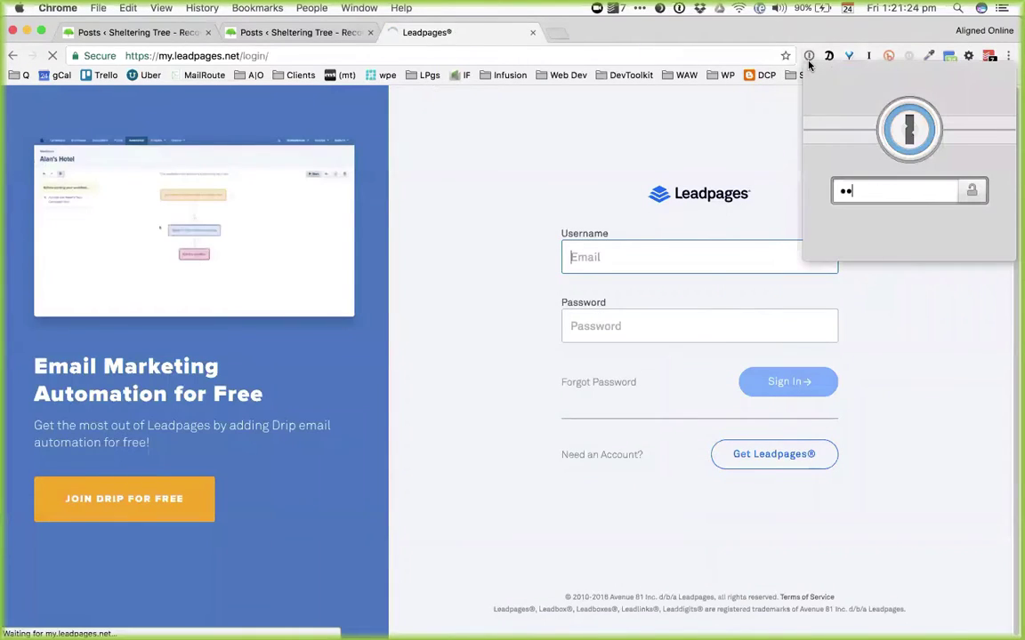
key("Return")
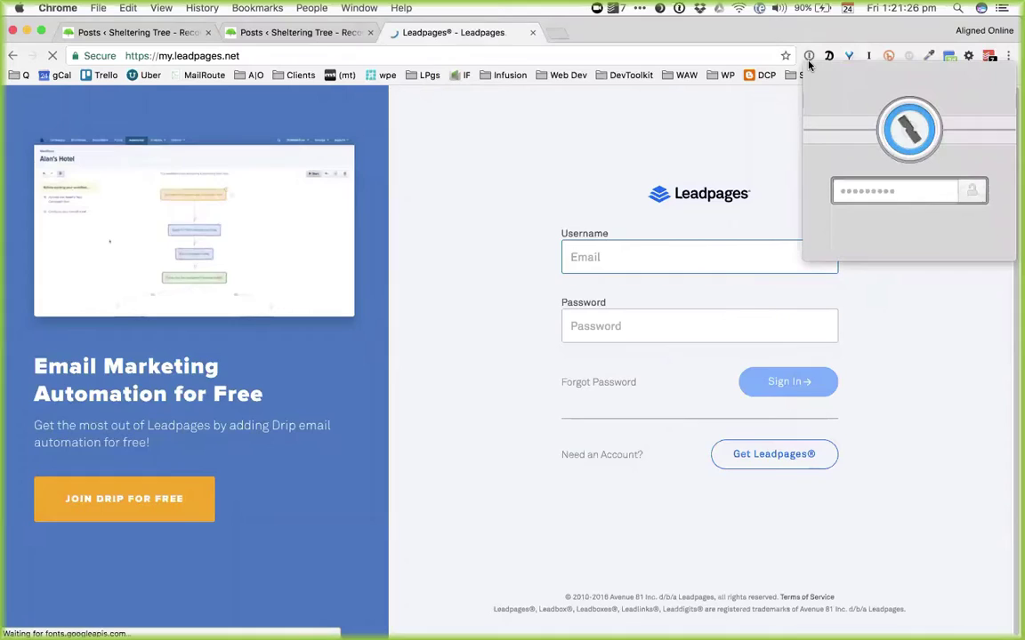
key("Down")
key("Down")
key("Down")
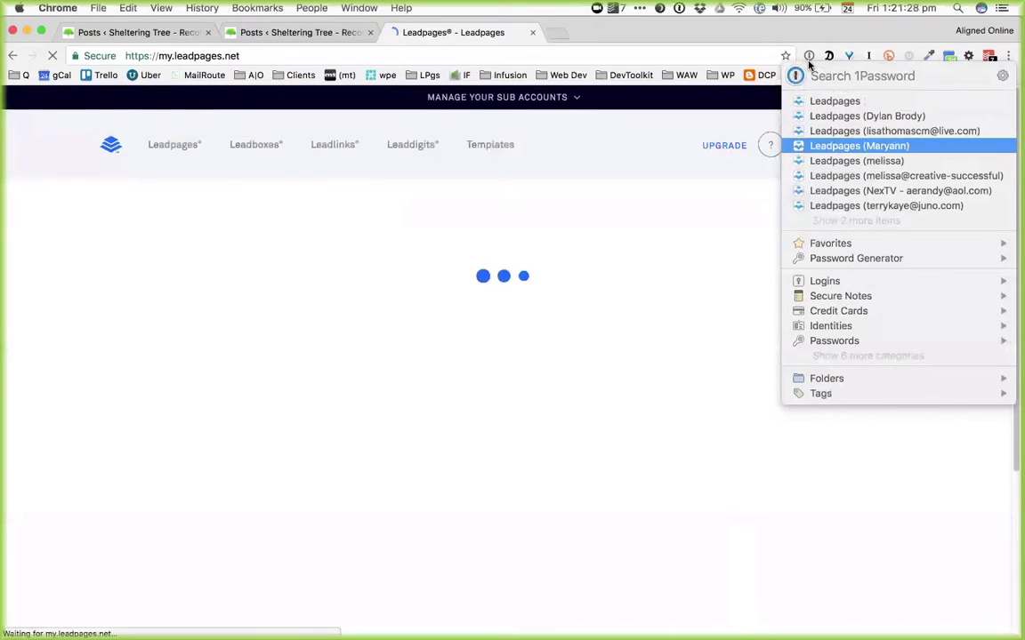
key("Return")
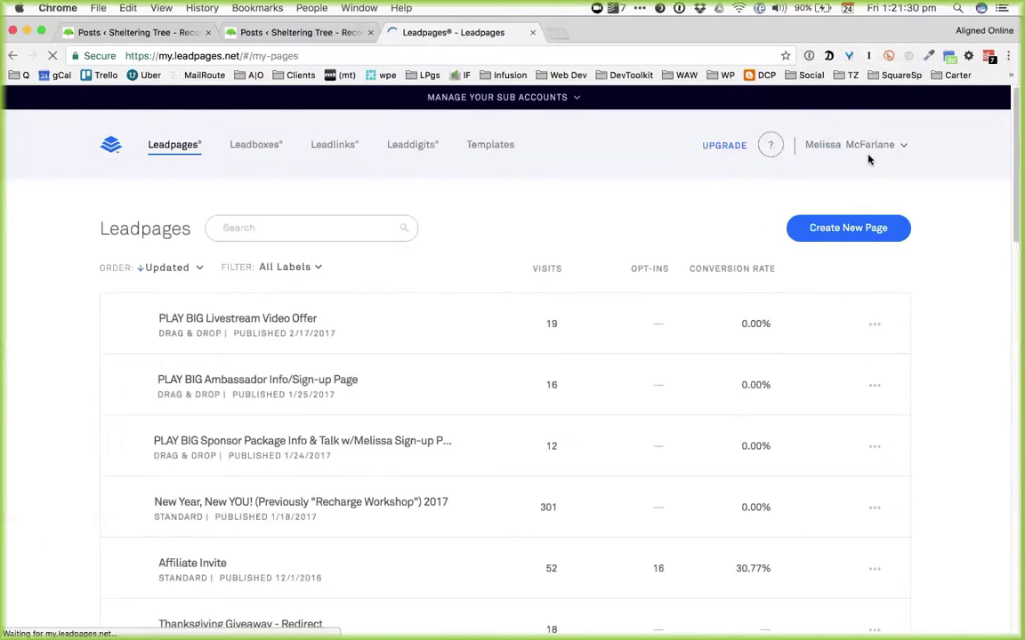
- Log out of the open Leadpages account and sign in with the client's saved username and password
mouse_move(862, 153)
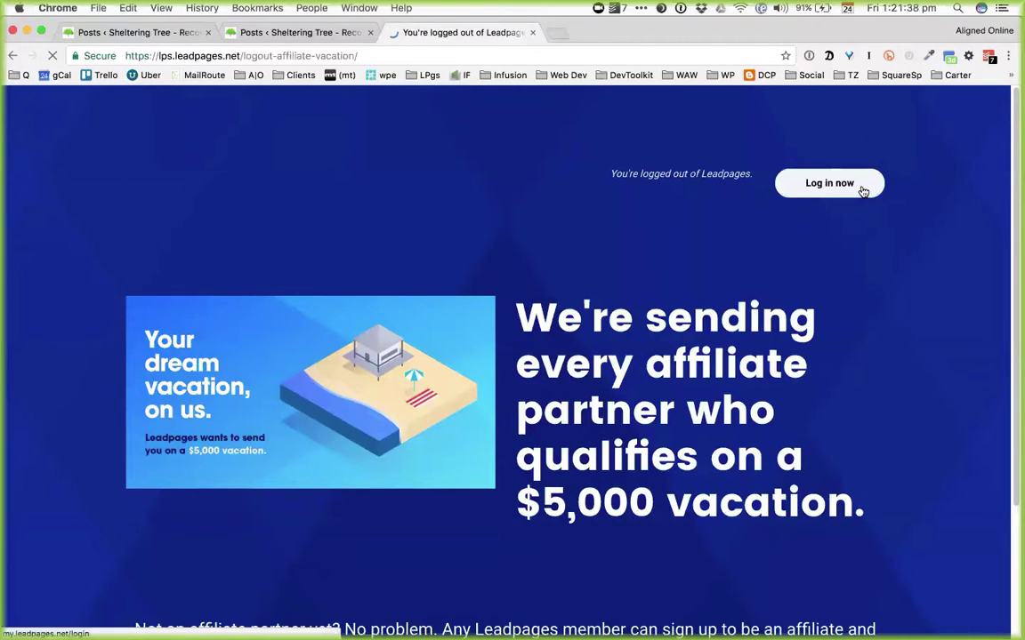
left_click(862, 191)
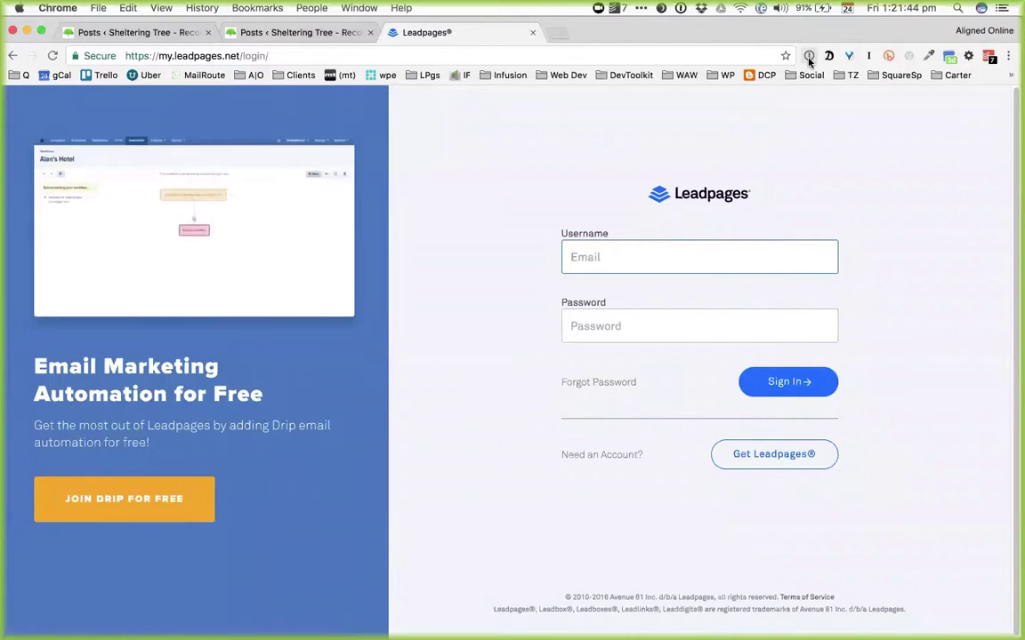
left_click(809, 58)
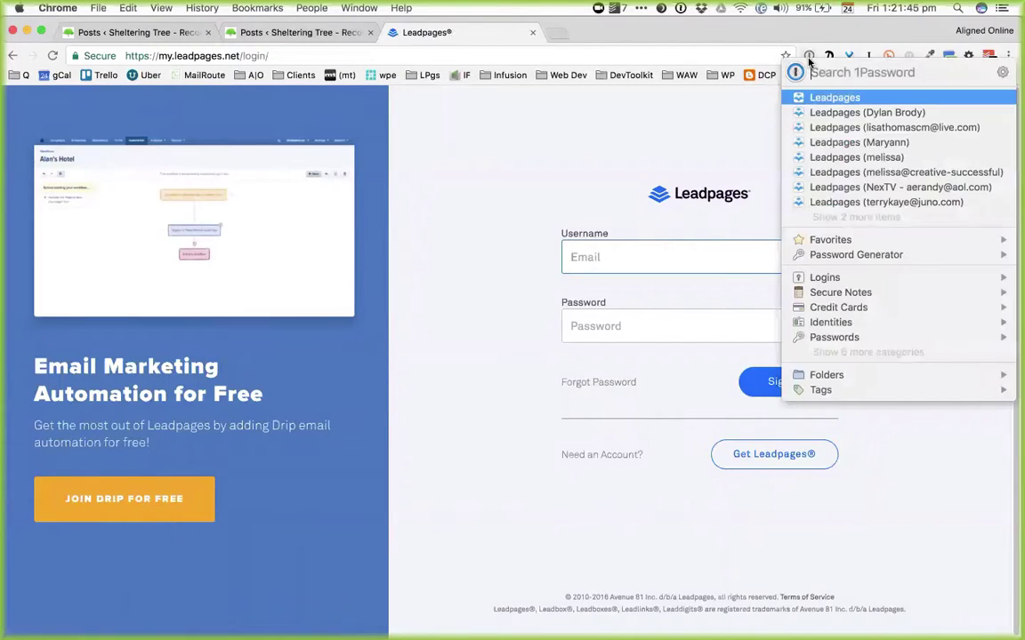
left_click(842, 145)
left_click(770, 383)
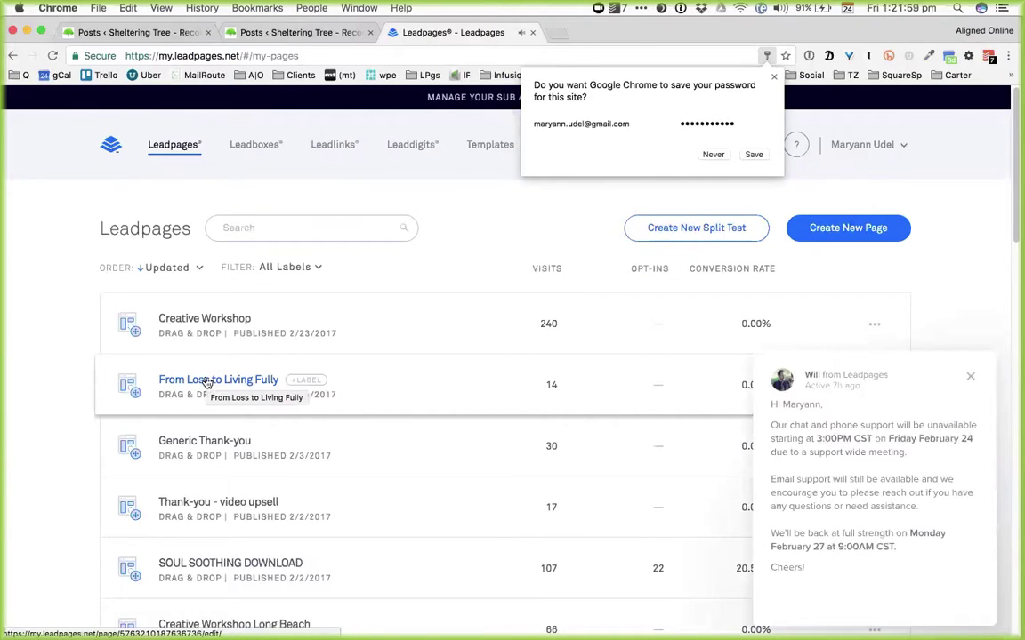
- Dismiss the support message, open the From Loss to Living Fully page in the page builder and view its workshop details
left_click(970, 379)
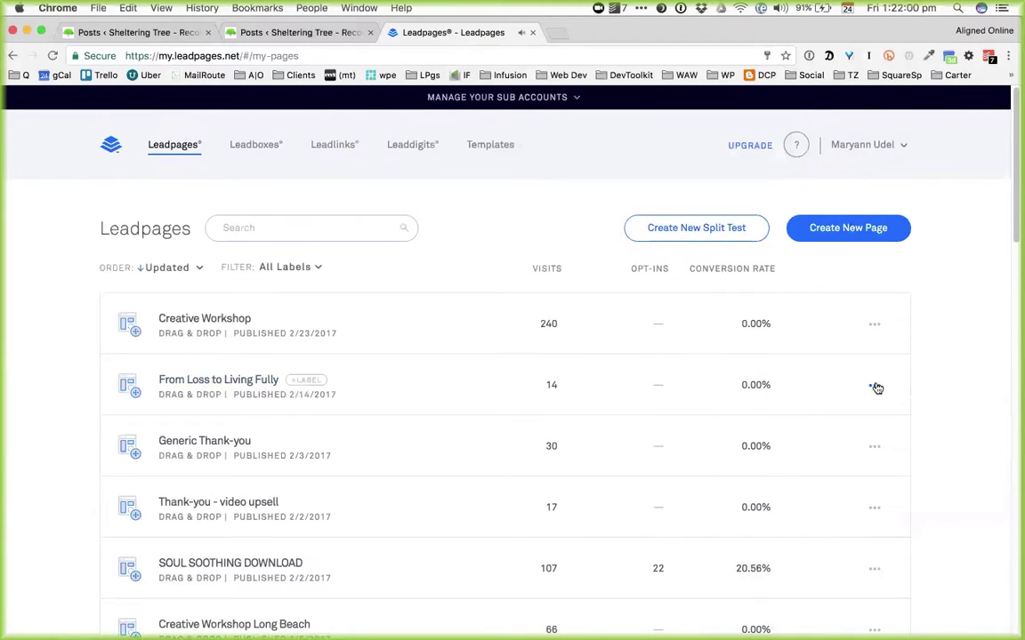
left_click(843, 386)
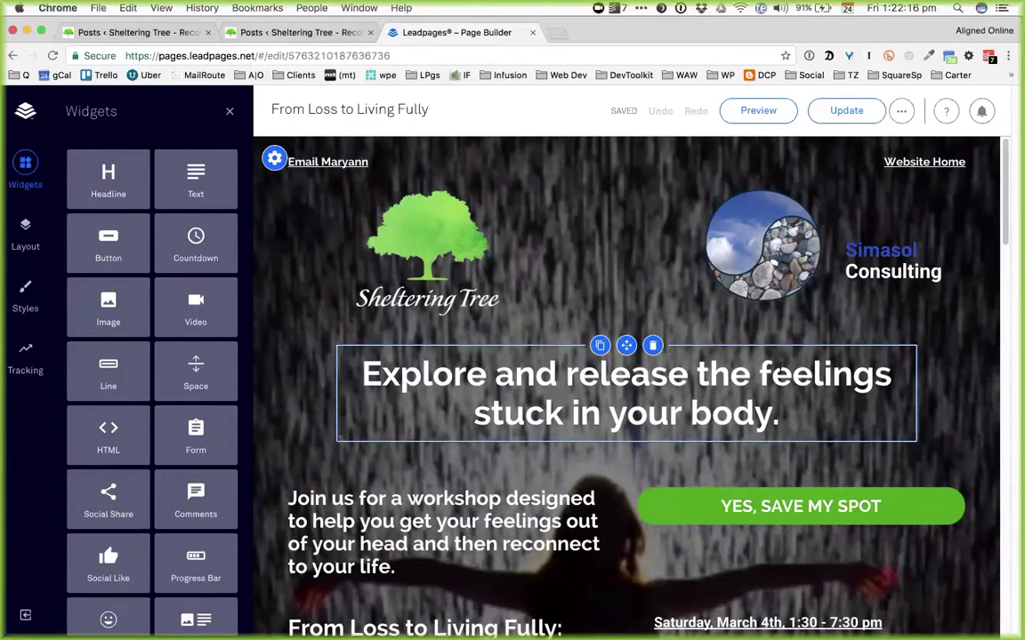
scroll(781, 372, "down", 10)
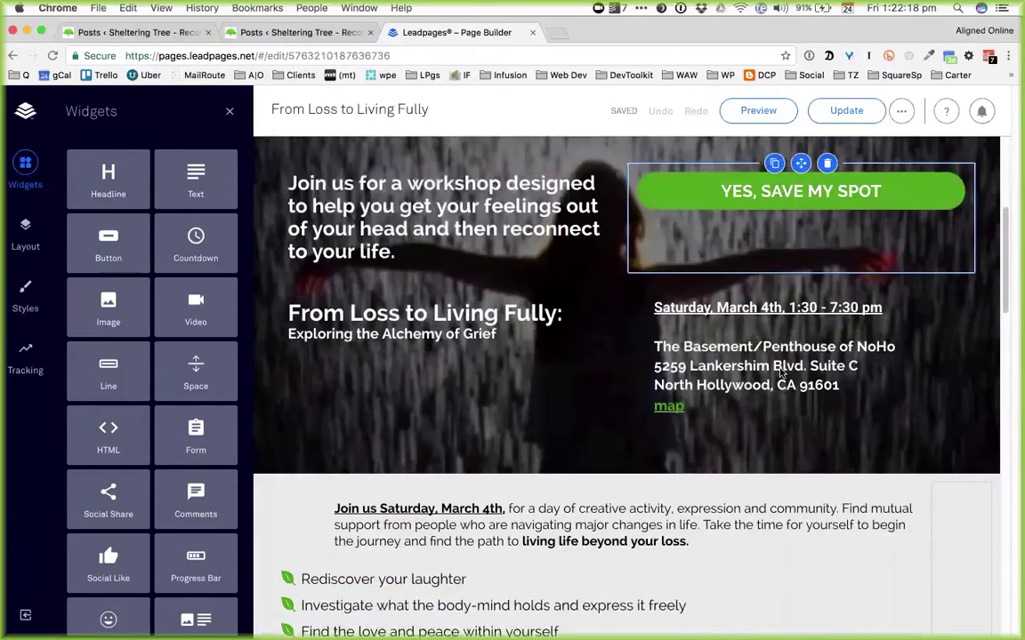
- Review the workshop page from its benefit list through the presenter bios and registration pricing to the footer contact details
scroll(780, 372, "down", 8)
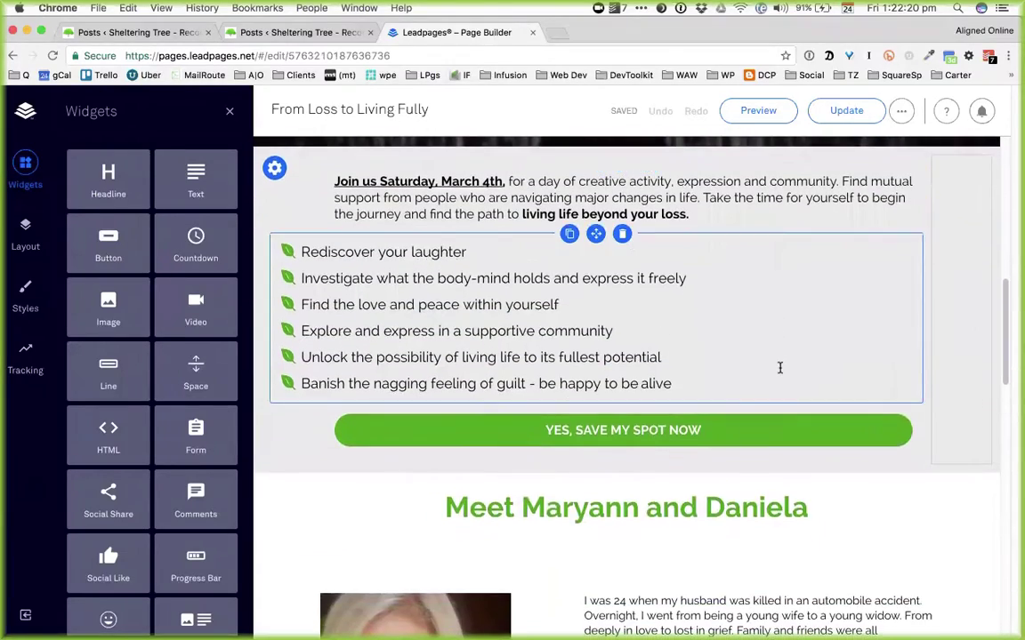
scroll(780, 368, "down", 15)
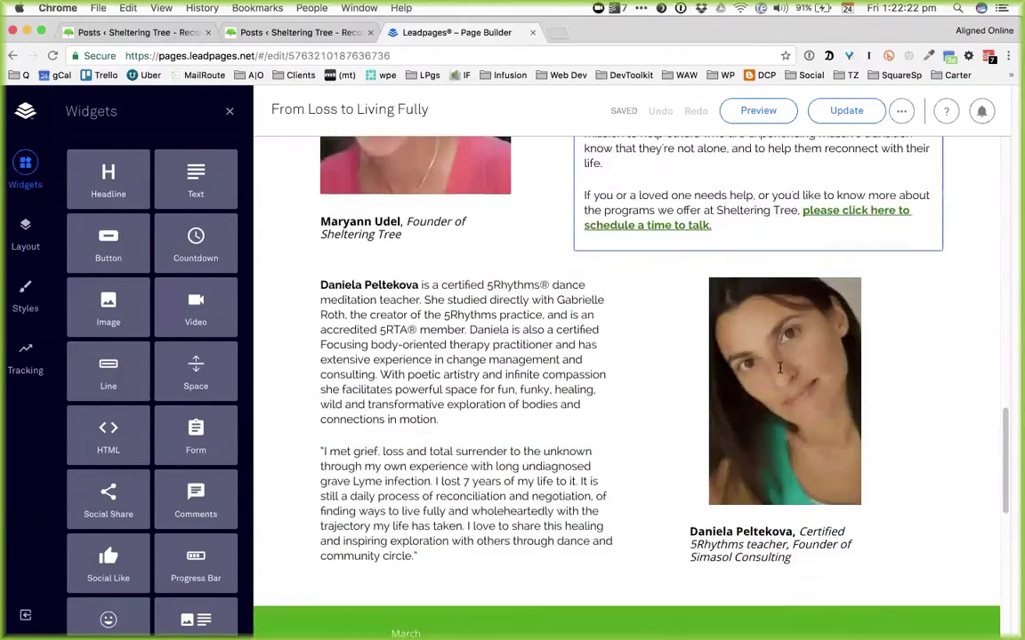
scroll(780, 367, "down", 4)
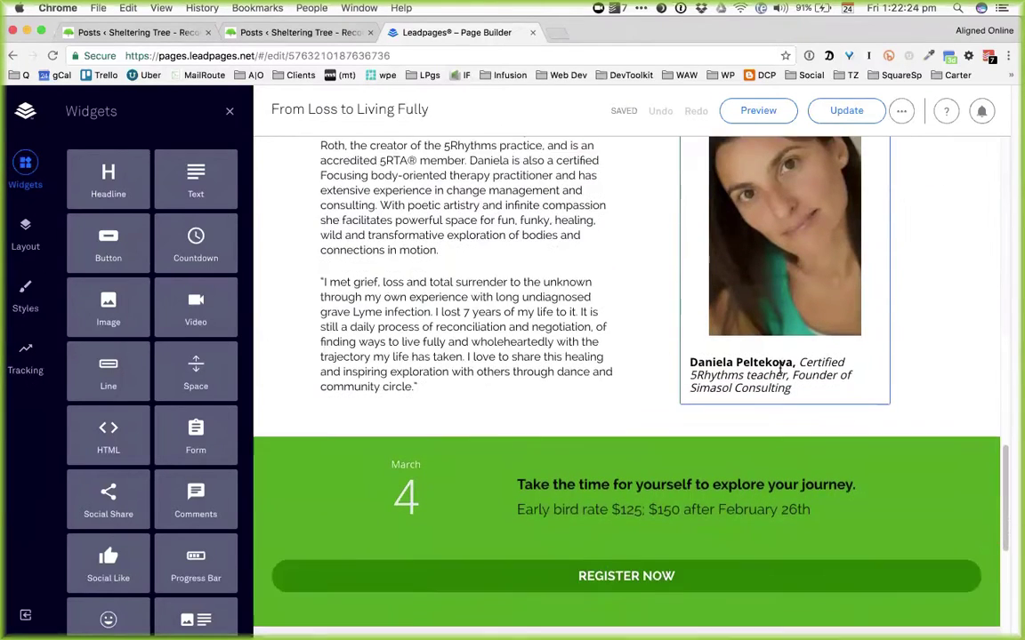
scroll(780, 367, "up", 2)
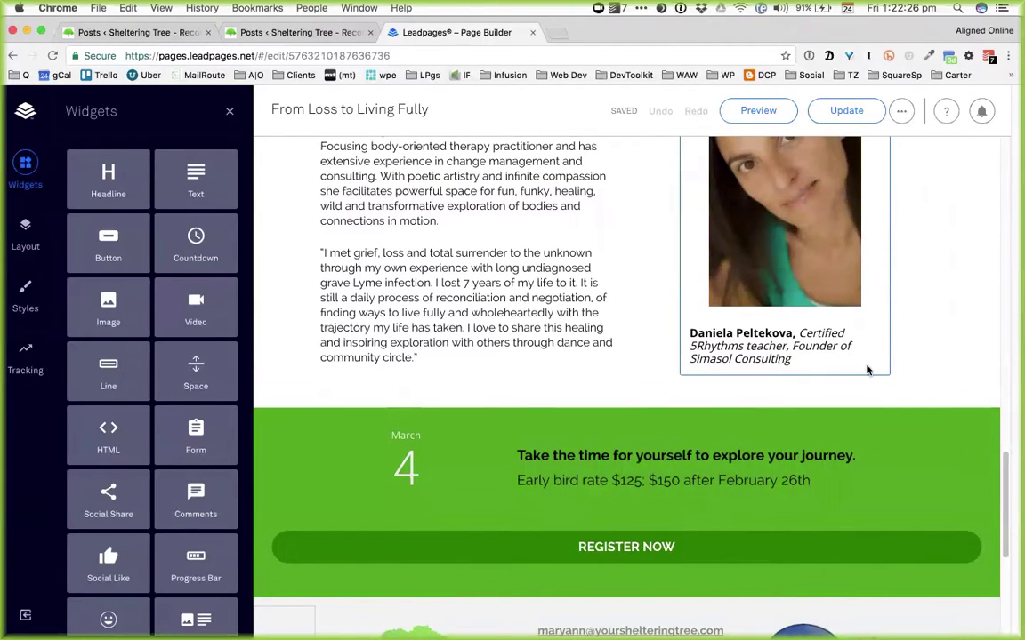
scroll(923, 308, "down", 1)
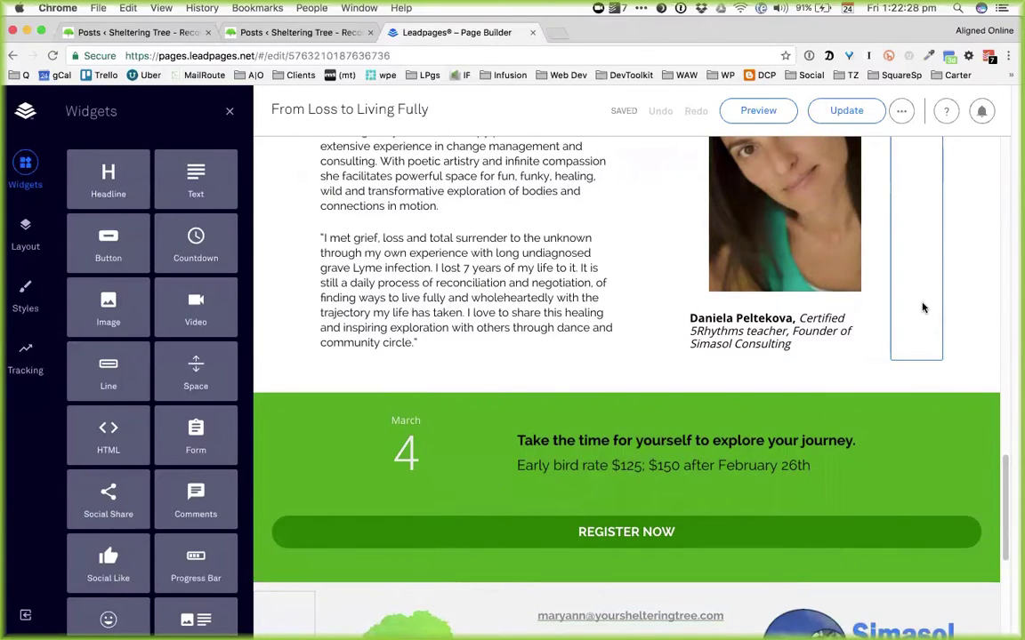
scroll(922, 307, "down", 7)
scroll(922, 307, "up", 4)
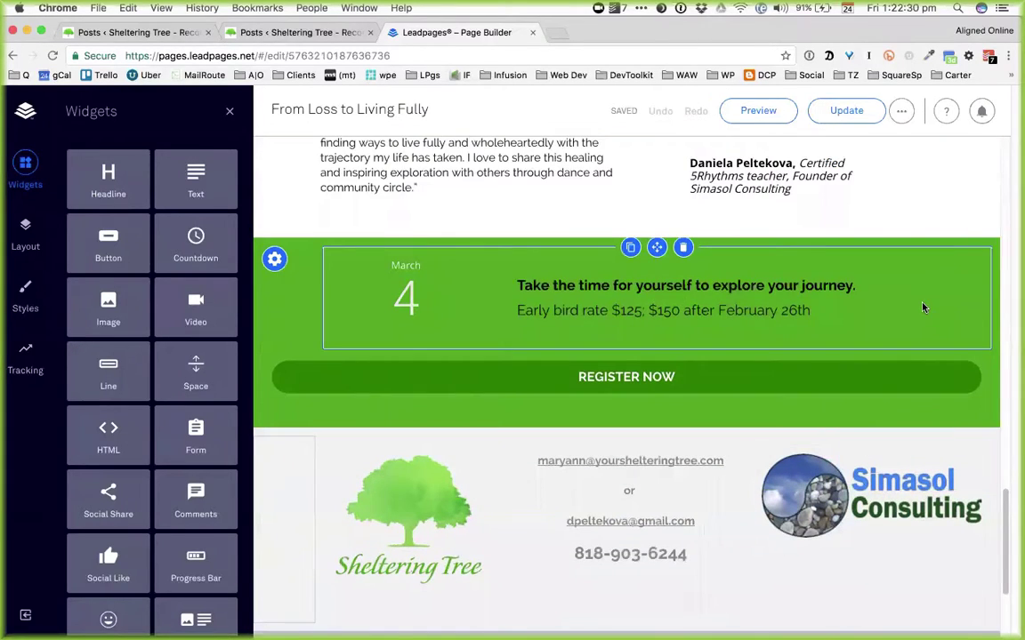
scroll(922, 307, "down", 4)
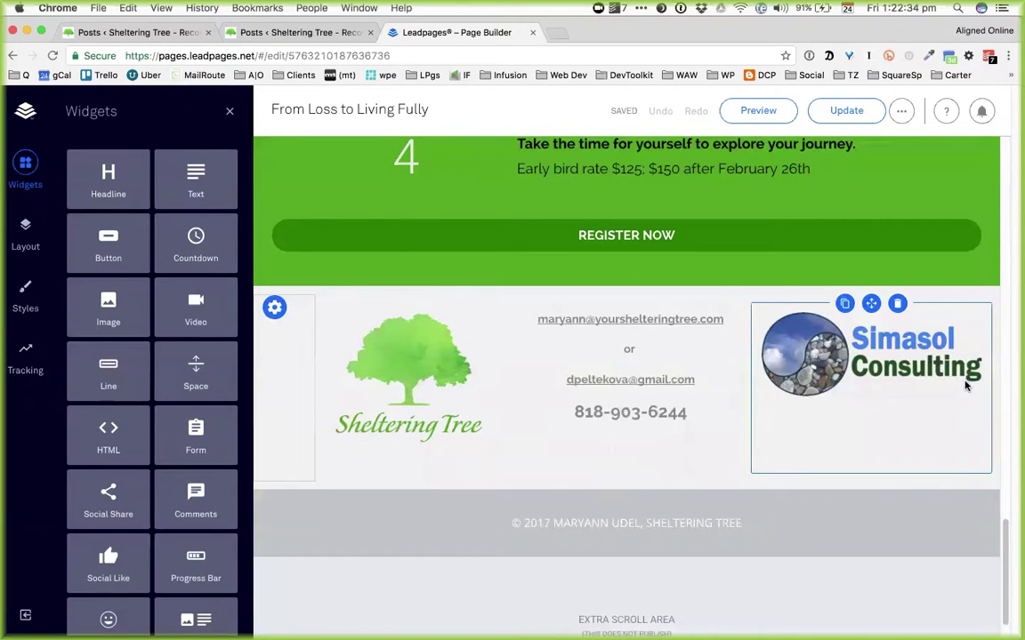
scroll(965, 385, "down", 1)
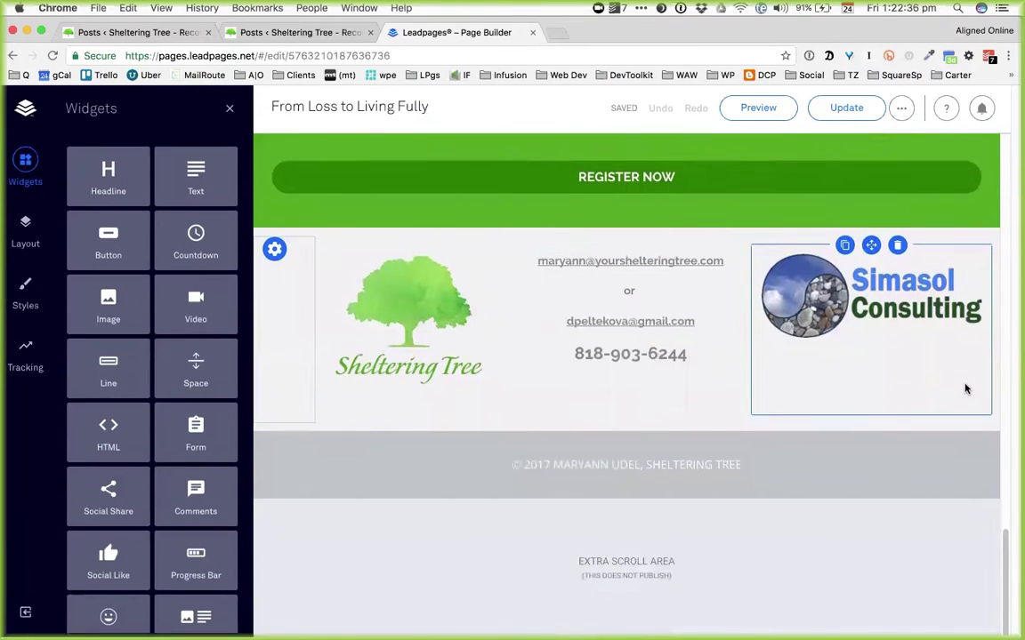
- Examine the page's header section for its logos, headline, introduction, workshop title, date and venue
scroll(965, 385, "up", 15)
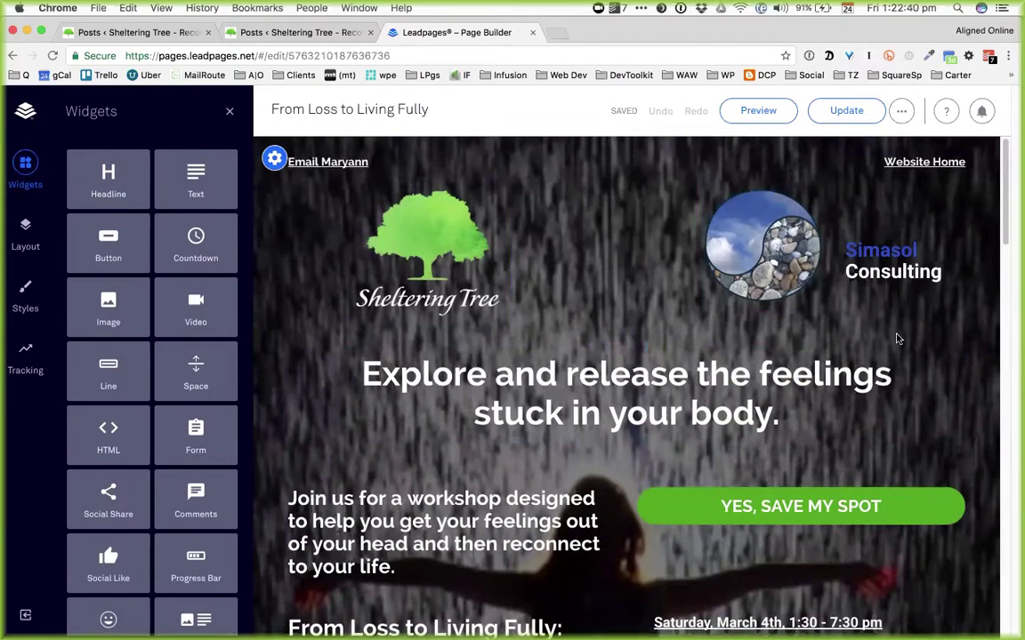
scroll(898, 338, "down", 1)
scroll(898, 338, "down", 2)
scroll(898, 338, "up", 2)
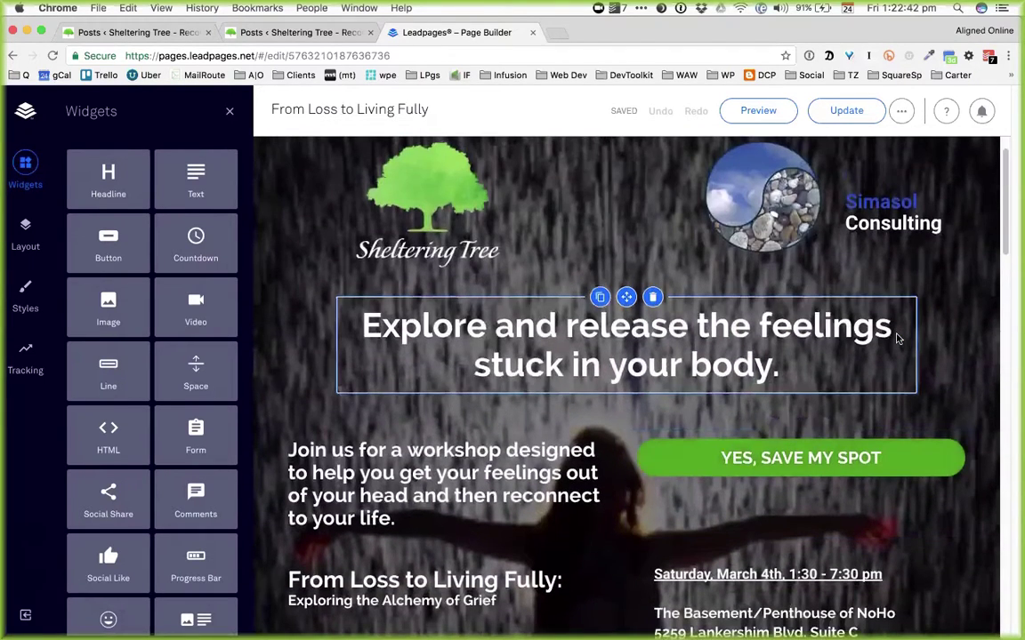
scroll(896, 338, "up", 1)
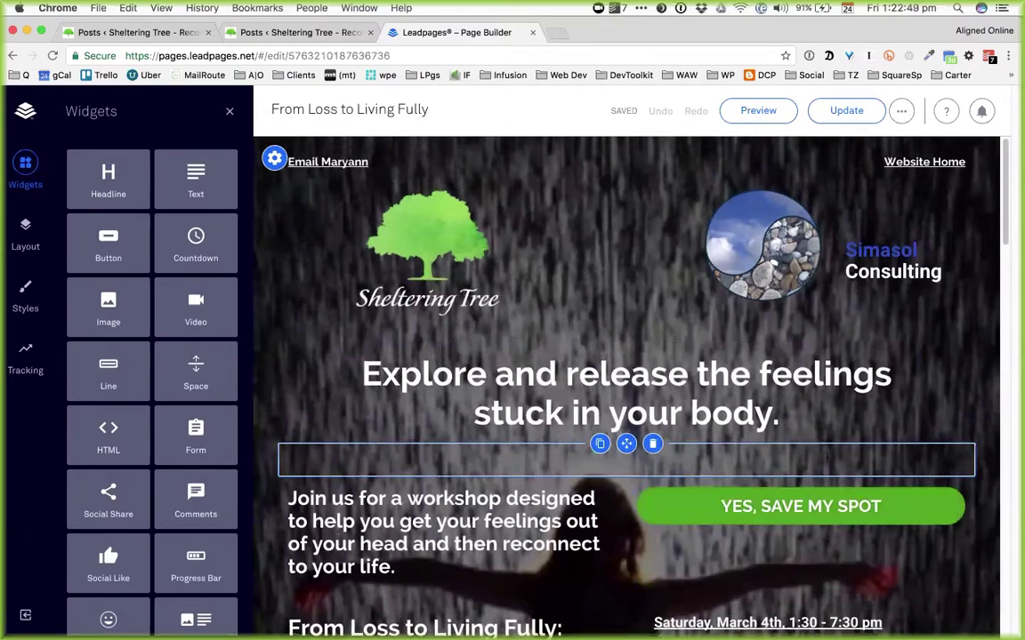
scroll(827, 458, "down", 5)
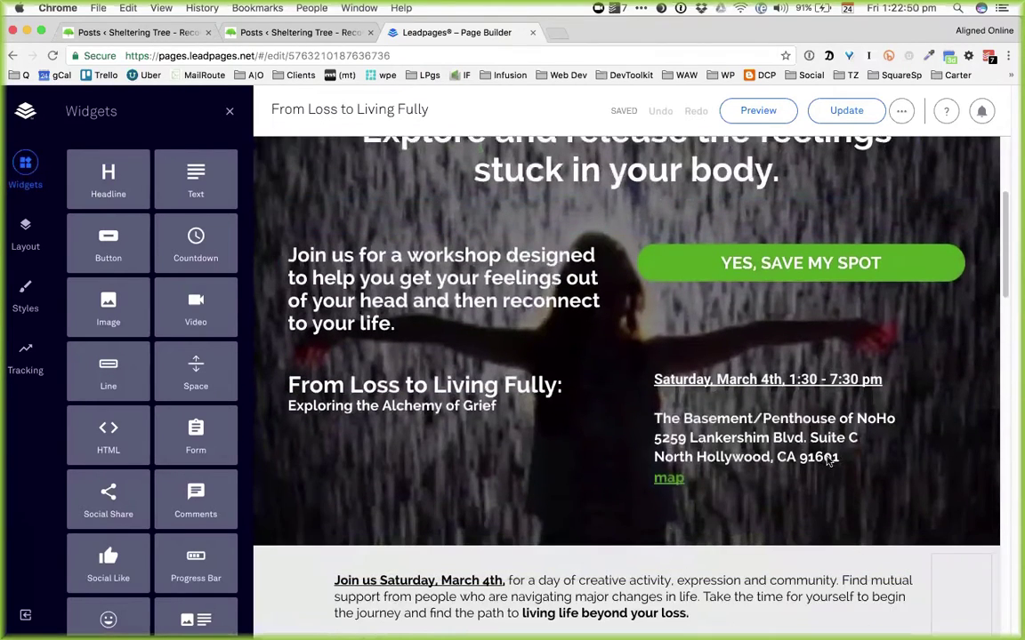
scroll(827, 461, "up", 4)
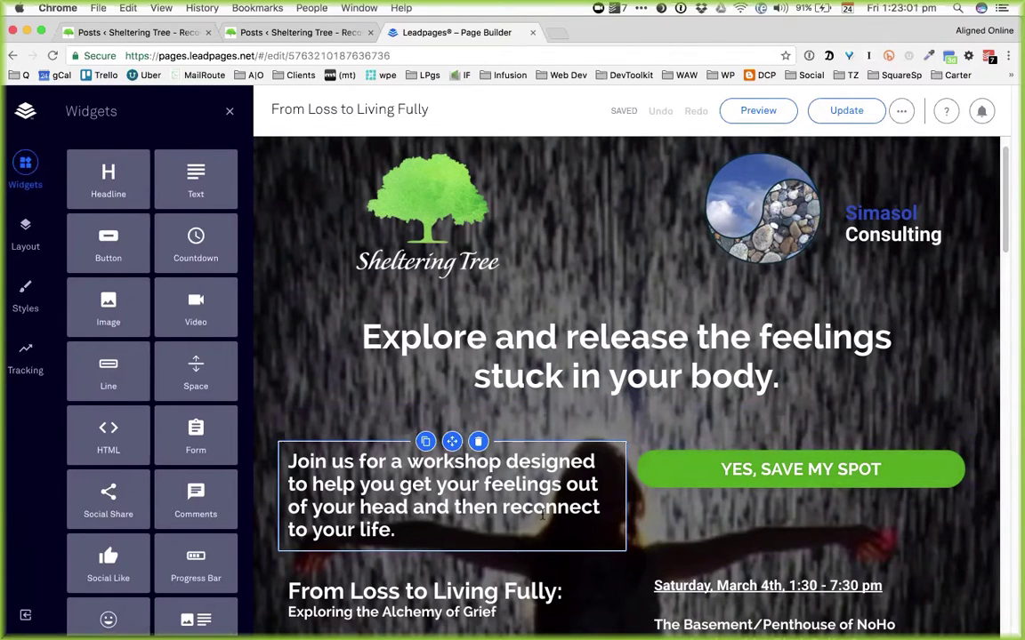
- Copy the workshop title "From Loss to Living Fully: Exploring the Alchemy of Grief" and pick its entry in the clipboard history
scroll(542, 514, "down", 3)
scroll(542, 511, "down", 3)
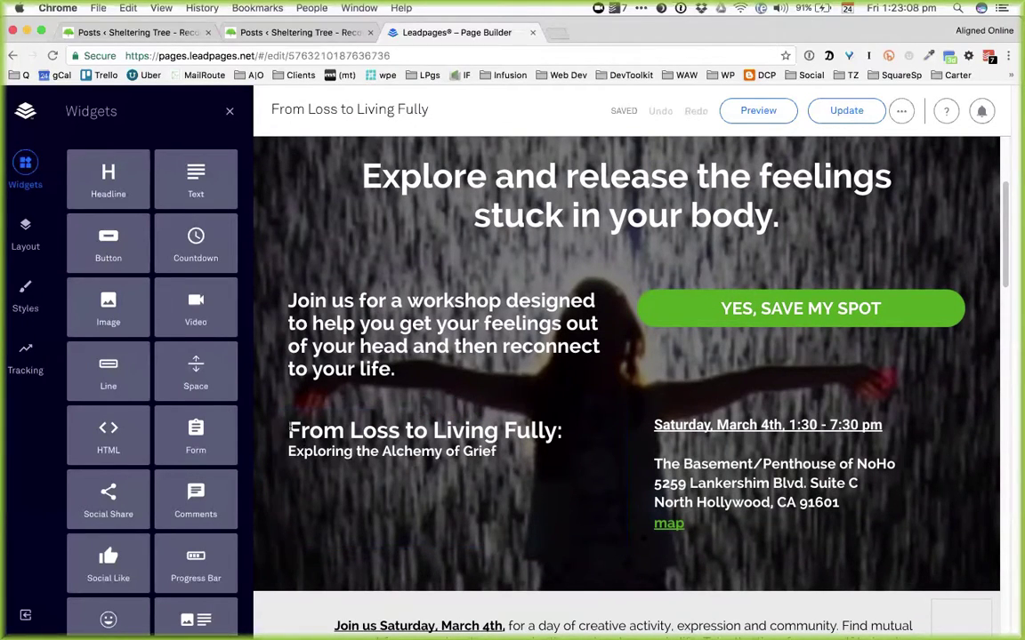
left_click_drag(289, 429, 529, 453)
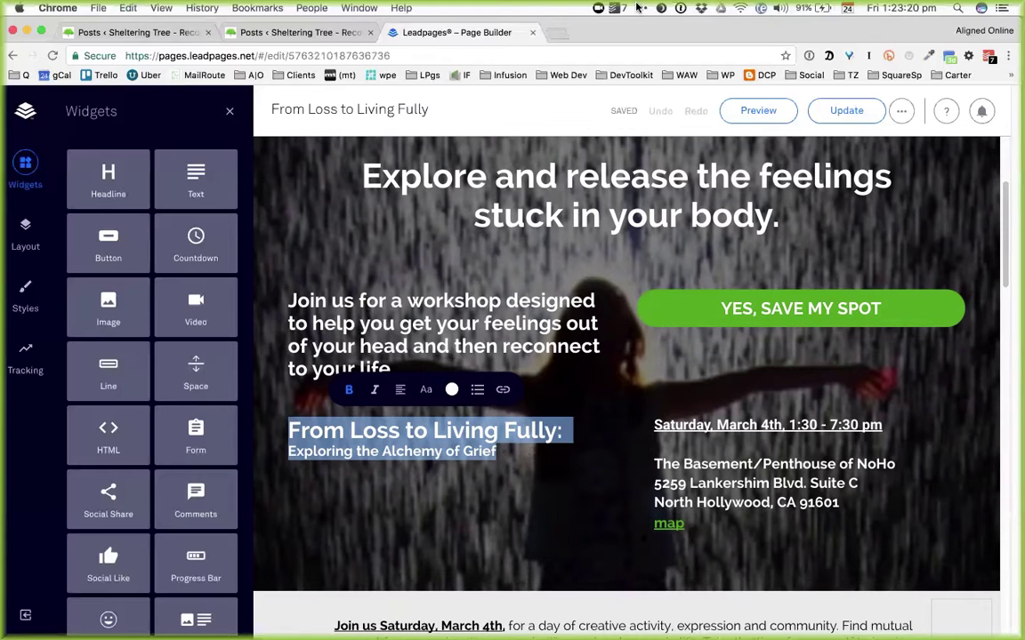
key("super+shift+v")
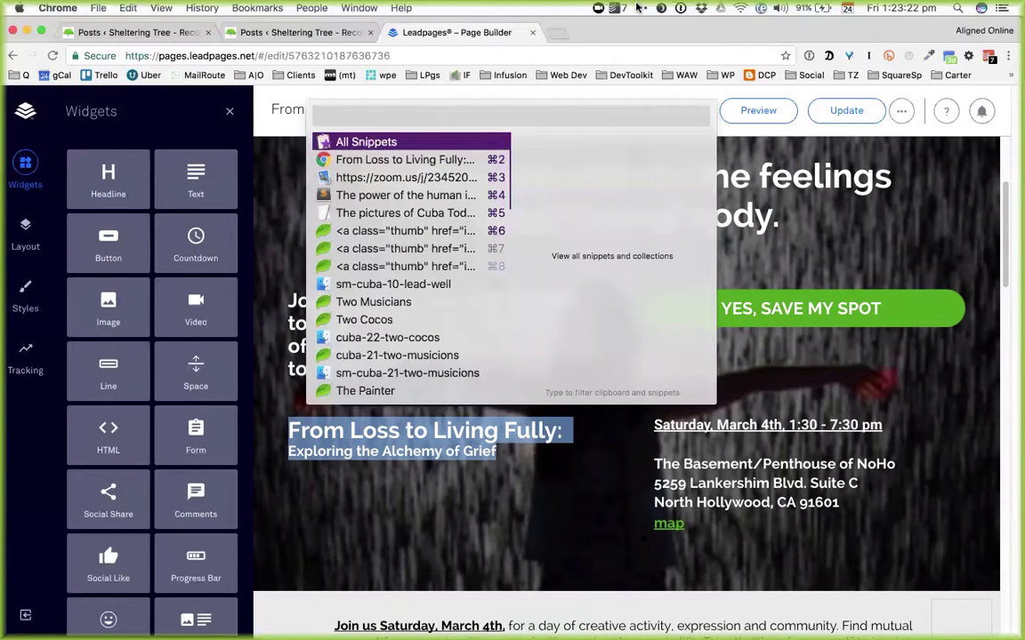
key("Down")
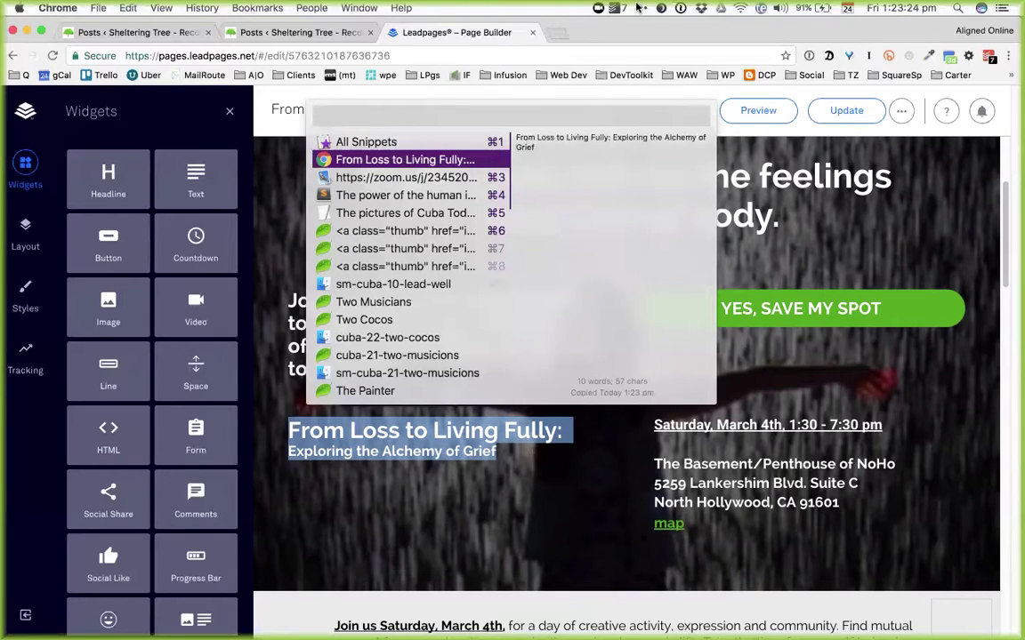
key("Return")
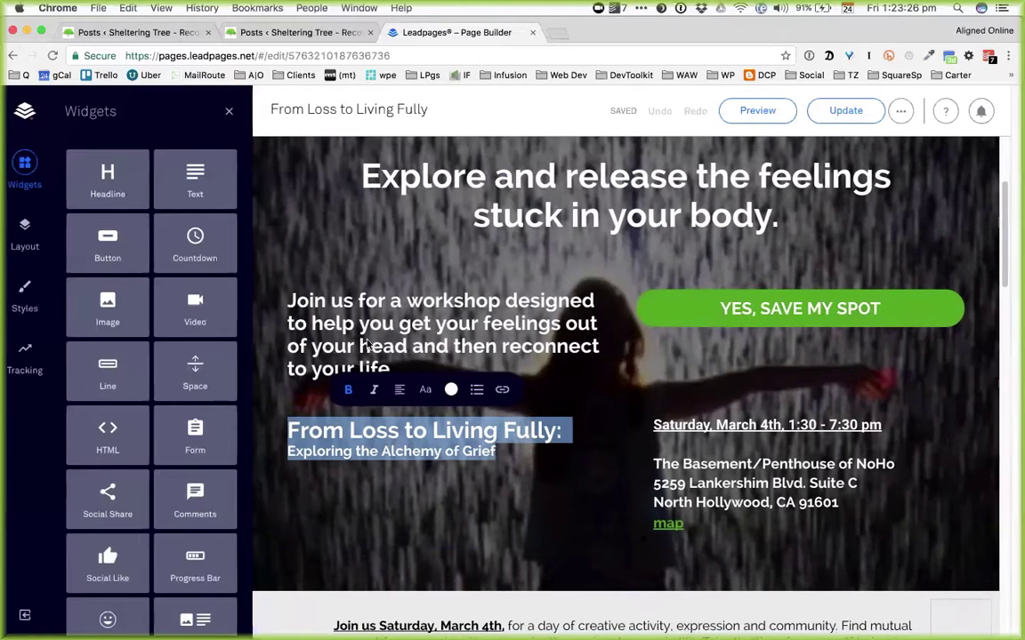
- Copy the "Join us for a workshop" introduction, the main headline and the venue name and address as separate text snippets
left_click(338, 322)
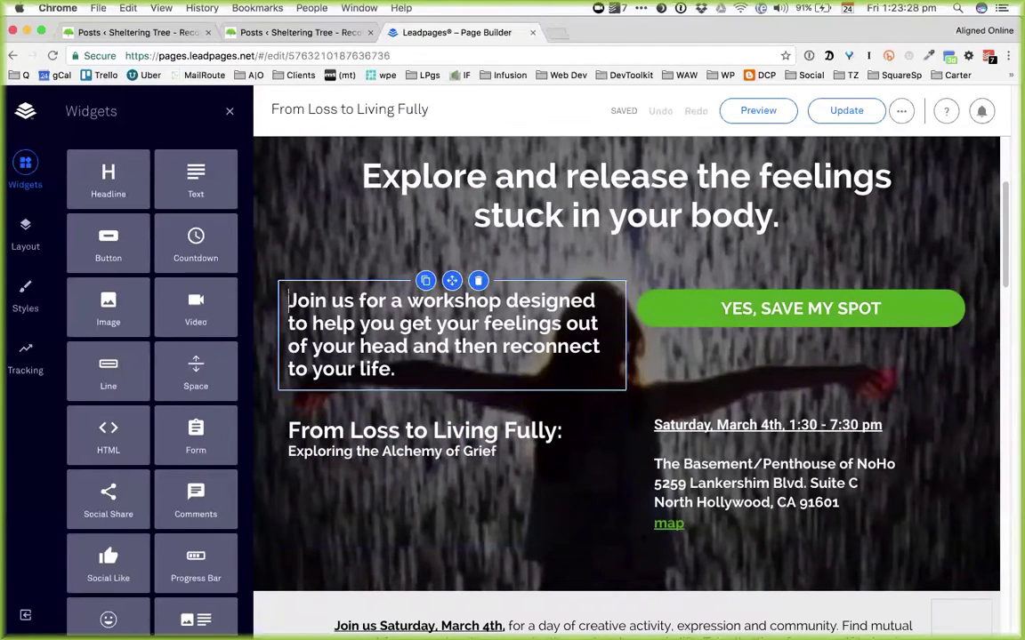
key("super+a")
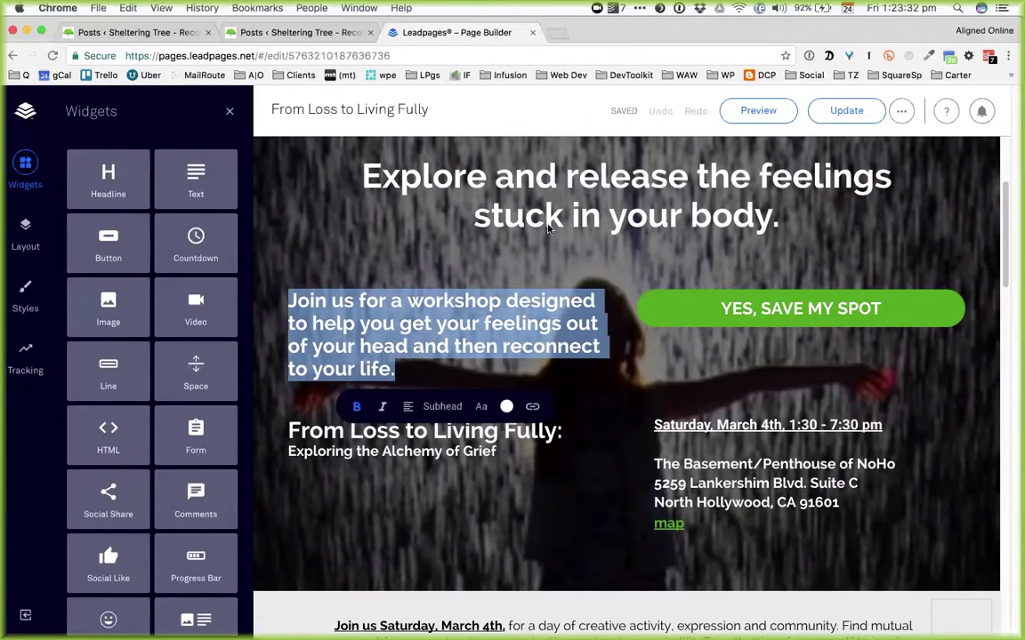
left_click_drag(331, 153, 811, 225)
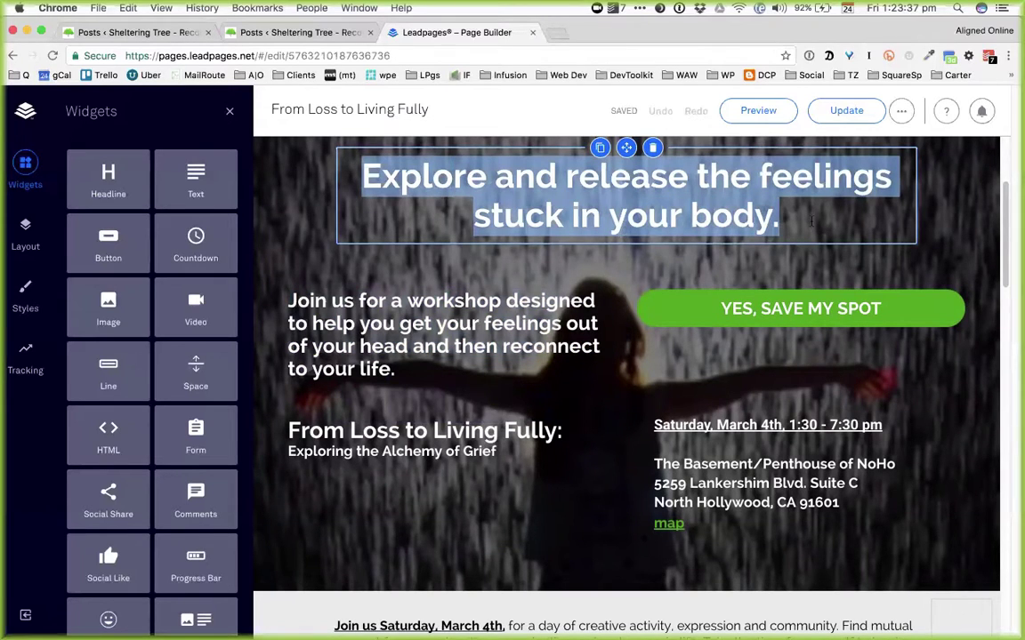
scroll(685, 438, "down", 2)
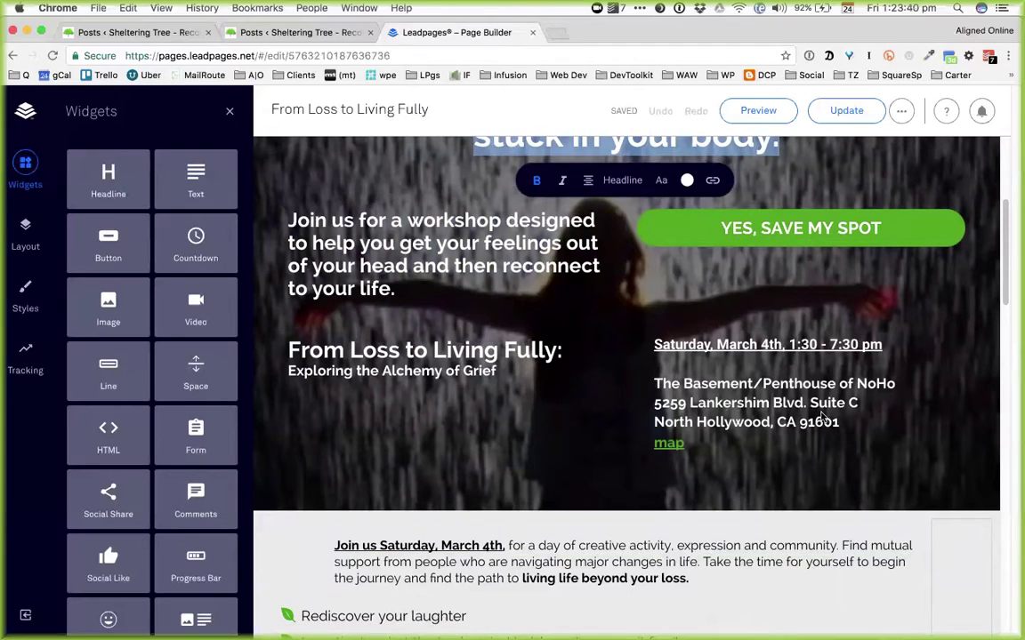
left_click_drag(840, 422, 773, 422)
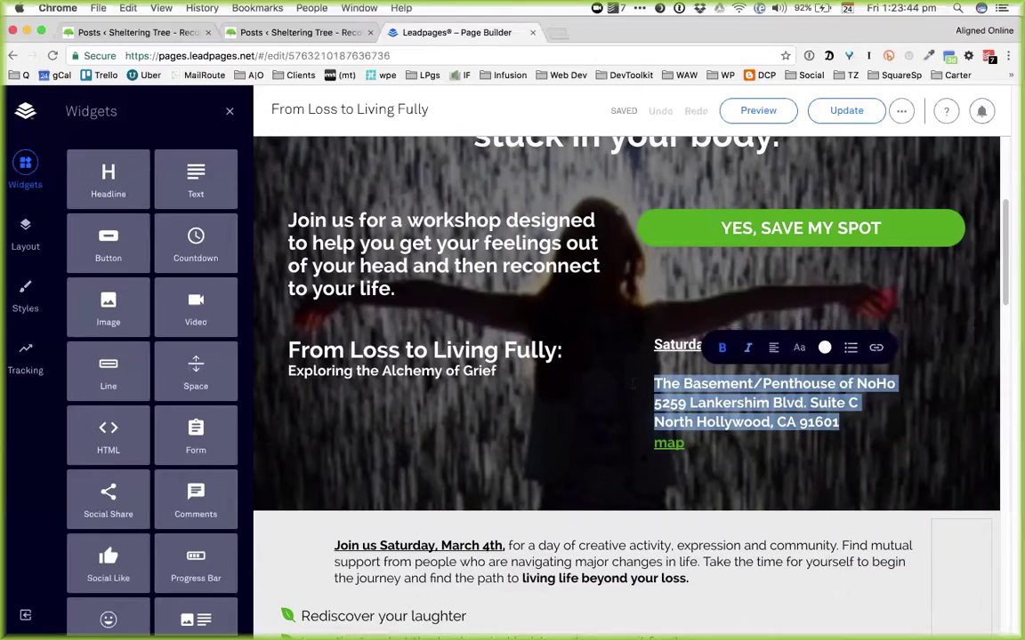
- Copy both paragraphs of the certified 5Rhythms teacher's bio in the presenters section
scroll(840, 433, "down", 10)
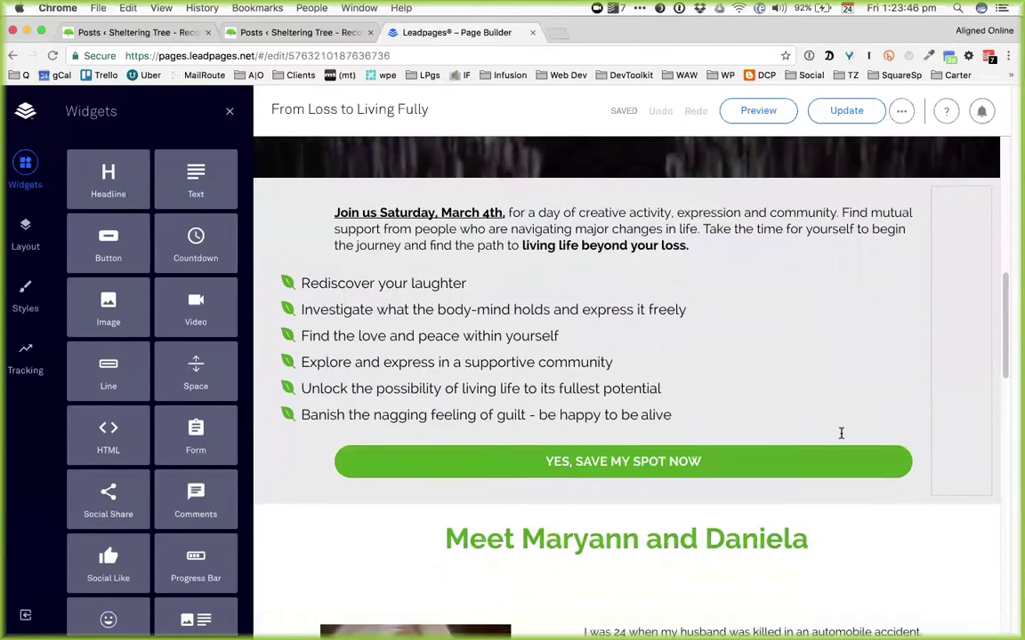
scroll(841, 433, "down", 5)
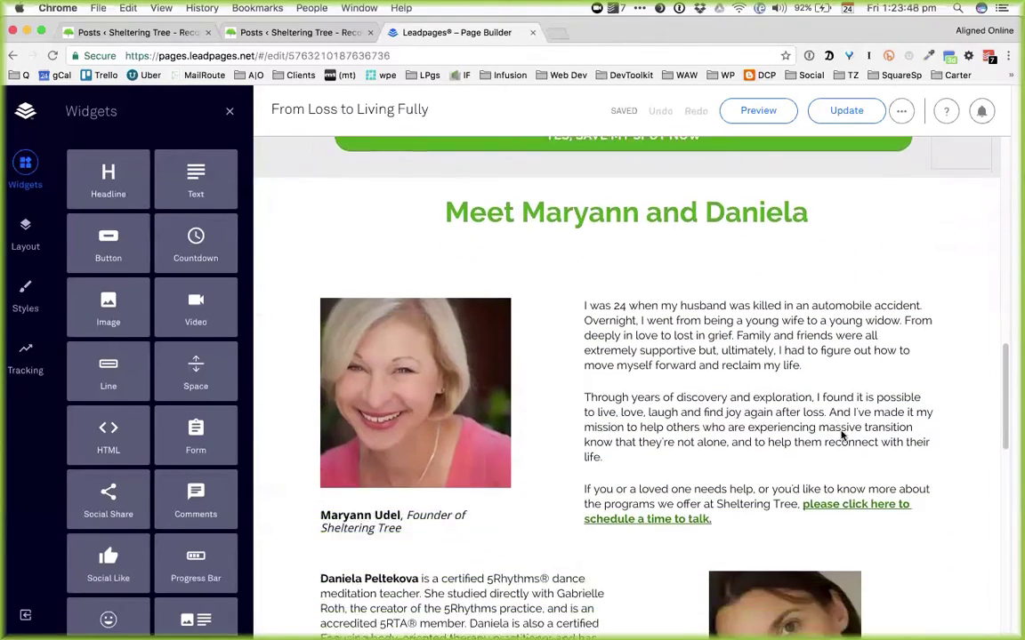
scroll(841, 433, "down", 5)
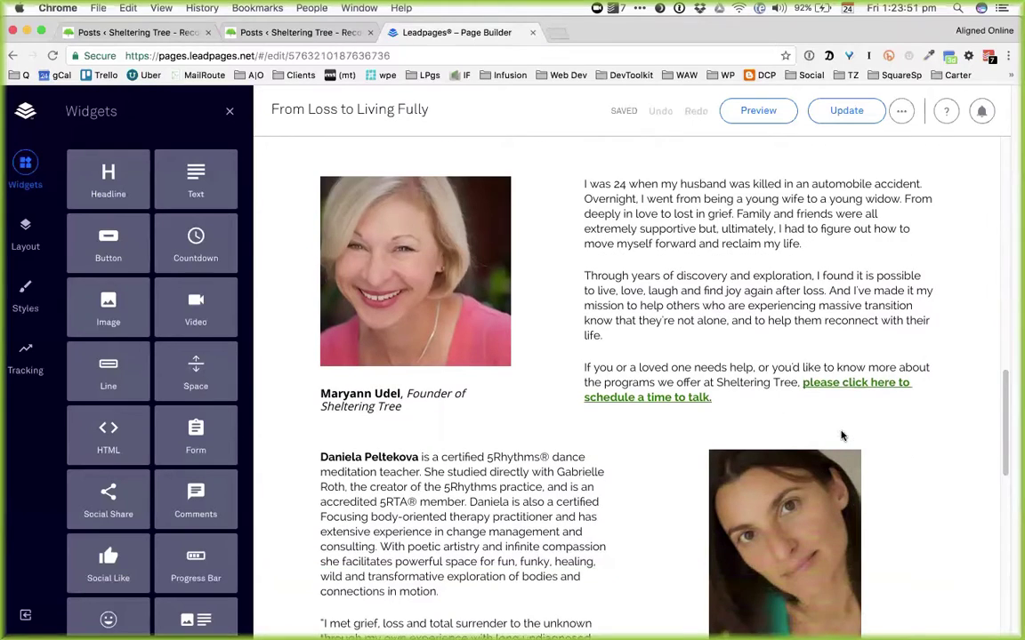
scroll(840, 435, "down", 1)
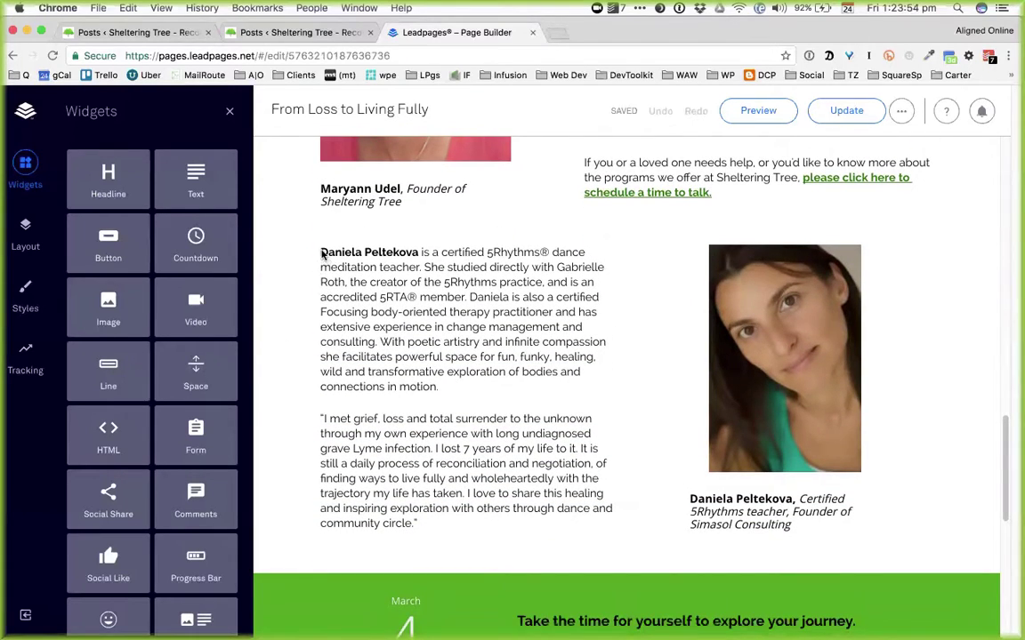
left_click_drag(322, 252, 614, 533)
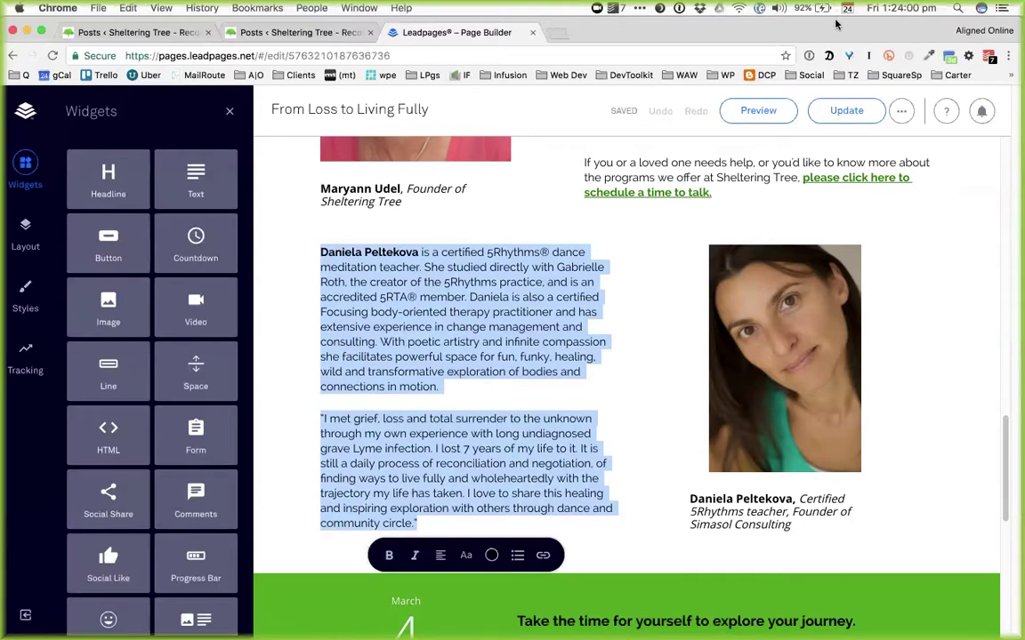
- Save the 5Rhythms teacher's portrait photo from the page to the desktop and move the browser window back
left_click_drag(836, 24, 572, 24)
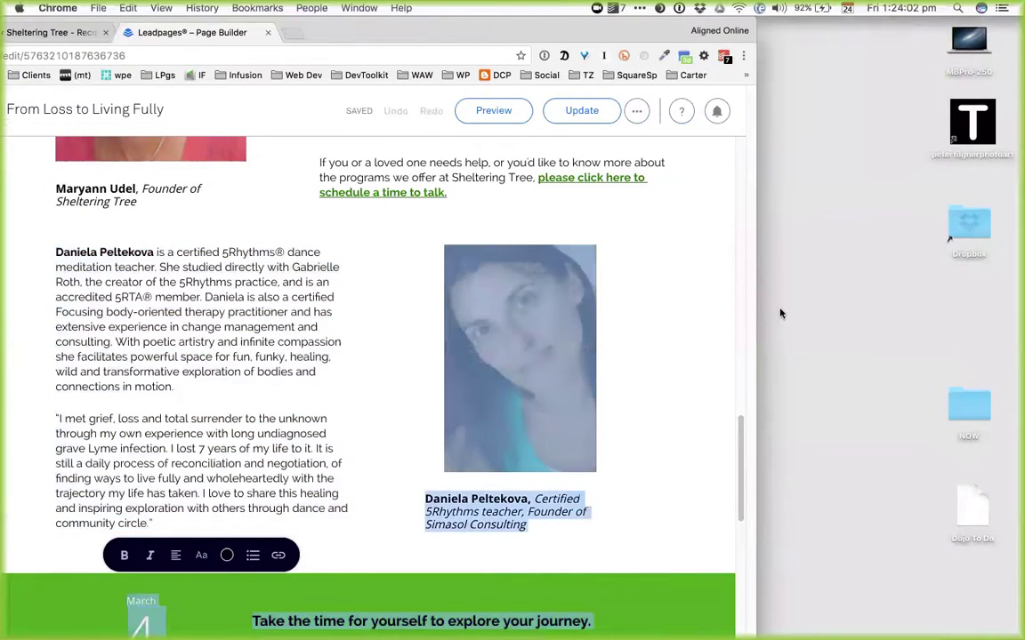
left_click(566, 347)
left_click_drag(566, 346, 876, 332)
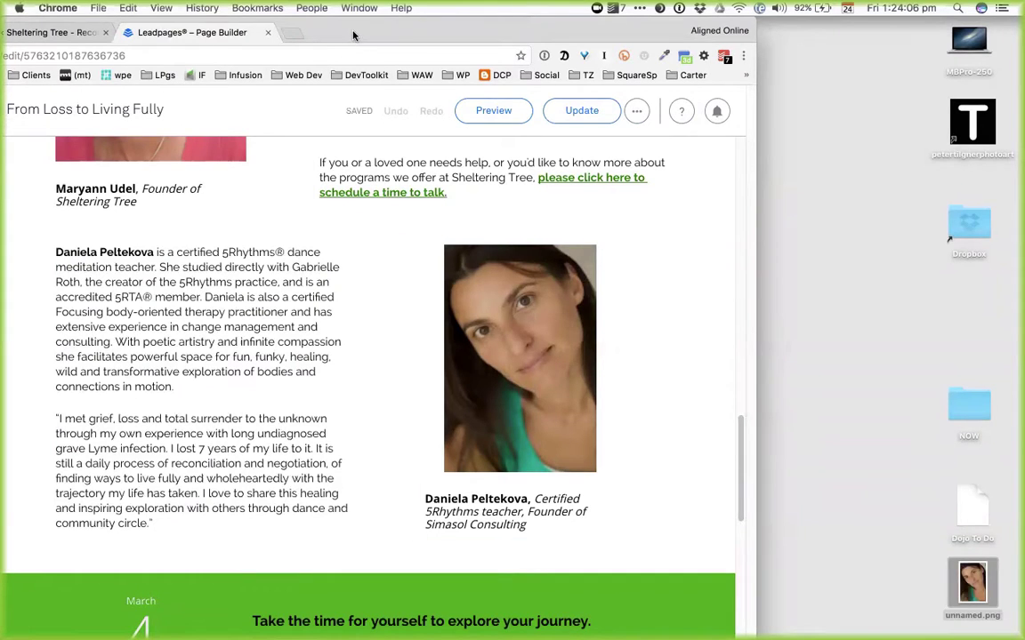
double_click(317, 28)
mouse_move(714, 372)
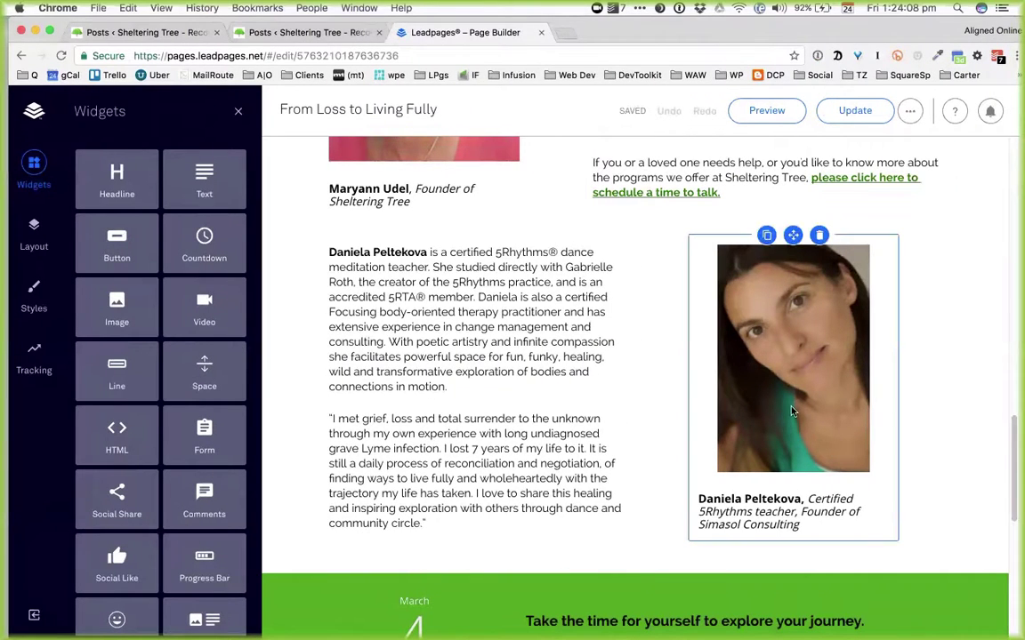
- Copy the caption below the 5Rhythms teacher's photo and check the page's pricing and footer contact details
left_click_drag(804, 525, 626, 446)
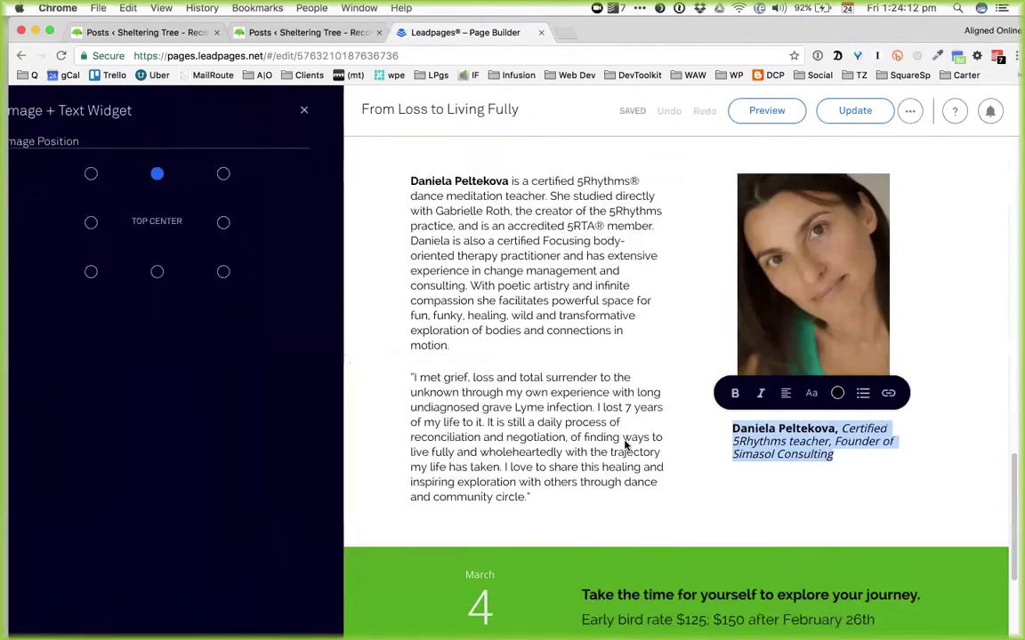
scroll(626, 447, "down", 5)
scroll(625, 446, "down", 1)
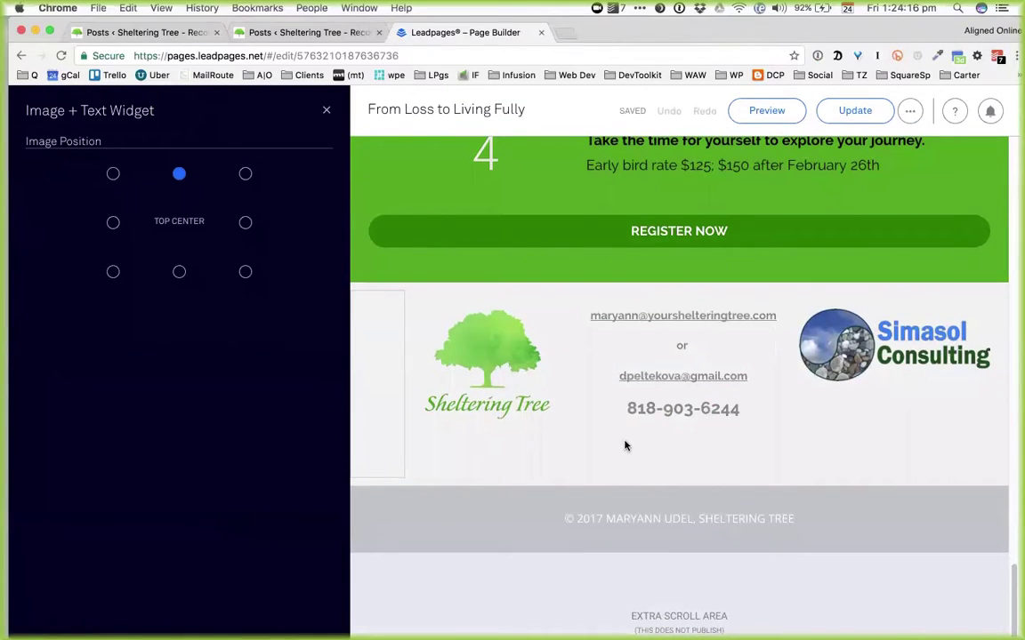
- Close the Image + Text Widget settings and go to the Sheltering Tree logo in the page header
scroll(625, 446, "up", 20)
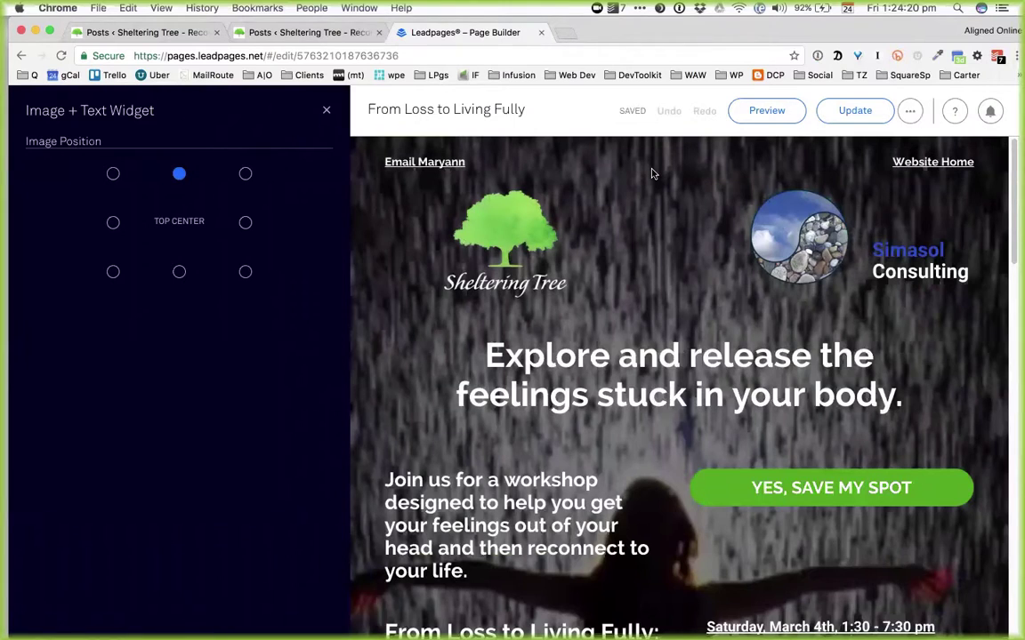
left_click(651, 174)
left_click(289, 249)
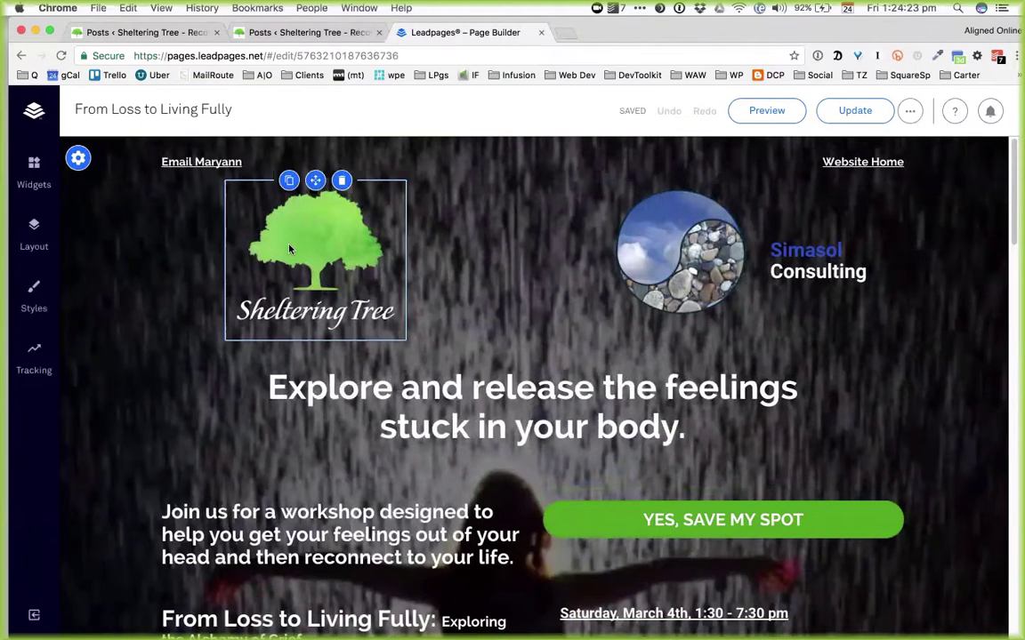
- Open the top section's style settings and try image color overlay opacities of 0 and 70 before setting it to 34
left_click(79, 158)
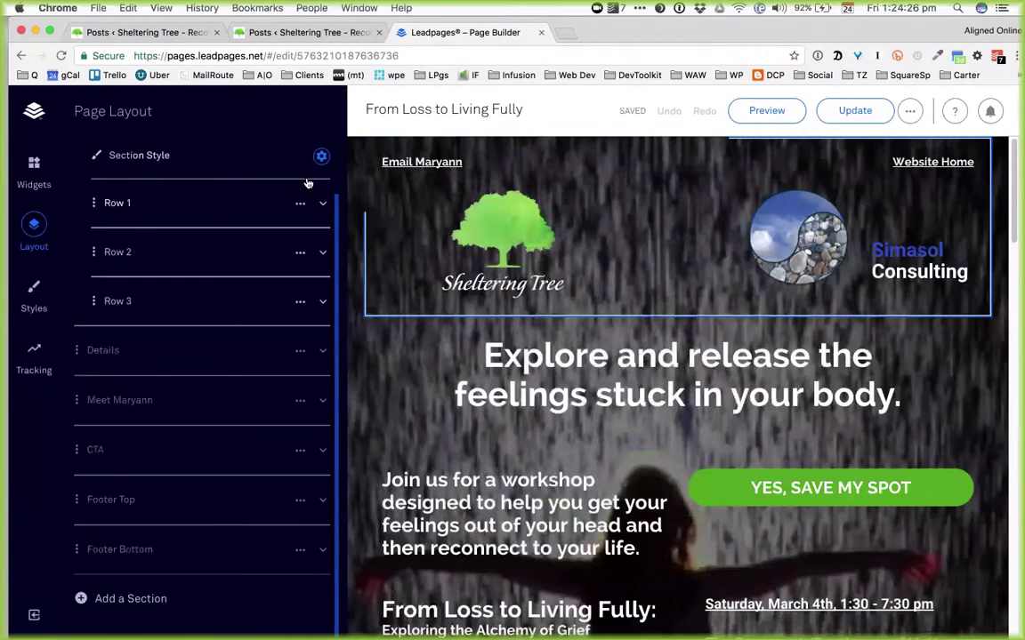
left_click(321, 157)
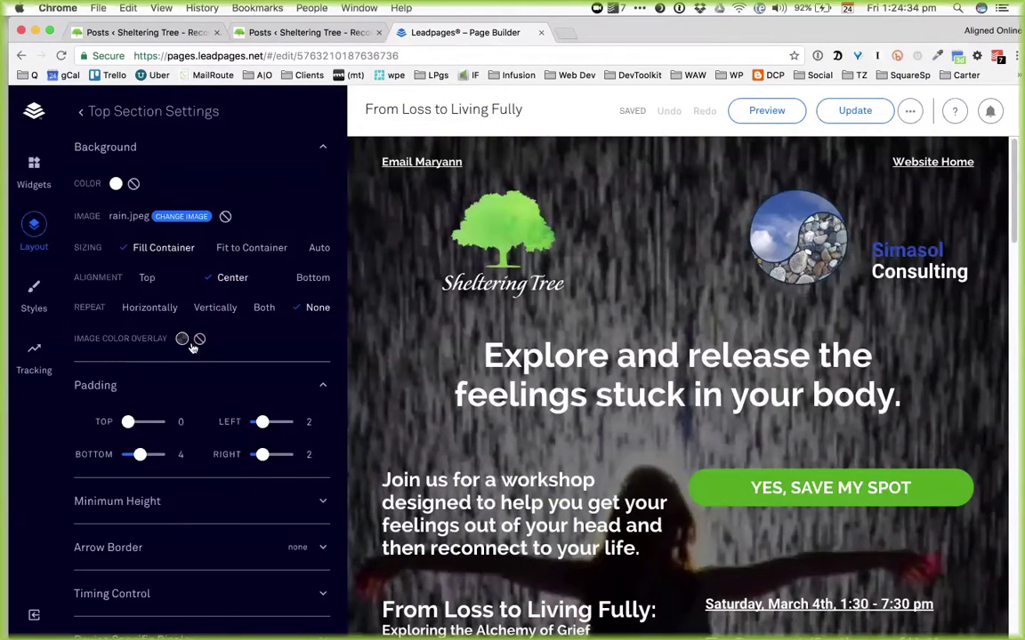
mouse_move(650, 426)
left_click(182, 340)
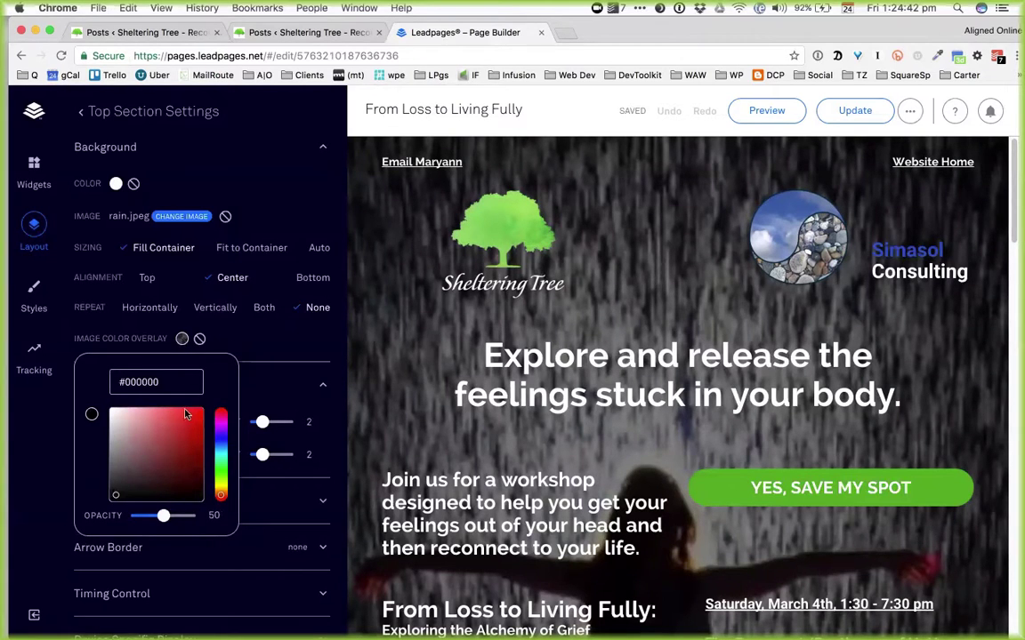
left_click_drag(163, 514, 191, 515)
left_click_drag(35, 503, 5, 503)
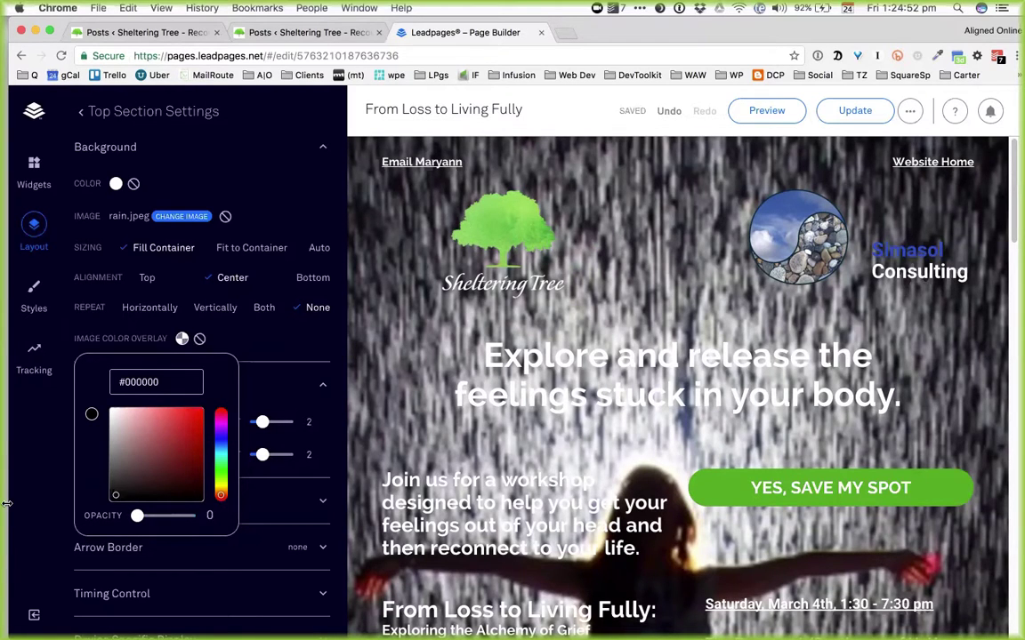
left_click(147, 518)
left_click_drag(150, 521, 175, 528)
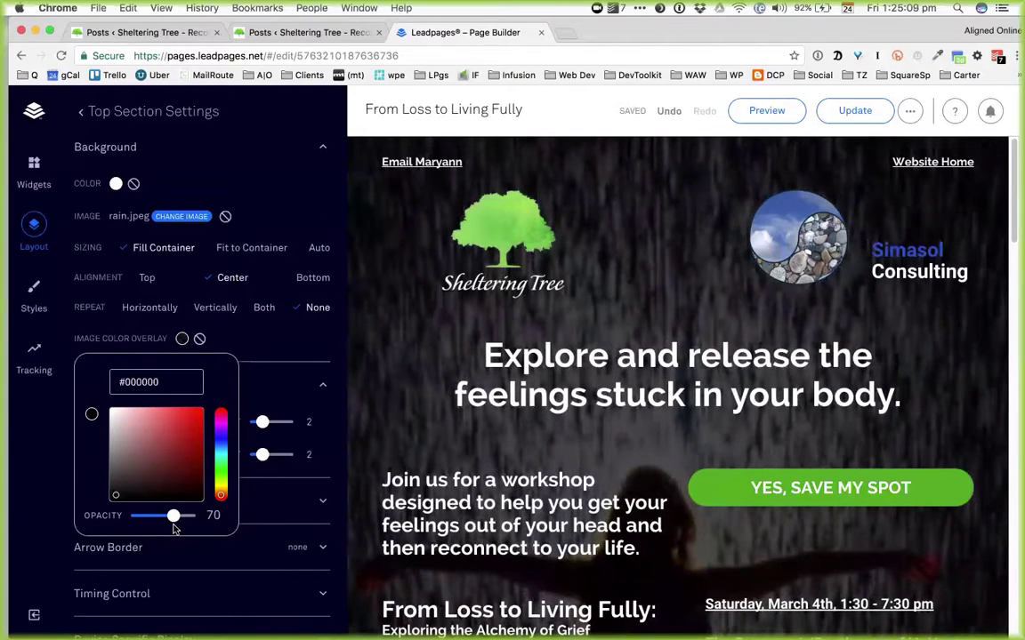
left_click_drag(173, 529, 156, 527)
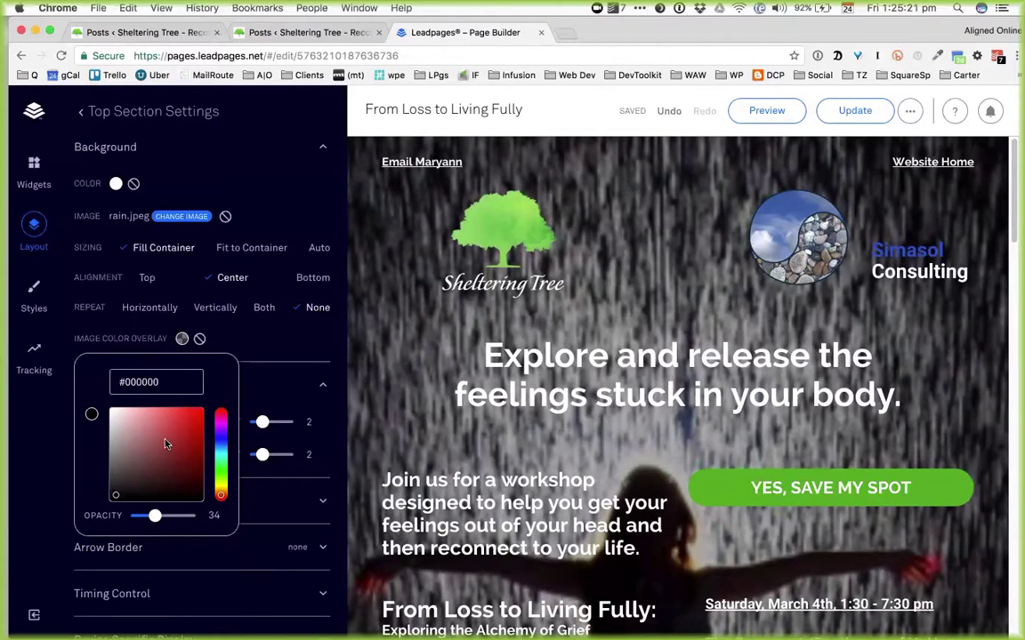
- Try tinting the top section's image overlay purple #4e3e94 and blue #3e6994, with the opacity at 33
left_click(221, 440)
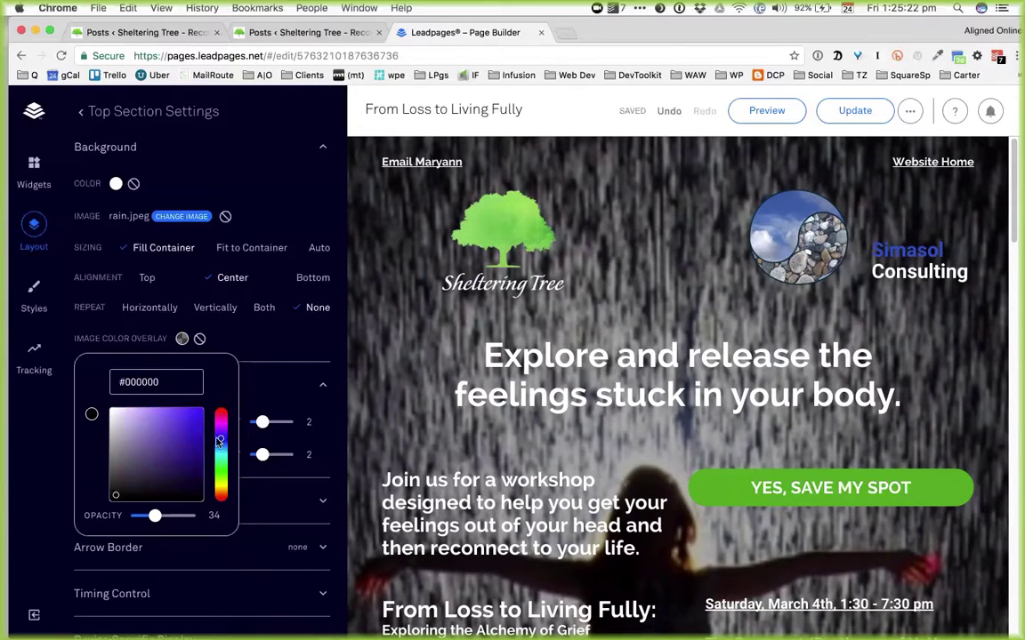
left_click_drag(176, 418, 163, 446)
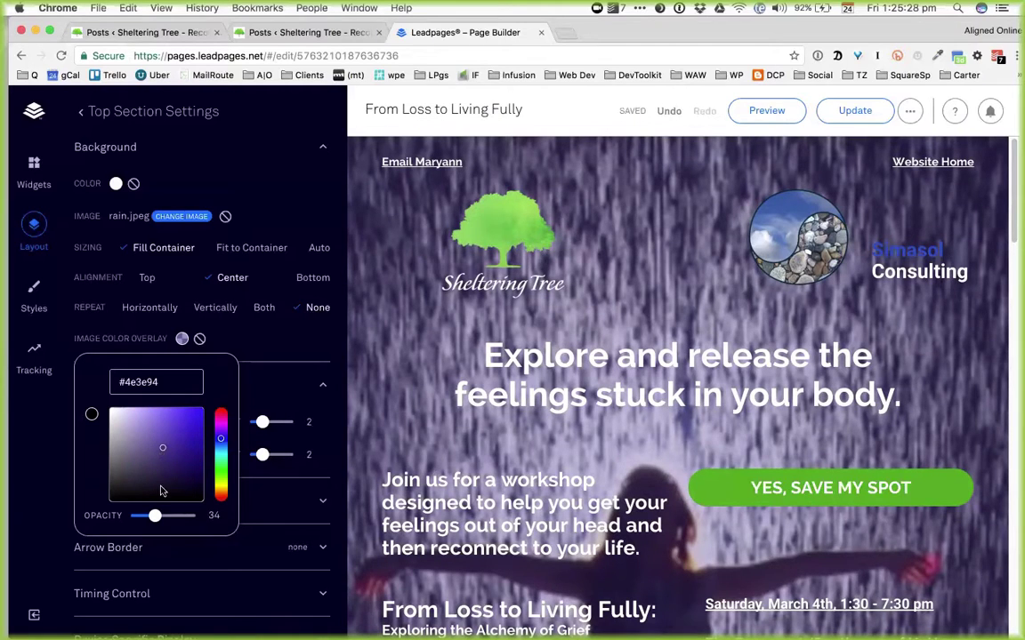
left_click(221, 450)
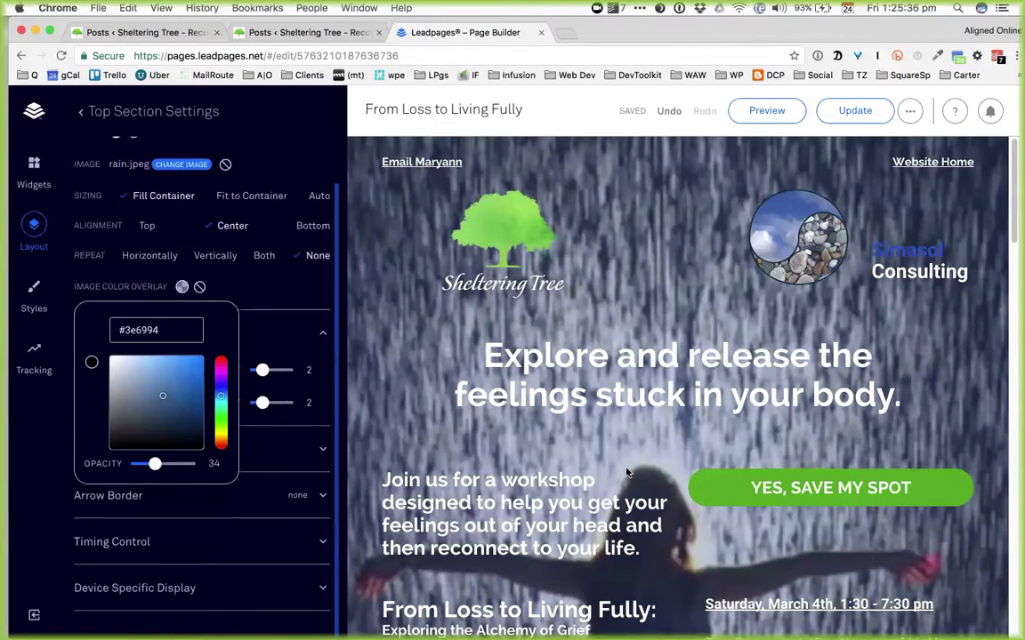
left_click_drag(157, 464, 153, 463)
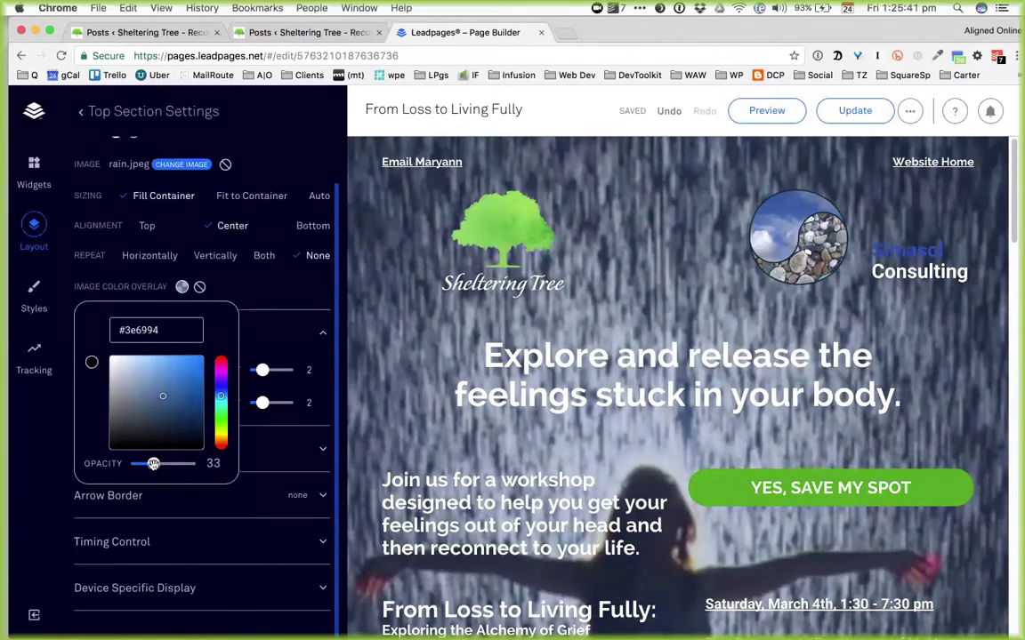
- Try darker blue overlay shades such as #2c4e70, #1c3145, #184573 and #0f2b47, settling on #072a4d
left_click(165, 407)
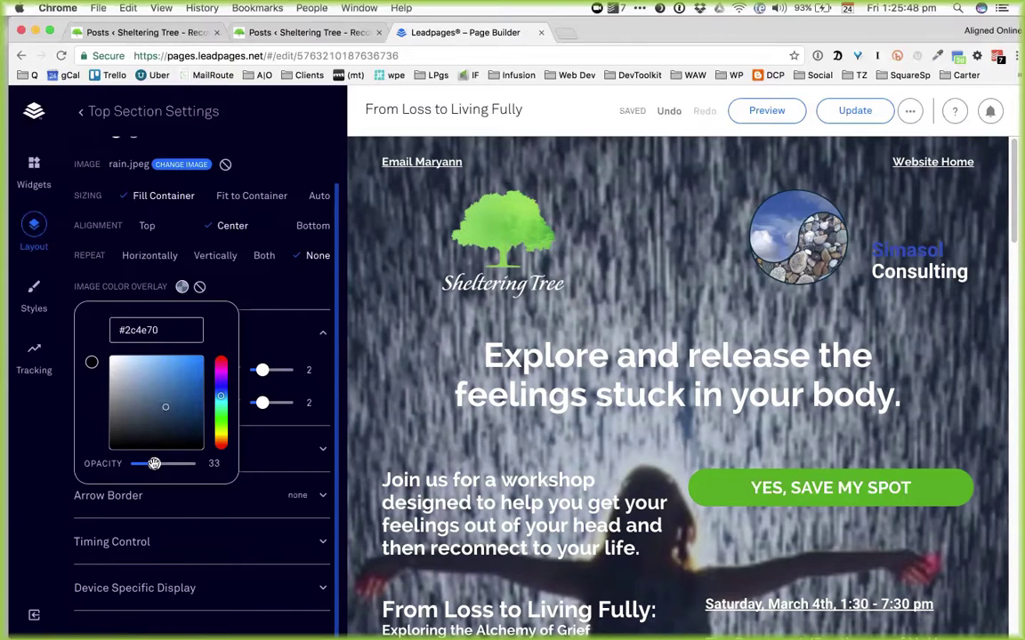
left_click(163, 425)
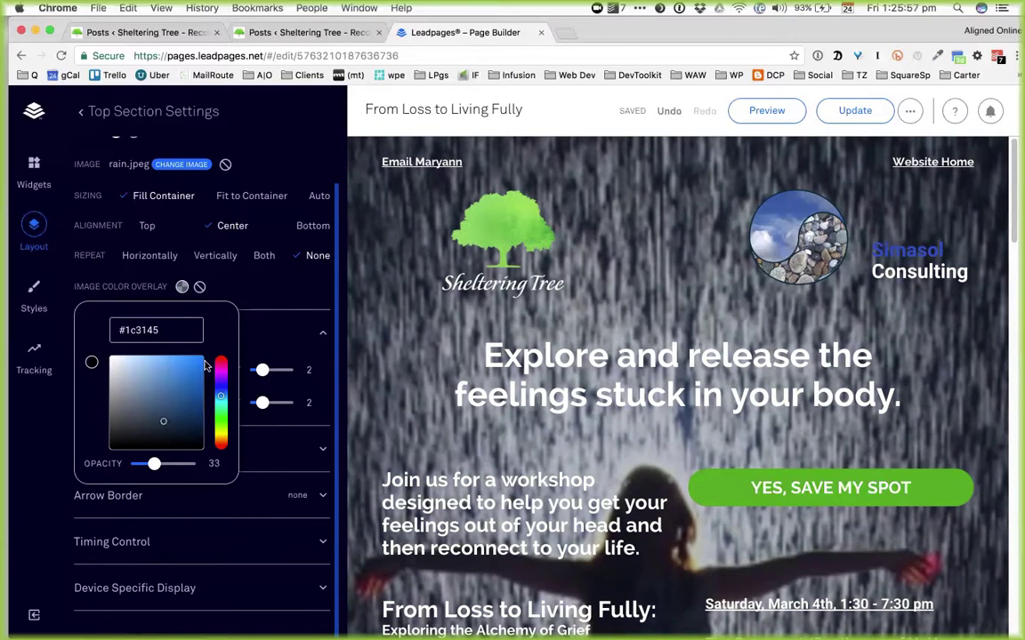
left_click(180, 409)
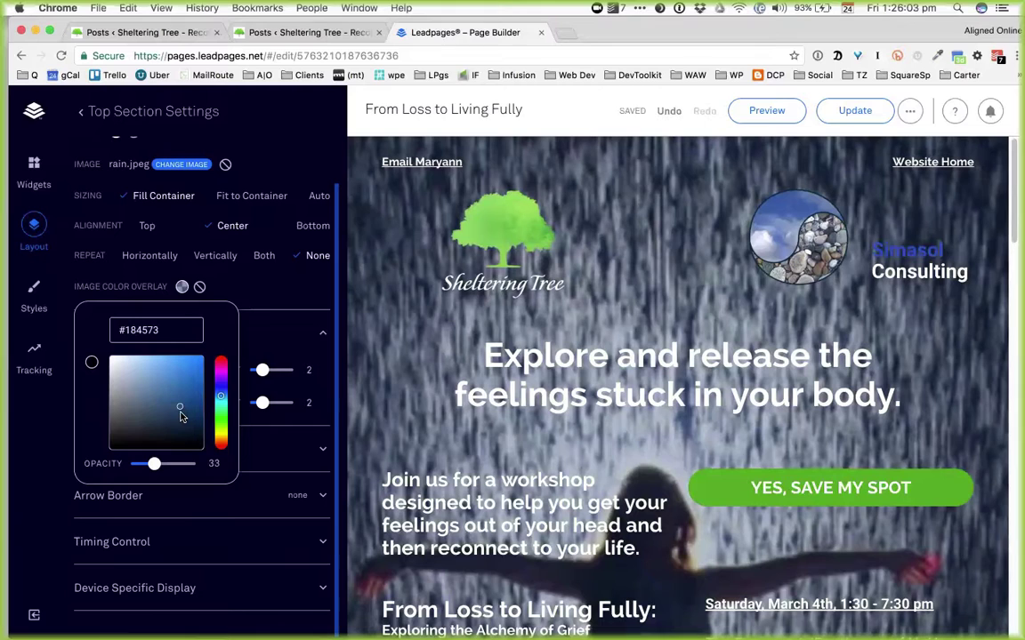
left_click(179, 424)
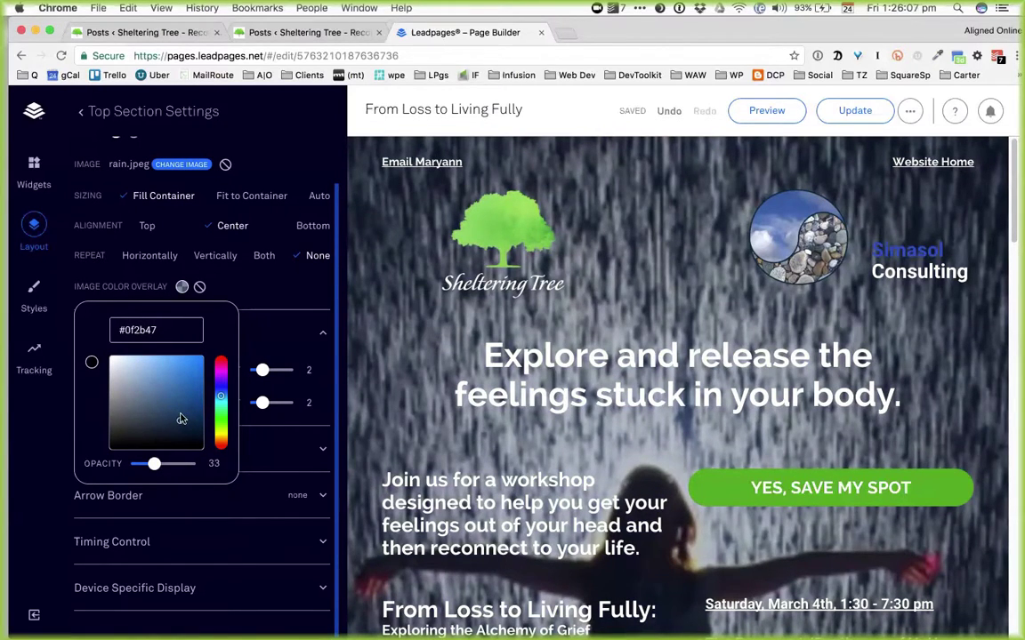
left_click(189, 418)
- Set the image color overlay to black #000000 and compare opacities of 45 and 34
double_click(129, 330)
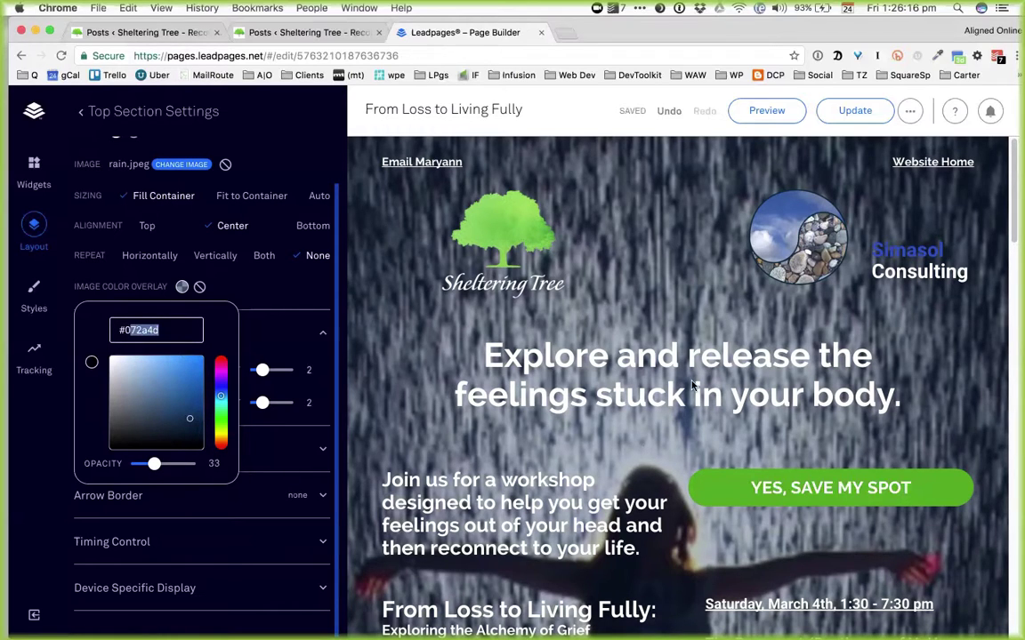
type("000000")
key("Return")
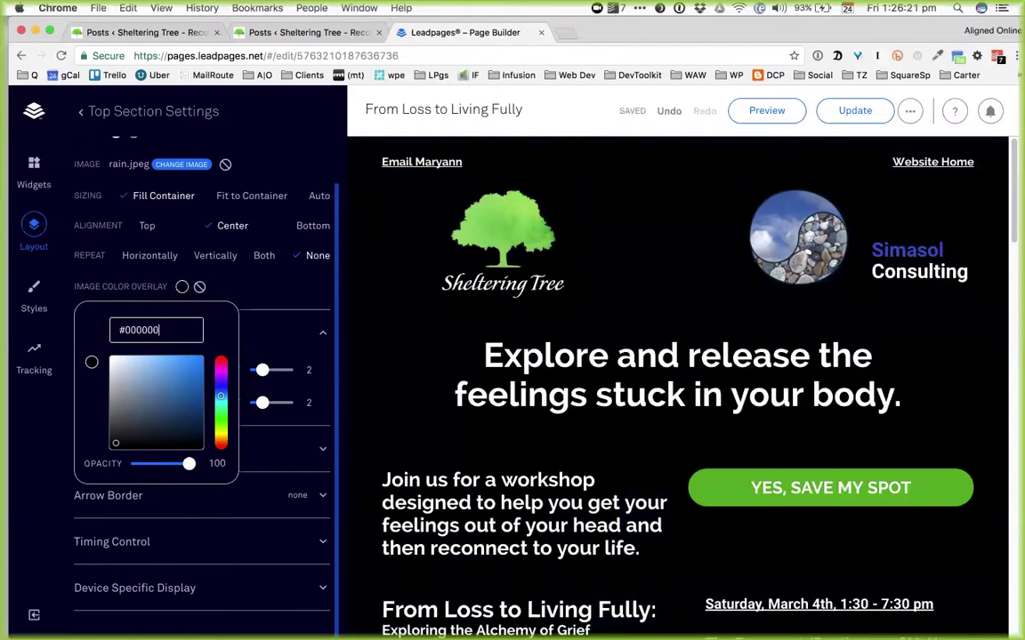
left_click(153, 464)
left_click_drag(159, 468, 167, 469)
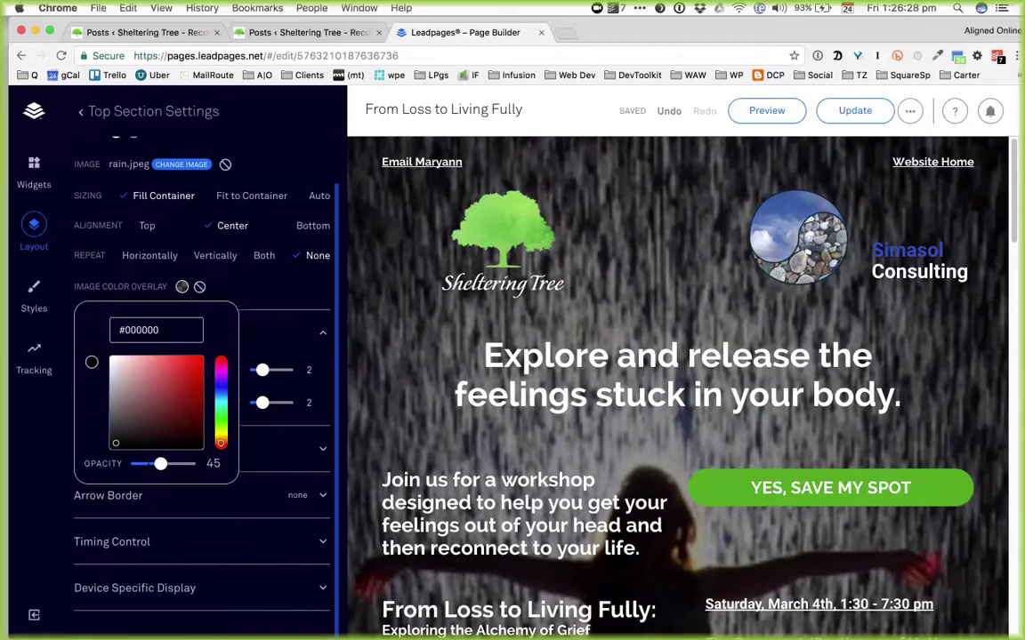
left_click_drag(160, 463, 155, 464)
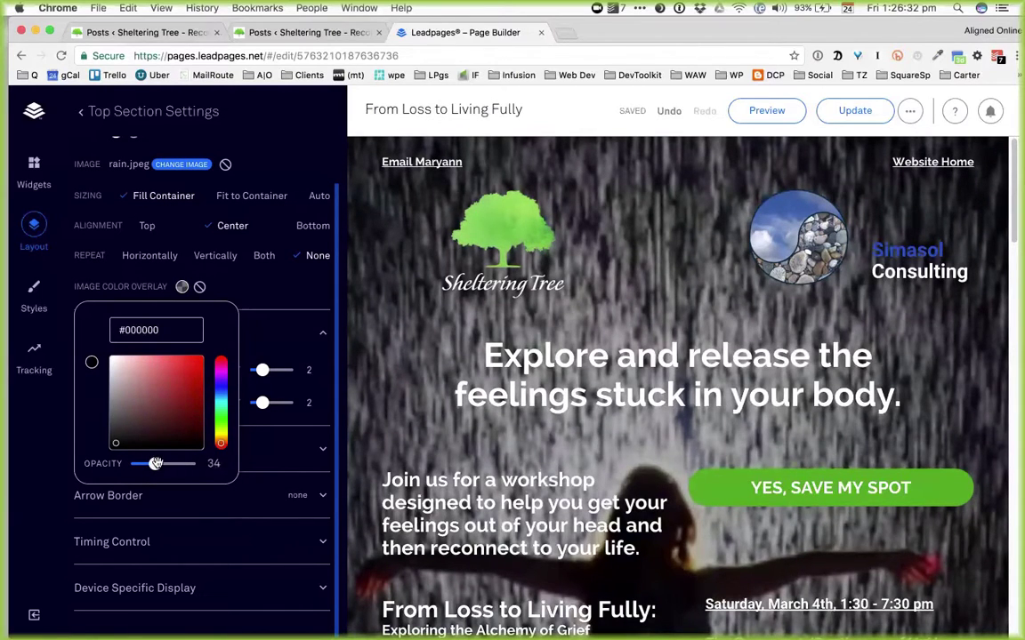
- Set the overlay to #072a4d at 40 opacity, and try the teal shade #074d43 before undoing it
left_click(176, 330)
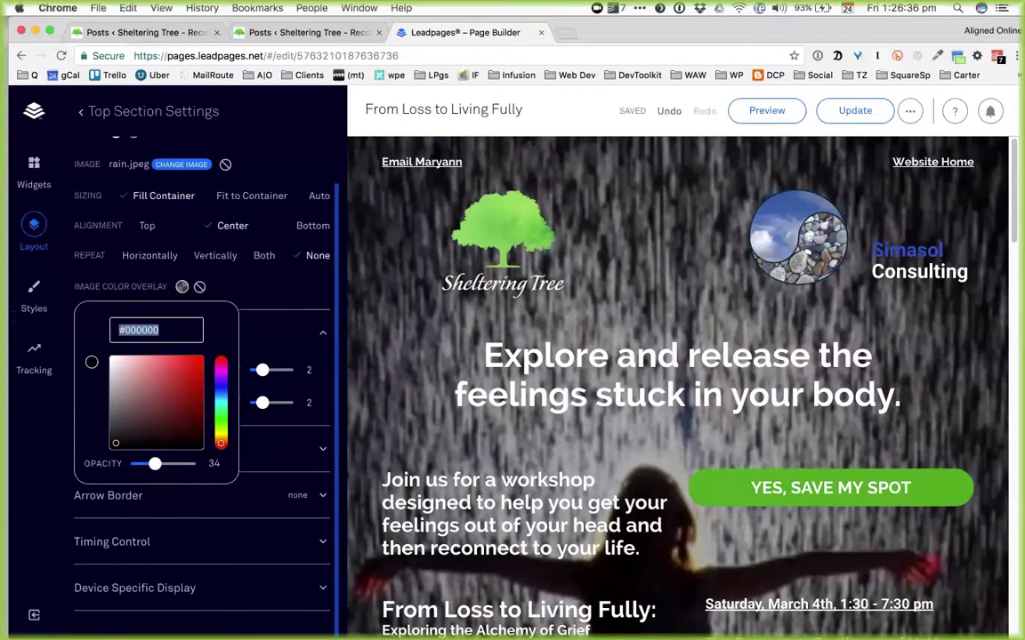
type("#072a4d")
key("Return")
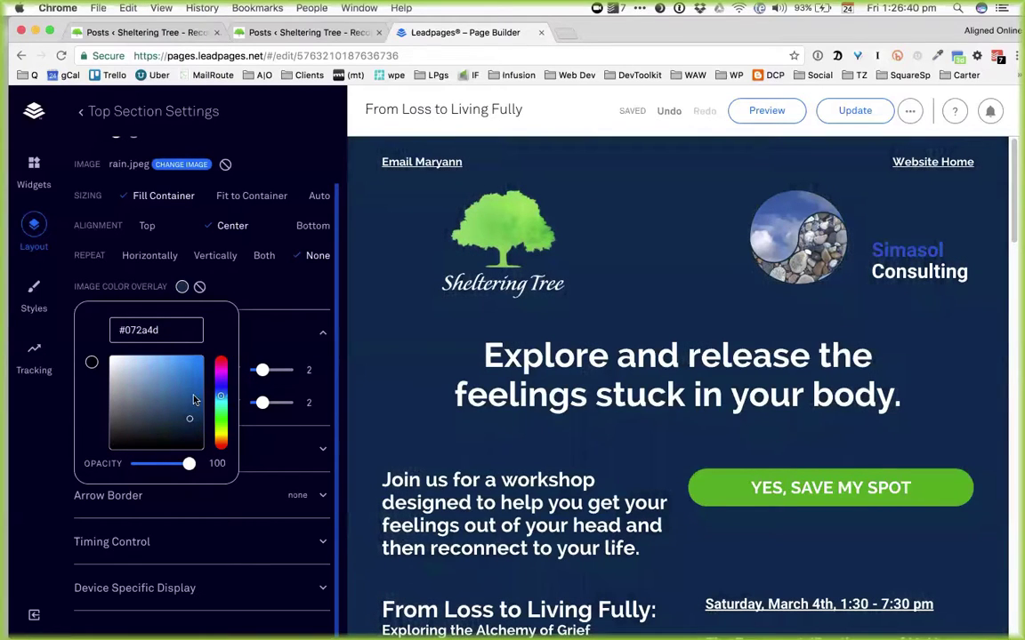
left_click_drag(188, 464, 157, 464)
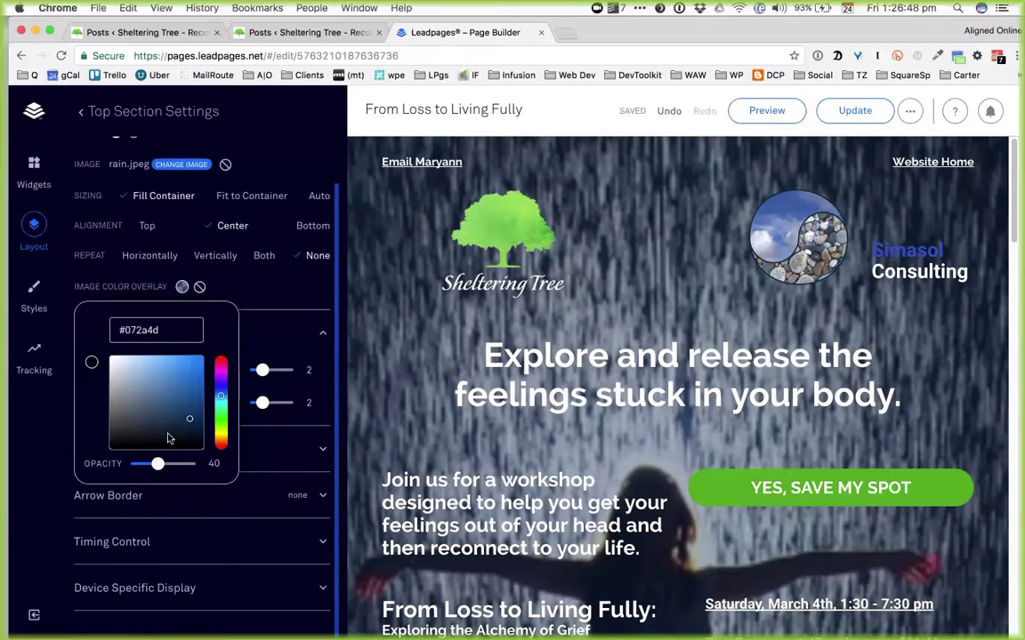
left_click(221, 408)
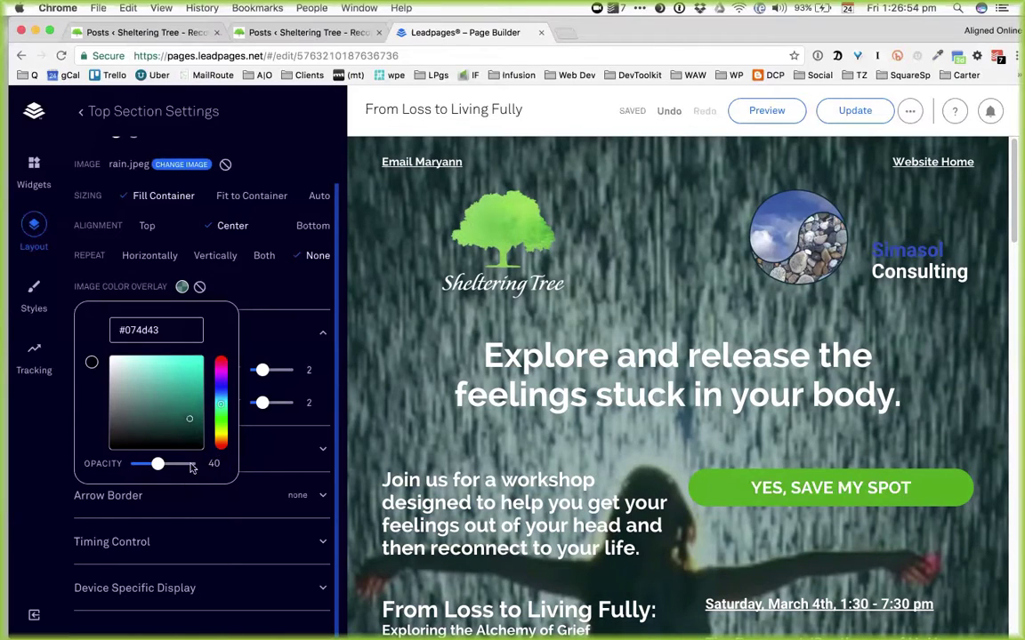
key("super+z")
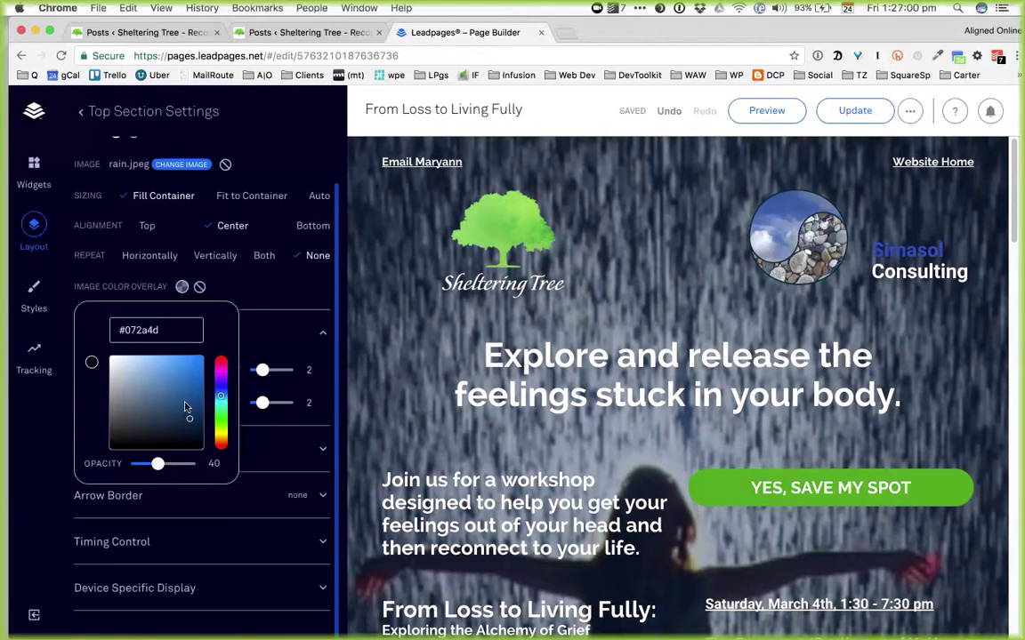
- Set the top section's image overlay to #000000 at 40 opacity, update the page and return to the Leadpages list
type("000000")
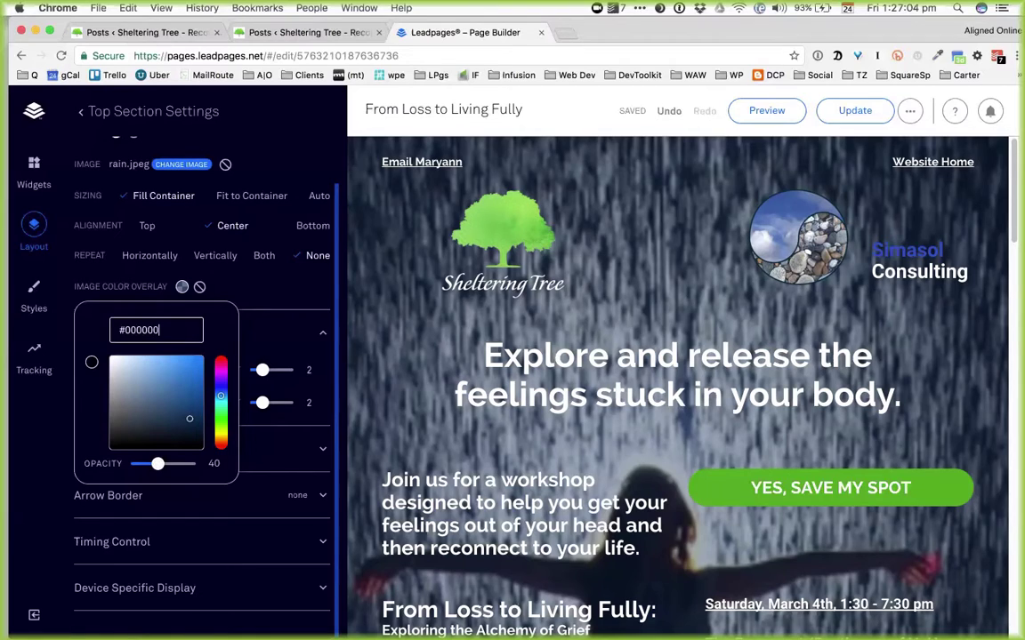
key("Return")
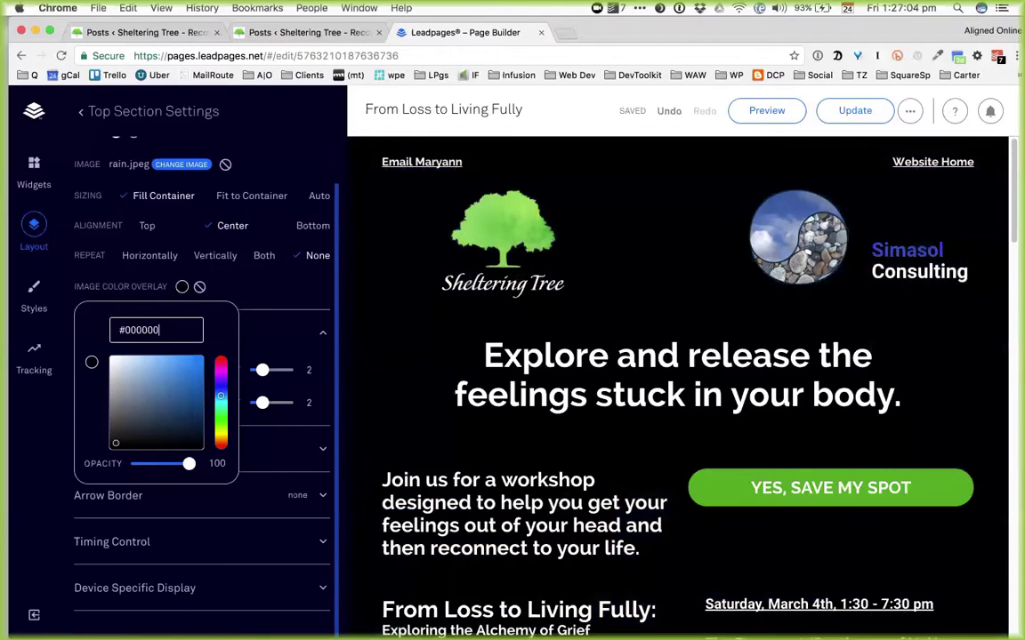
left_click(153, 463)
left_click_drag(153, 463, 158, 463)
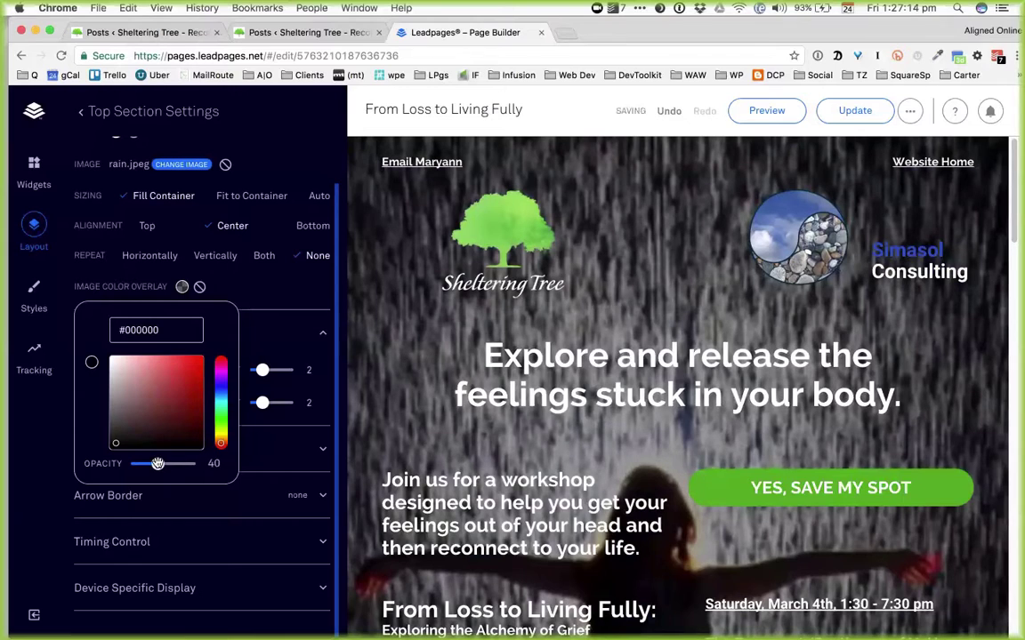
left_click(262, 286)
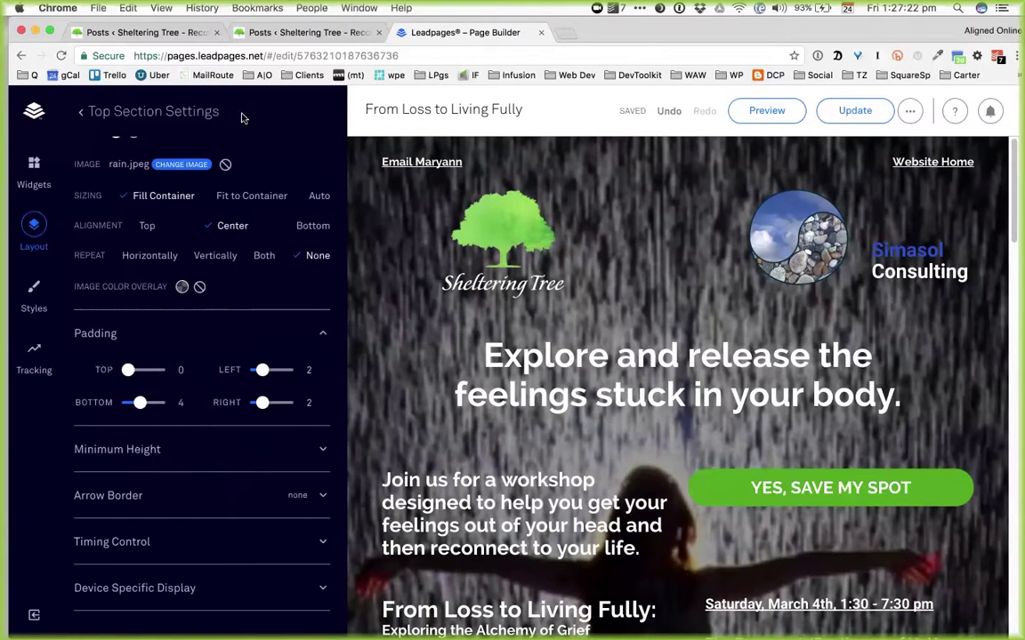
left_click(867, 118)
left_click(19, 56)
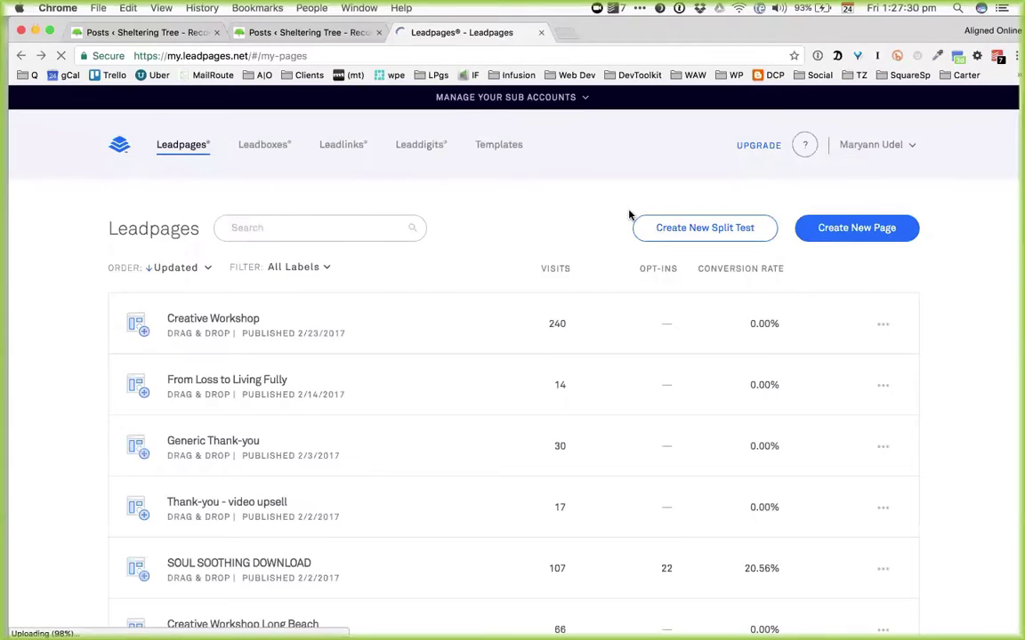
- In the Sheltering Tree posts list, clone the "Embracing Transition" Workshop in Long Beach draft and open the copy for editing
left_click(285, 32)
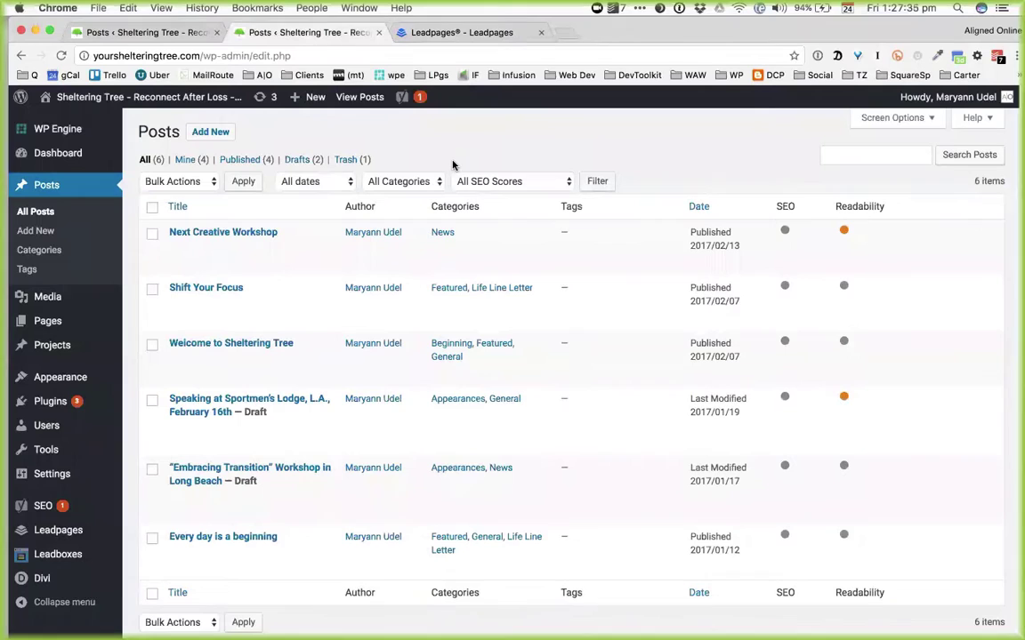
key("alt+super+c")
key("Down")
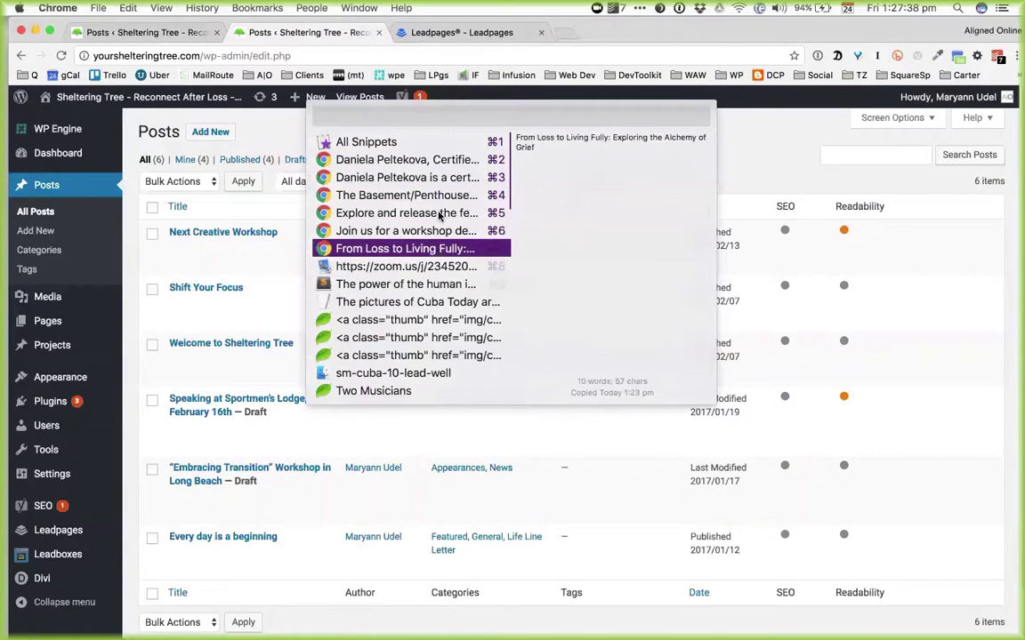
key("Escape")
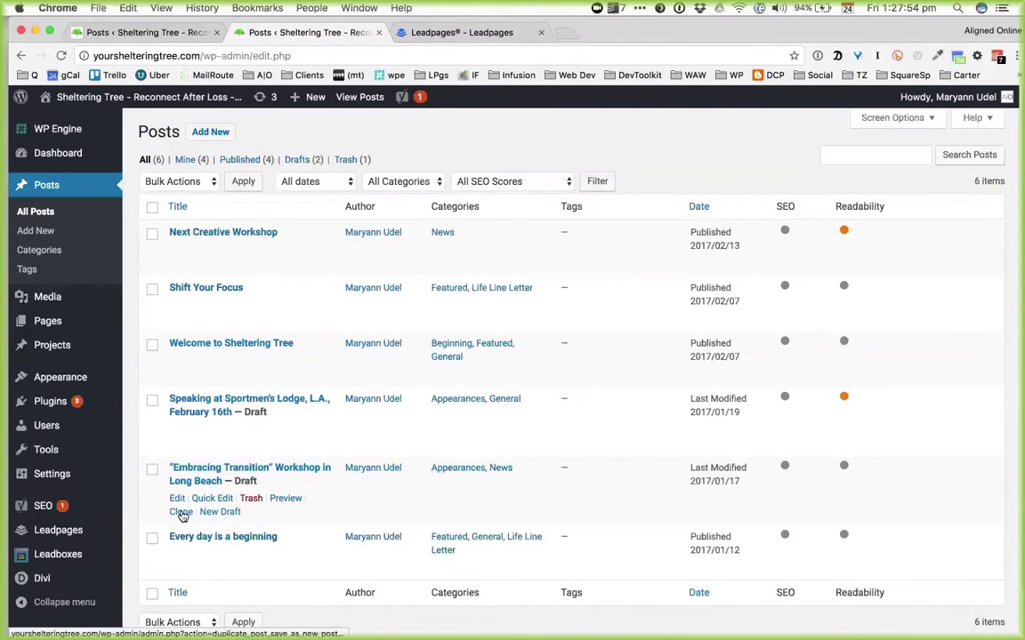
left_click(181, 513)
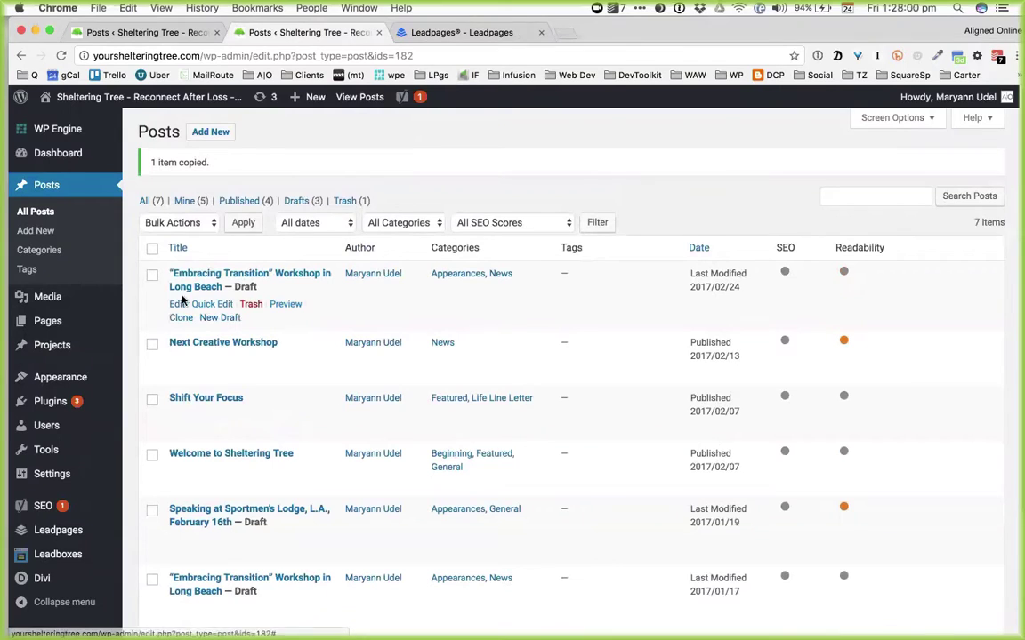
left_click(177, 305)
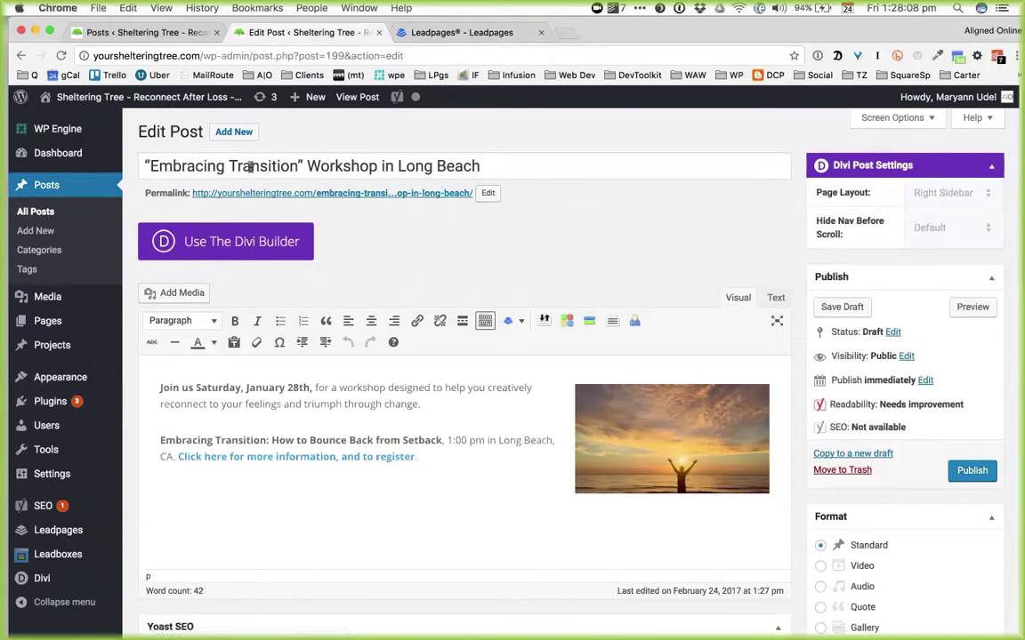
- Replace Embracing Transition in the post title with the copied text "From Loss to Living Fully: Exploring the Alchemy of Grief"
left_click_drag(299, 166, 138, 150)
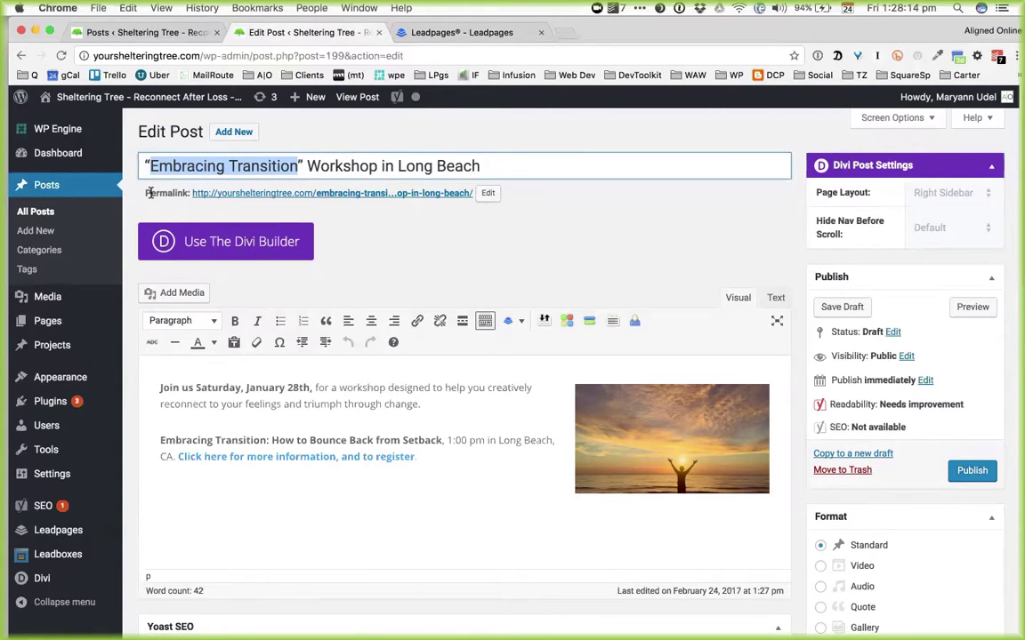
key("super+alt+c")
key("Down")
key("Down")
key("Down")
key("Down")
key("Down")
key("Down")
key("Return")
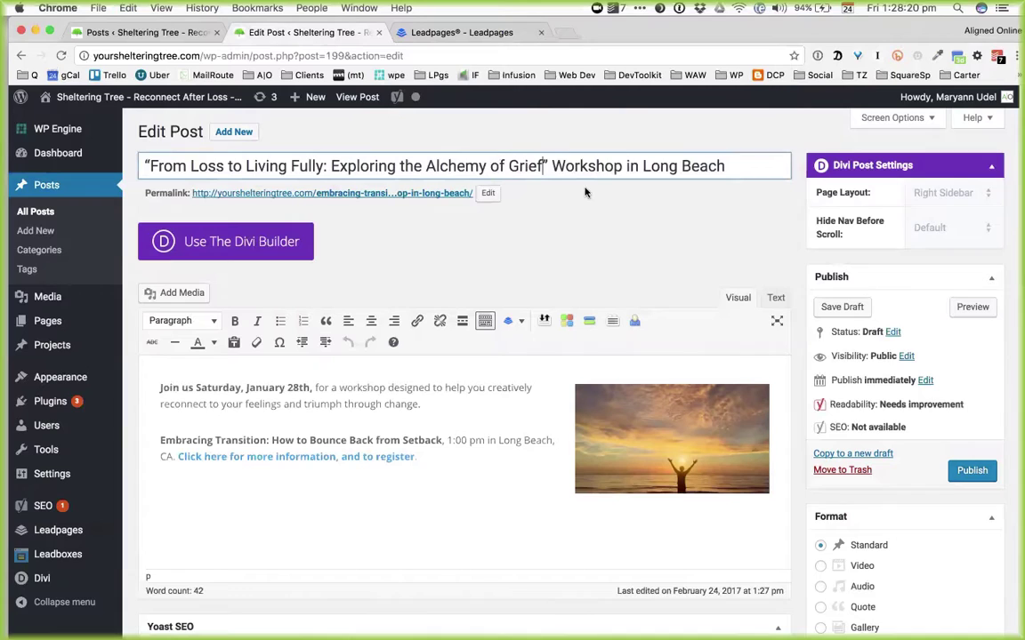
- Remove "in Long Beach" from the end of the post title so that it ends with Workshop
left_click_drag(550, 166, 755, 188)
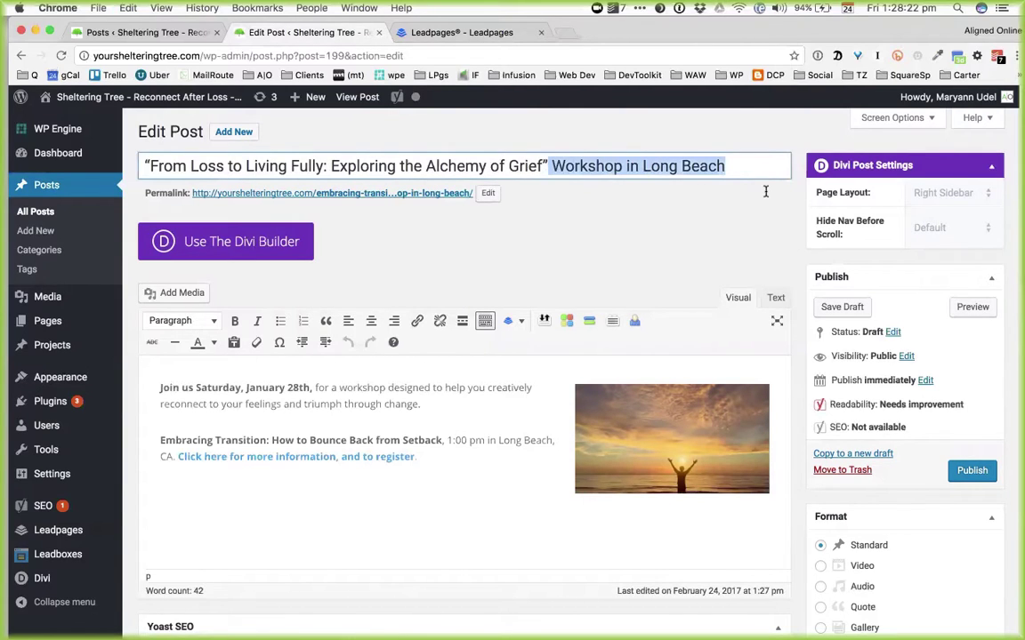
key("Right")
key("BackSpace")
key("BackSpace")
key("BackSpace")
key("BackSpace")
key("BackSpace")
key("BackSpace")
key("BackSpace")
key("BackSpace")
key("BackSpace")
key("BackSpace")
key("BackSpace")
key("BackSpace")
key("BackSpace")
key("BackSpace")
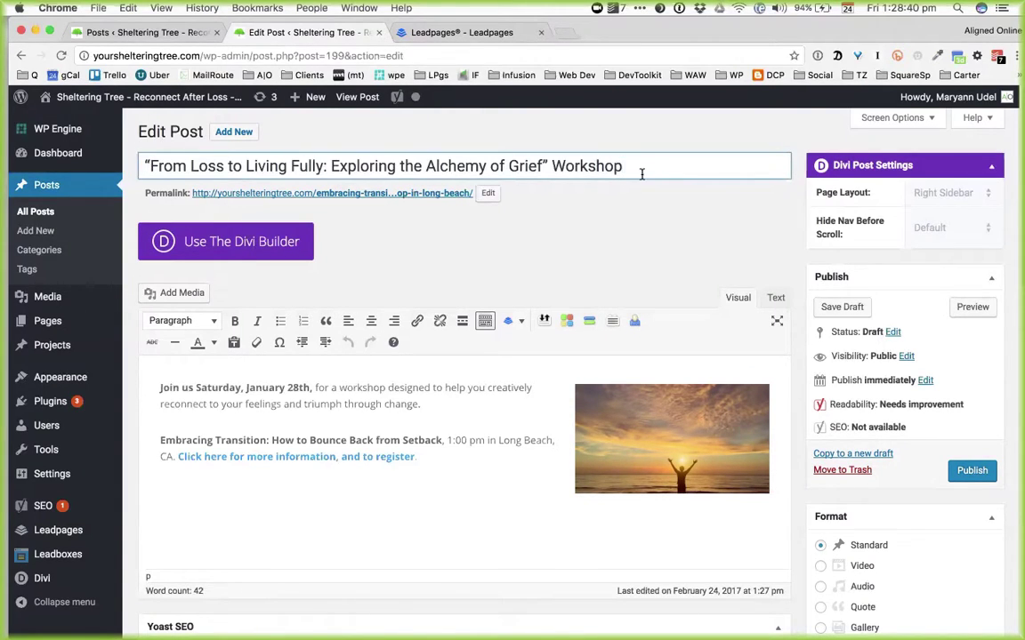
- Change the post's permalink slug to march-workshop-noho and apply it
left_click(485, 194)
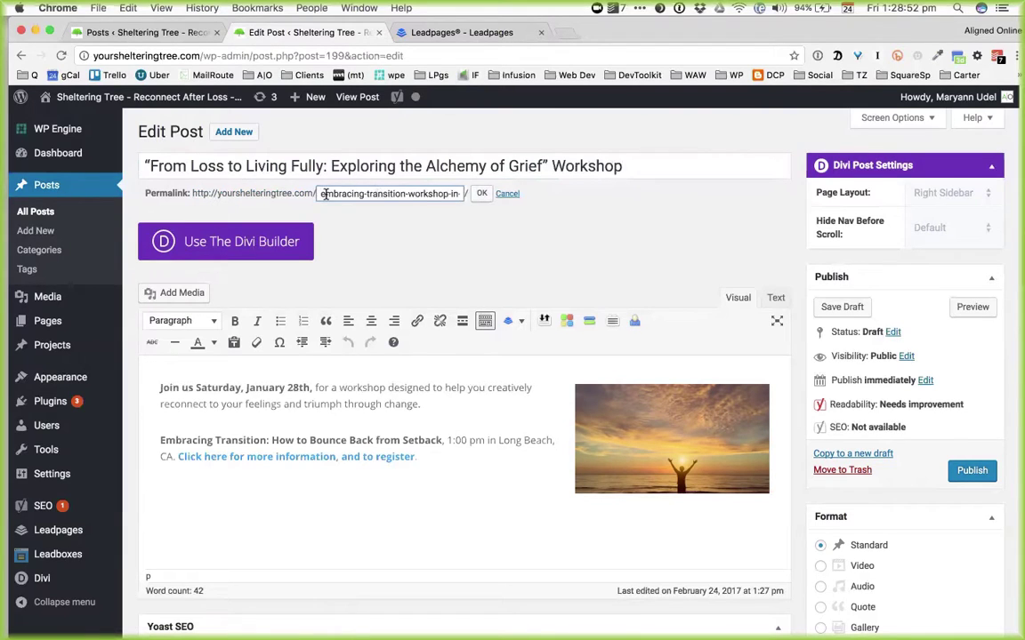
left_click_drag(408, 193, 249, 171)
key("BackSpace")
key("alt+Right")
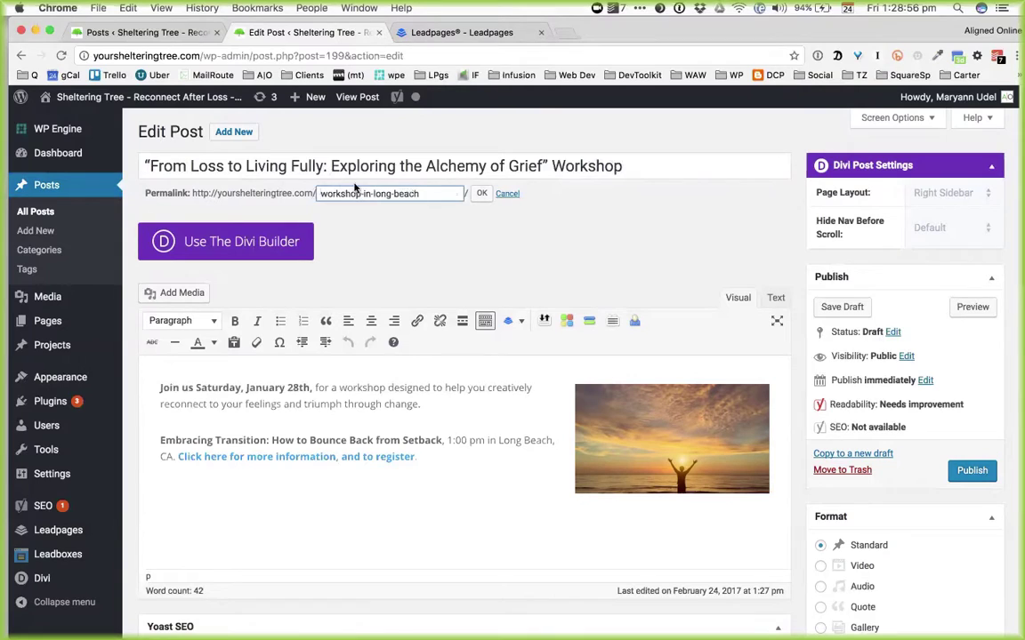
key("shift+super+Right")
key("BackSpace")
type("-noho")
left_click(318, 194)
type("march-")
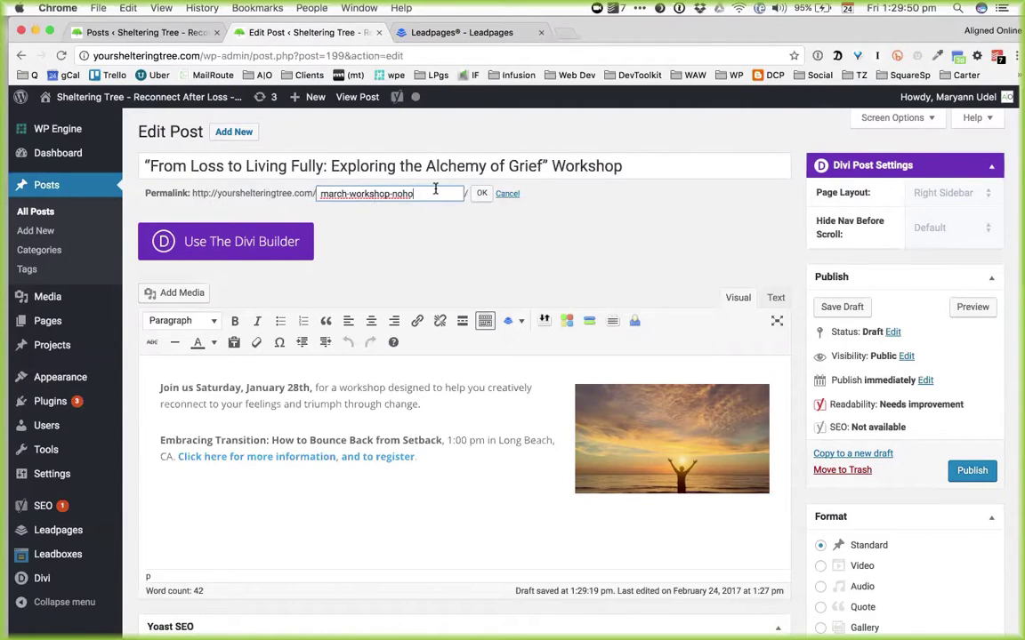
mouse_move(413, 193)
left_mouse_down()
mouse_move(366, 193)
mouse_move(395, 193)
left_mouse_up()
key("BackSpace")
type("-")
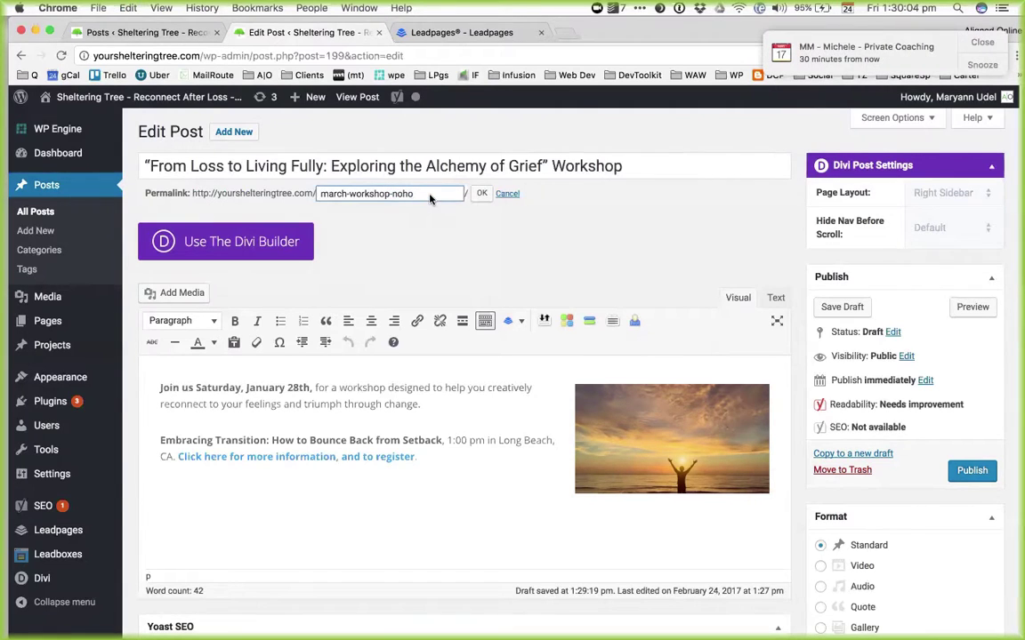
left_click(432, 192)
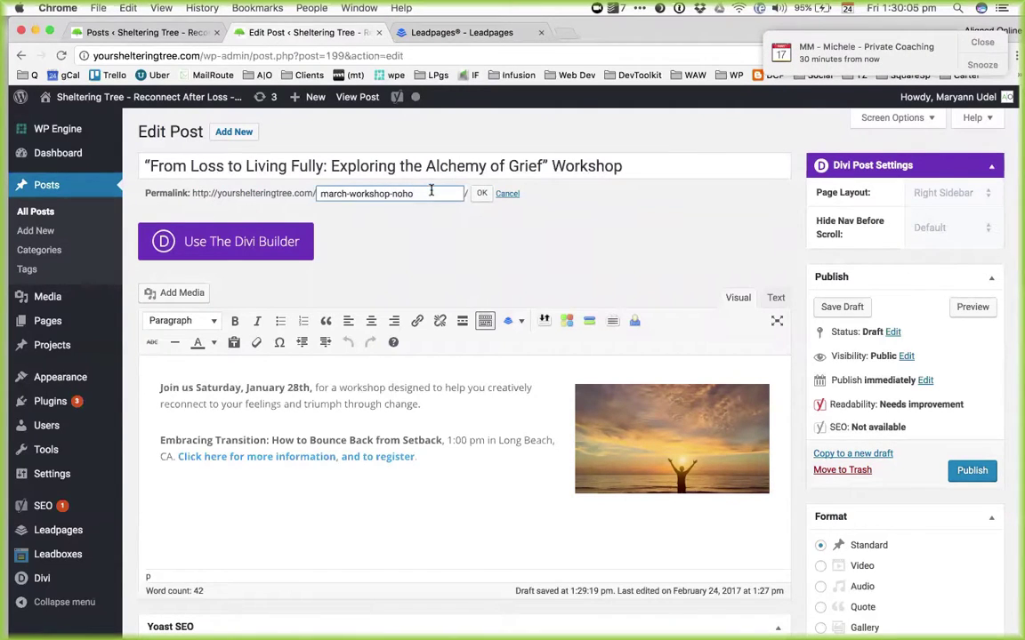
left_click(482, 193)
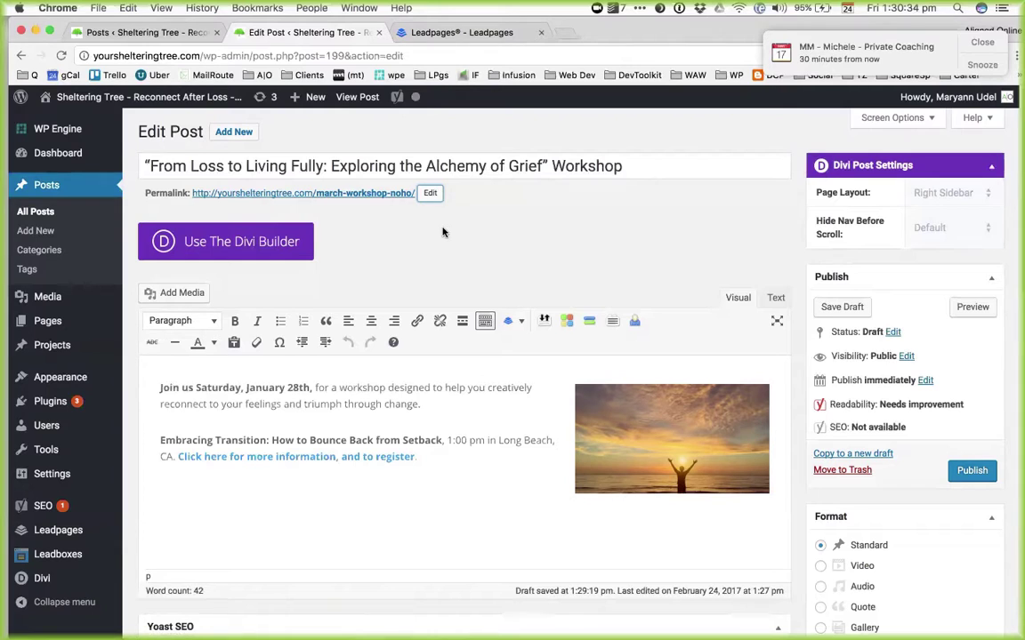
- Change the workshop date in the post's opening line to Sunday, March 26th
double_click(217, 389)
left_click_drag(217, 388, 270, 388)
double_click(260, 388)
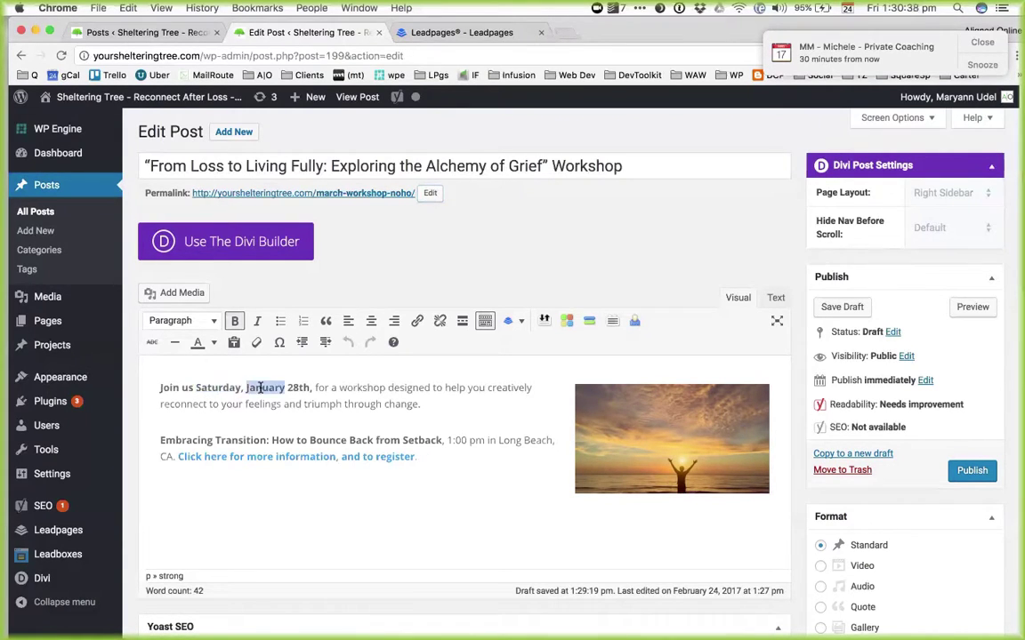
type("March")
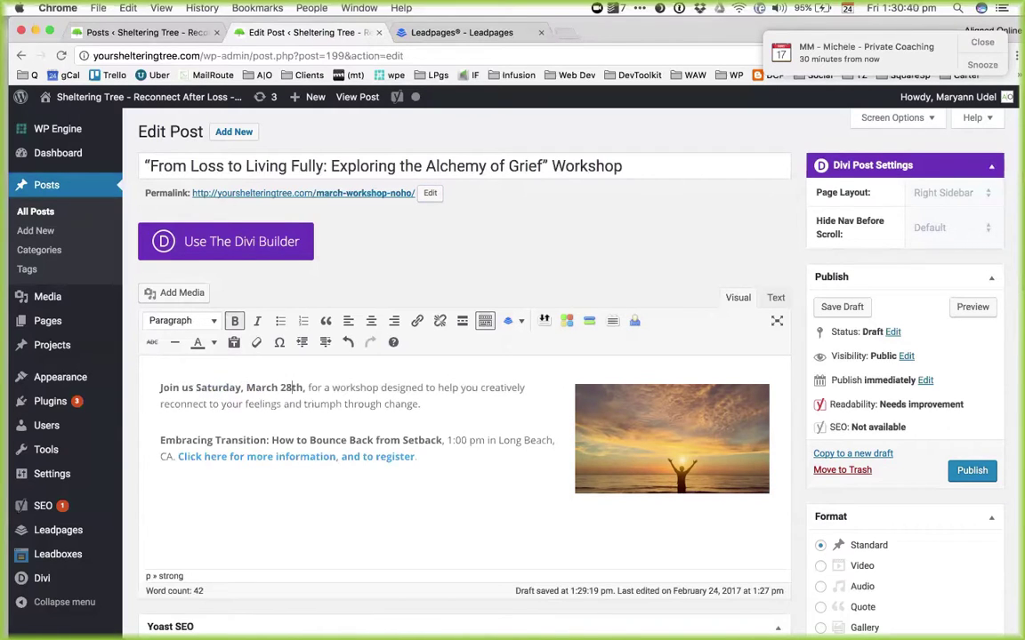
key("BackSpace")
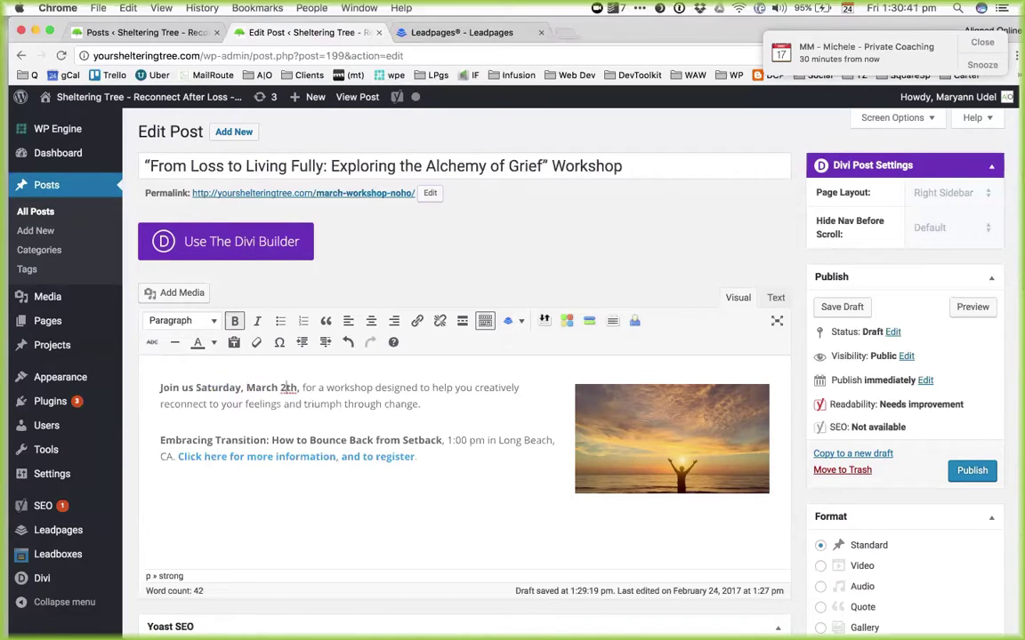
left_click(846, 8)
left_click(846, 8)
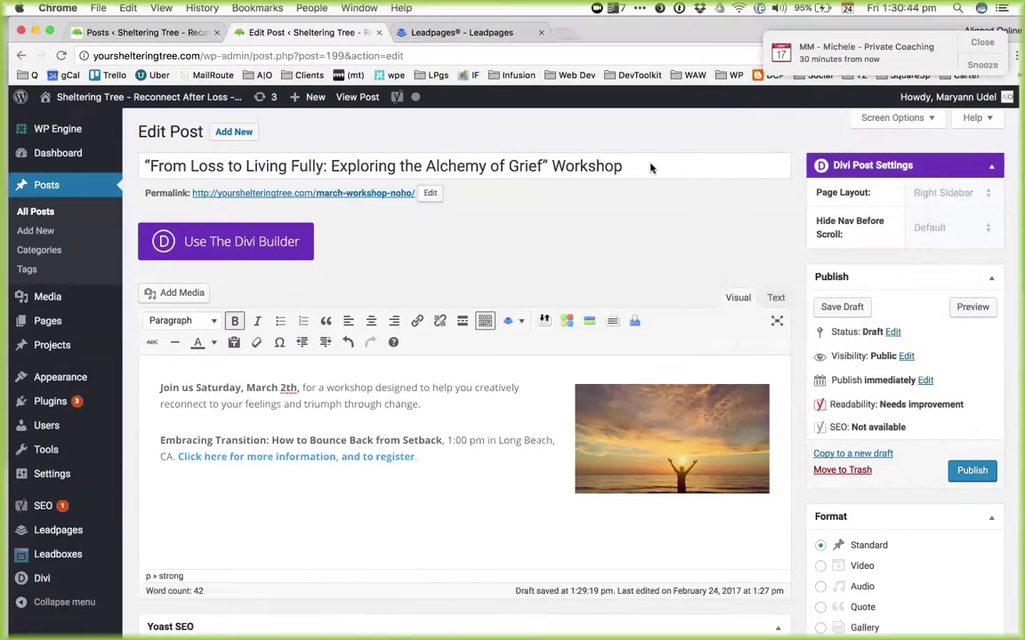
type("6")
double_click(209, 387)
type("Sunday")
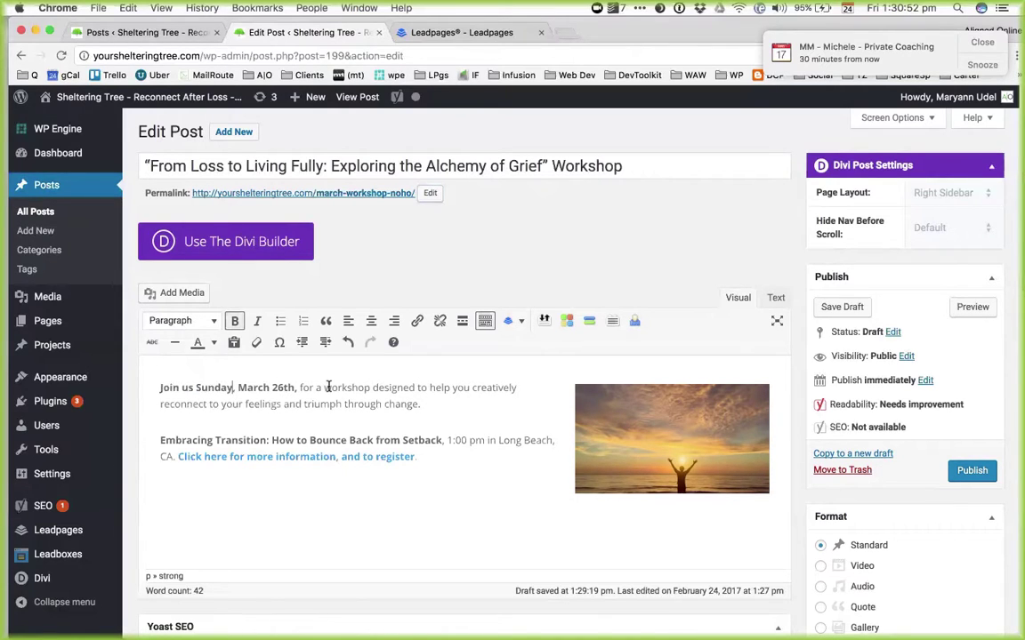
- Replace the workshop description with the copied "Join us for a workshop designed" text, removing the duplicated opening words and the extra period
left_click_drag(372, 387, 416, 404)
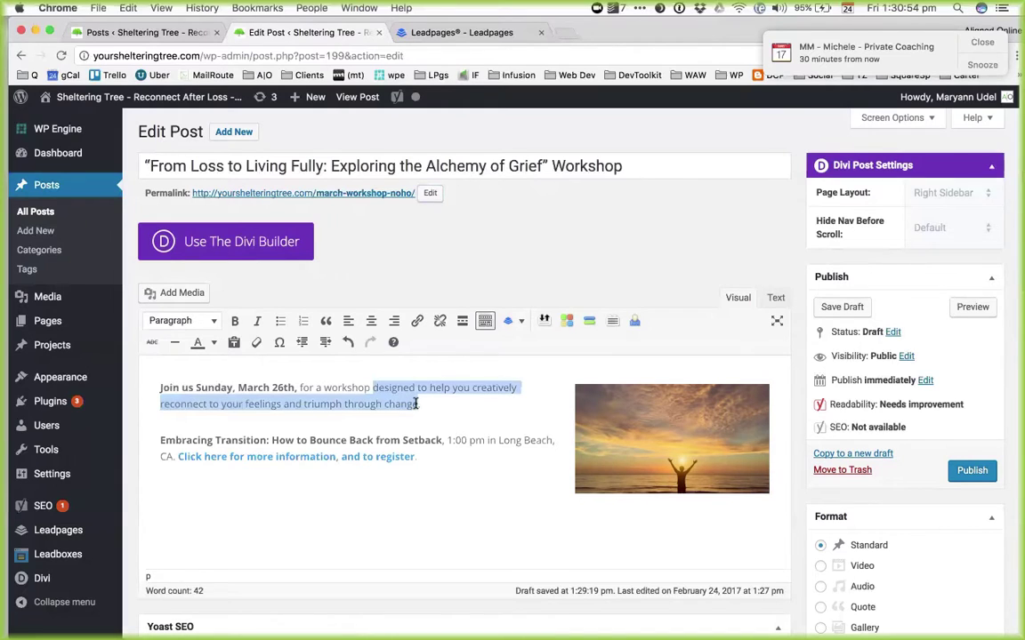
key("super+shift+v")
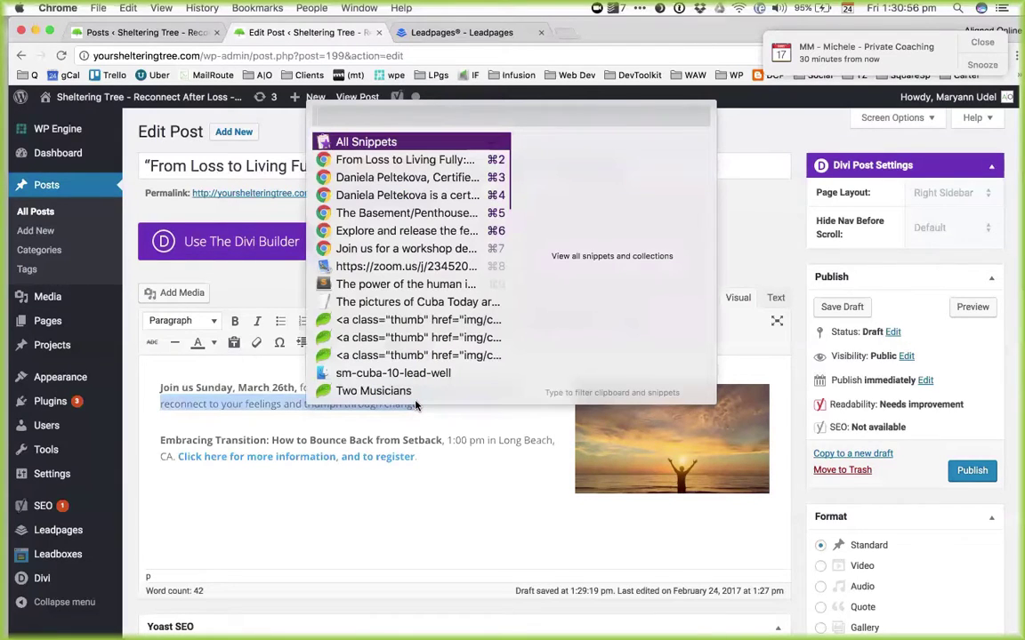
key("Down")
key("Down")
key("Down")
key("Down")
key("Down")
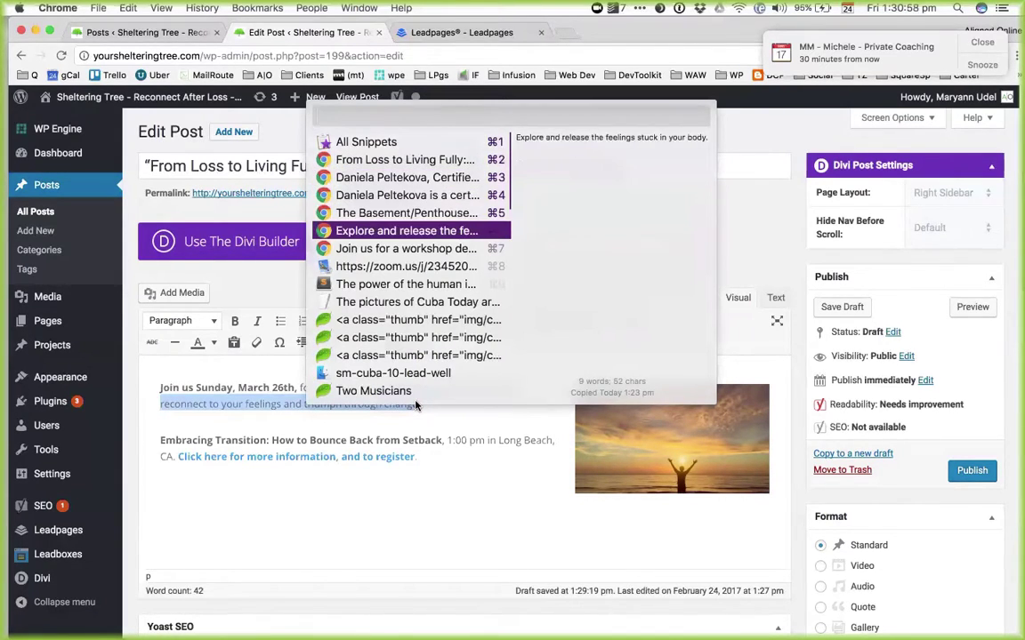
key("Down")
key("Return")
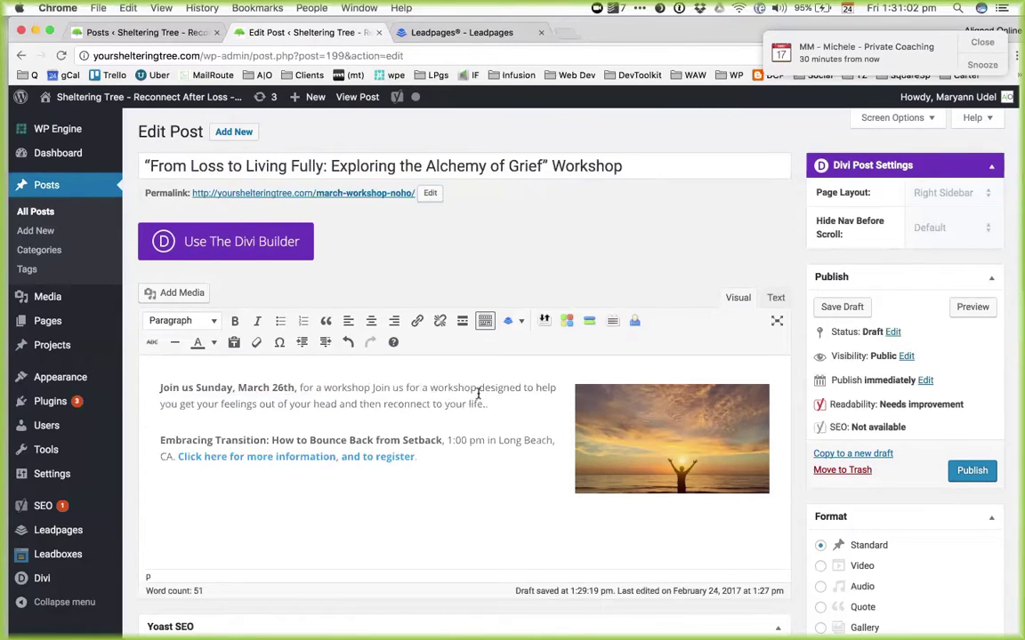
left_click_drag(477, 389, 371, 391)
key("BackSpace")
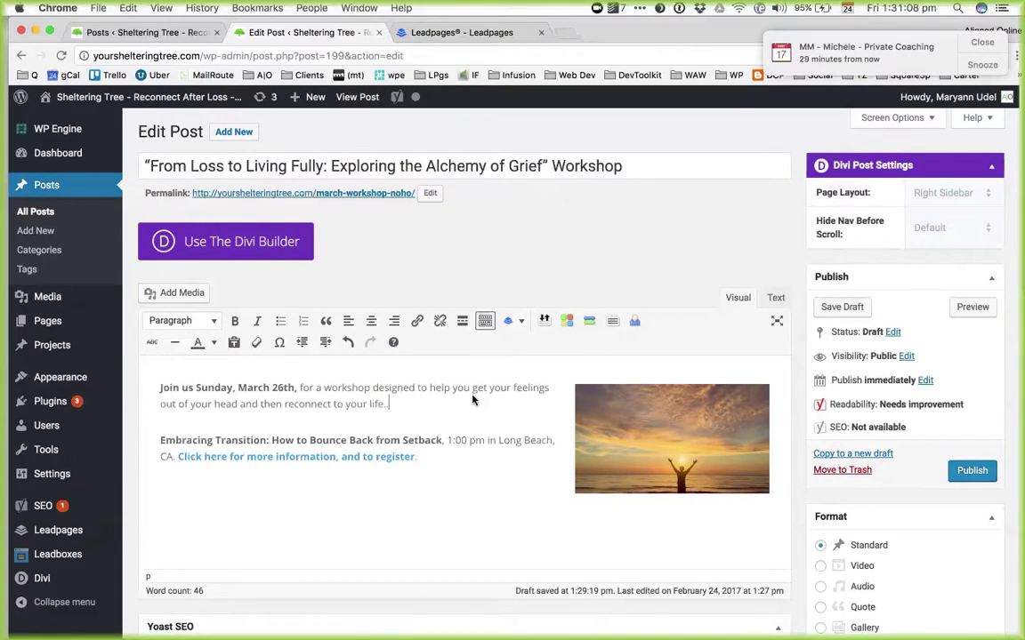
key("BackSpace")
- Insert the copied sentence "Explore and release the feelings stuck in your body." after "reconnect to your life."
key("super+alt+c")
key("Down")
key("Down")
key("Down")
key("Down")
key("Down")
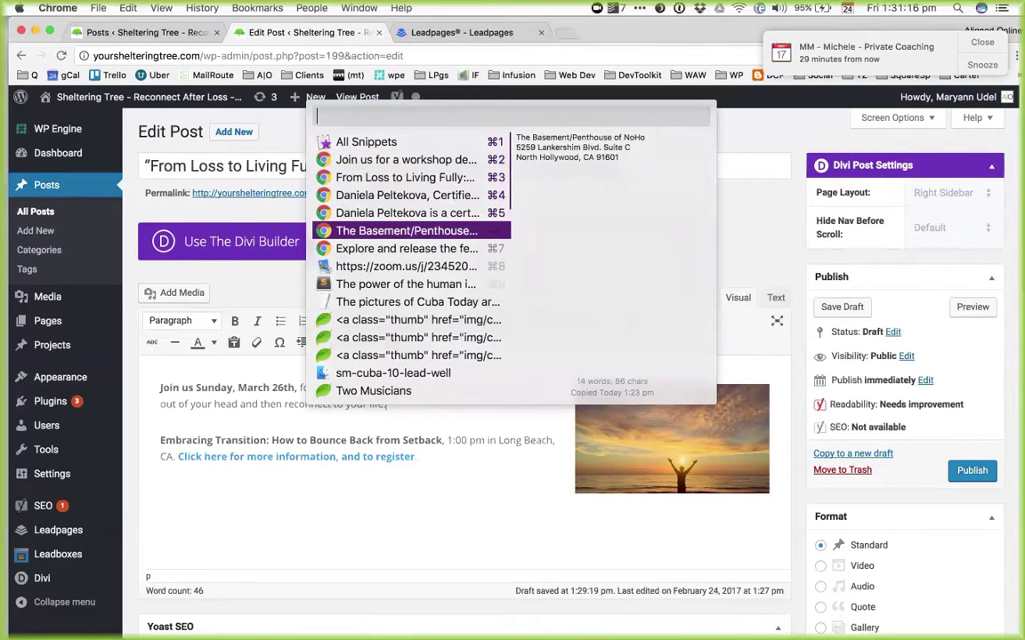
key("Return")
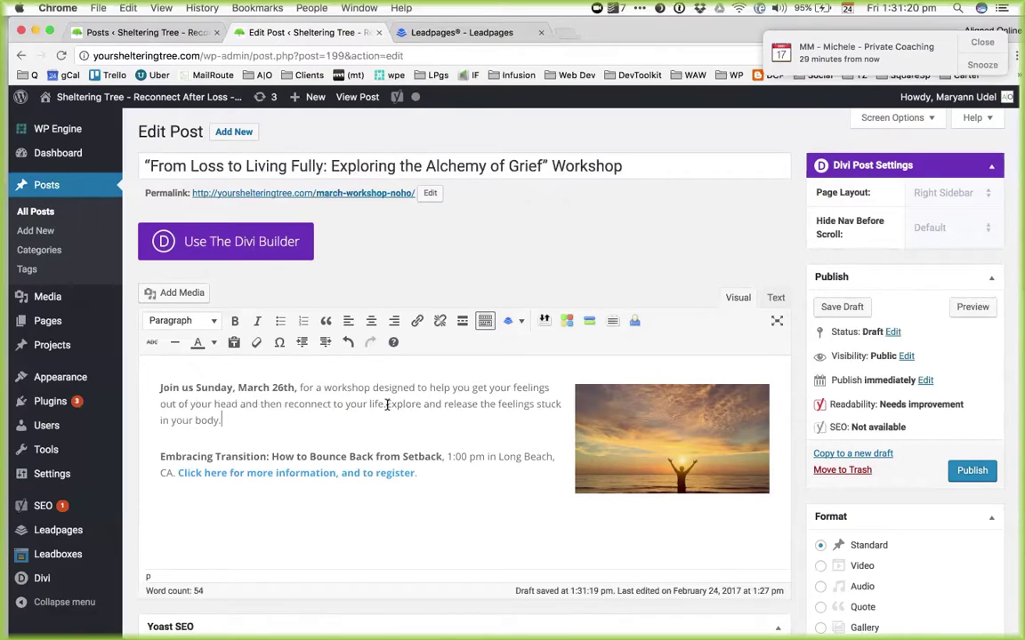
- Move the explore-and-release phrase after "help you" in lowercase, and replace the "get your feelings out of your head and then" wording with ", so you can"
left_click_drag(386, 404, 254, 419)
key("ctrl+c")
key("BackSpace")
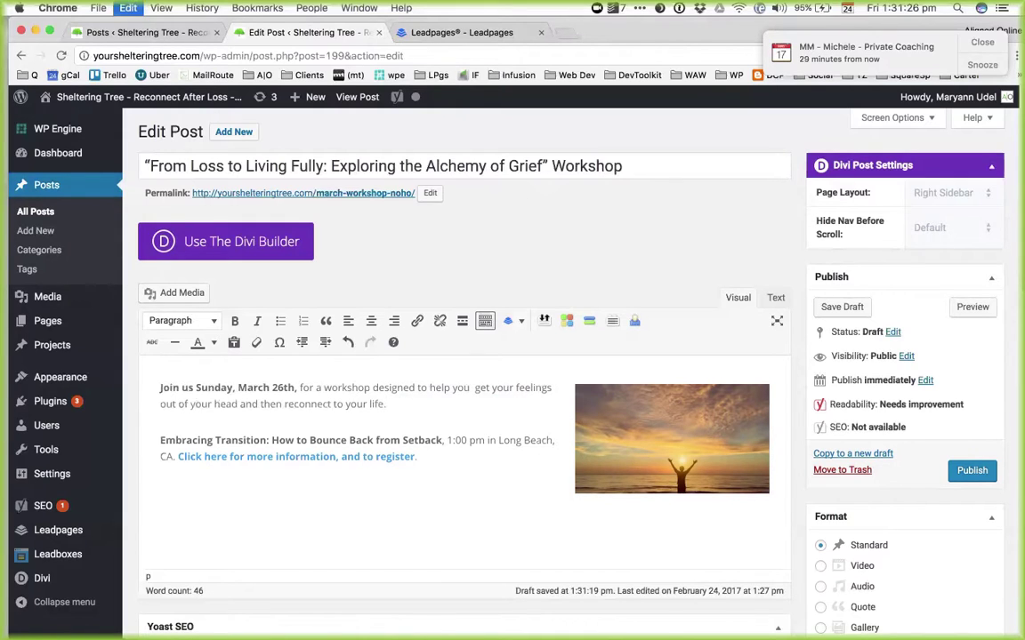
key("ctrl+v")
left_click(473, 389)
key("BackSpace")
type("e")
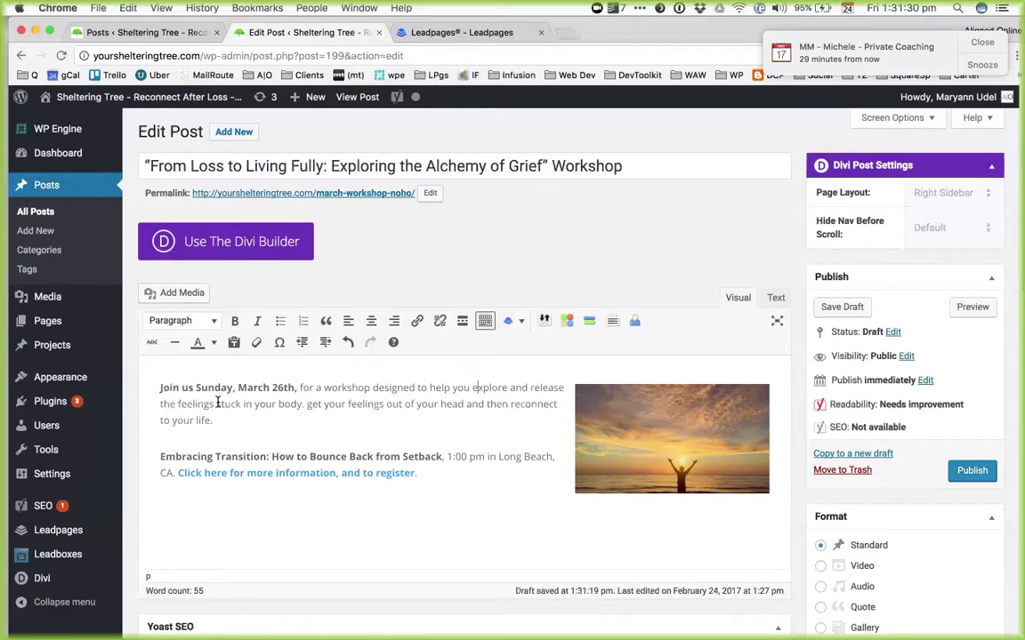
left_click_drag(308, 403, 512, 405)
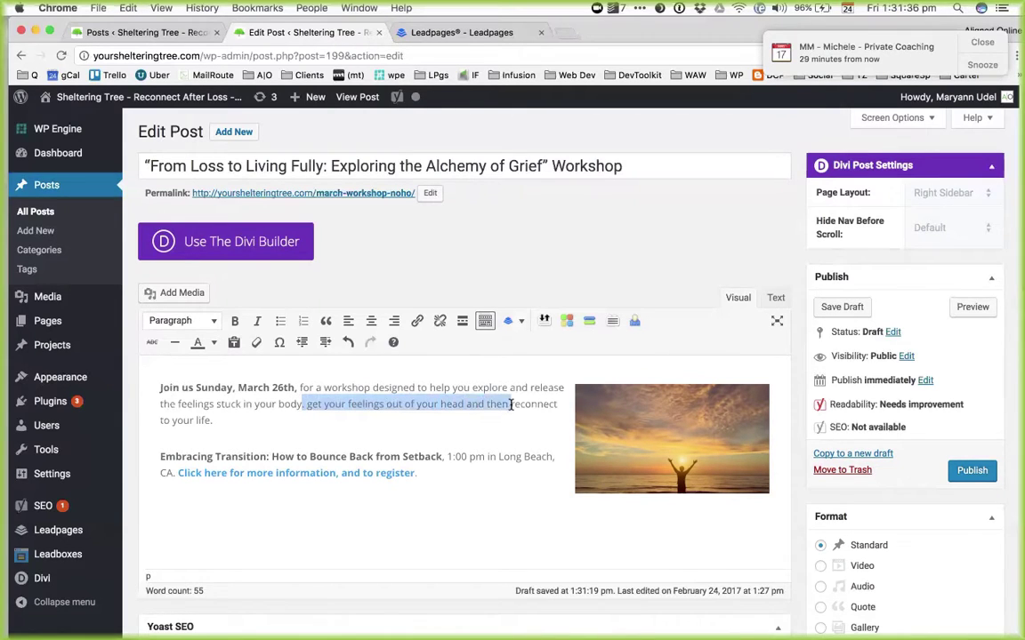
type("so you can")
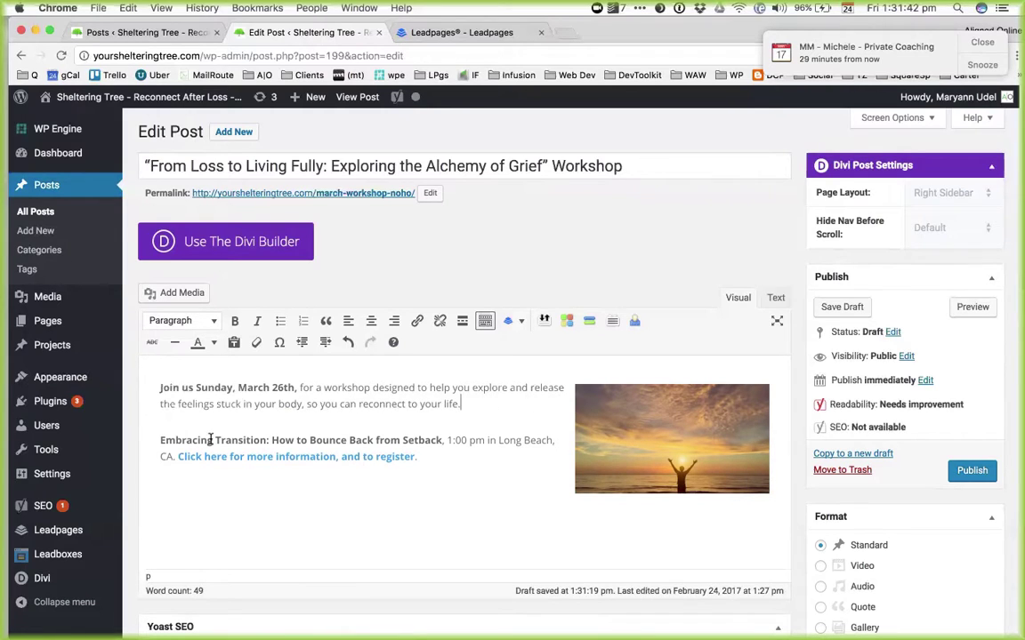
- Replace "Embracing Transition: How to Bounce Back from Setback" in the body with the copied "From Loss to Living Fully: Exploring the Alchemy of Grief"
left_click_drag(160, 442, 439, 440)
key("super+shift+v")
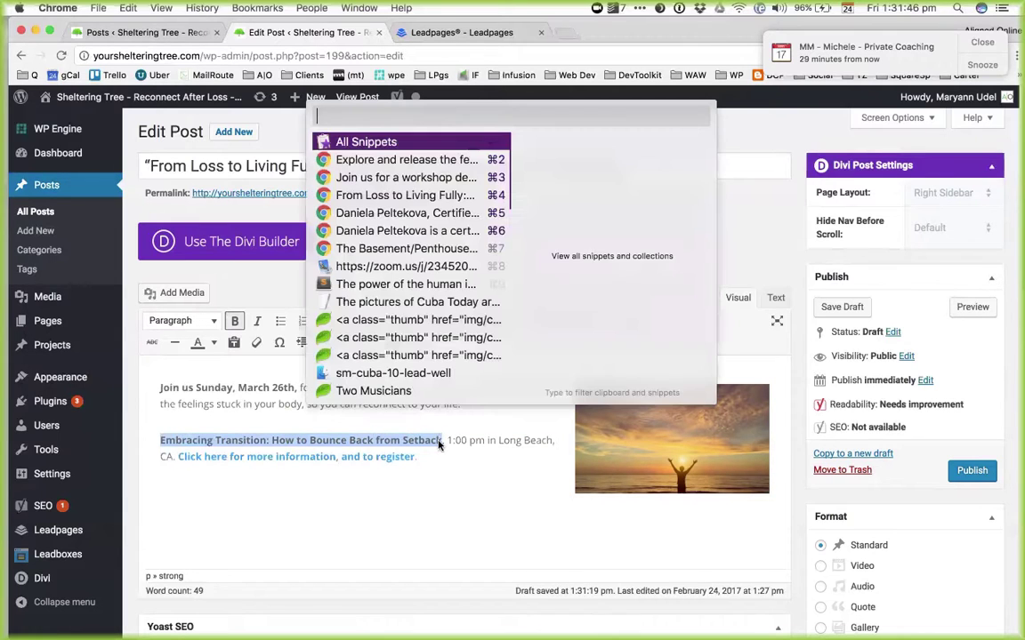
key("Down")
key("Down")
key("Down")
key("Return")
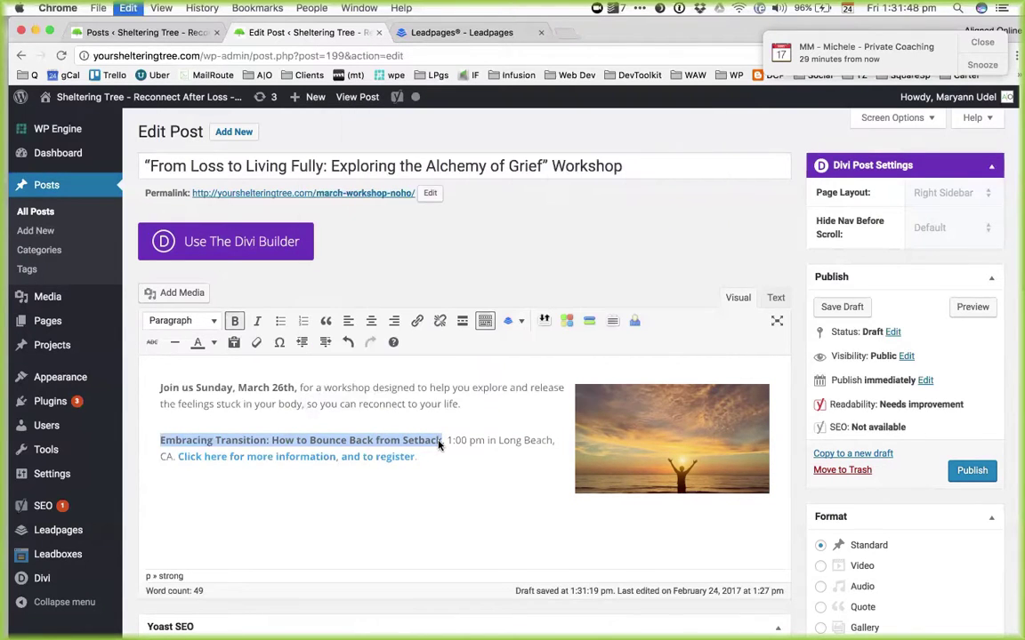
- Make the workshop name in the post's second paragraph bold
left_click_drag(418, 442, 166, 444)
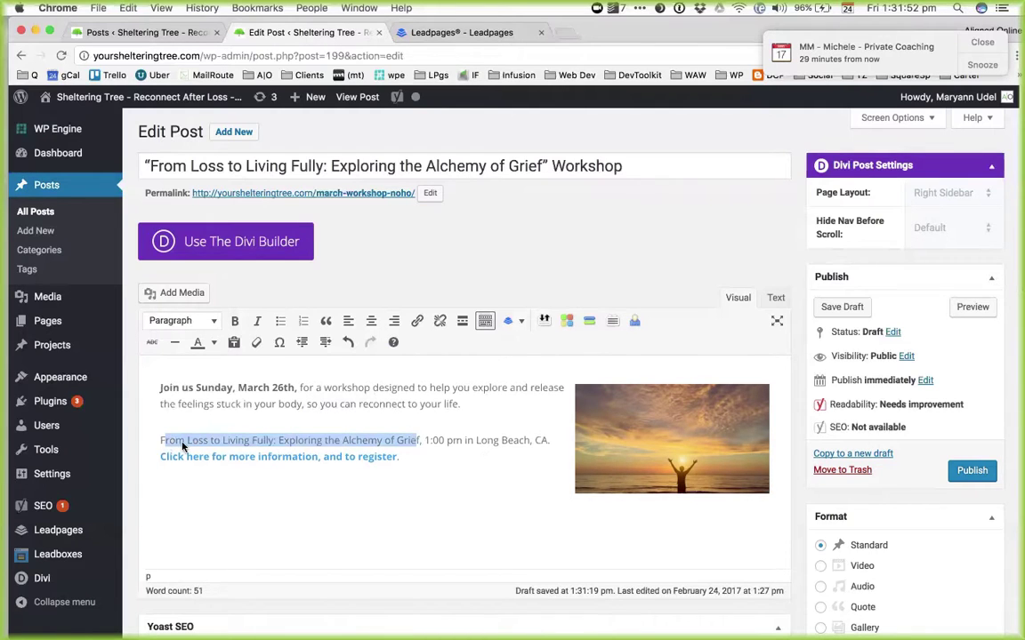
left_click(182, 445)
left_click_drag(158, 442, 415, 445)
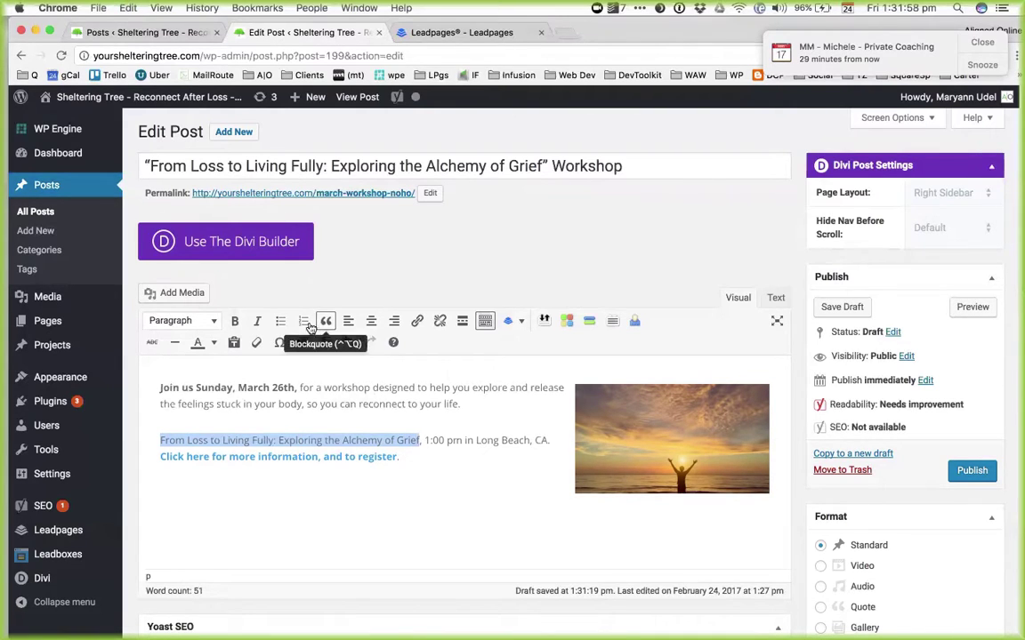
left_click(235, 322)
left_click(440, 446)
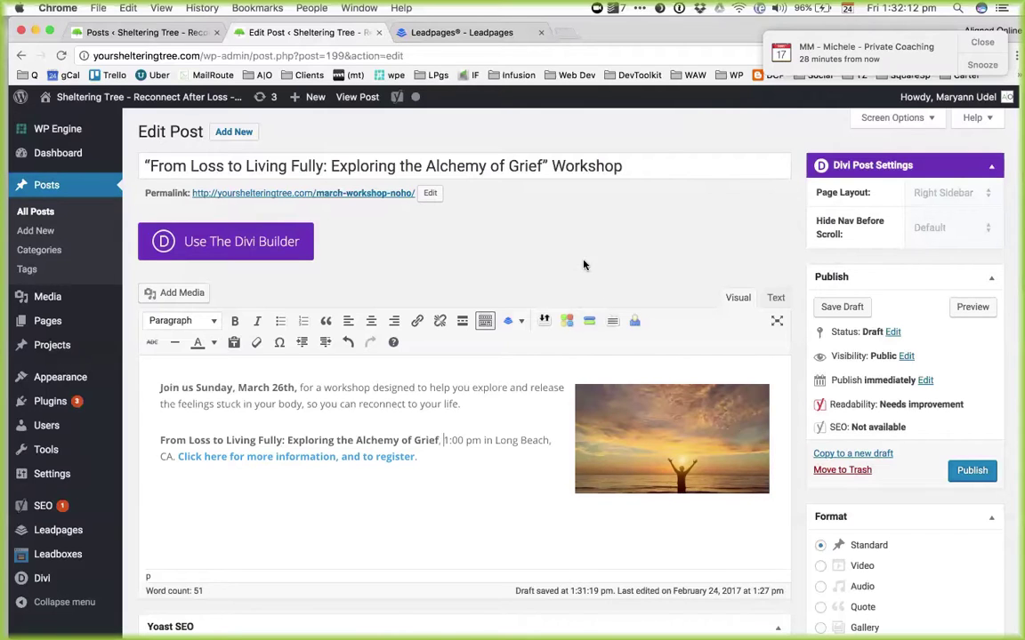
- Switch to Leadpages and view the published From Loss to Living Fully page
left_click(430, 34)
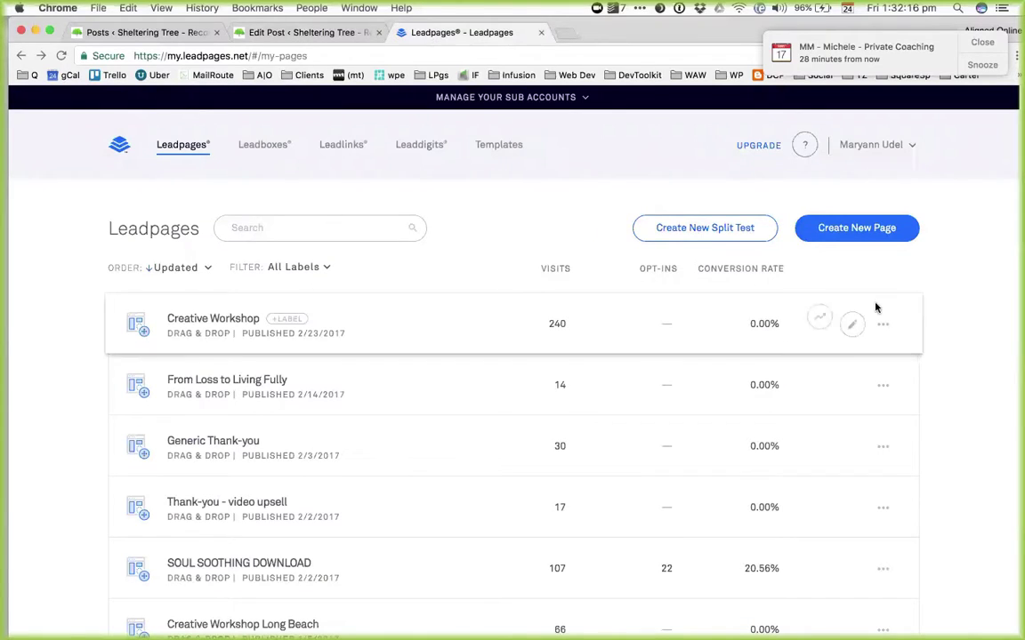
left_click(884, 386)
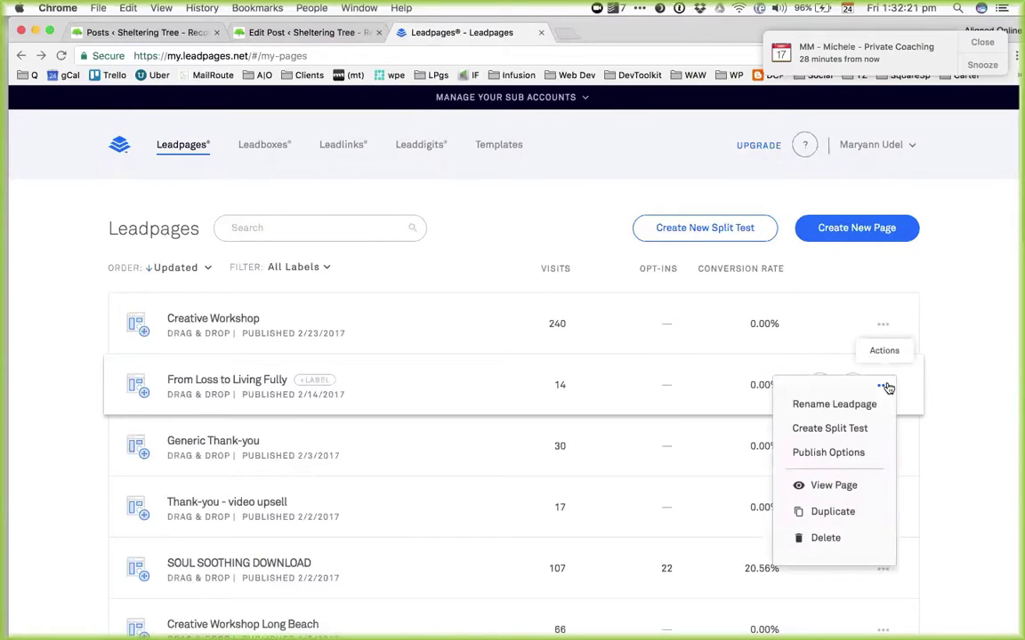
left_click(840, 486)
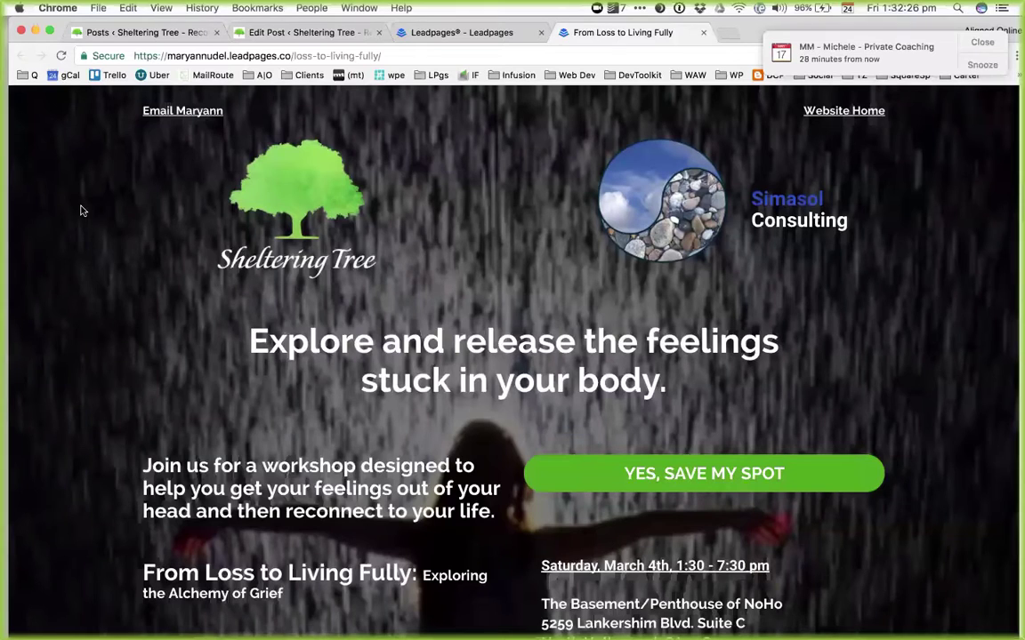
- Inspect the landing page's hero section in the developer tools and copy its background image URL from the style attribute
right_click(83, 208)
left_click(116, 421)
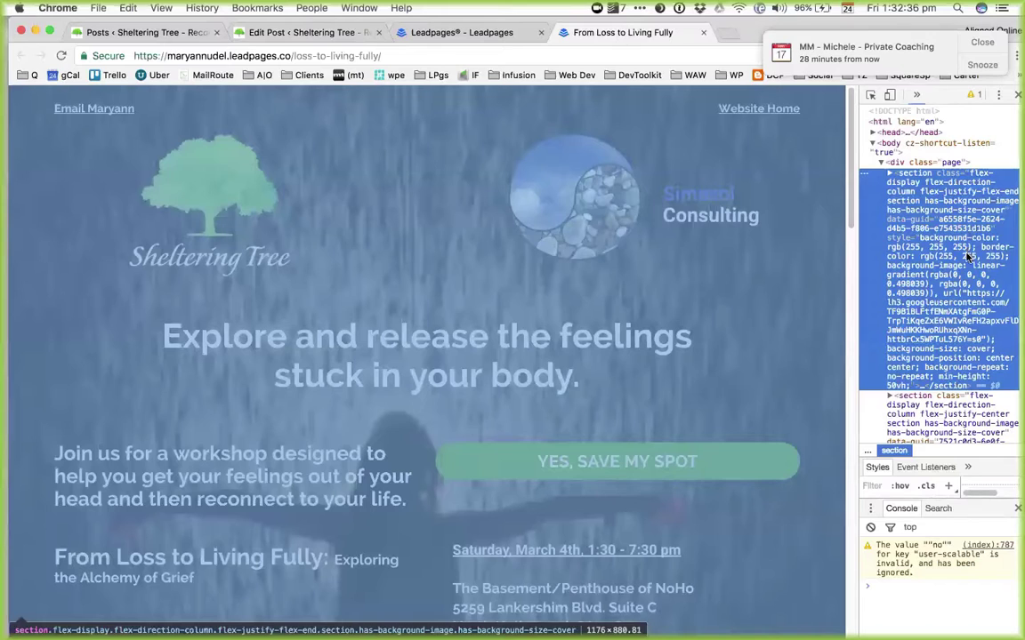
double_click(971, 300)
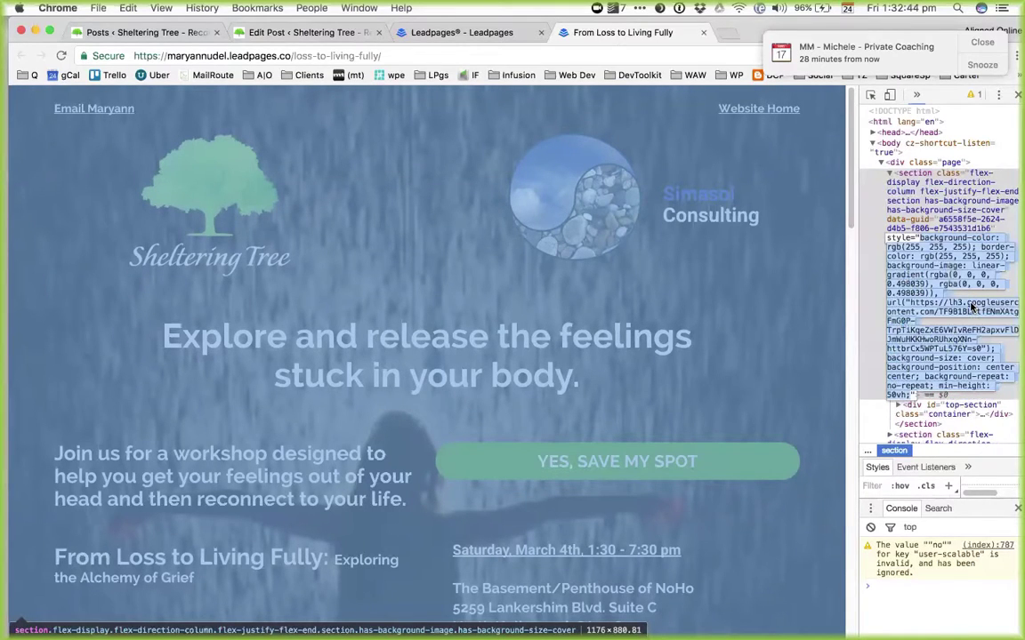
double_click(921, 305)
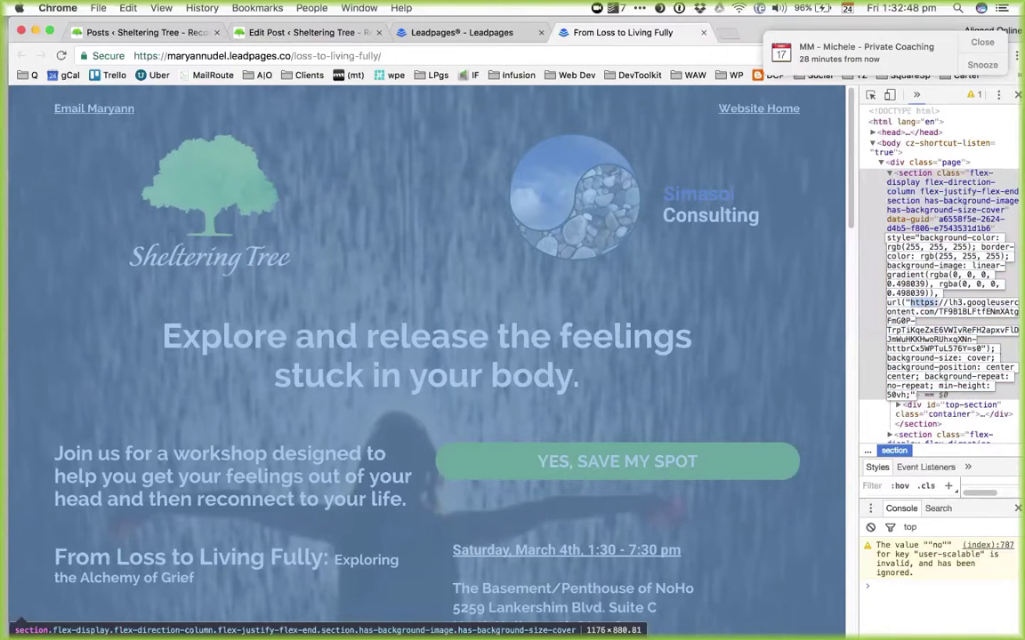
left_click_drag(922, 305, 991, 349)
key("super+c")
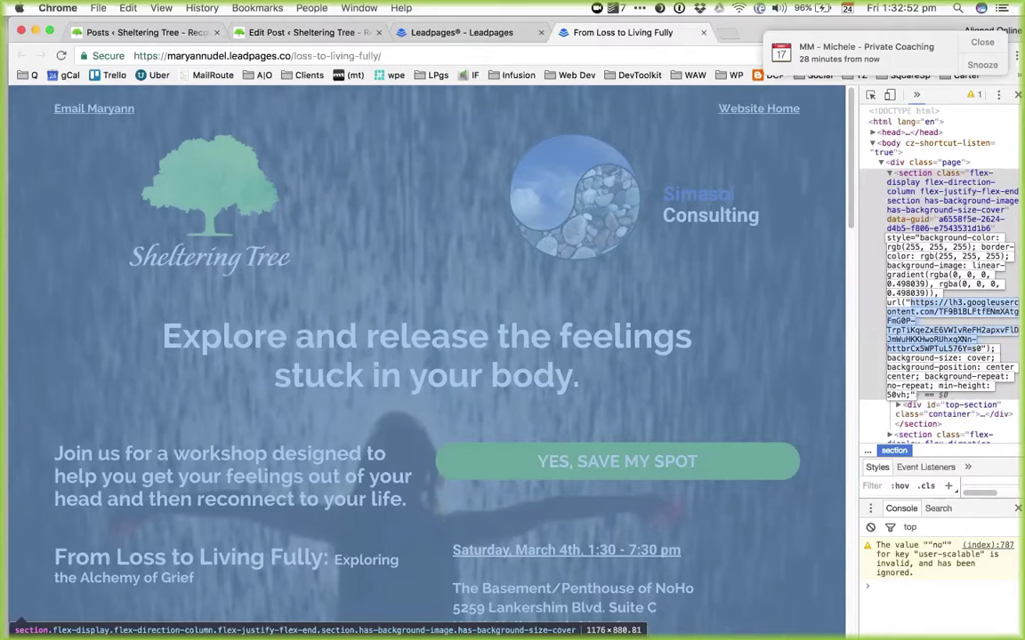
- Open the copied background image URL in the browser, close the developer tools, and save the image to the desktop
key("super+l")
key("super+v")
key("Return")
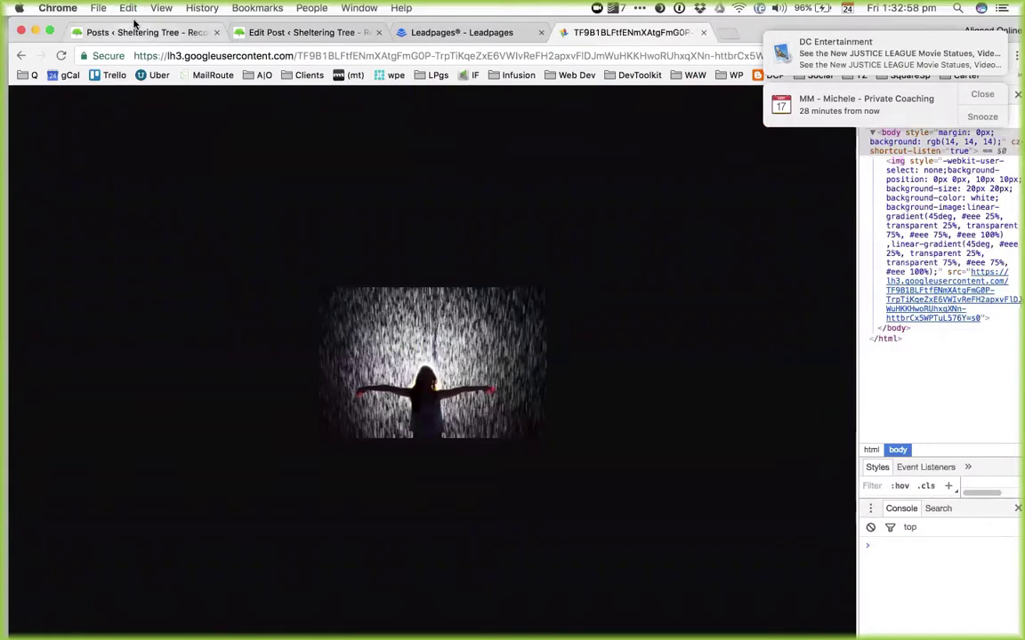
key("super+alt+i")
left_click_drag(607, 315, 152, 254)
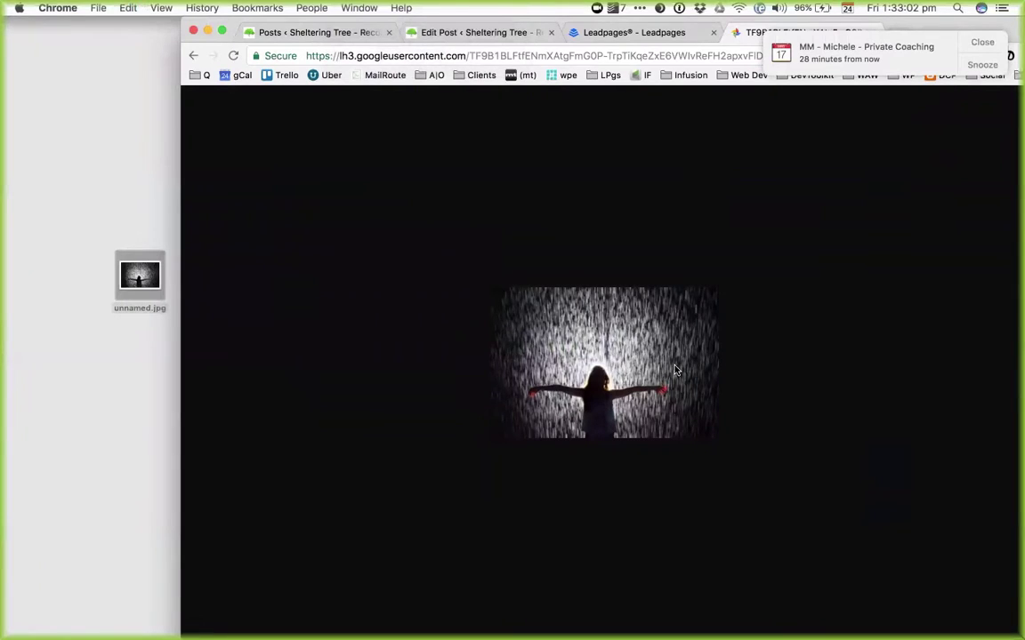
- Open the desktop image unnamed.jpg in Photoshop, leaving its file name as it is
left_click(139, 305)
left_click(139, 307)
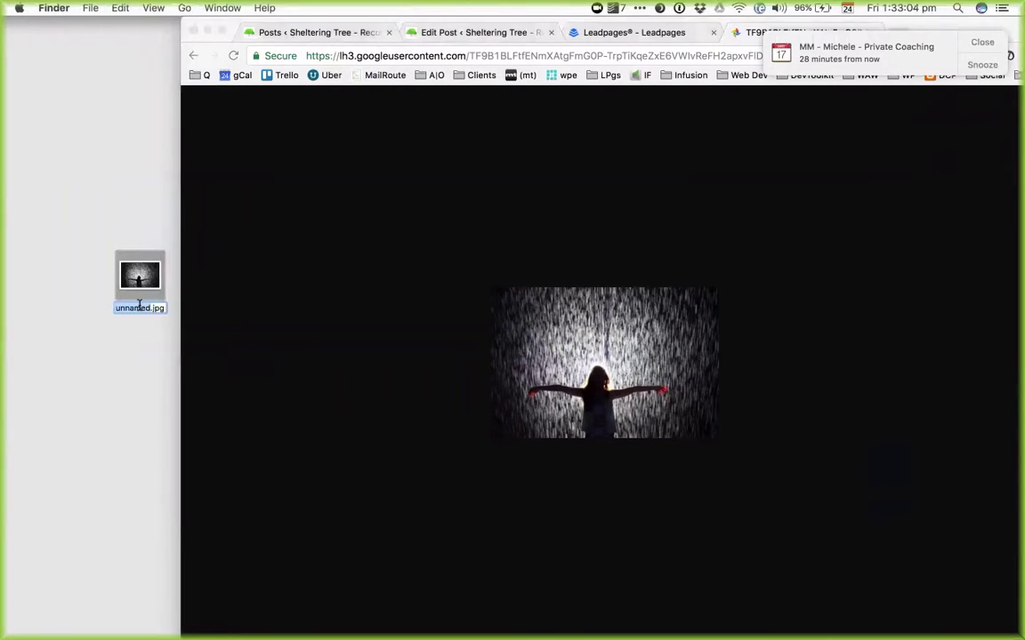
left_click(94, 153)
left_click_drag(153, 278, 1012, 324)
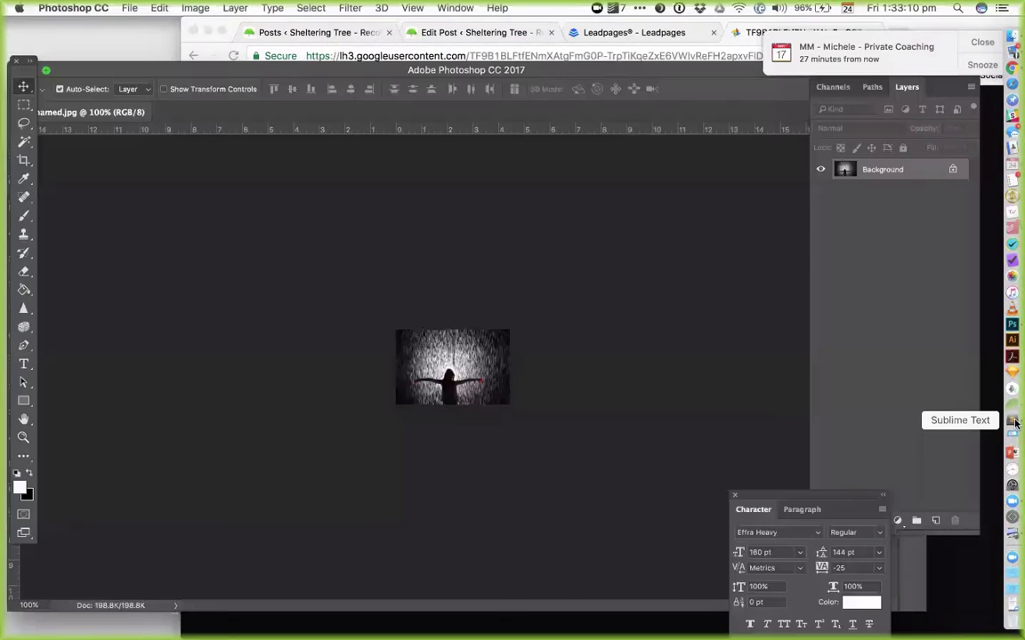
- Enlarge the image by setting its resolution to 144 pixels/inch with Preserve Details (enlargement) resampling
left_click(195, 8)
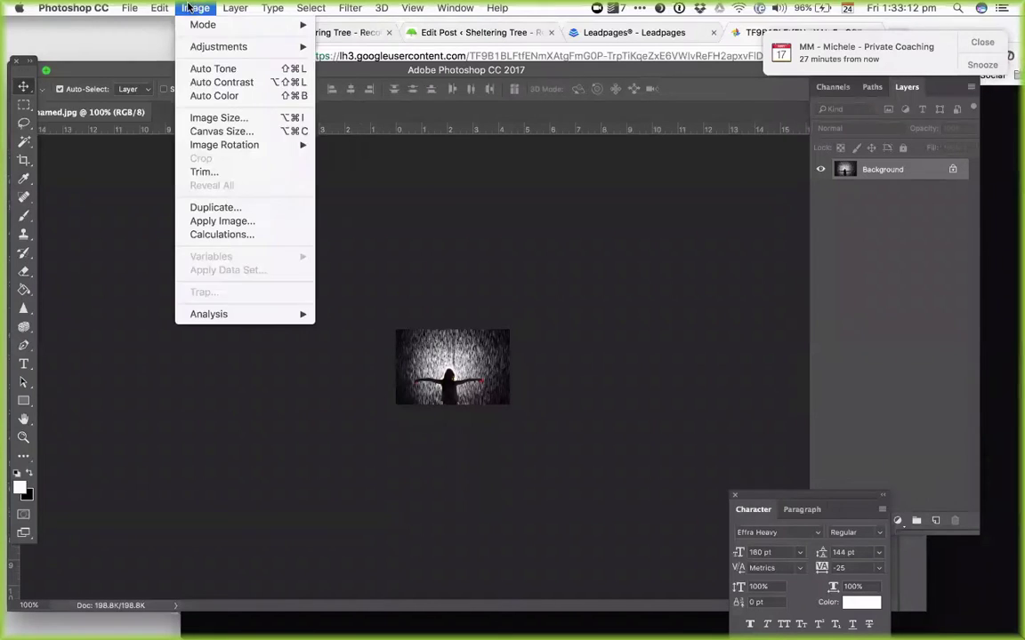
left_click(219, 117)
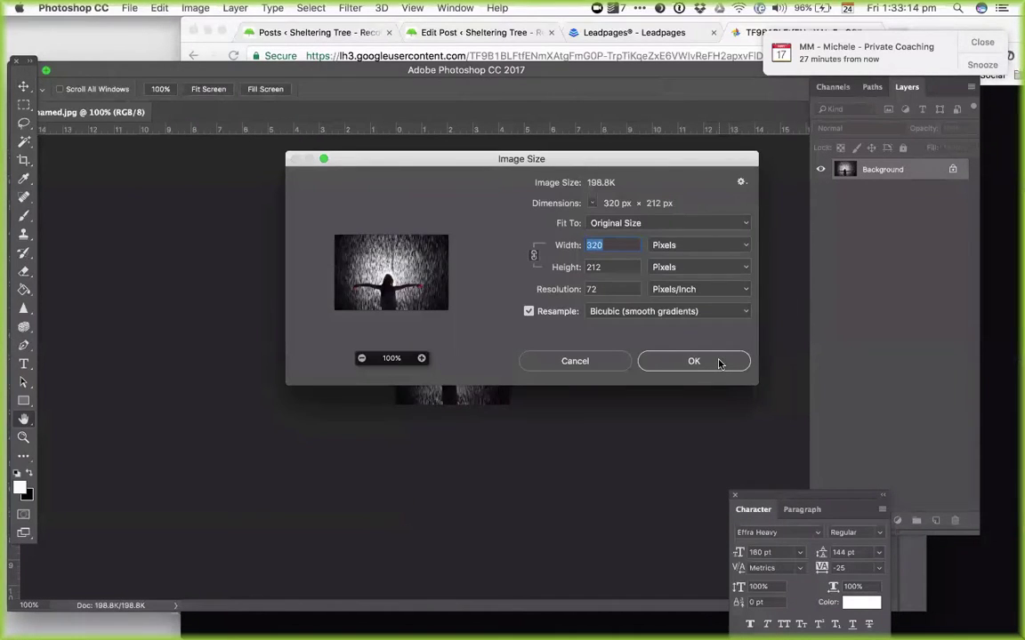
mouse_move(374, 294)
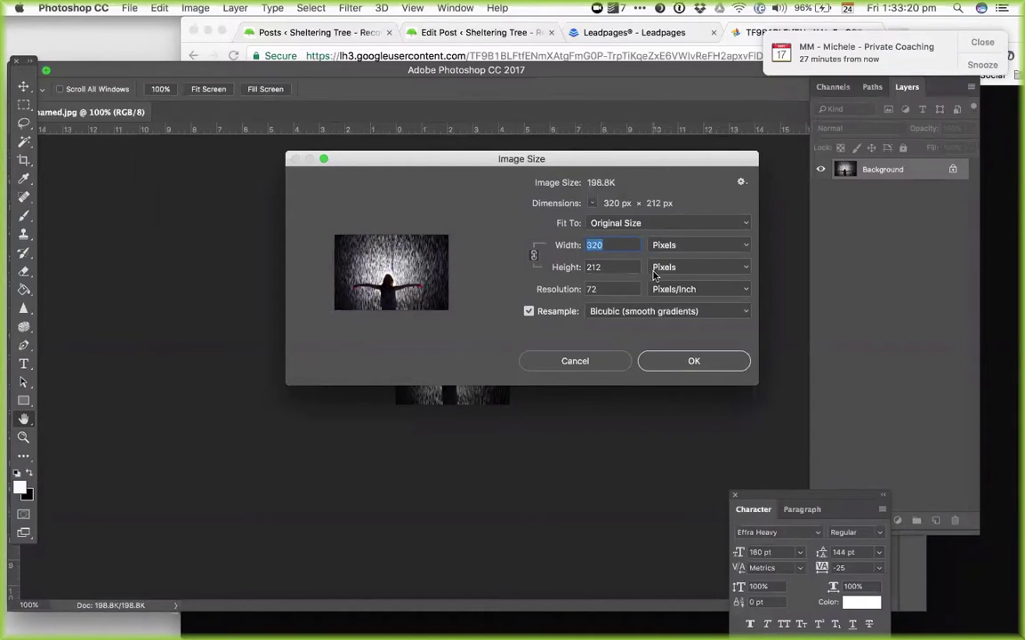
left_click(627, 311)
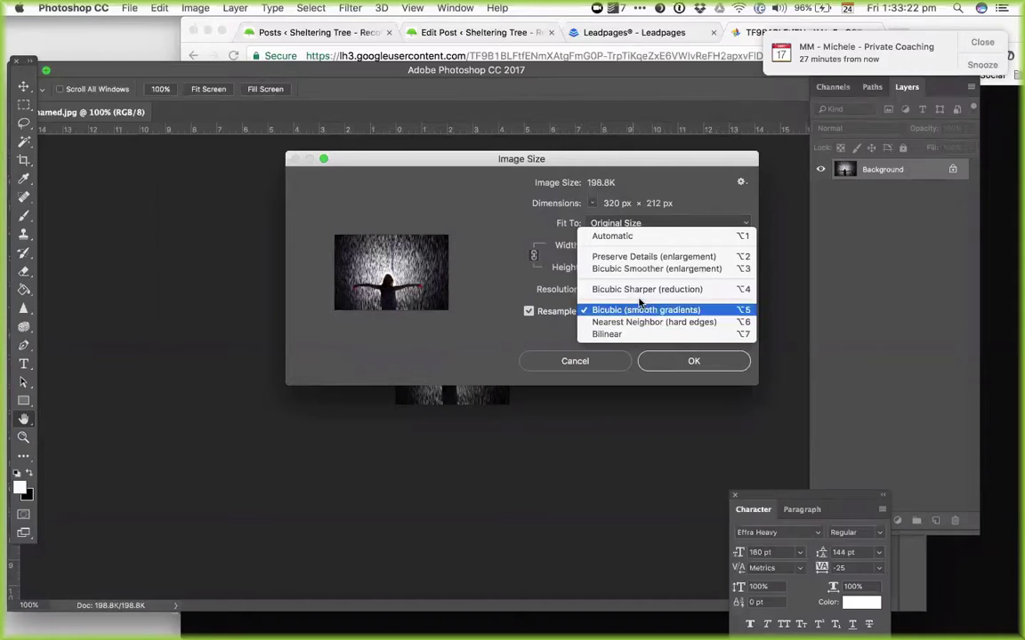
left_click(648, 265)
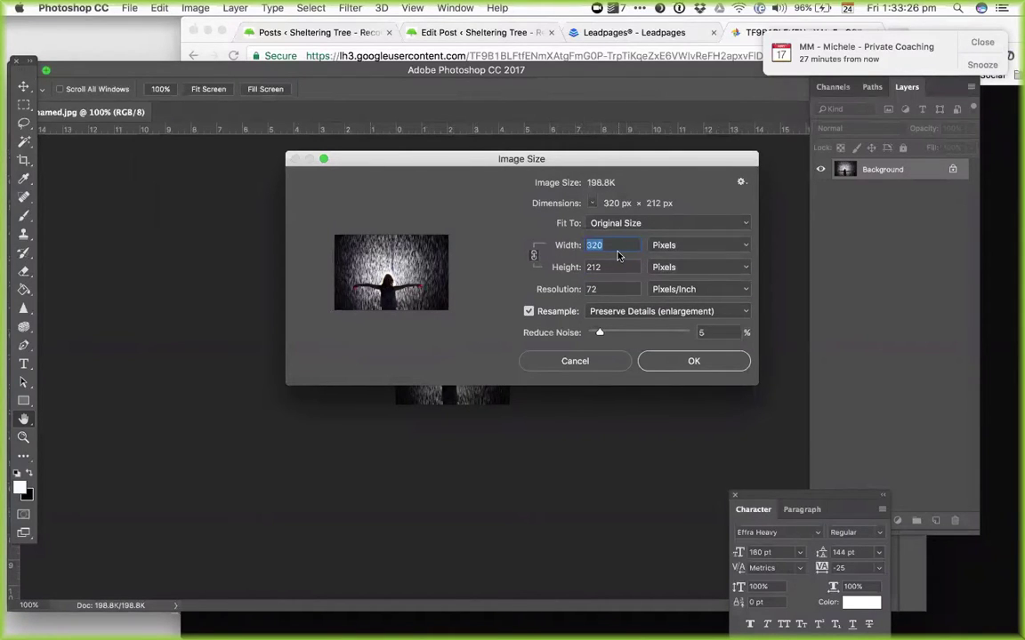
double_click(613, 288)
type("144")
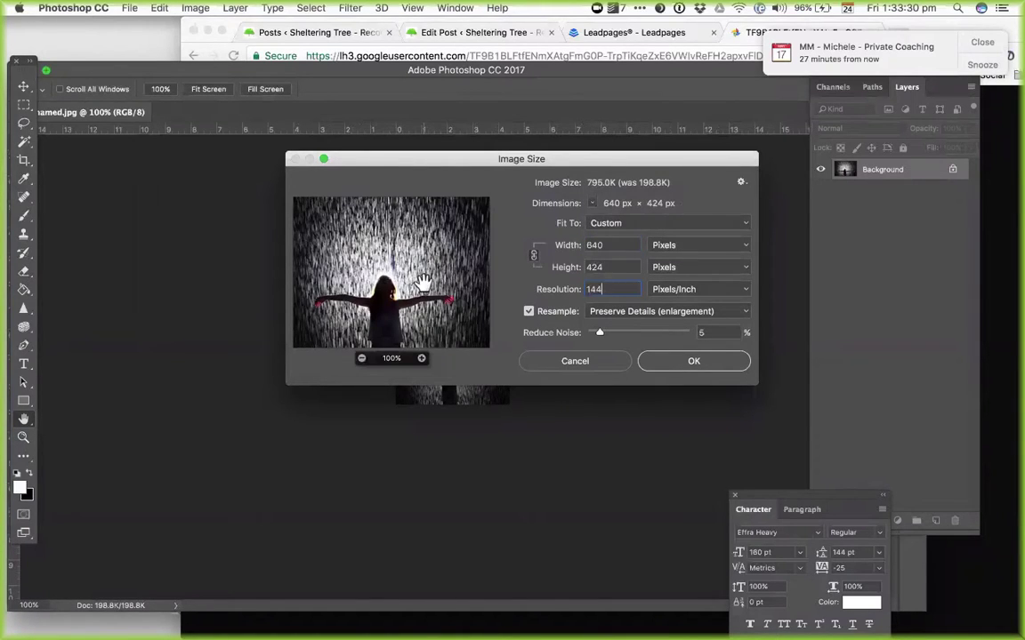
left_click(674, 362)
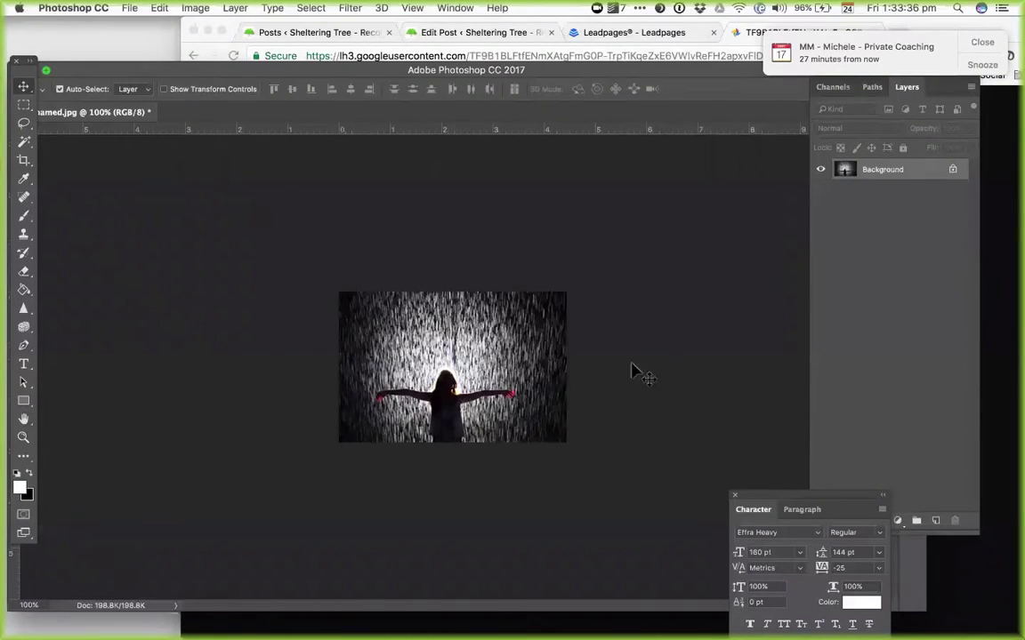
left_click(234, 9)
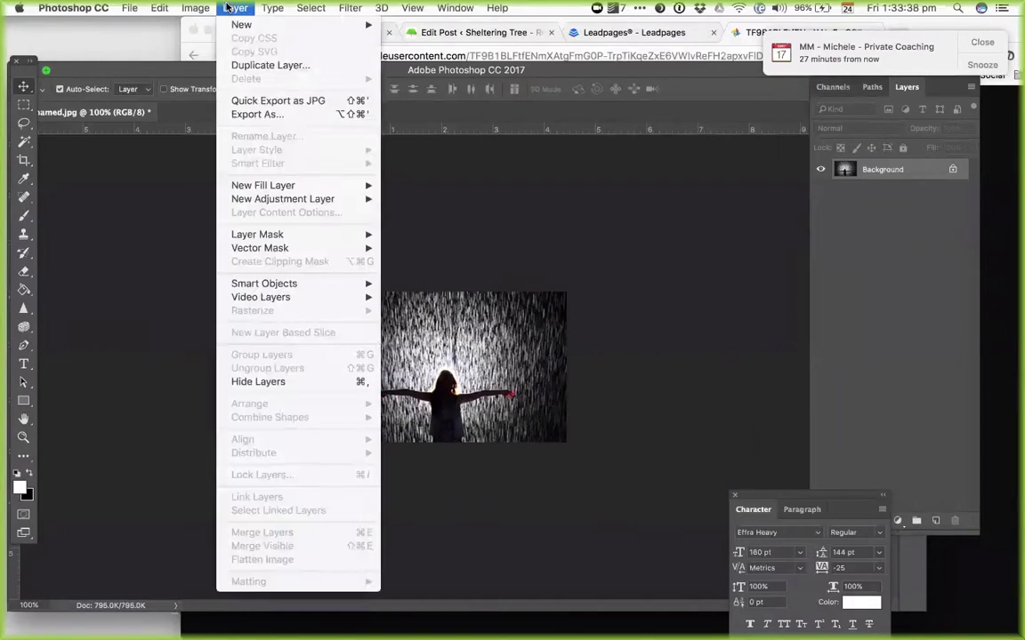
mouse_move(196, 8)
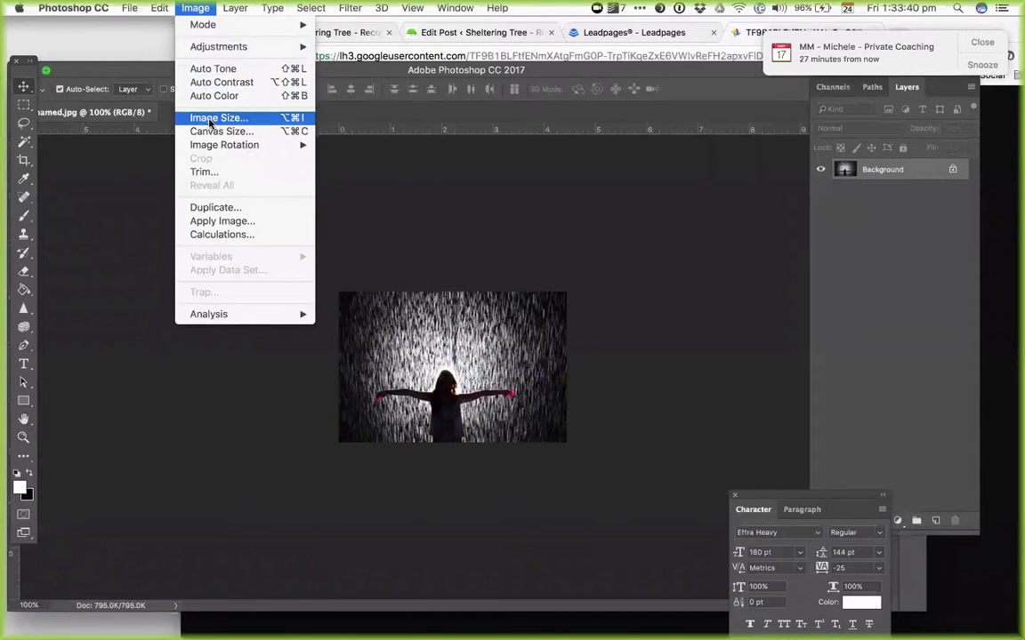
mouse_move(219, 49)
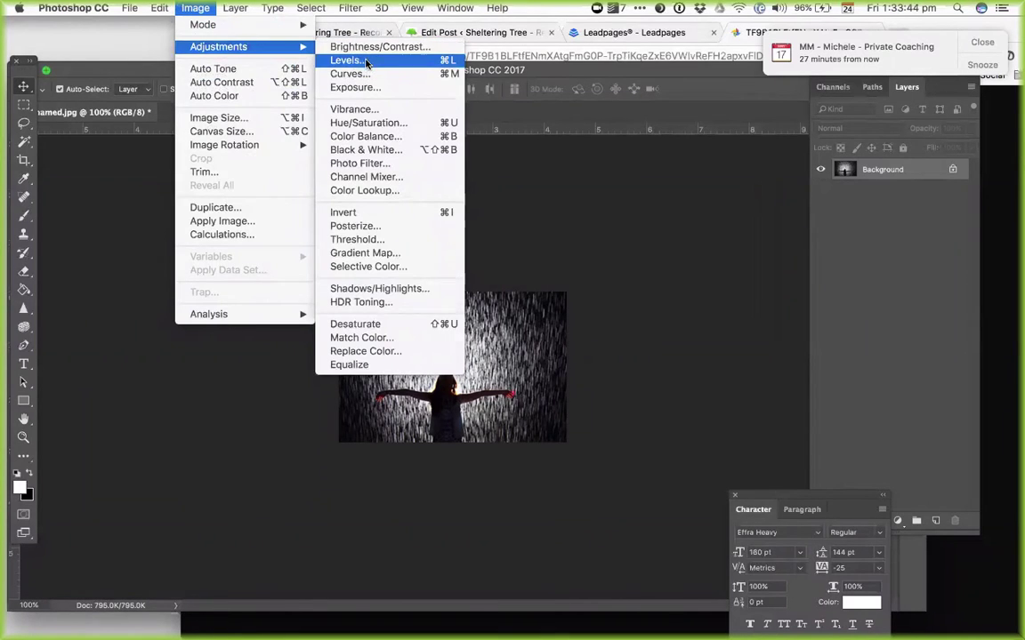
left_click(362, 62)
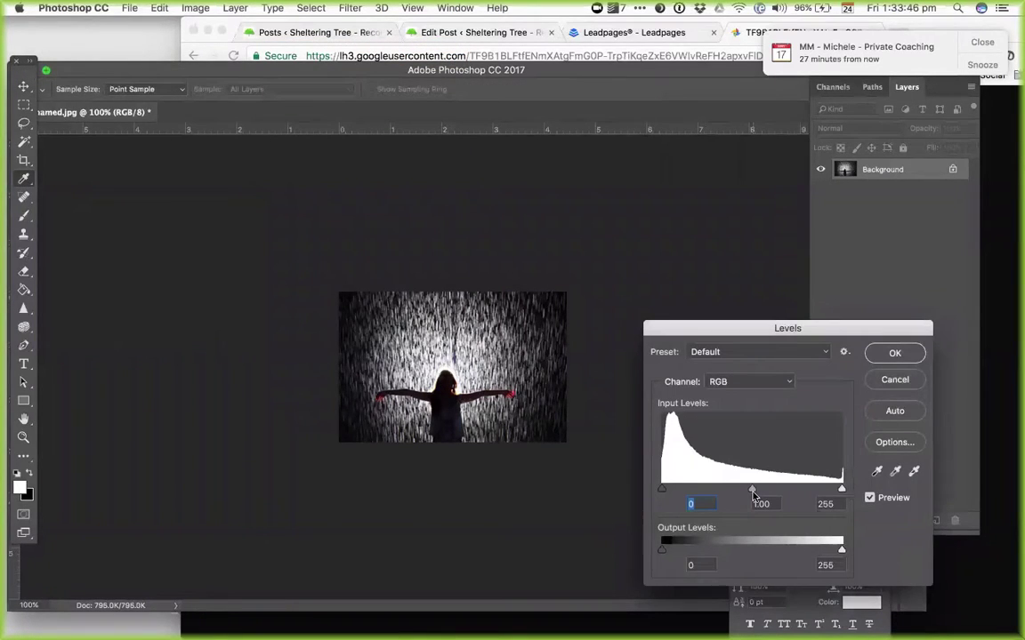
left_click_drag(751, 489, 596, 497)
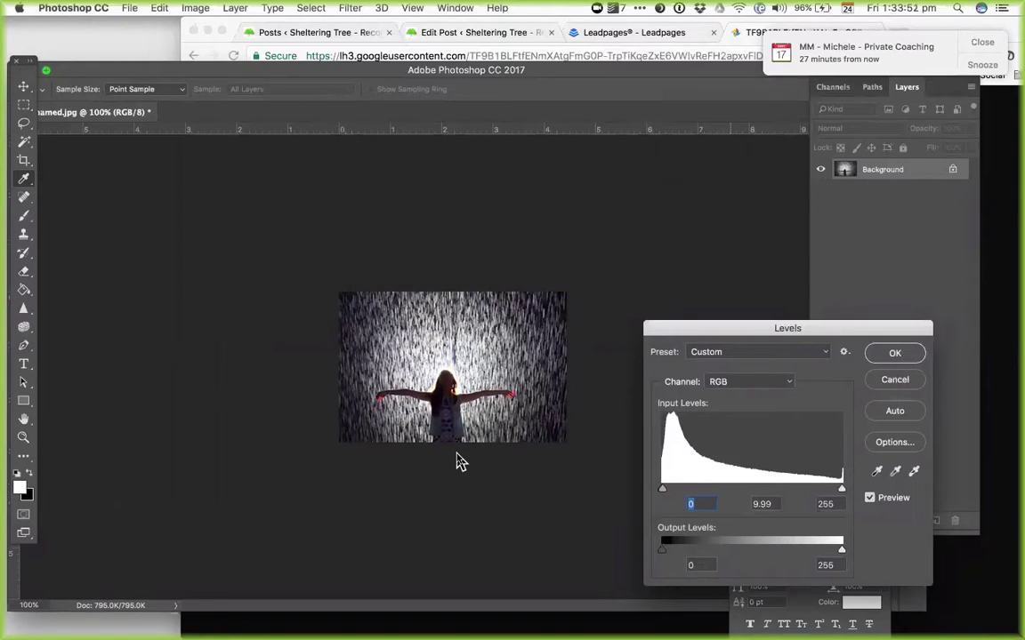
left_click_drag(661, 489, 723, 490)
left_click_drag(791, 489, 841, 490)
key("Tab")
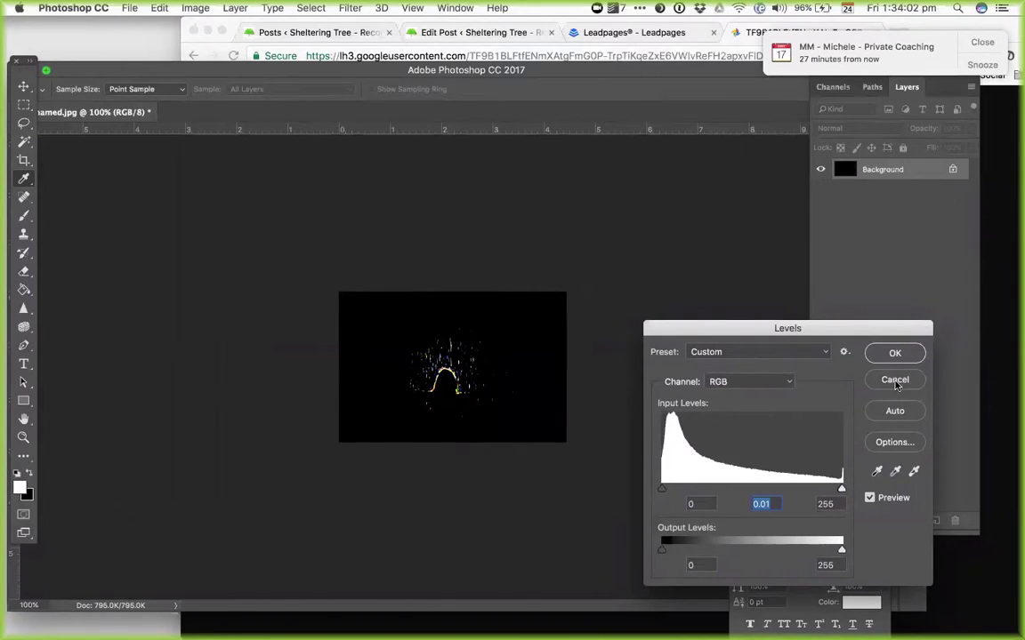
left_click(895, 382)
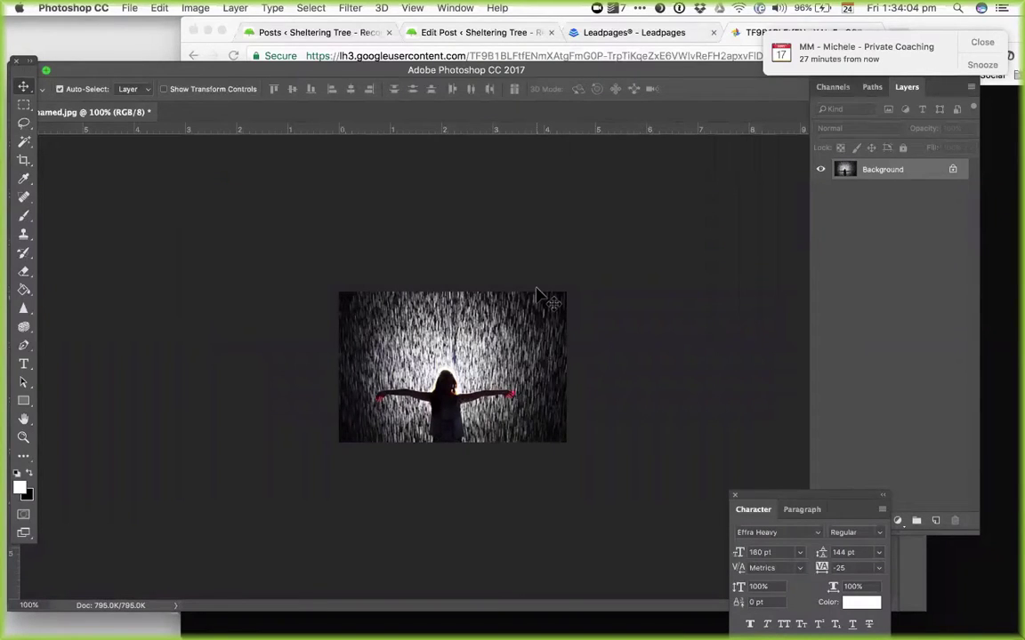
- Examine the enlarged image's quality up close around the woman's figure, and return to the full image view
left_click(24, 436)
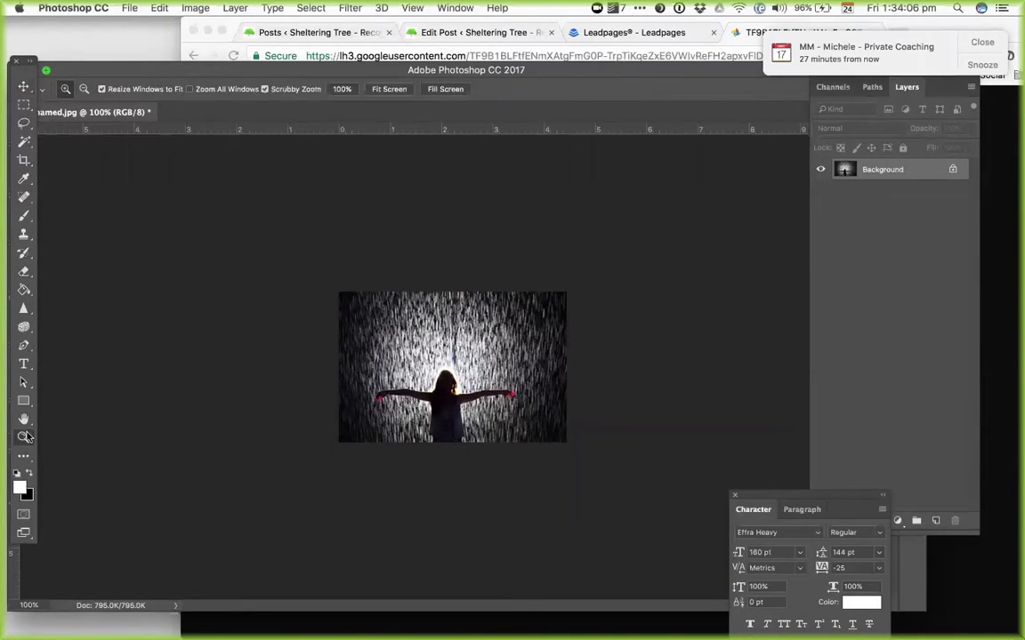
left_click(466, 421)
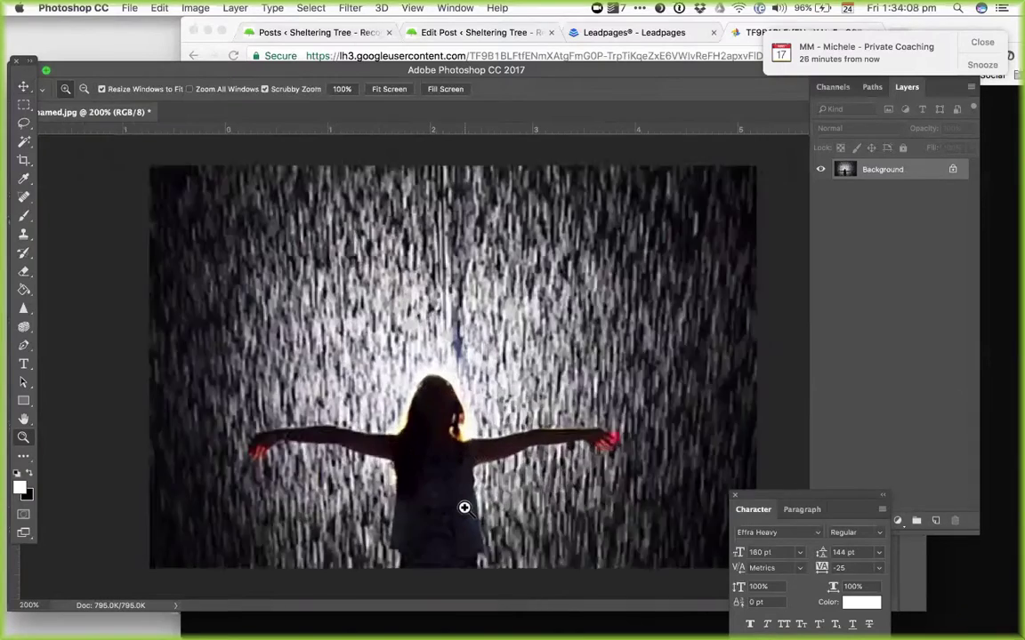
left_click(464, 507)
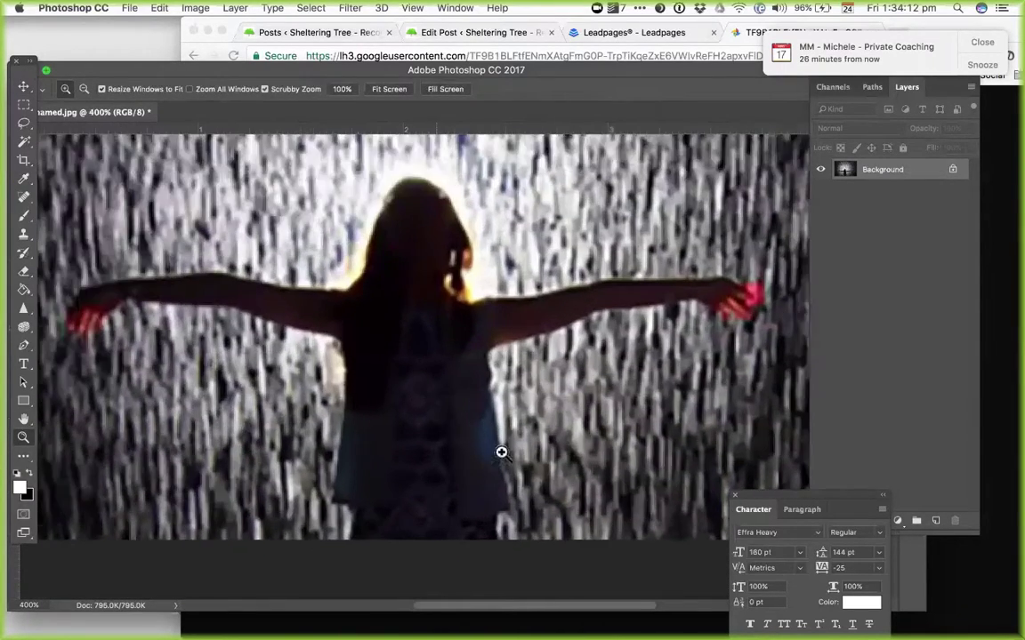
left_click(464, 435)
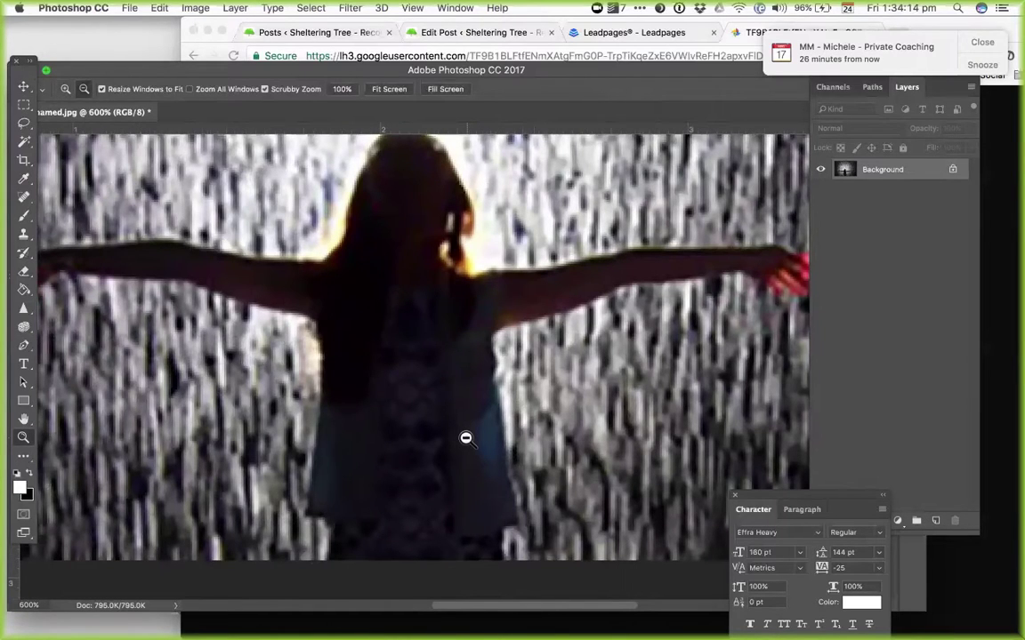
left_click(464, 437, "alt")
left_click(464, 438, "alt")
left_click(464, 437, "alt")
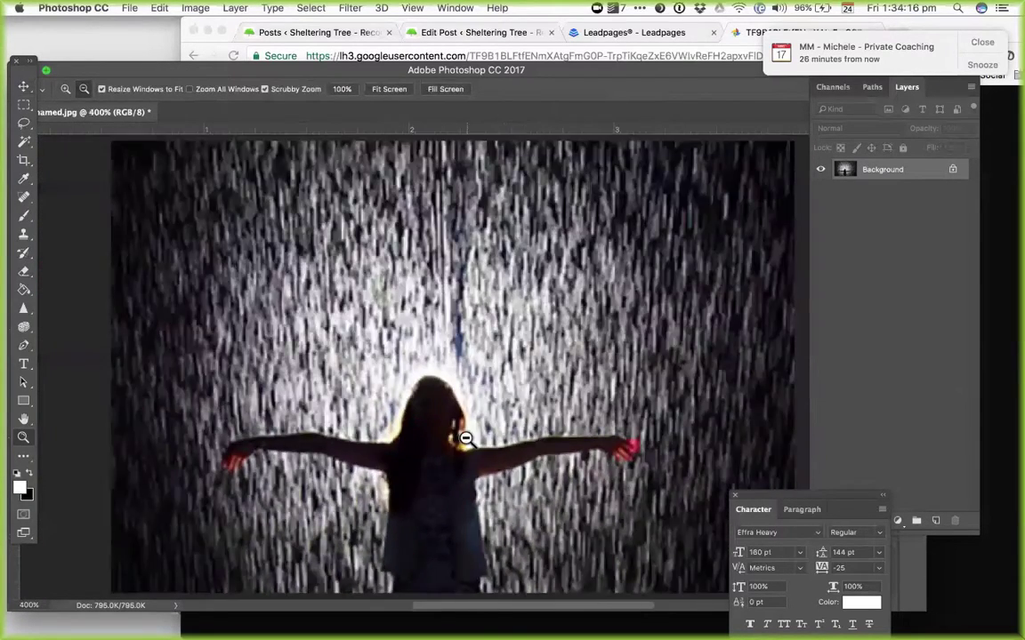
left_click(464, 438, "alt")
left_click(464, 437, "alt")
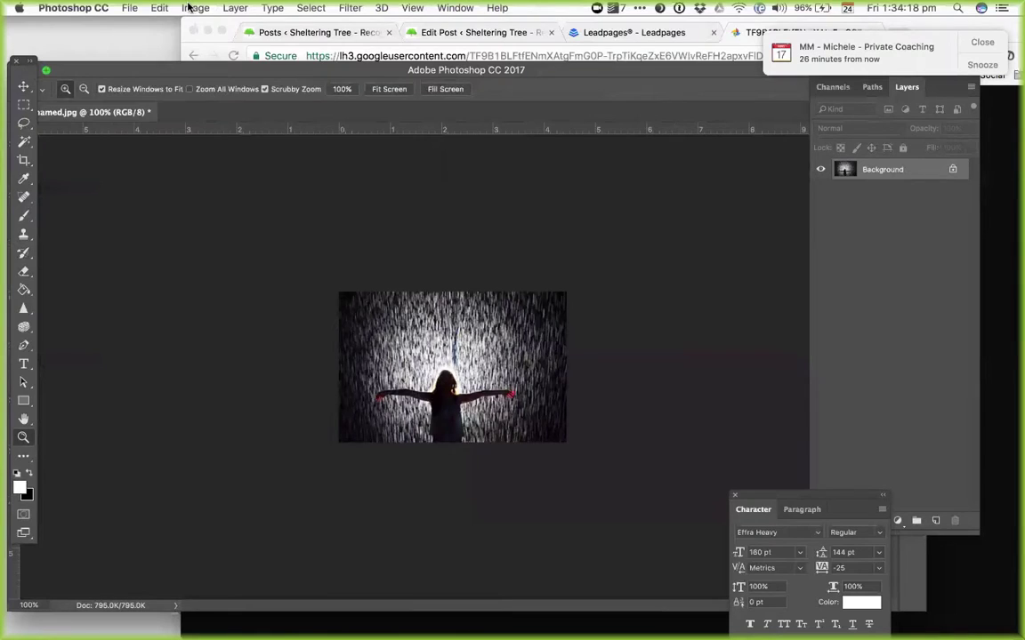
- Brighten the image's midtones with a Levels adjustment, setting the RGB midtone input to 1.24
left_click(152, 8)
mouse_move(195, 8)
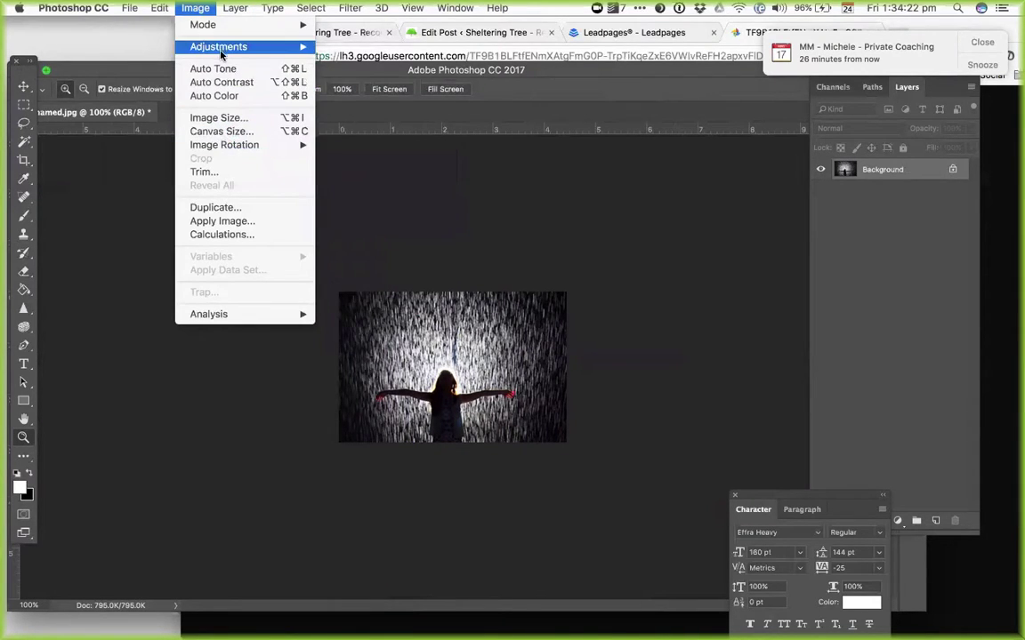
mouse_move(205, 47)
left_click(410, 60)
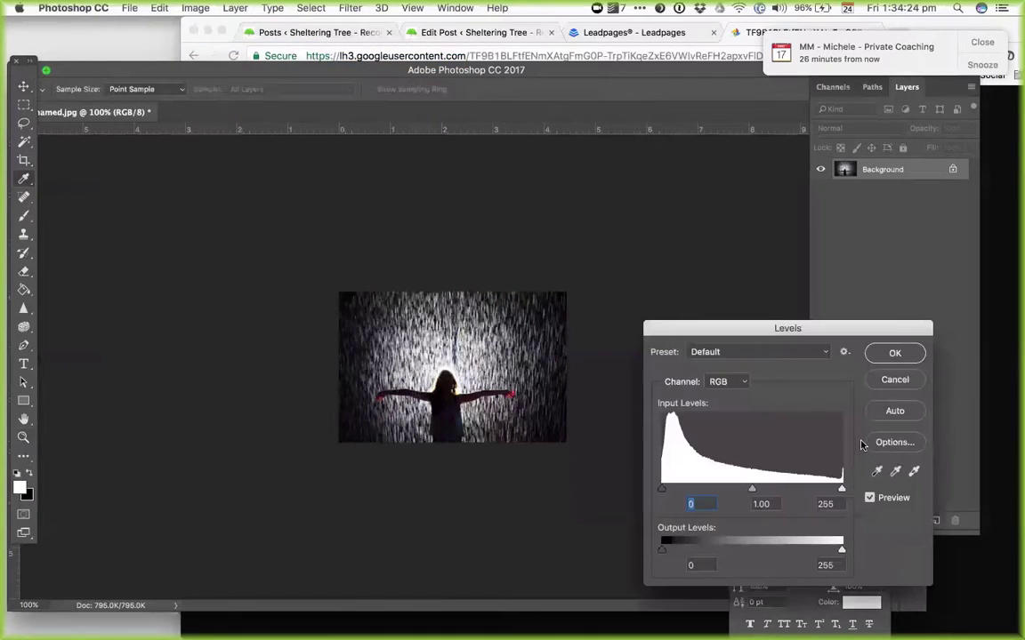
left_click_drag(752, 490, 739, 490)
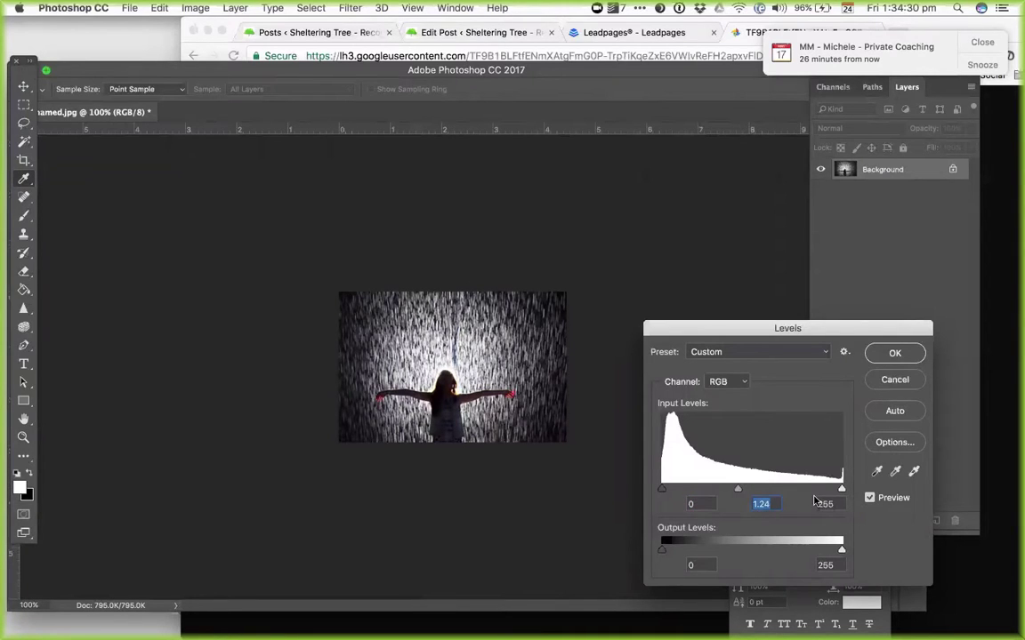
left_click(895, 353)
key("z")
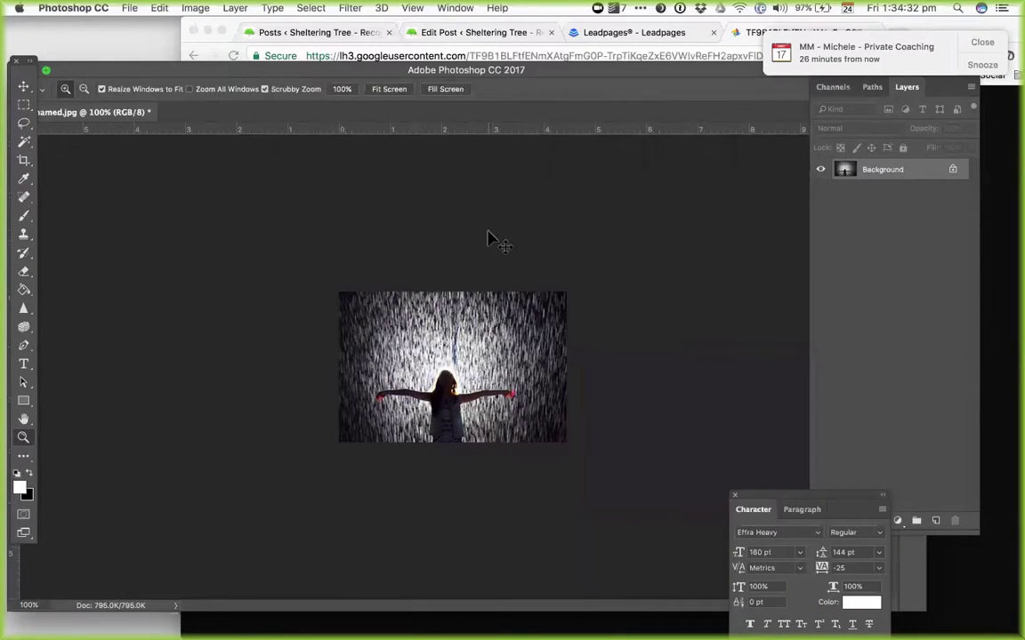
- Save the edited image as a progressive JPEG at quality 9, and hide Photoshop to get back to the desktop
key("super+s")
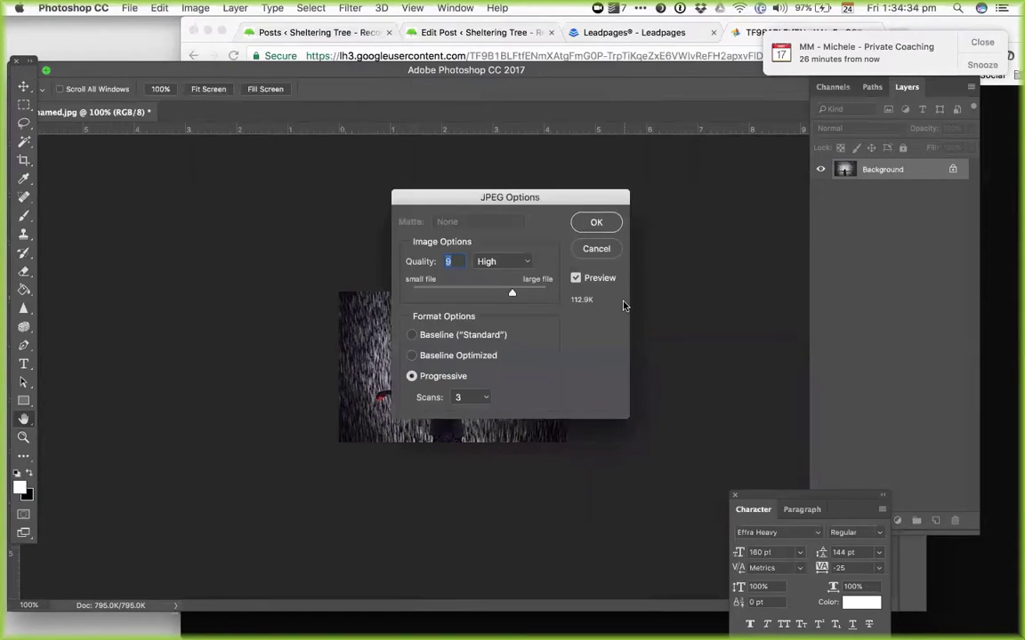
left_click(593, 223)
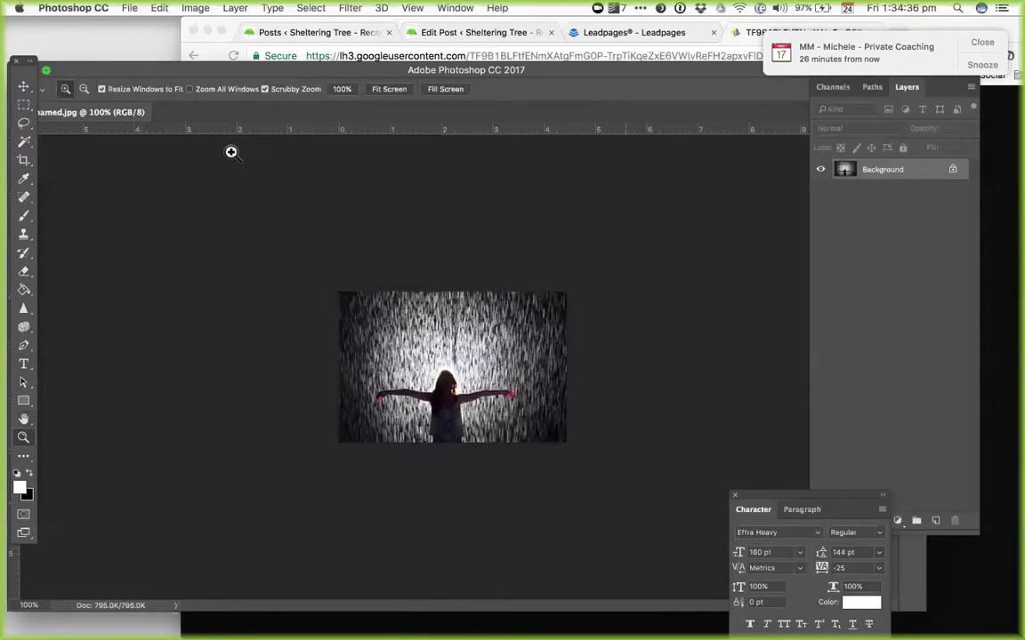
key("super+h")
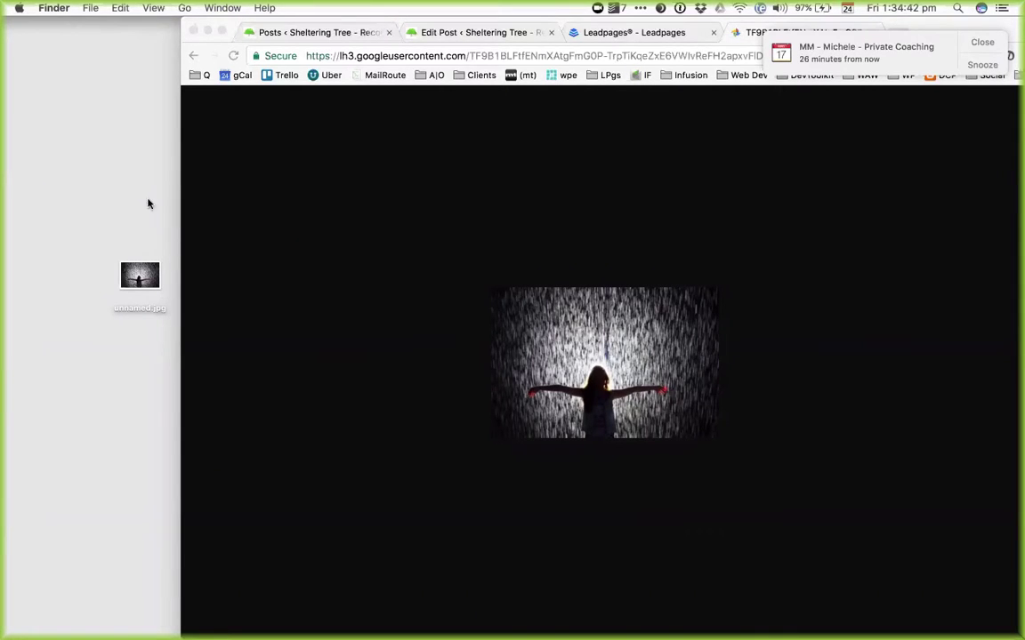
- Compress the desktop's unnamed.jpg with ImageOptim, and close ImageOptim's window
left_click(311, 261)
key("alt+space")
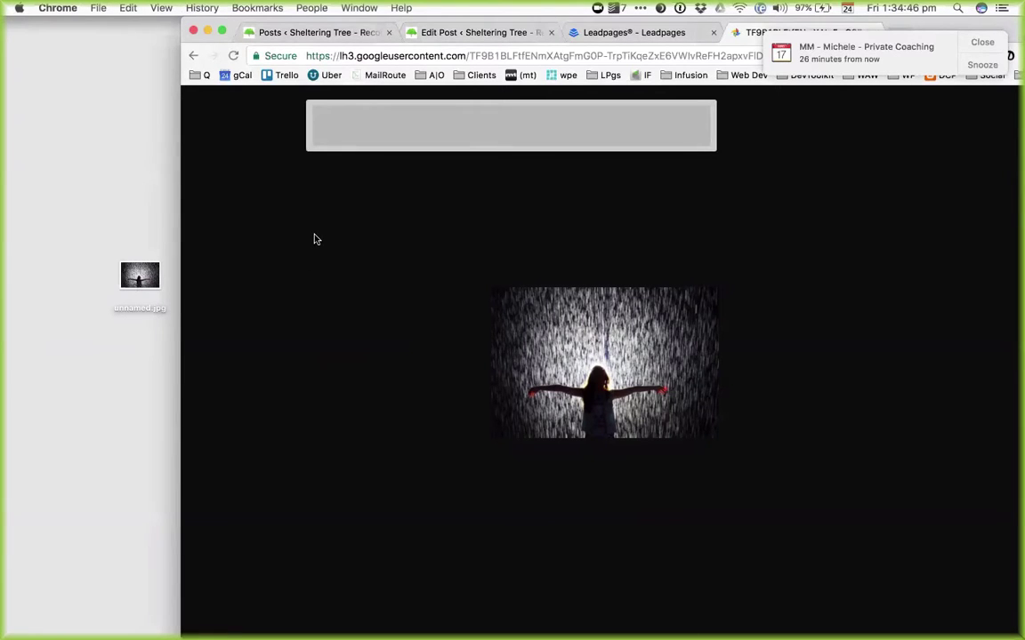
type("im")
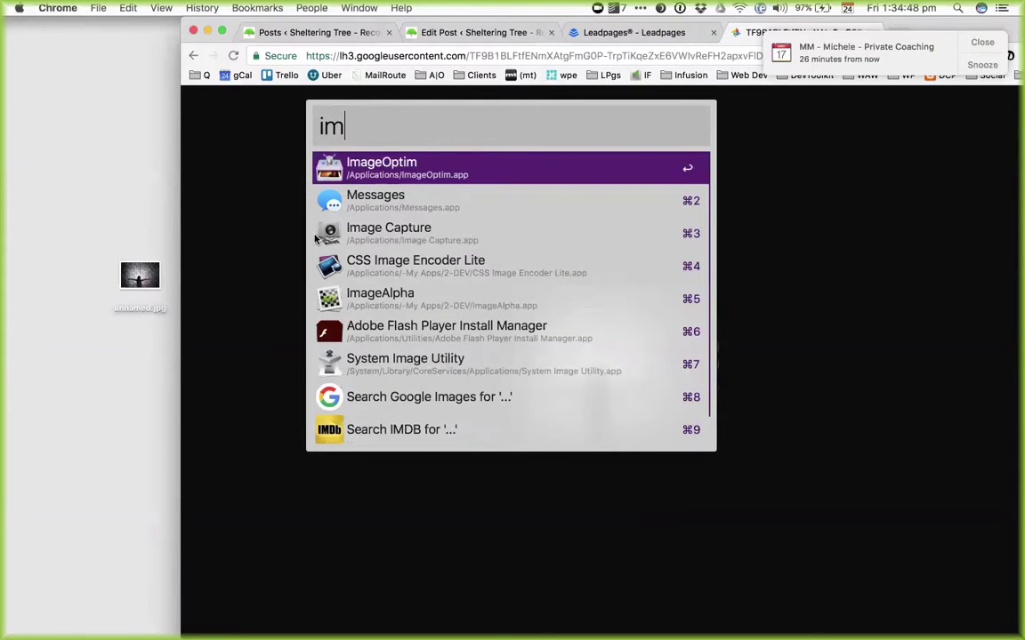
key("Return")
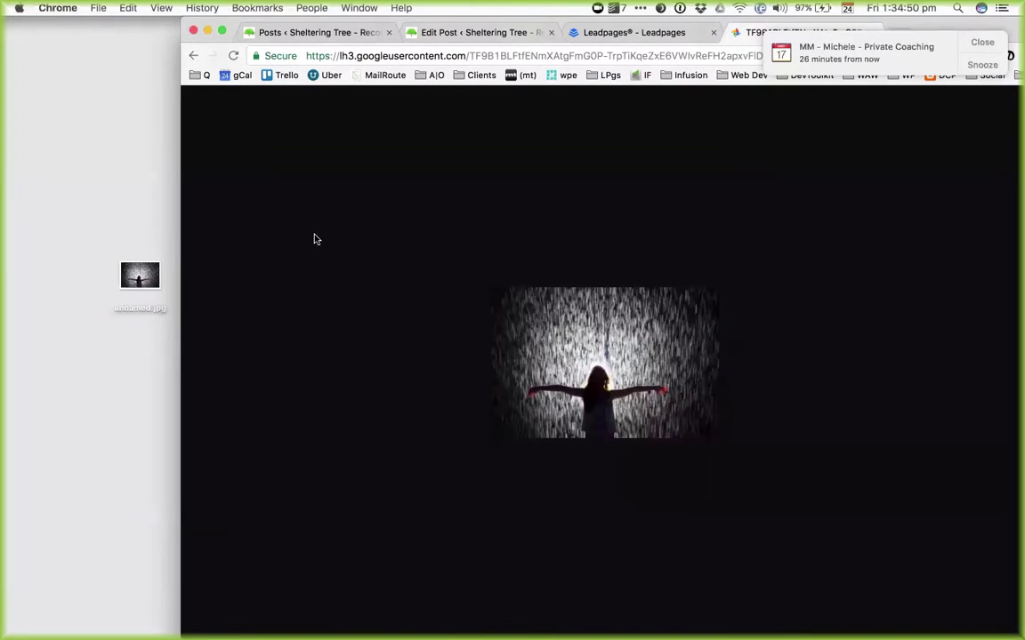
left_click_drag(165, 277, 418, 418)
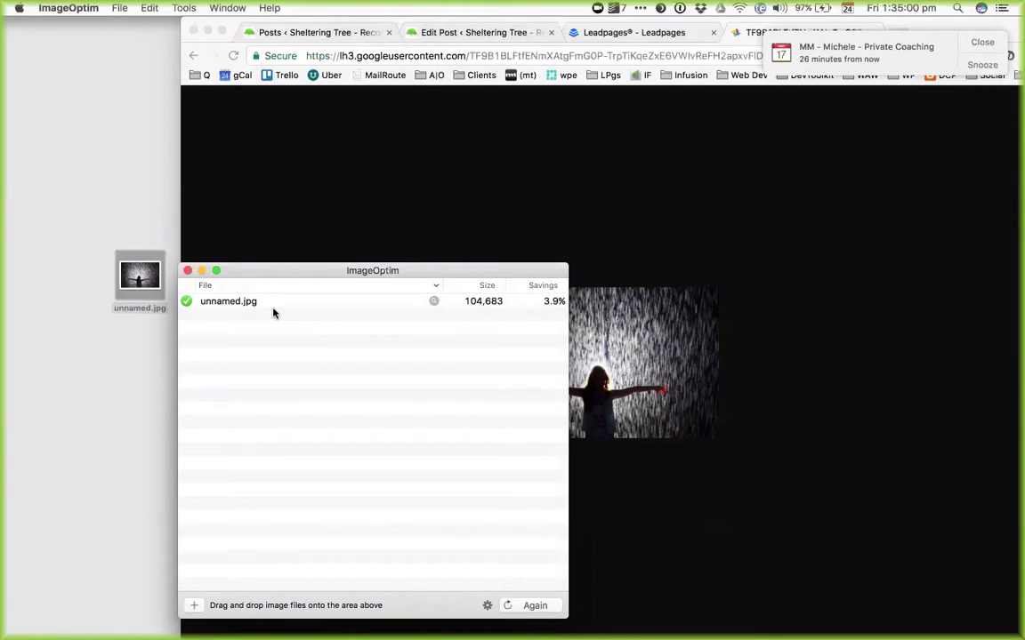
left_click(187, 271)
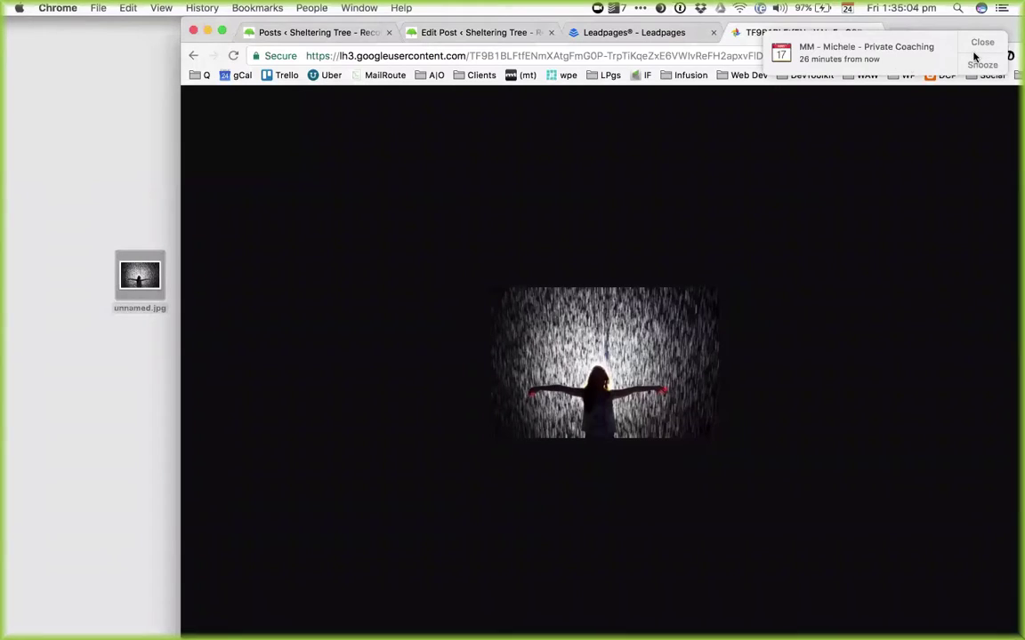
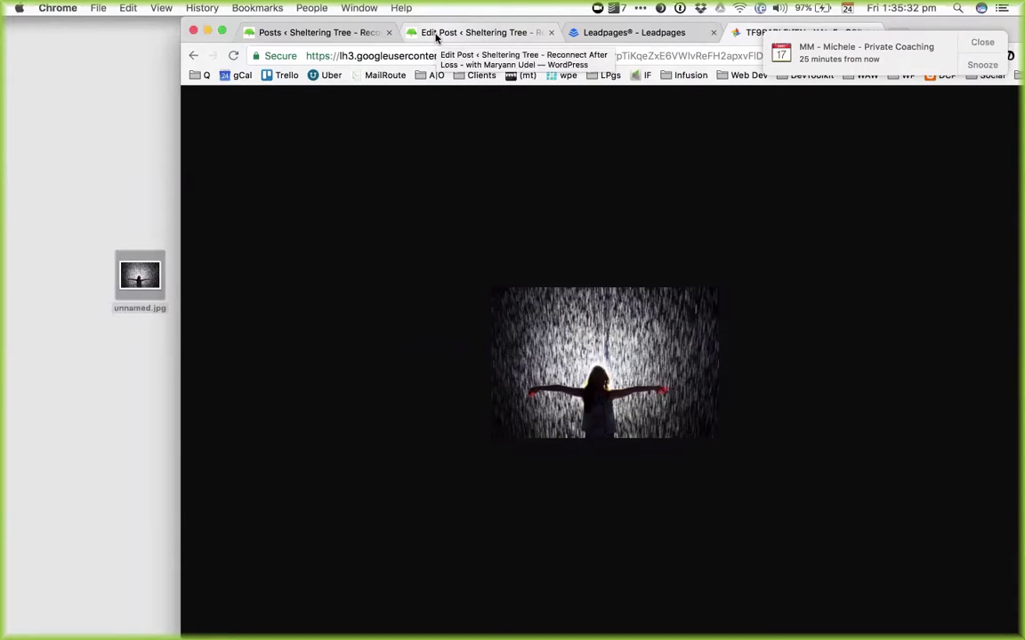
- Close the Leadpages and background image tabs in Chrome to return to the workshop post's editor
left_click(650, 32)
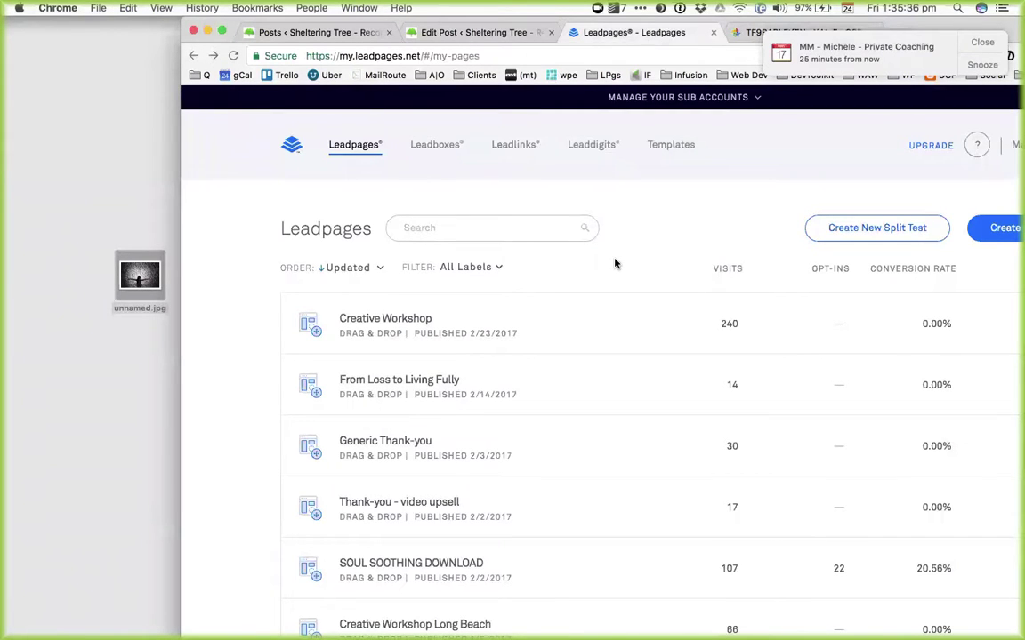
left_click_drag(229, 26, 93, 7)
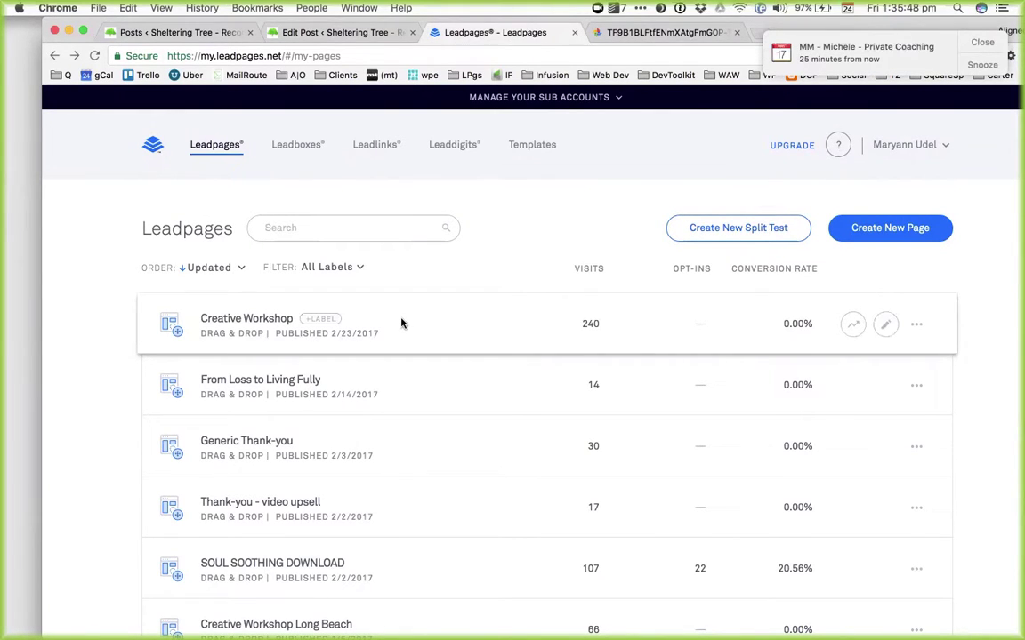
key("super+w")
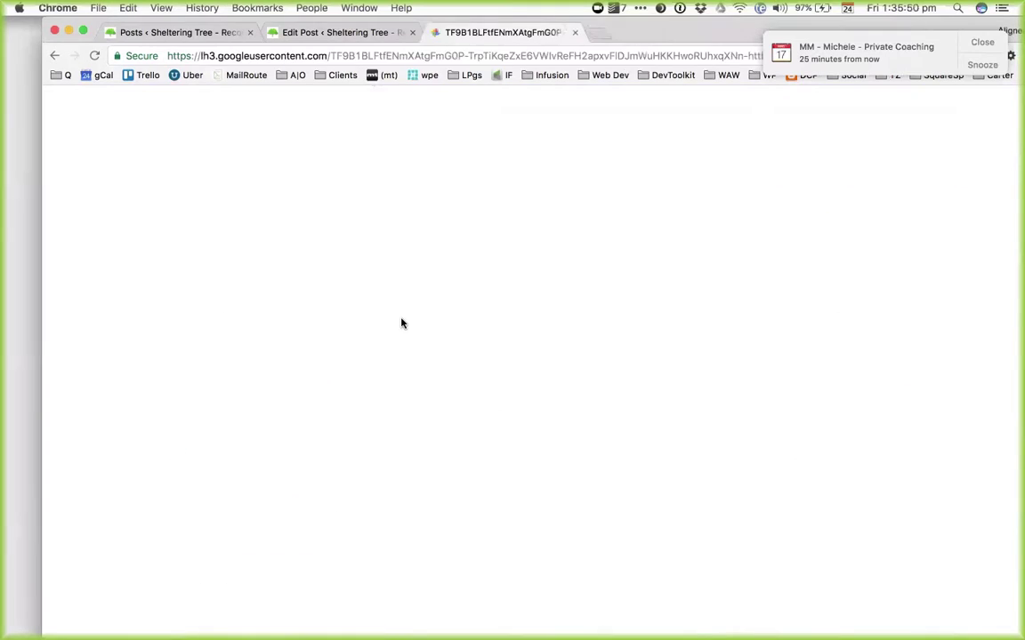
key("super+w")
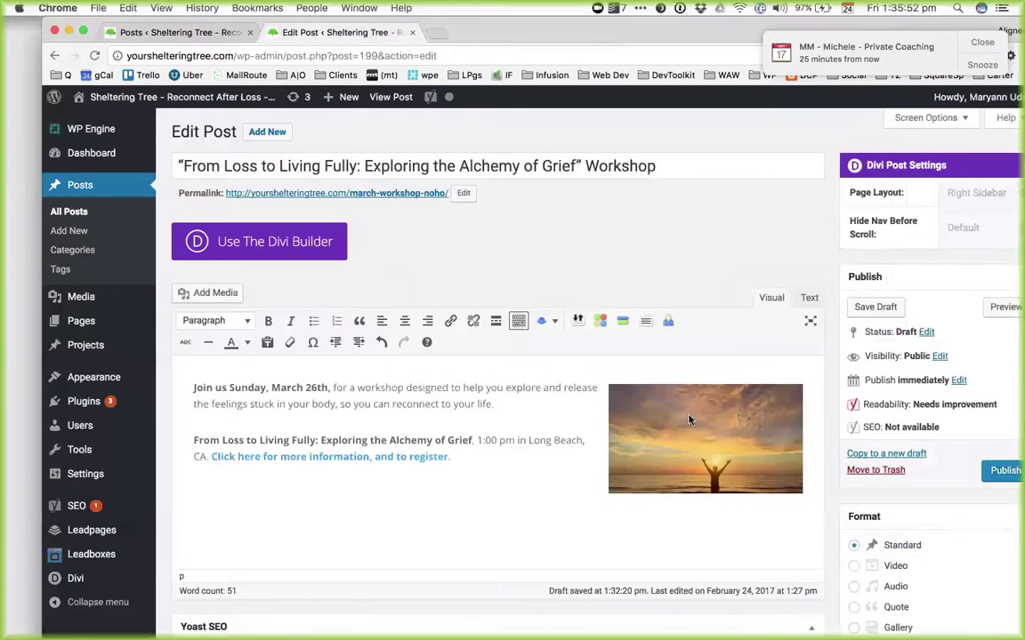
- Start replacing the post's sunset image by uploading unnamed.jpg from the Desktop
left_click(689, 418)
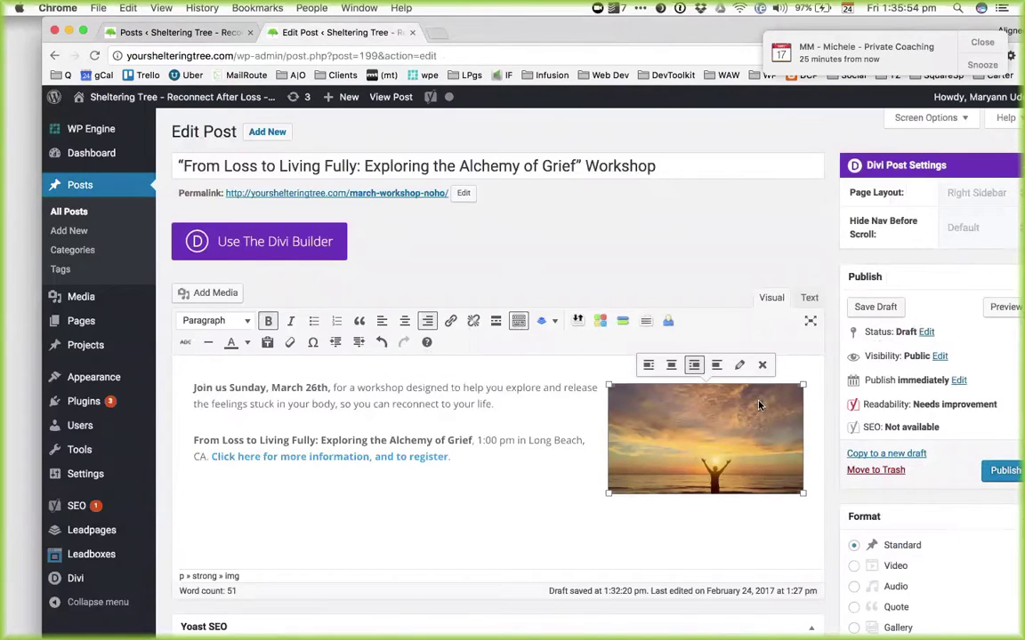
left_click(739, 368)
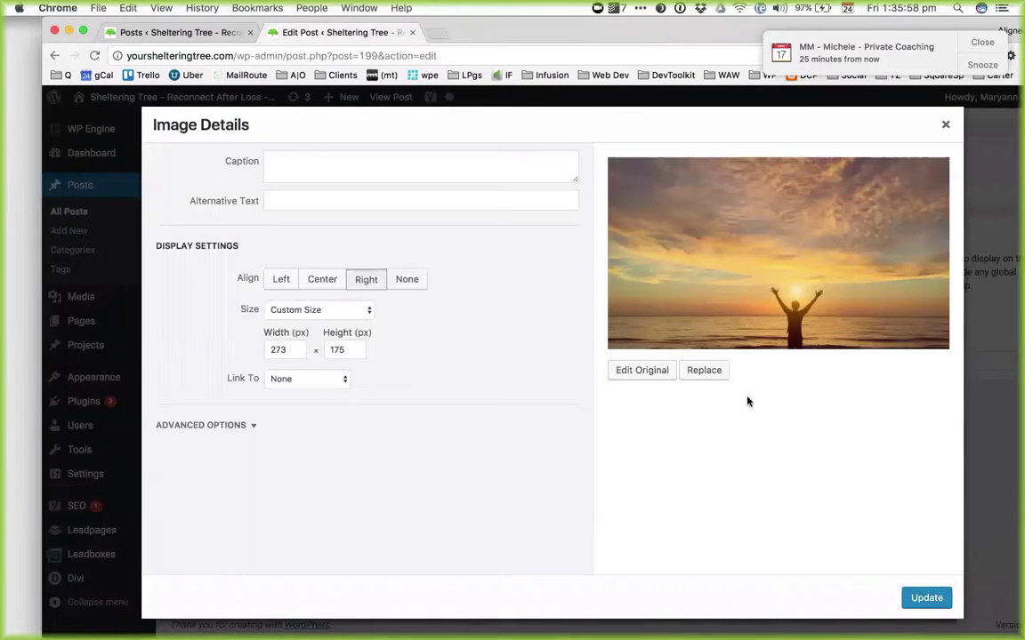
left_click(712, 372)
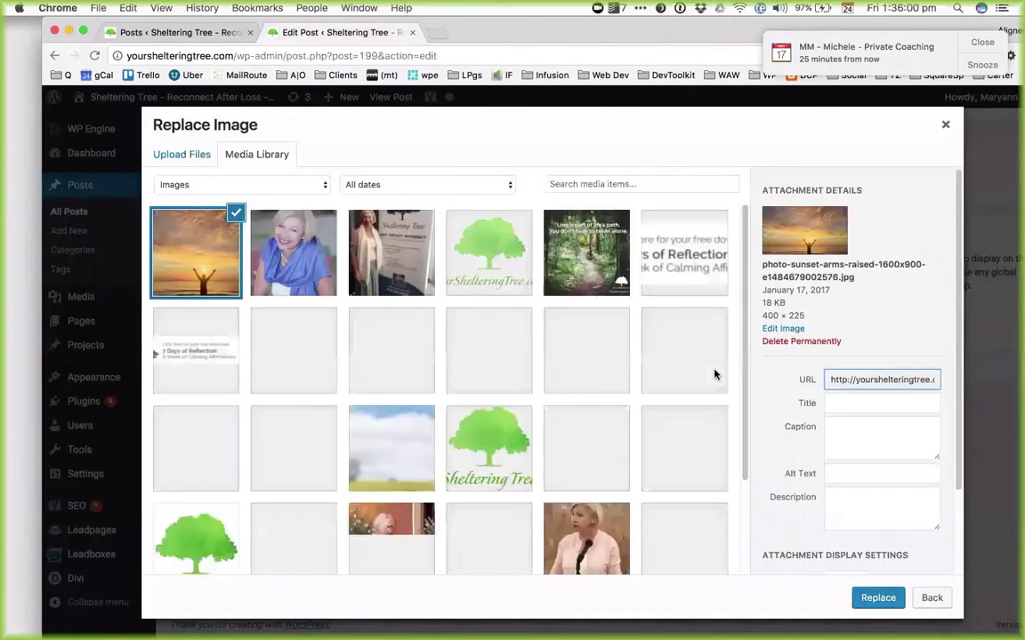
left_click(187, 158)
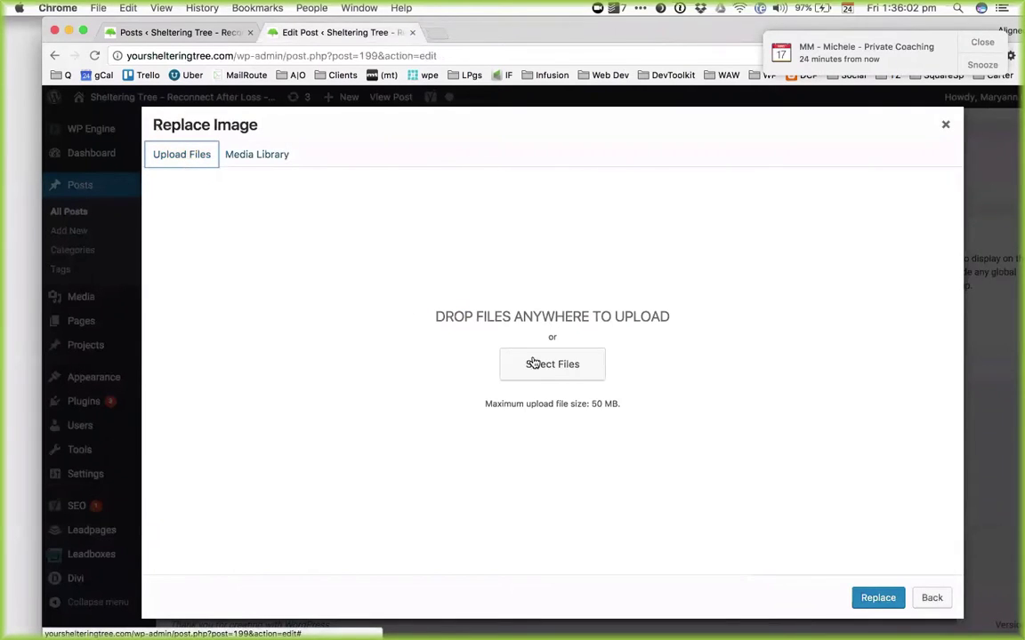
left_click(550, 367)
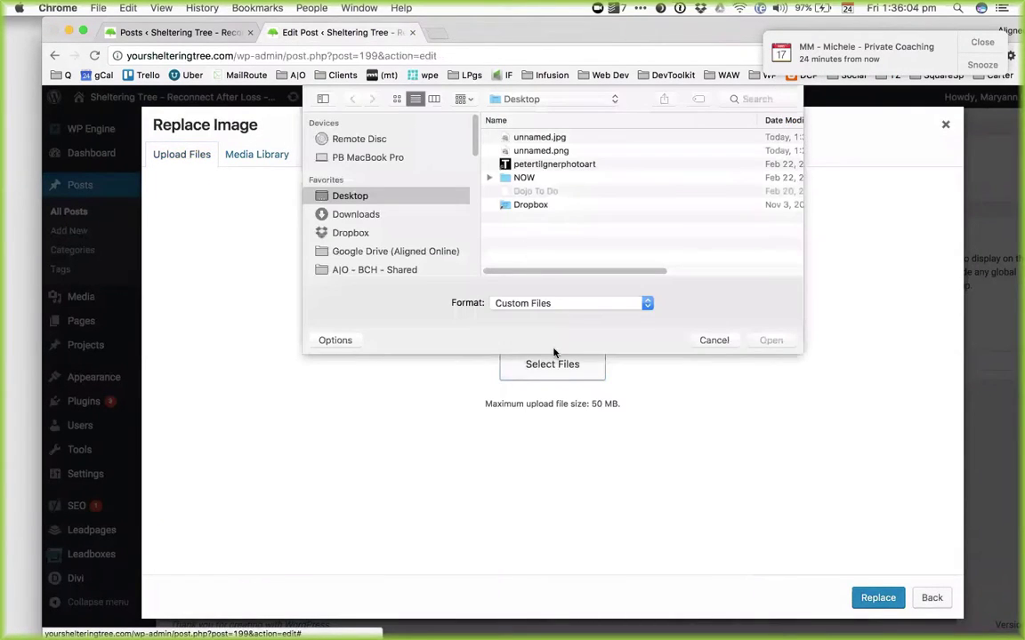
left_click(558, 137)
key("space")
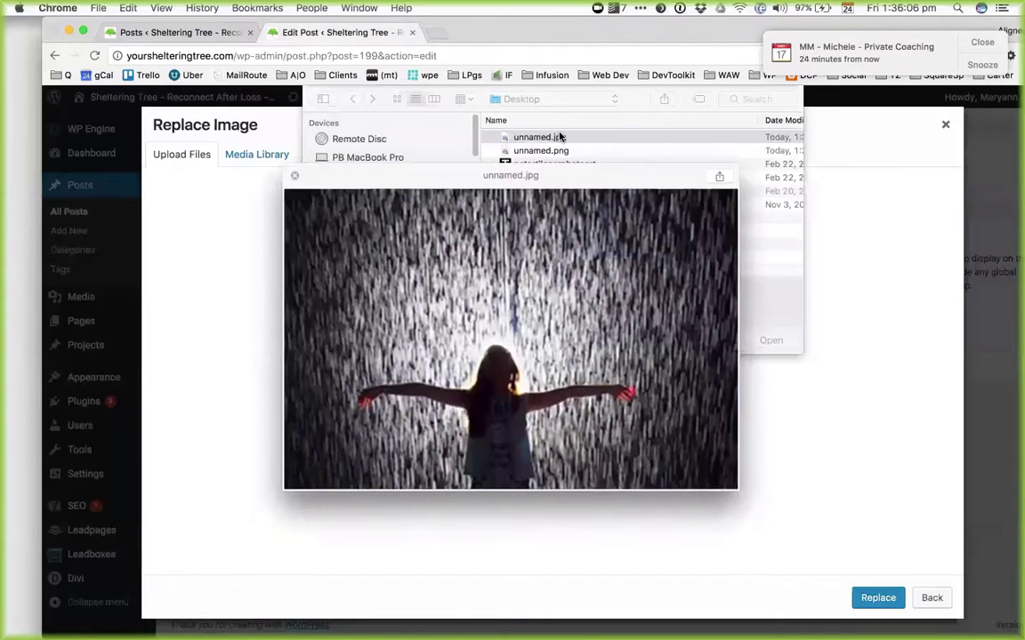
key("space")
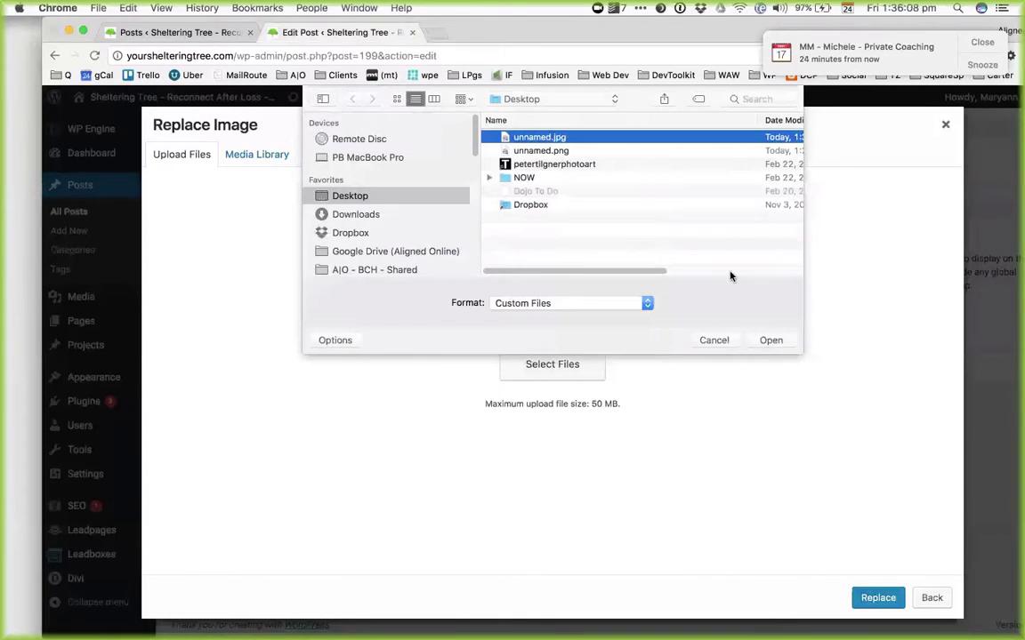
left_click(764, 341)
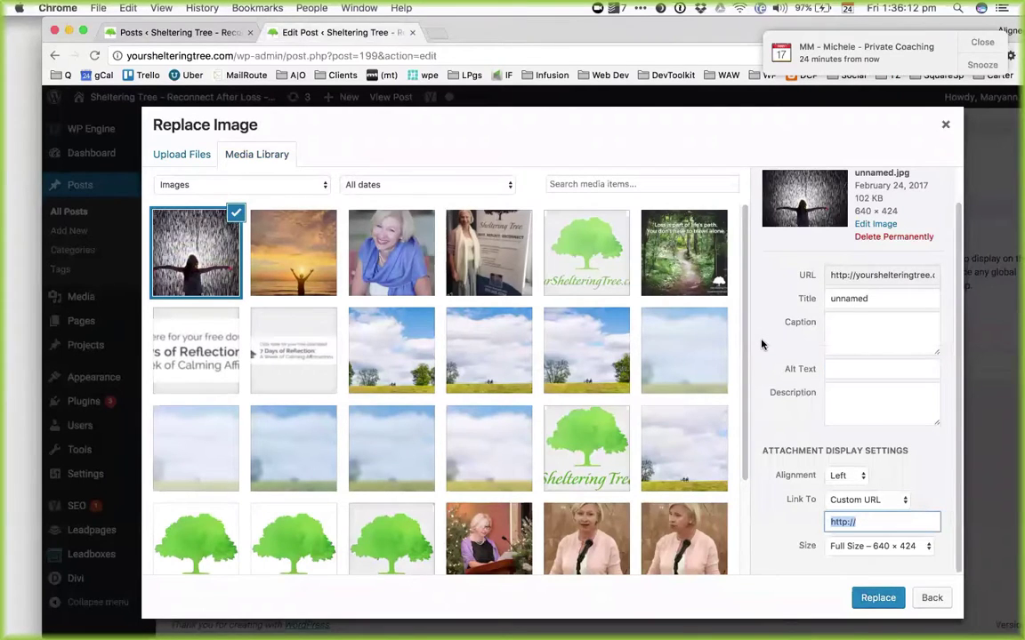
- Clear the uploaded image's title and replace the post's sunset picture with it
double_click(887, 298)
key("BackSpace")
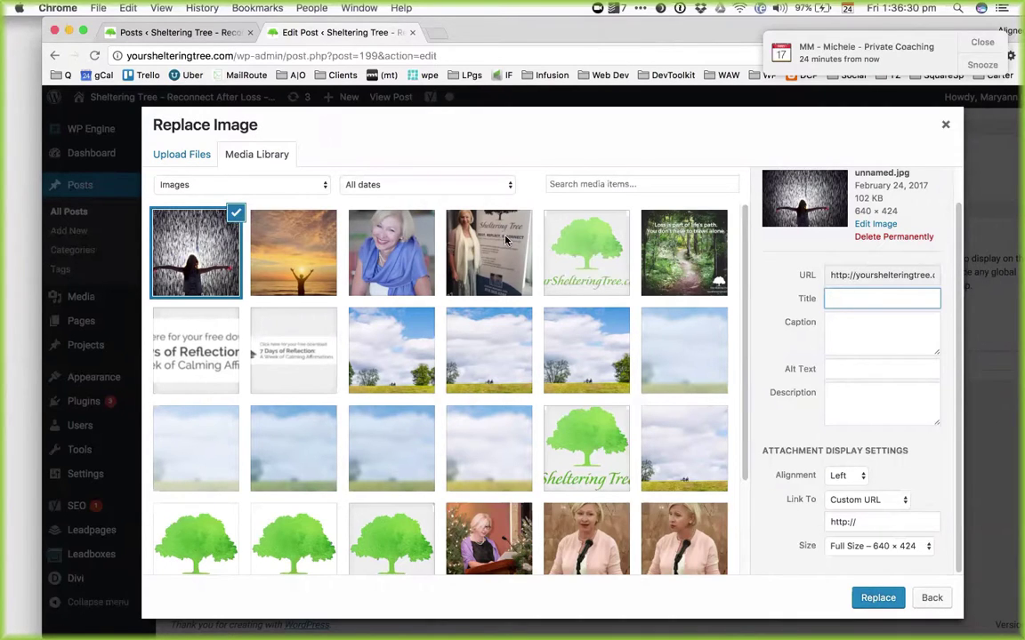
left_click(874, 600)
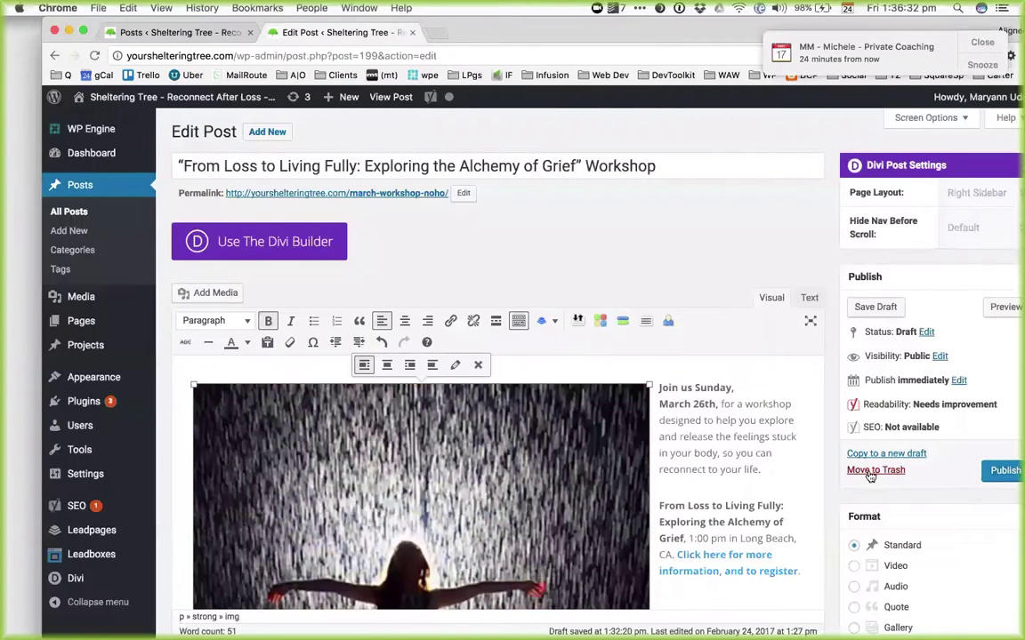
- Enlarge the browser window and save the workshop post as a draft
double_click(576, 31)
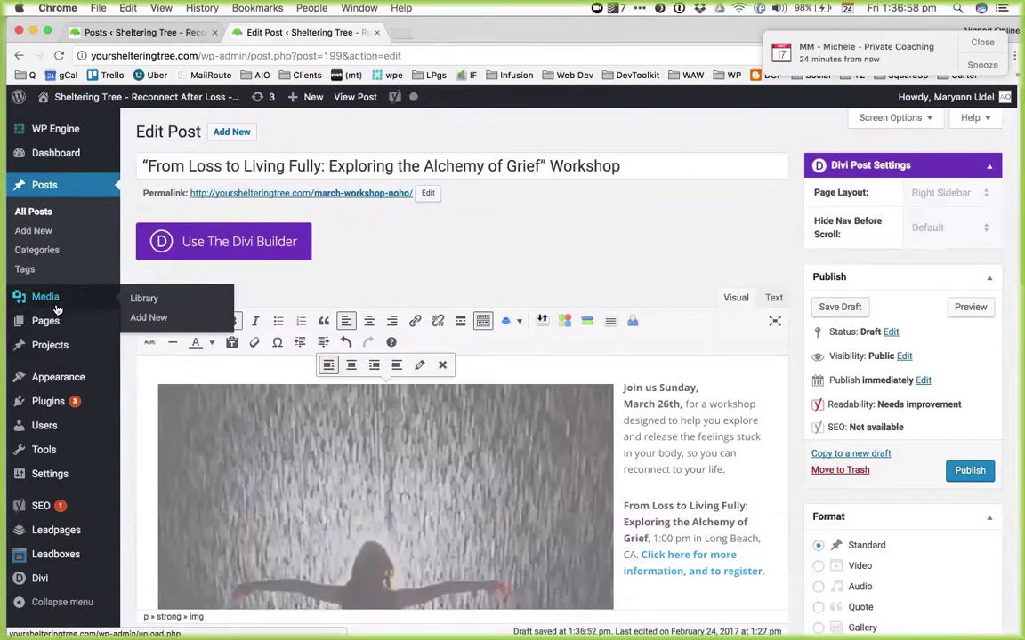
left_click(56, 307)
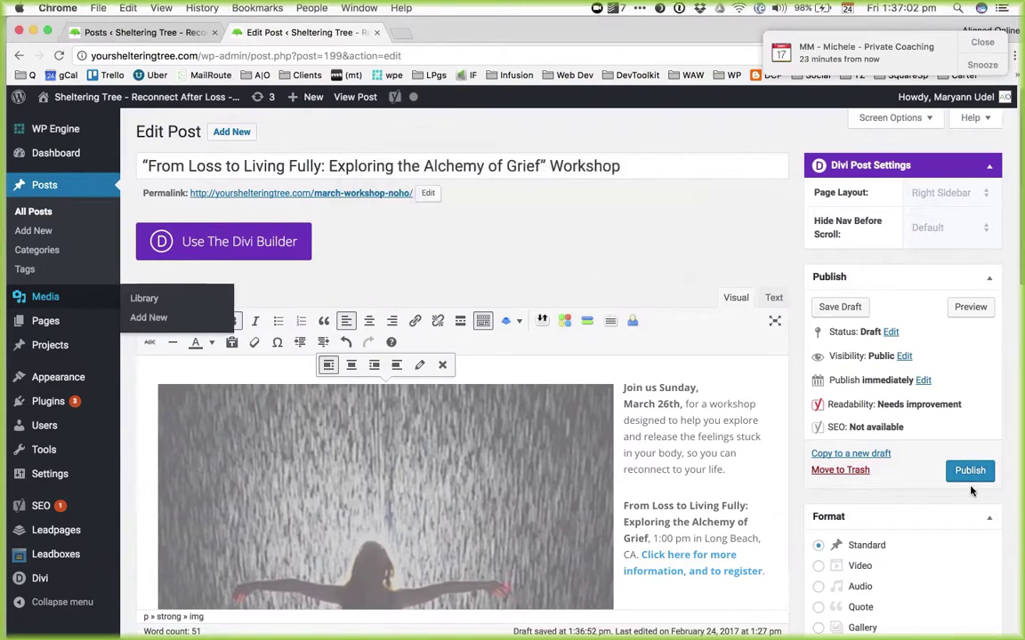
left_click(855, 312)
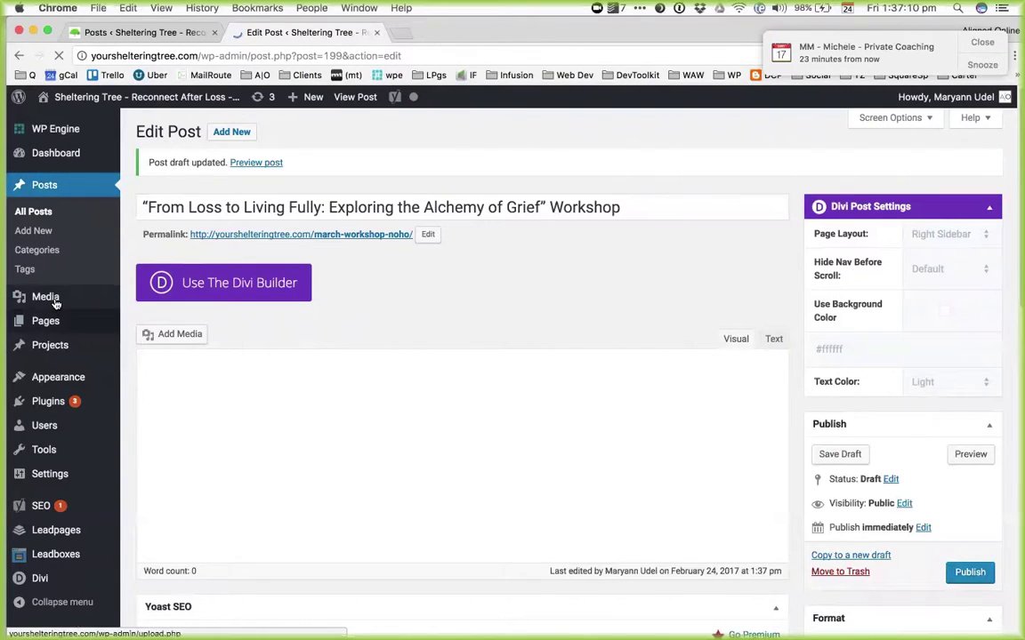
- Look at the file upload area of the Media Library and return to the workshop post's editor
left_click(45, 296)
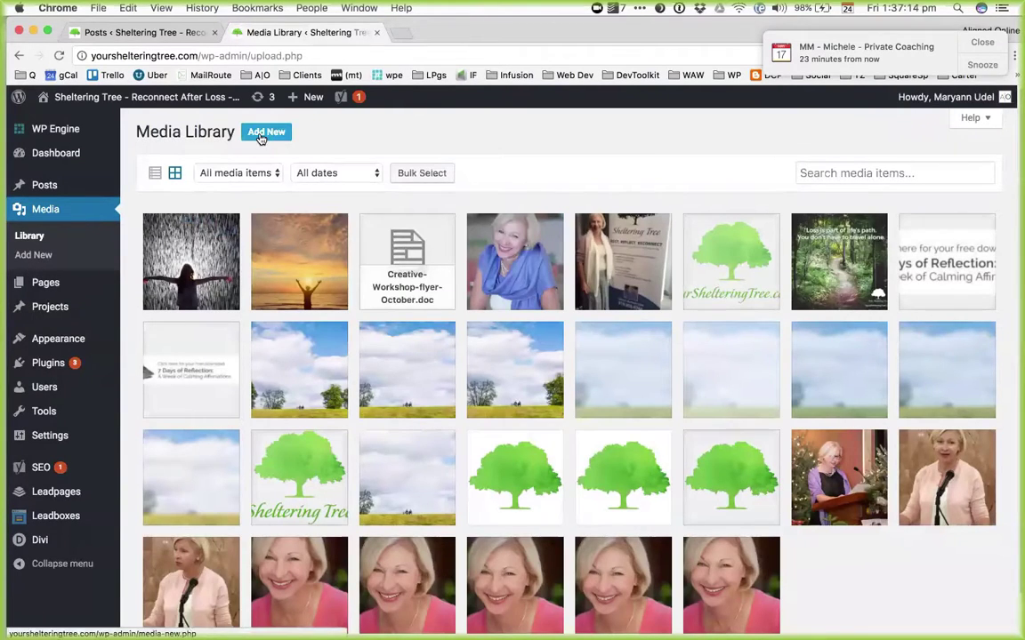
left_click(260, 138)
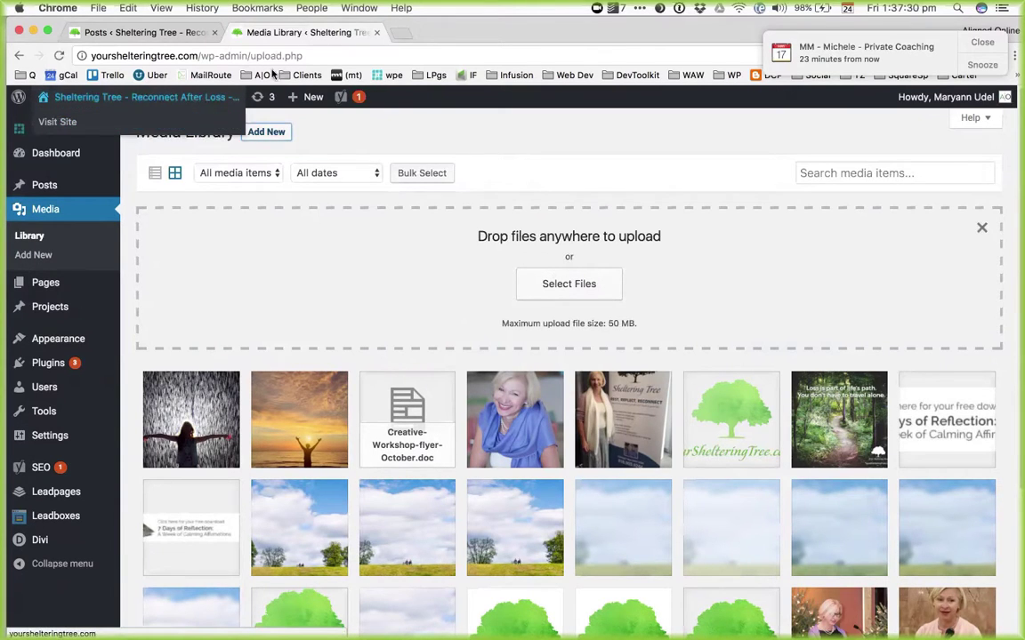
left_click(16, 57)
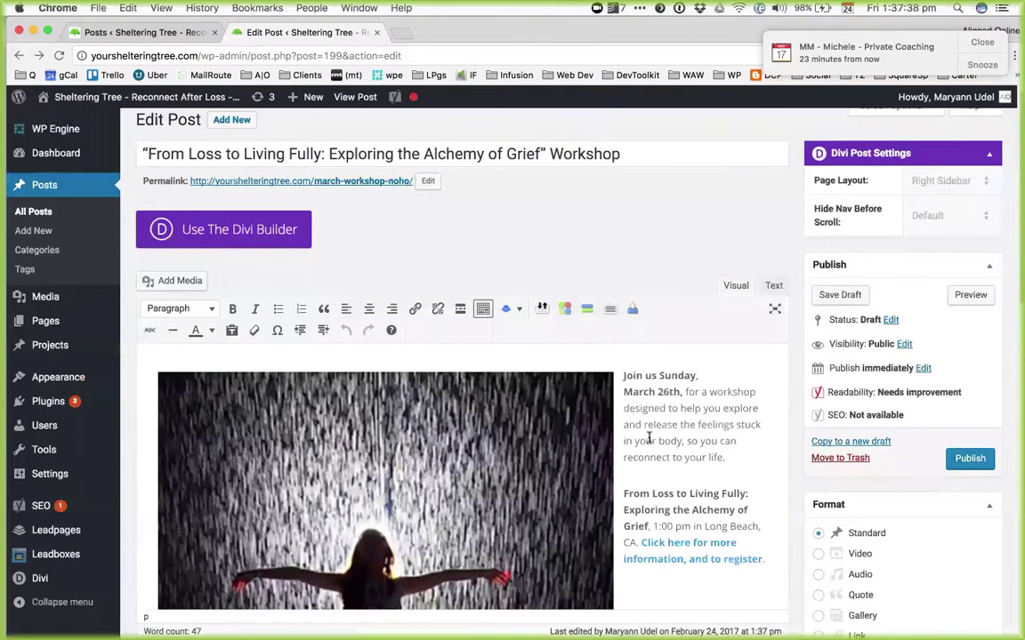
- Shrink the rain image in the post proportionally to less than half its width, keeping it beside the text
scroll(669, 438, "down", 2)
scroll(669, 438, "down", 1)
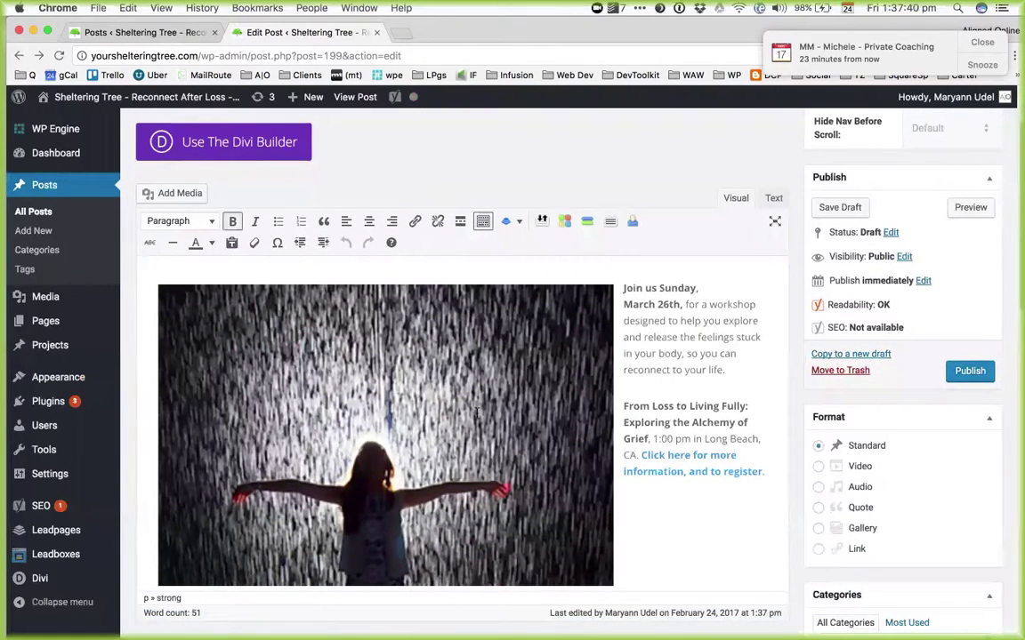
left_click(430, 371)
scroll(560, 529, "down", 2)
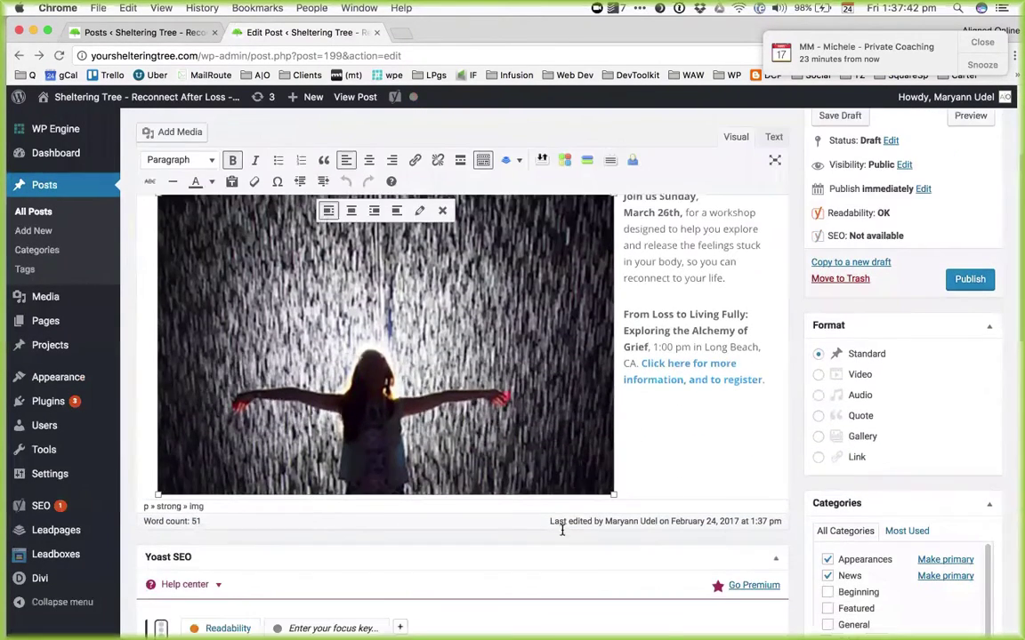
left_click_drag(613, 496, 359, 325)
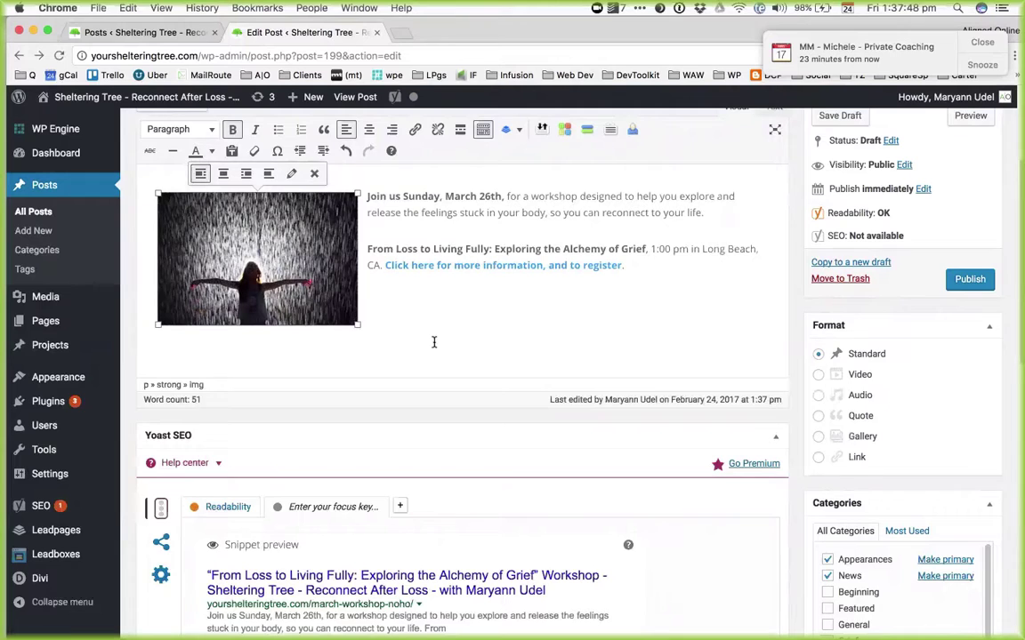
- Add a paragraph below the introduction reading "I'll be joined by" plus the co-host's name and credentials from the clipboard history
scroll(434, 342, "up", 3)
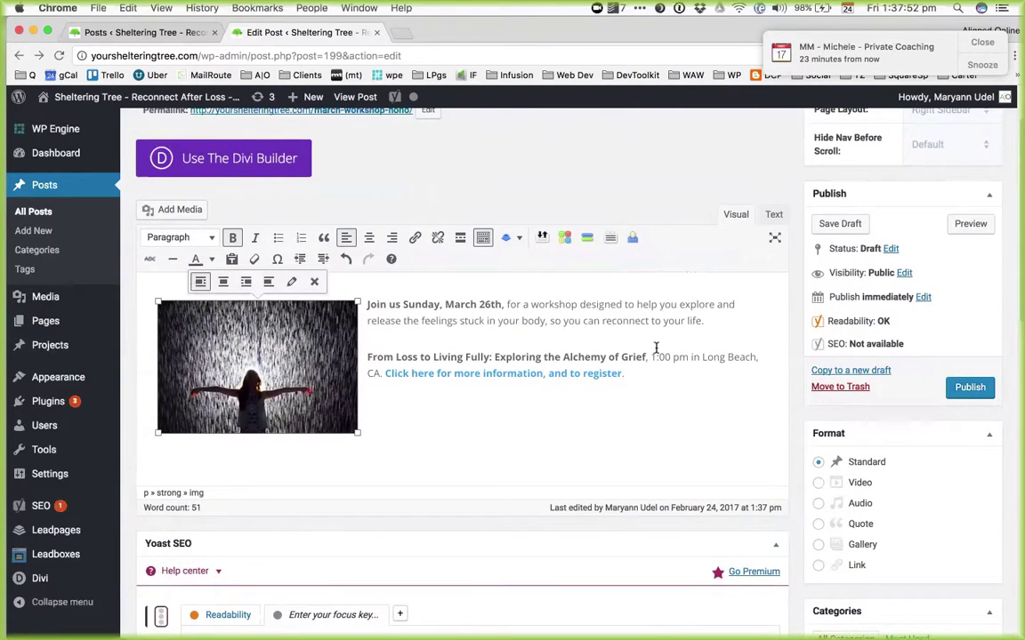
left_click(655, 316)
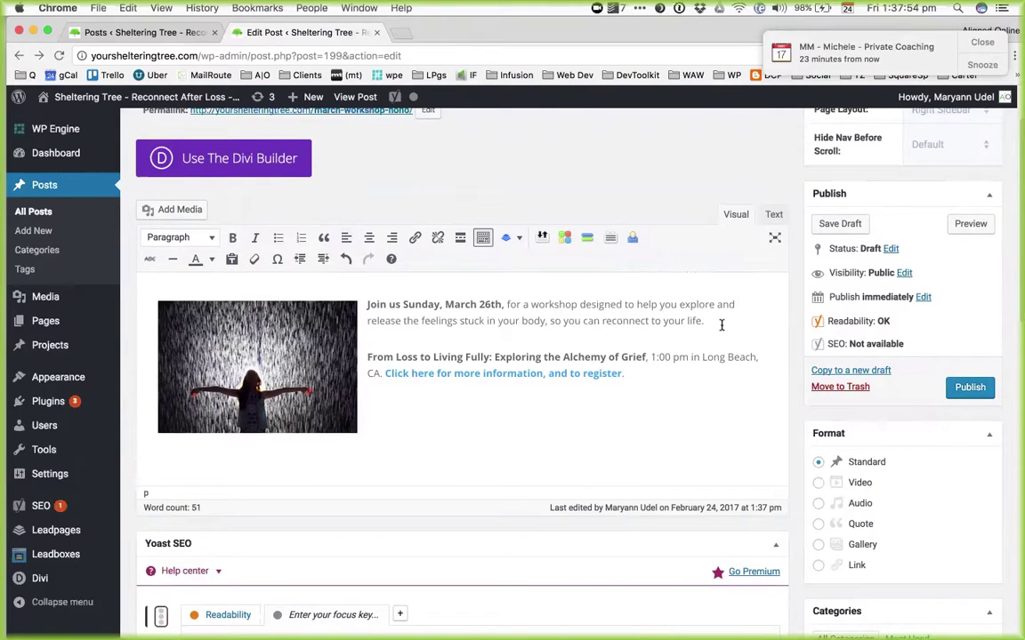
key("Return")
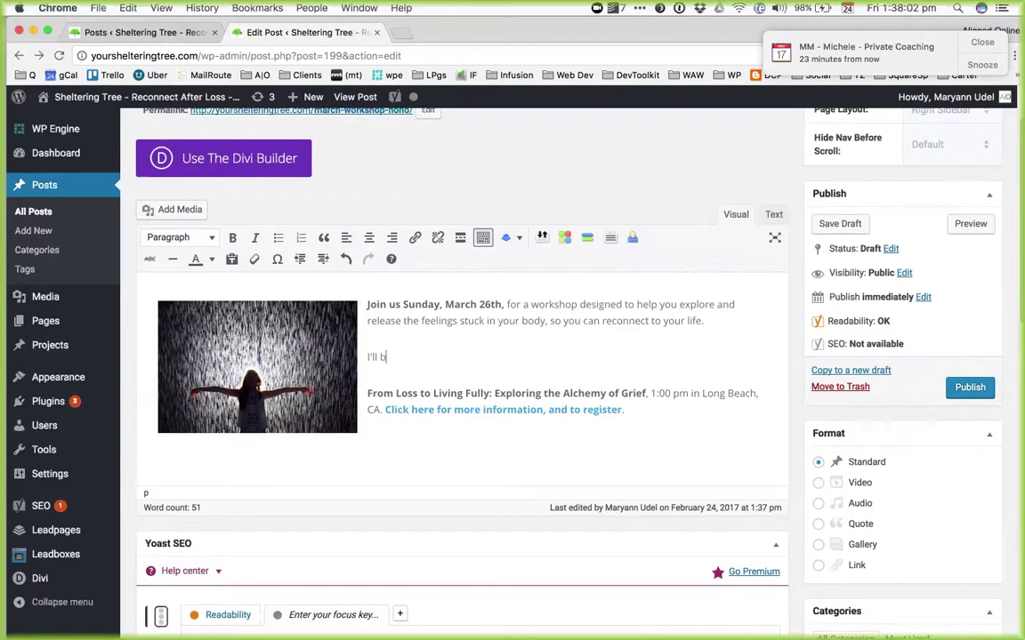
type("I'll be joined b")
key("super+shift+v")
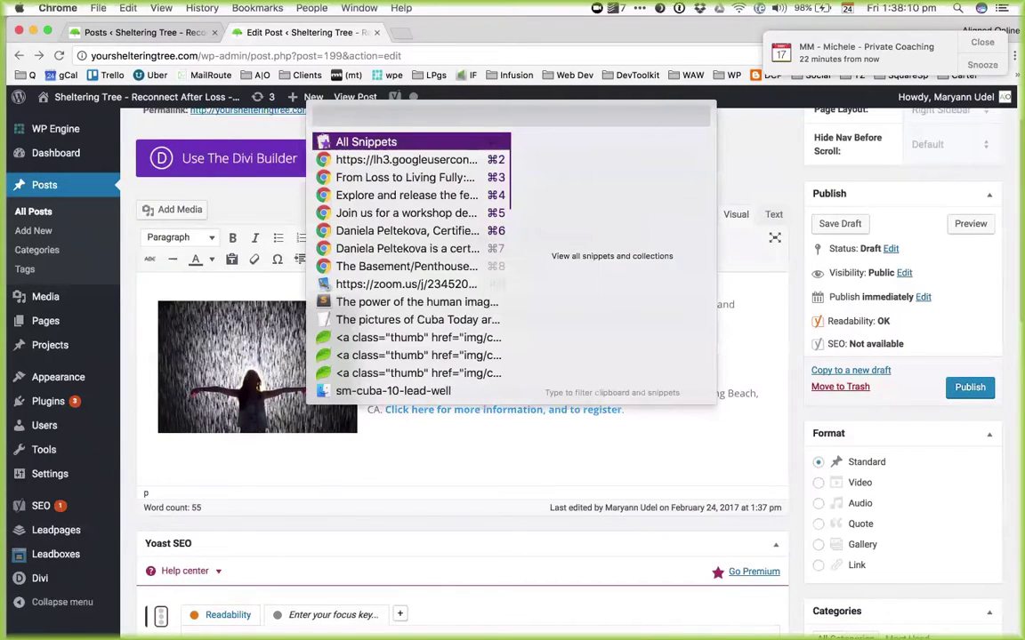
key("Down")
key("Down")
key("Down")
key("Down")
key("Down")
key("Return")
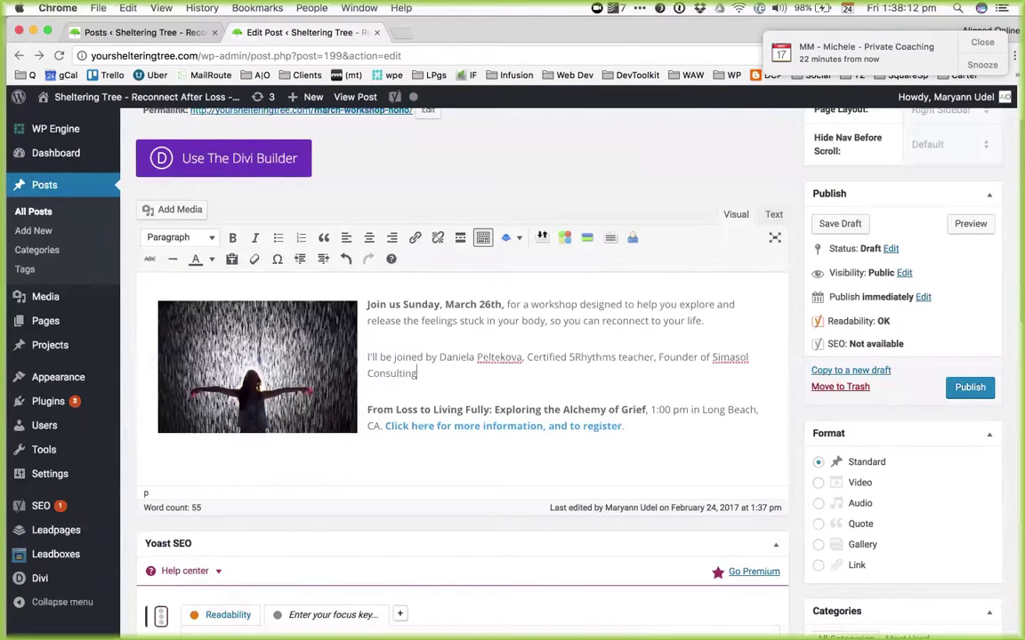
- Reword the end of the co-host's credentials to read "and founder of Simasol Consulting."
left_click(664, 357)
key("BackSpace")
type("and founder")
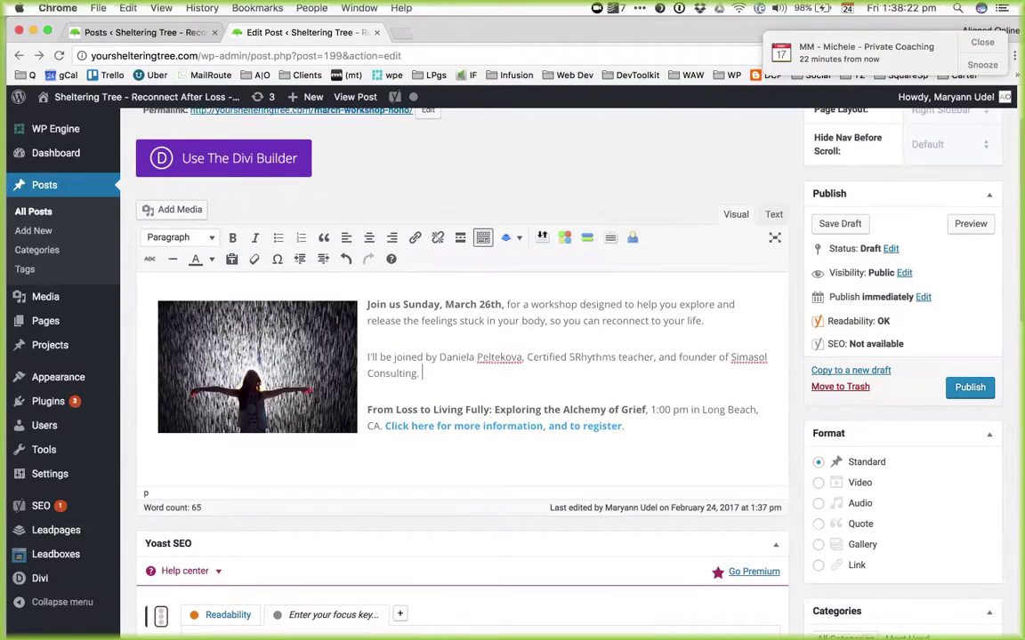
- Insert the co-host's full biography from the clipboard history after the "Simasol Consulting." sentence
key("super+shift+v")
key("Down")
key("Down")
key("Down")
key("Down")
key("Down")
key("Down")
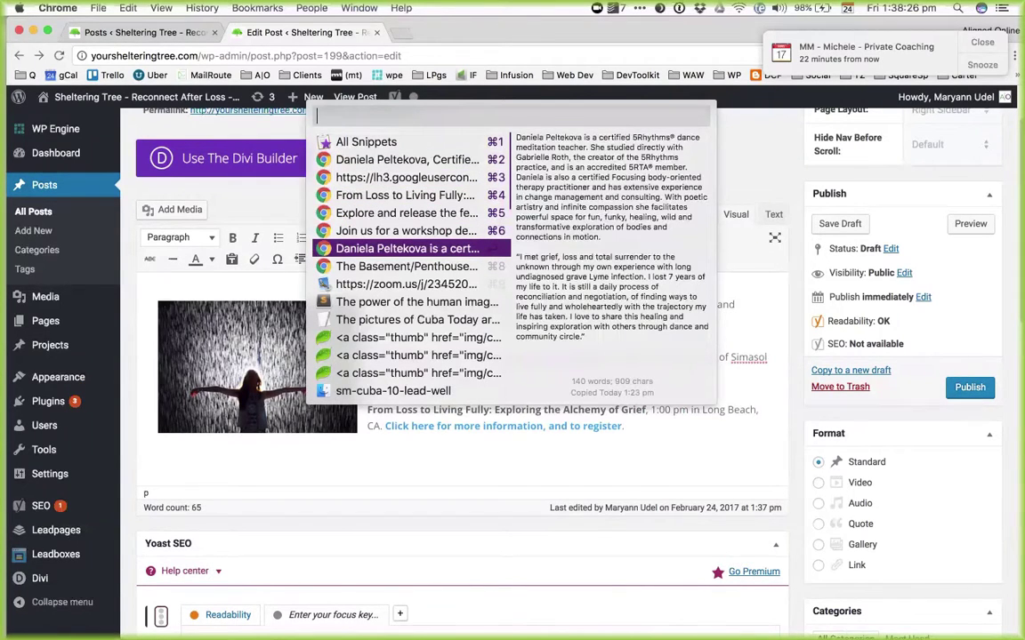
key("Return")
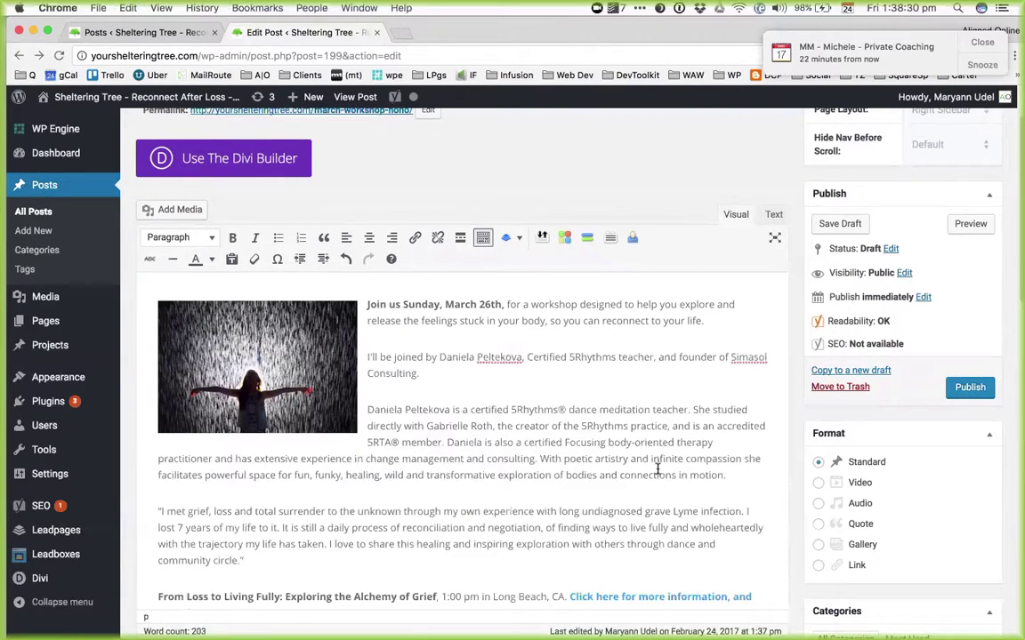
- Trim the biography to a sentence running from "She is a certified Focusing body-oriented therapy practitioner" to "change management and consulting." within the co-host paragraph, removing the quote
left_click(475, 385)
left_click_drag(367, 409, 517, 440)
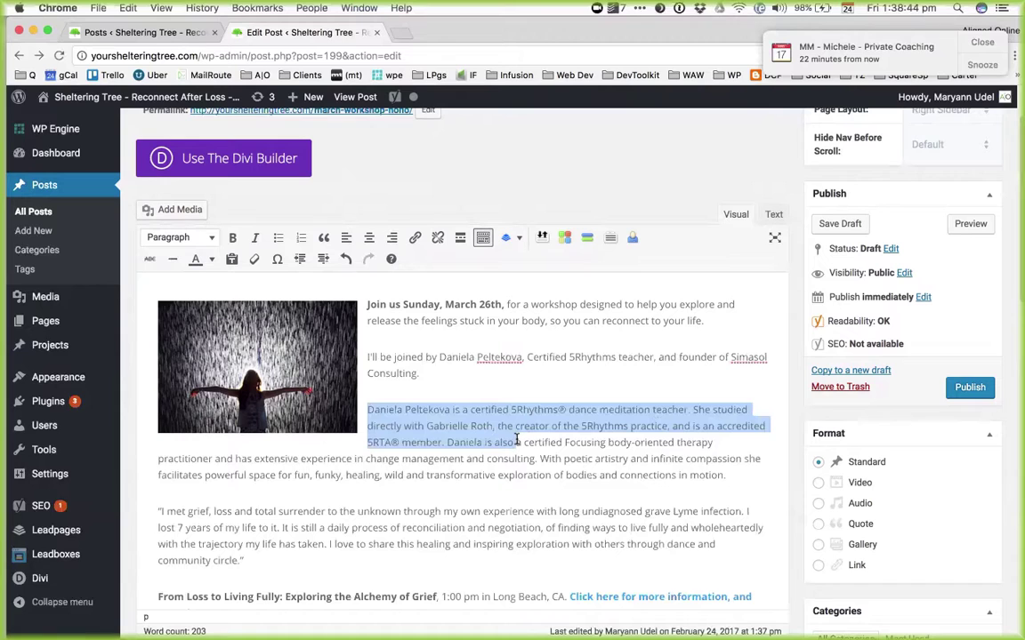
key("BackSpace")
type("She is a certified Focusing body-oriented therapy practitioner and has")
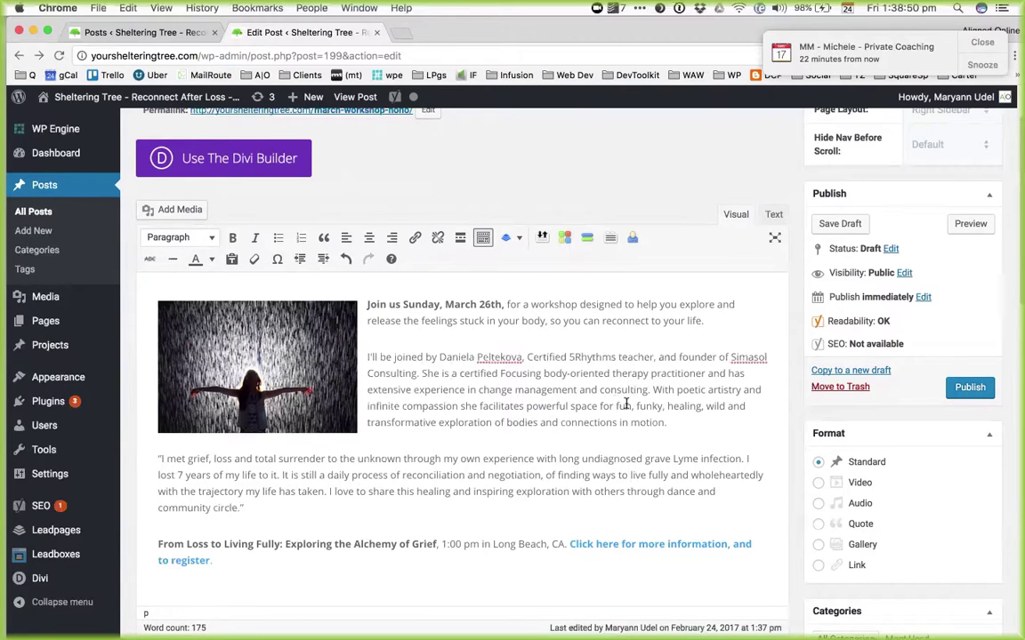
left_click_drag(653, 391, 729, 523)
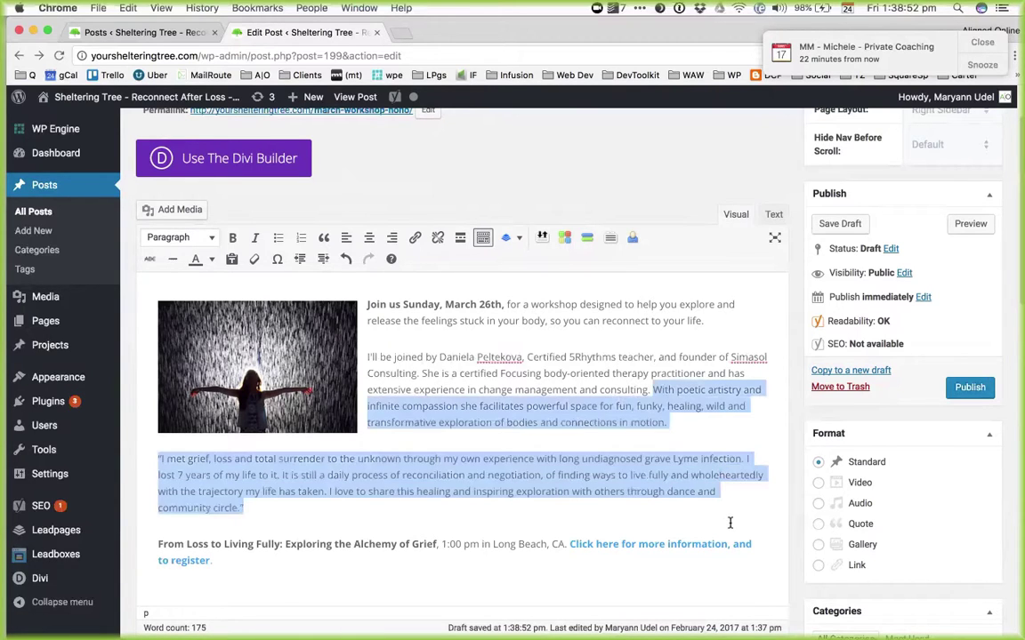
key("BackSpace")
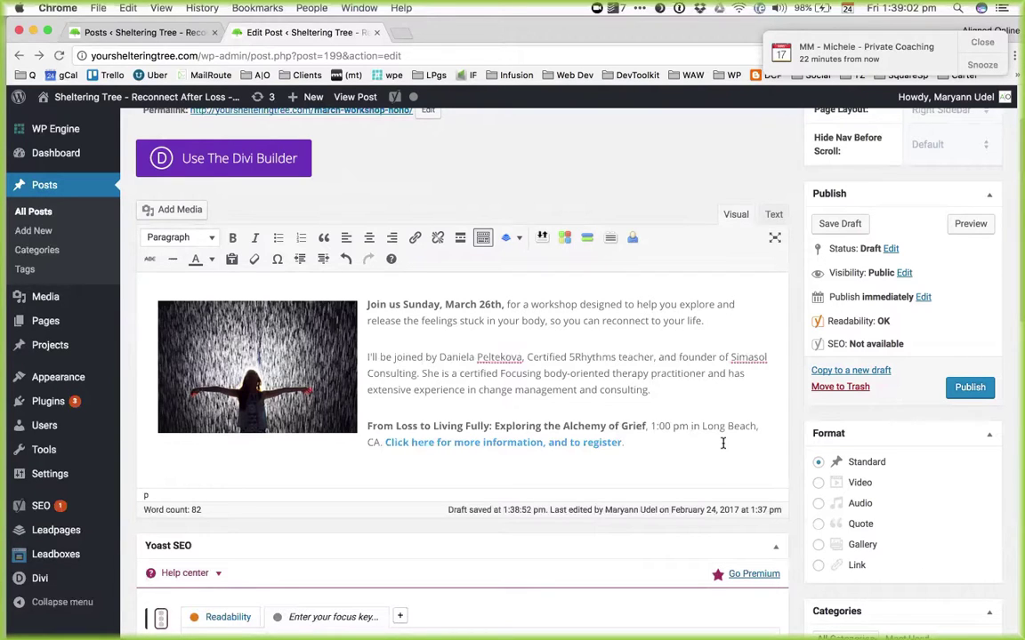
- Change the workshop's city in the last paragraph to North Hollywood
left_click_drag(703, 427, 755, 427)
type("North")
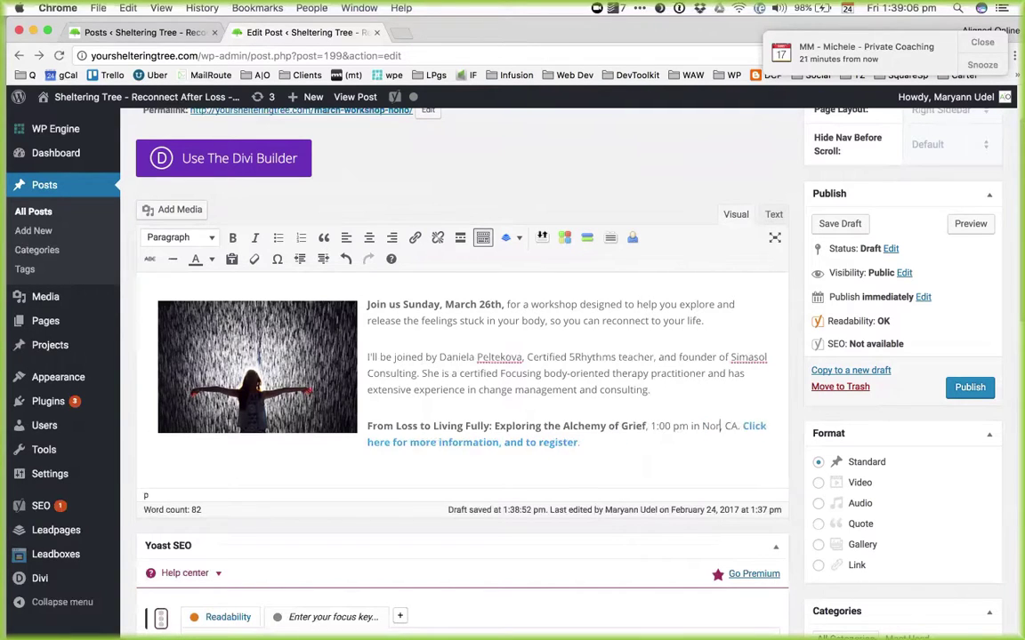
type(" Hollyw")
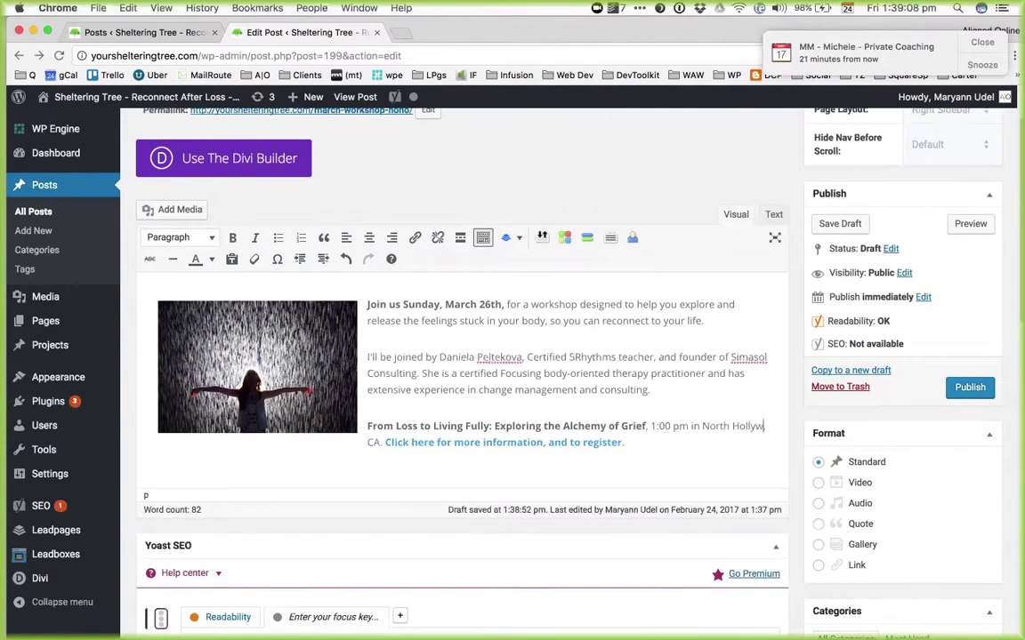
type("ood,")
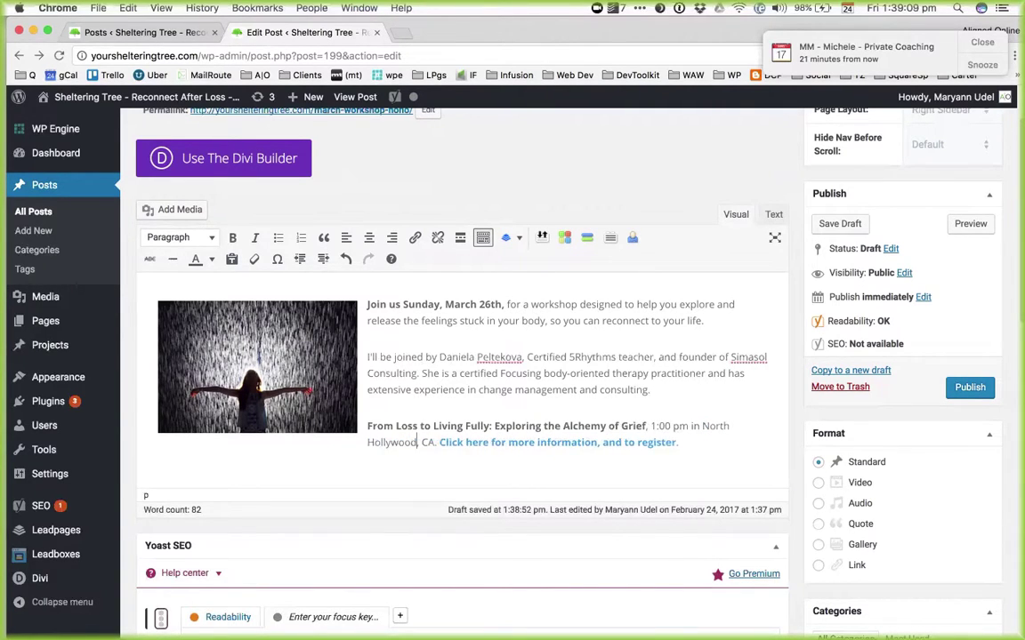
- Select the post's registration link text, then reopen Leadpages and show the publishing options of the From Loss to Living Fully page
left_click(672, 443)
left_click_drag(672, 443, 442, 446)
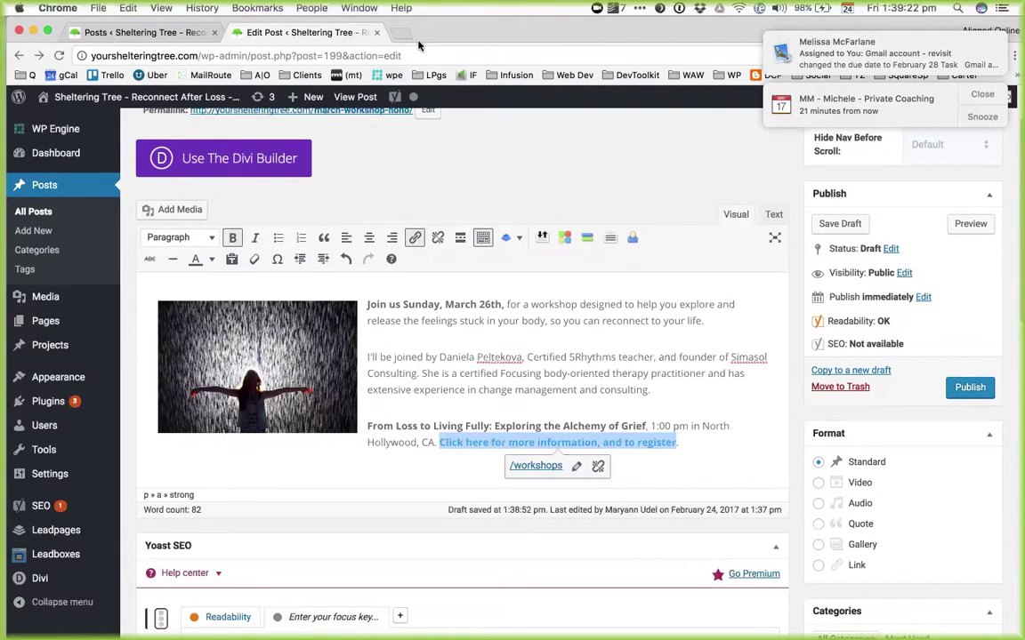
left_click(194, 8)
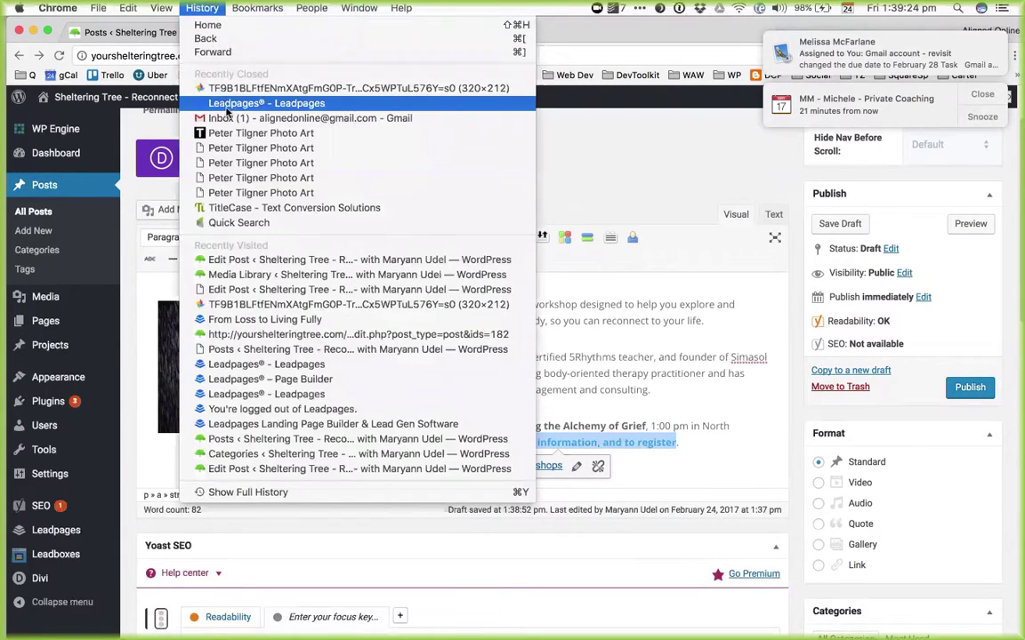
left_click(227, 104)
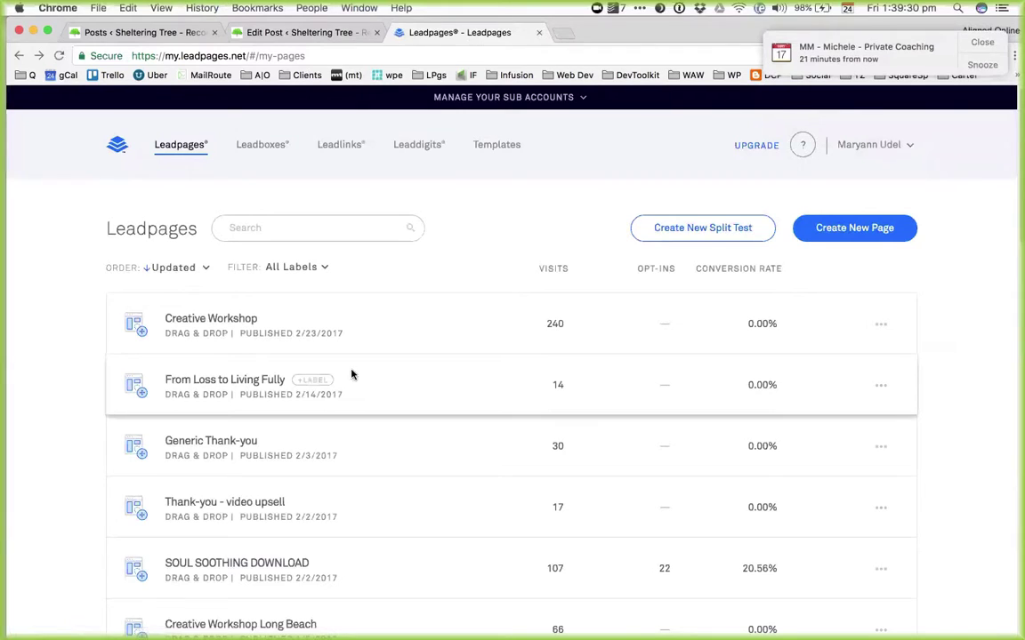
left_click(879, 385)
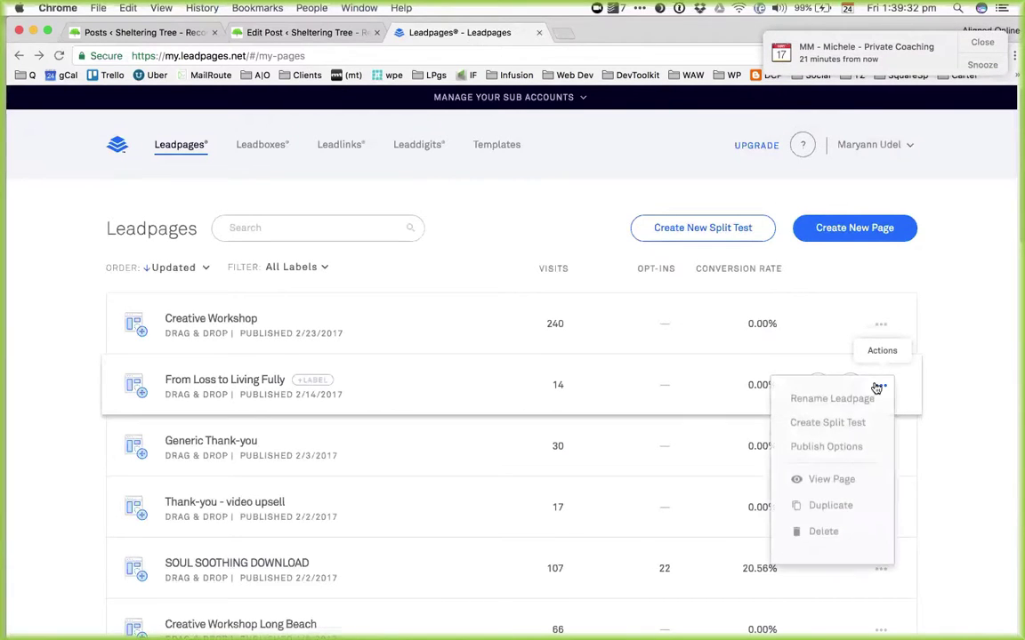
left_click(800, 449)
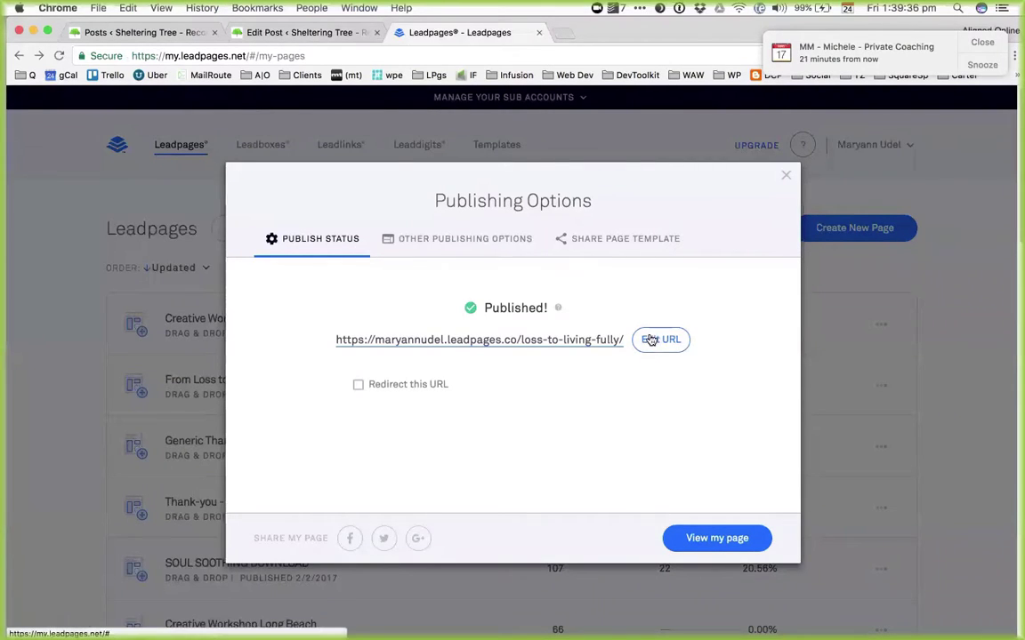
left_click(672, 342)
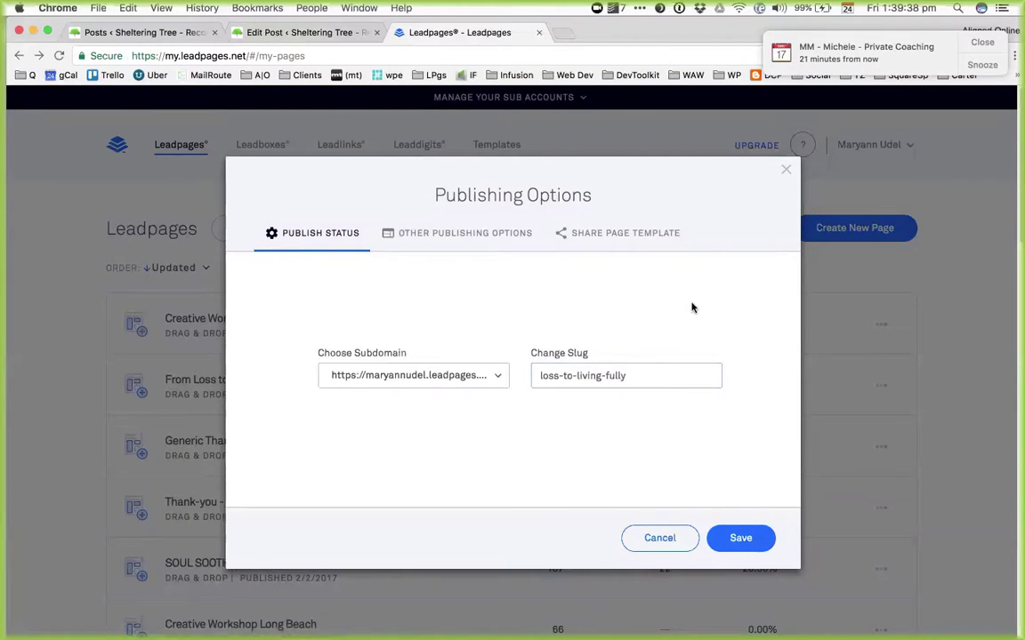
left_click(662, 539)
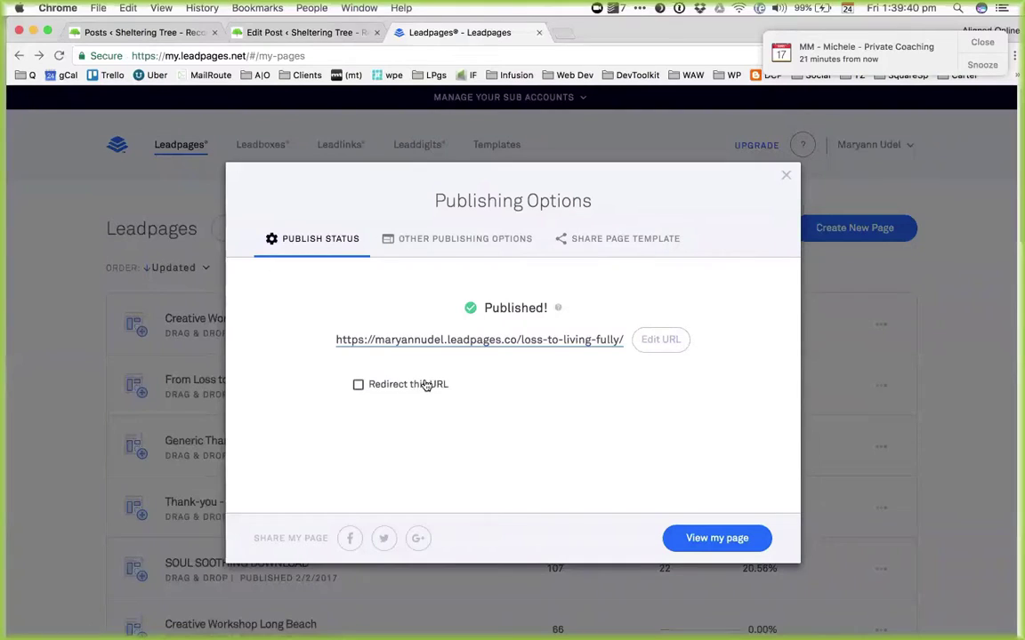
left_click_drag(299, 344, 593, 358)
left_click(593, 359)
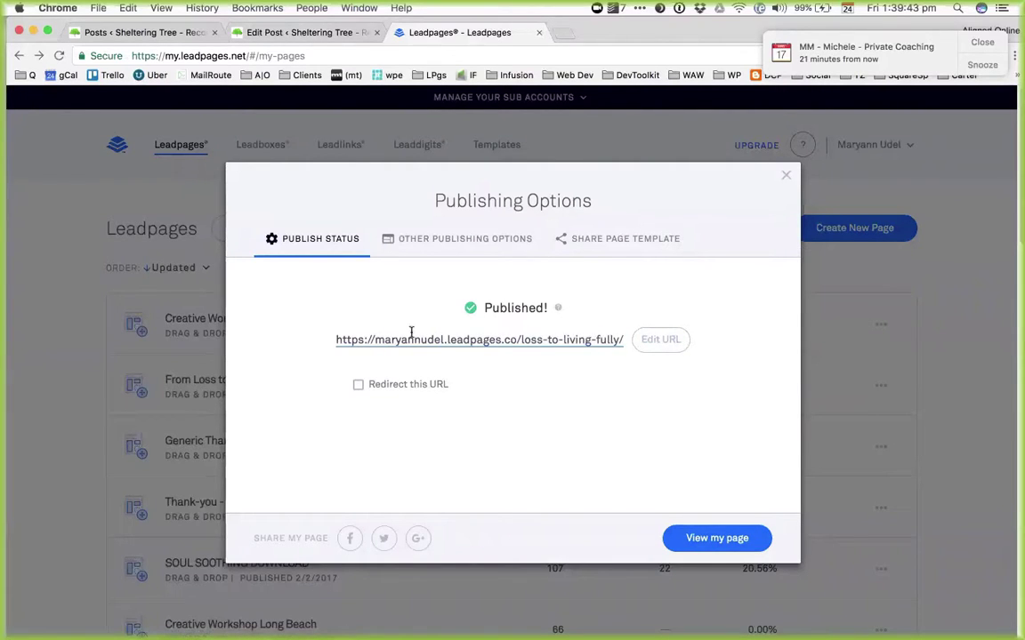
triple_click(332, 339)
left_click(332, 337)
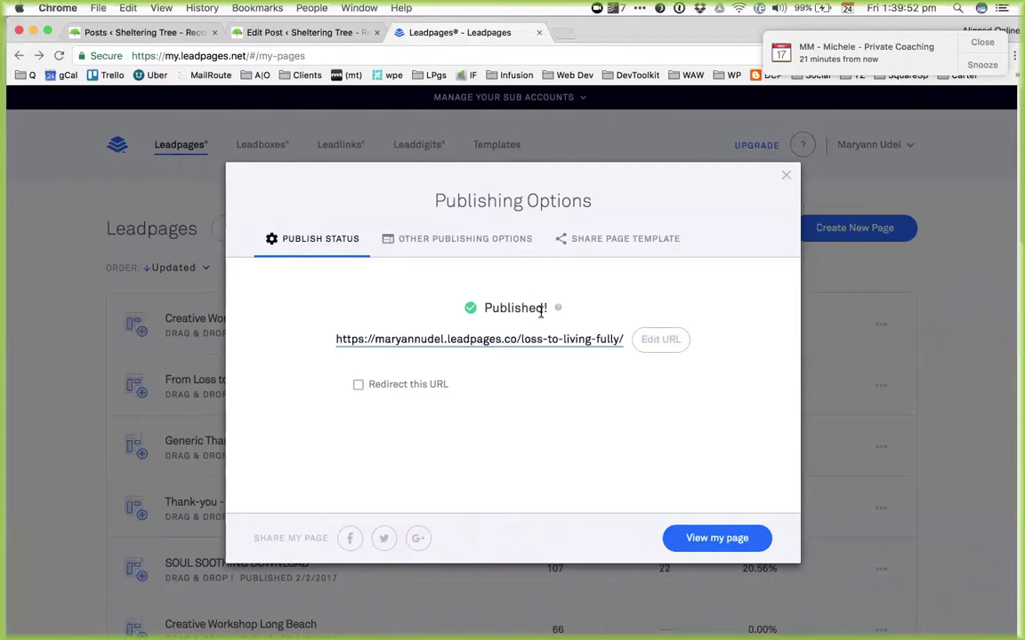
- Open the published From Loss to Living Fully page, copy its web address and return to the post editor
left_click(368, 343)
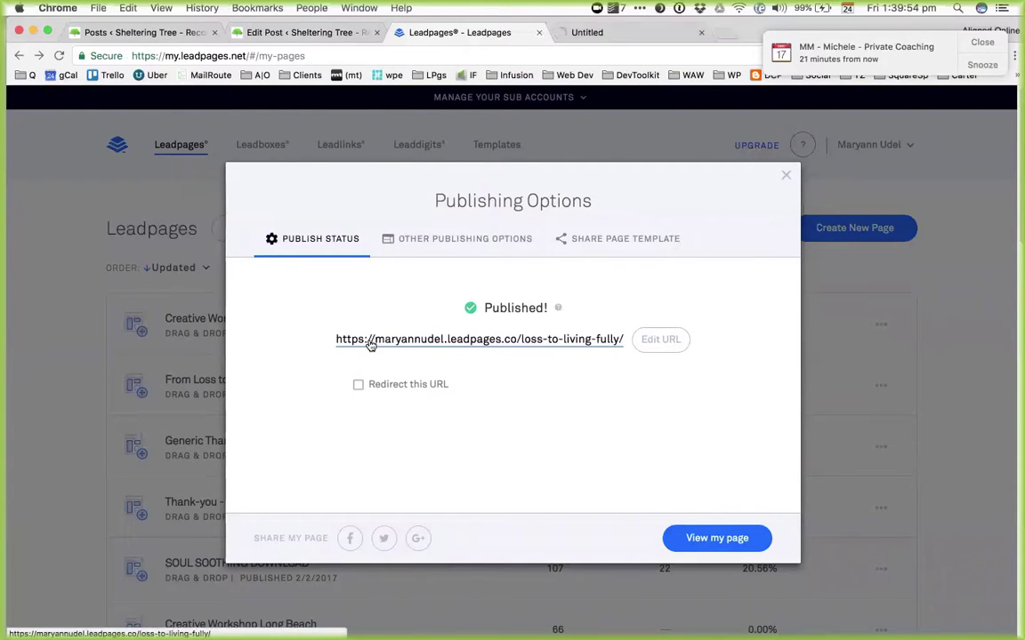
left_click(631, 32)
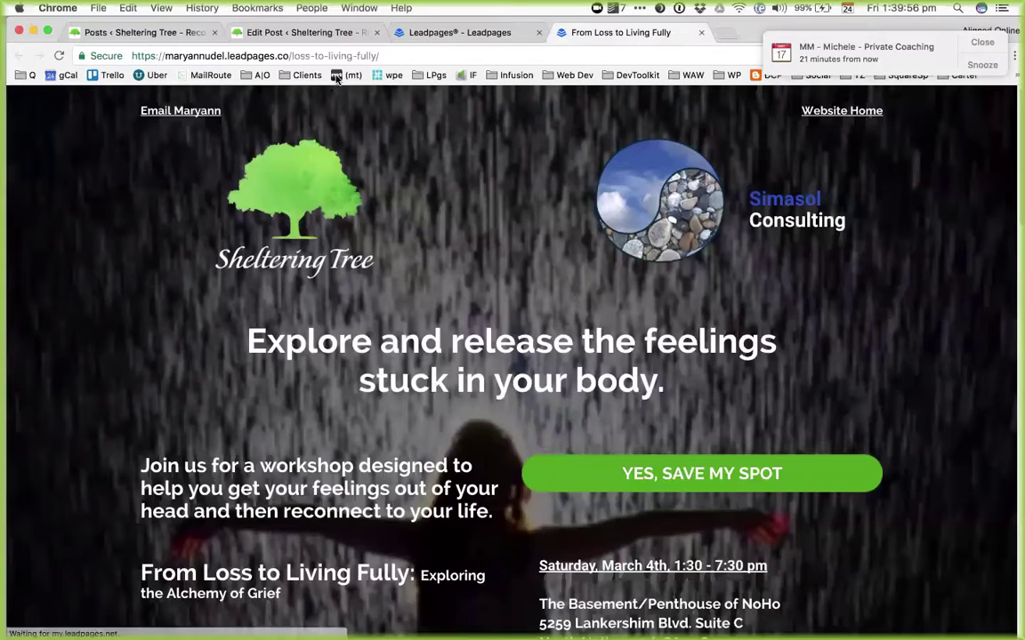
left_click(391, 56)
key("super+w")
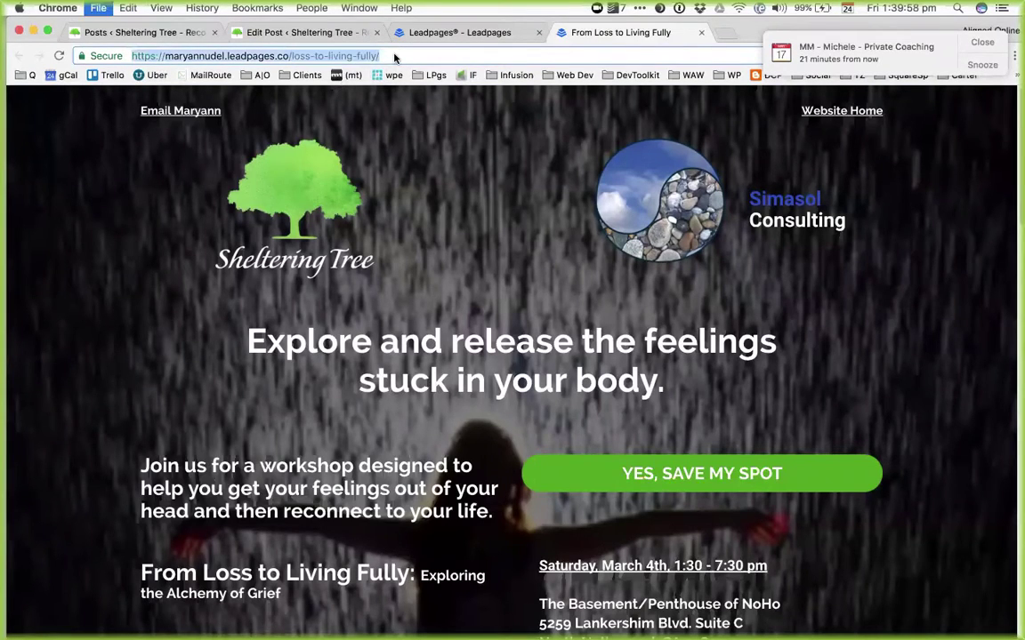
key("super+w")
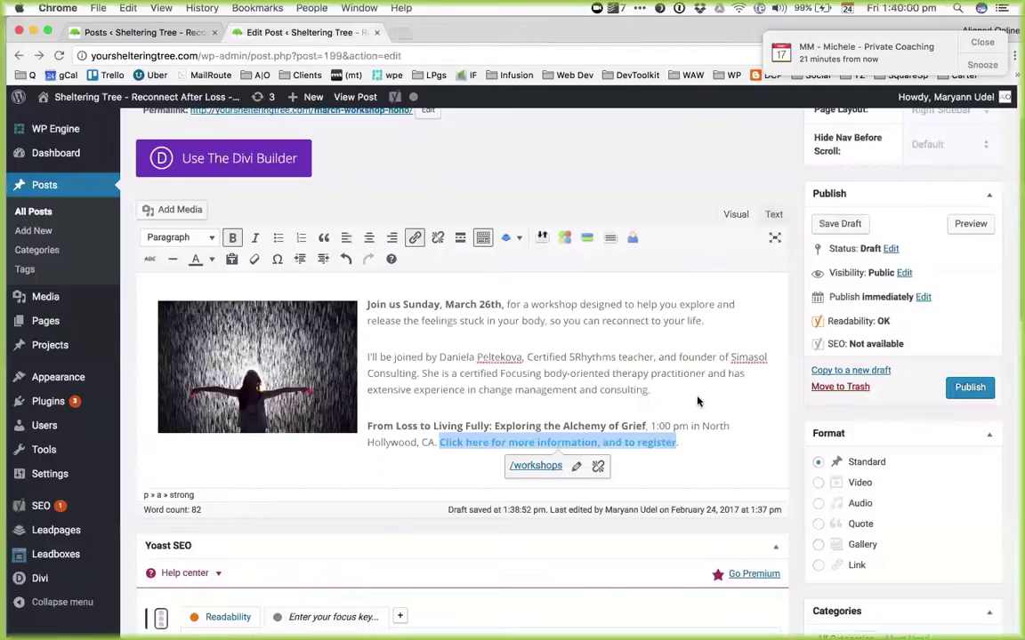
- Point the registration link to the copied loss-to-living-fully Leadpages address, make it open in a new tab, and save the draft
left_click(576, 466)
key("super+c")
key("super+v")
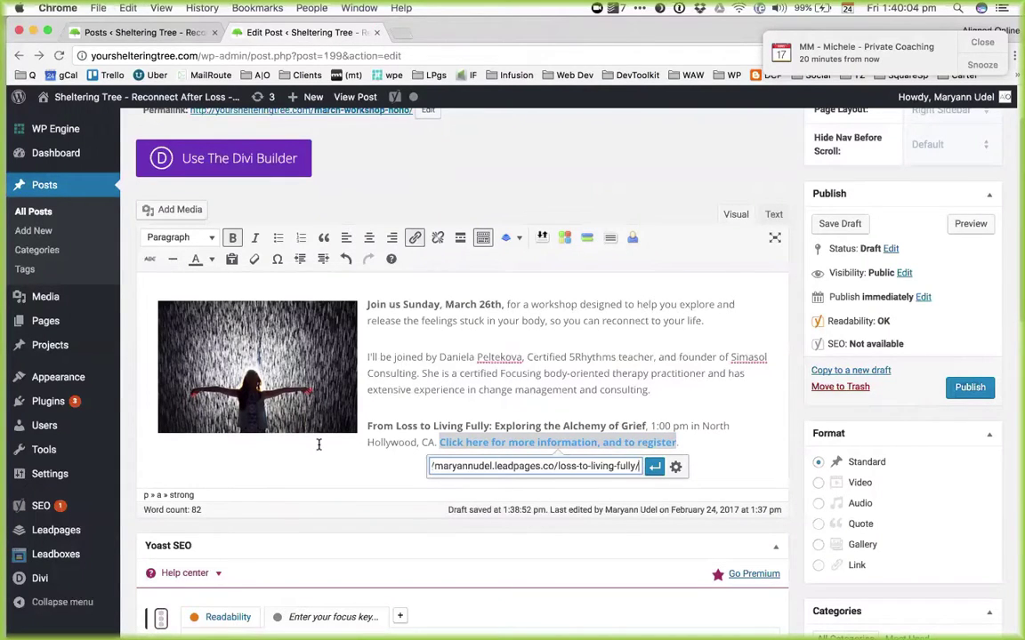
left_click(677, 467)
left_click(677, 467)
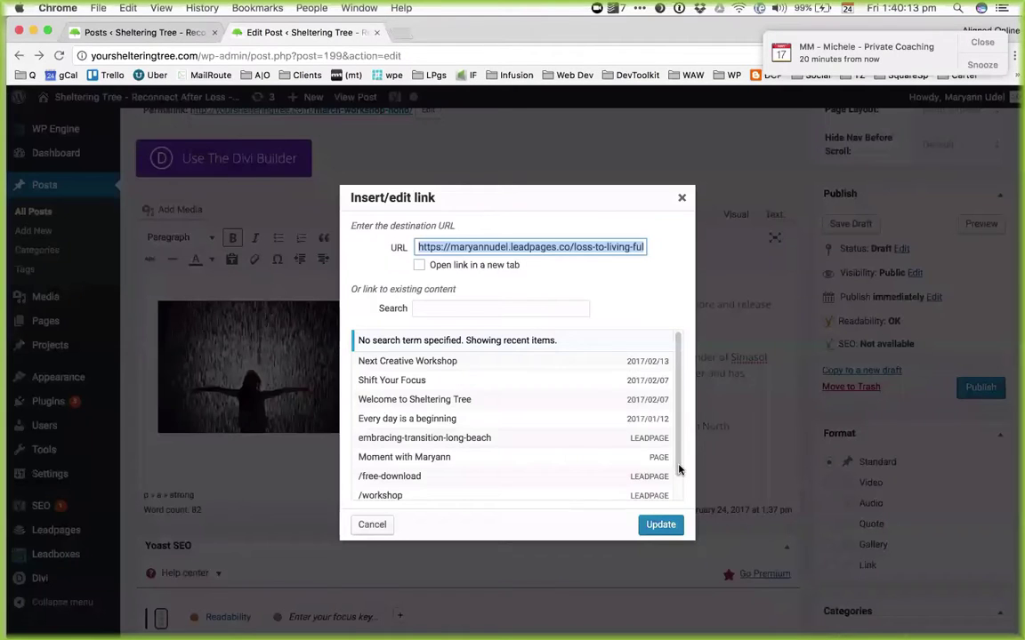
left_click(419, 267)
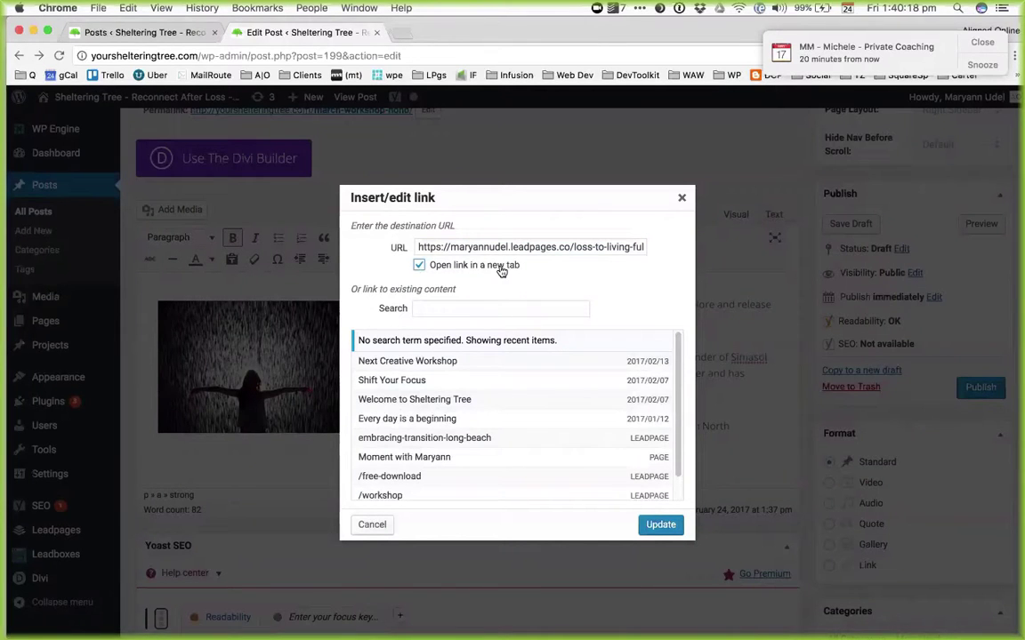
left_click(660, 525)
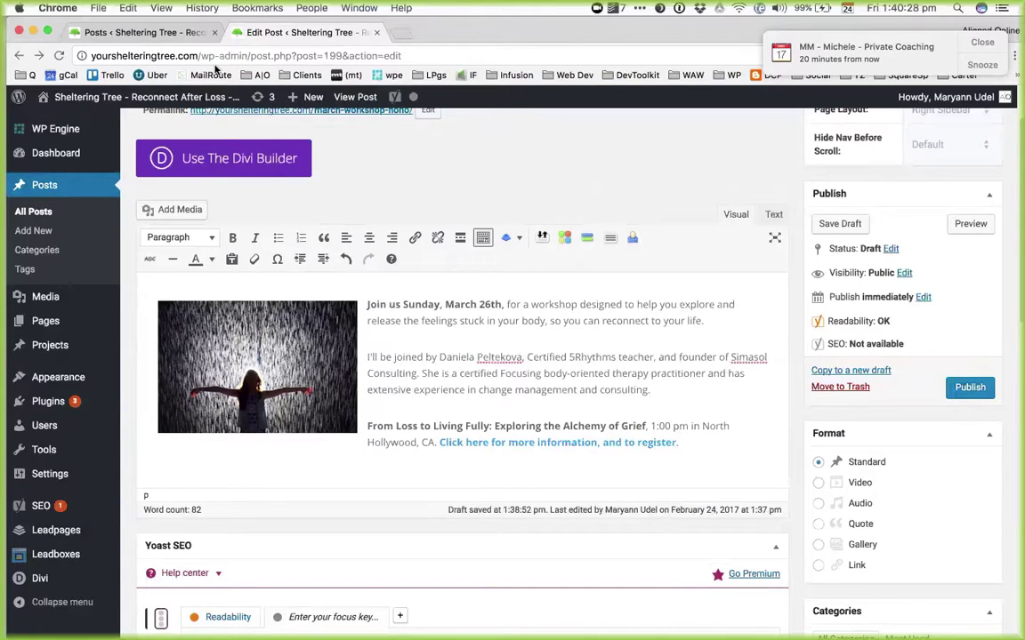
left_click(846, 223)
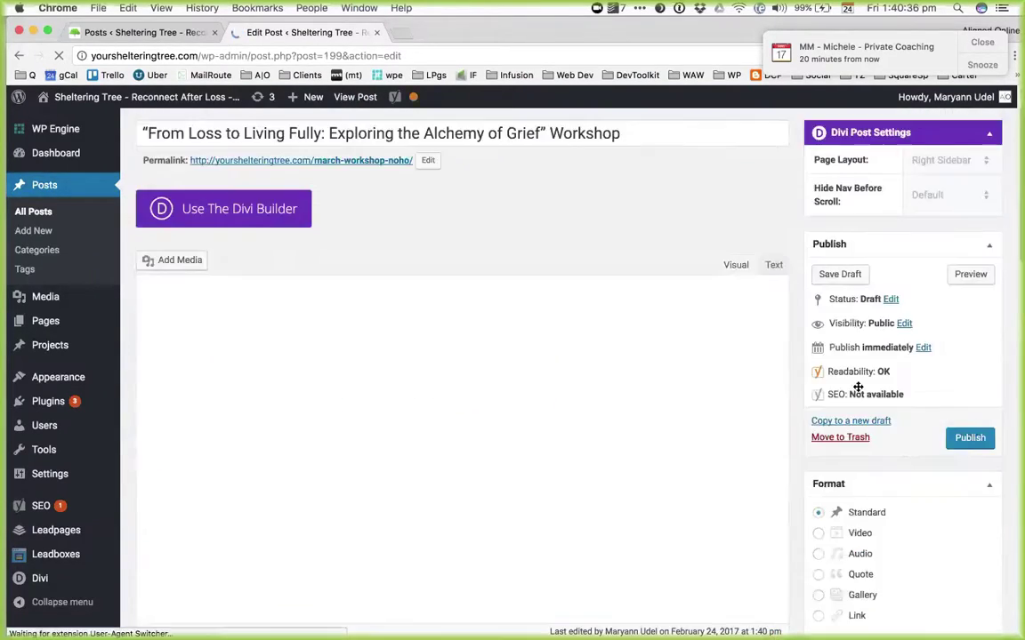
- Remove the post from the News category and add it to Featured
scroll(907, 507, "down", 2)
scroll(907, 507, "down", 5)
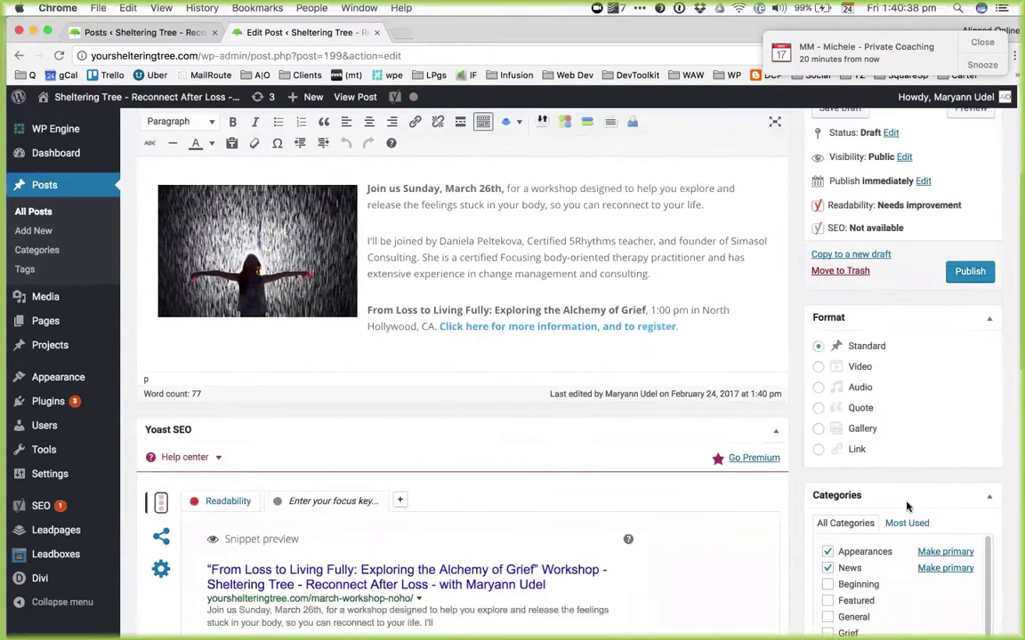
scroll(841, 514, "down", 1)
scroll(841, 524, "up", 2)
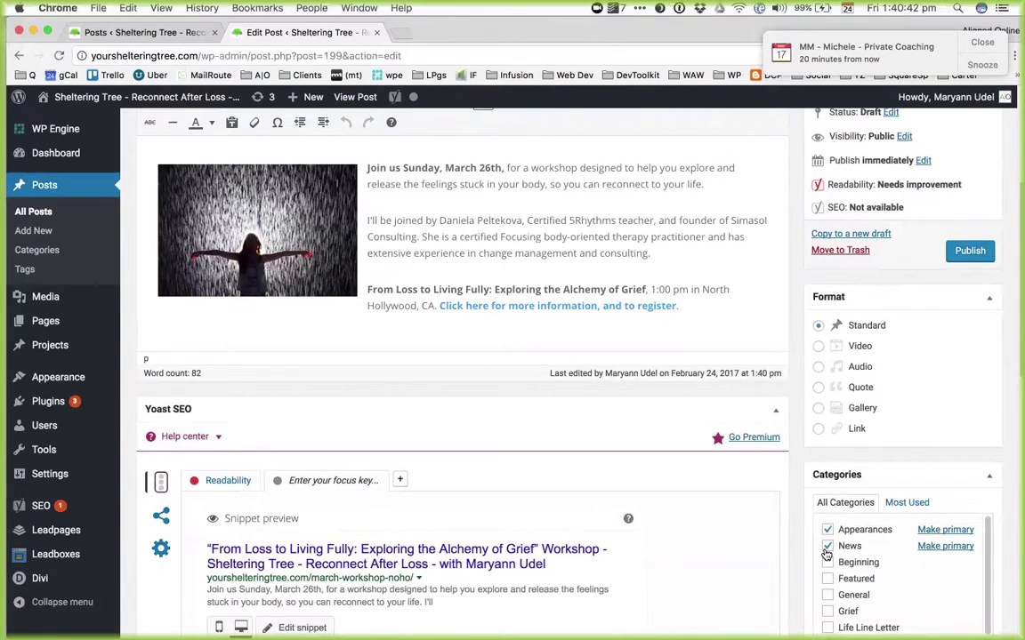
left_click(828, 547)
scroll(952, 589, "down", 2)
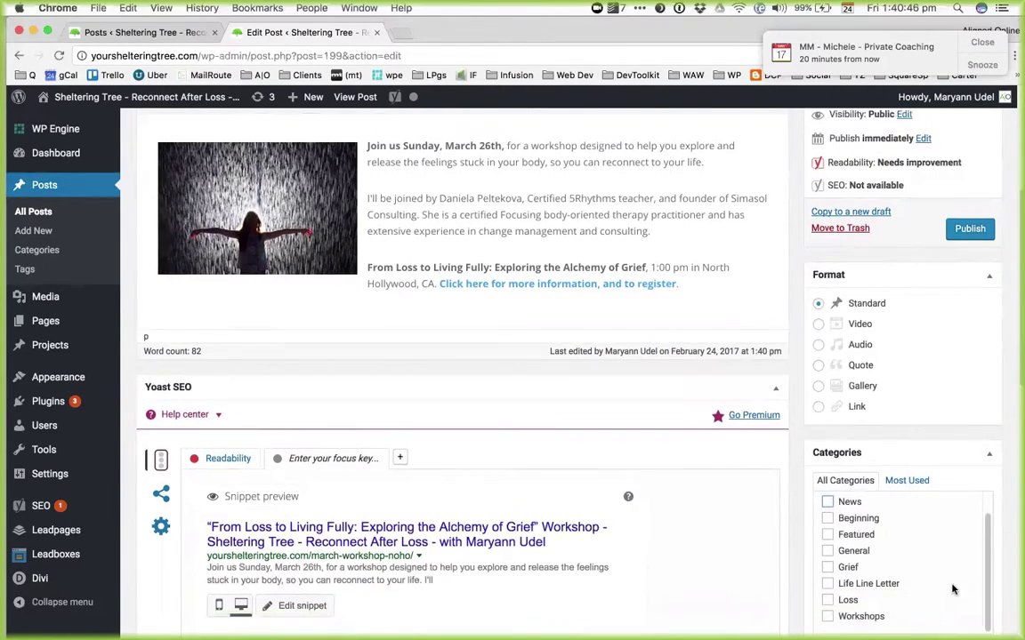
left_click(828, 531)
- Add the post to the Workshops category and remove it from Appearances
scroll(938, 540, "up", 3)
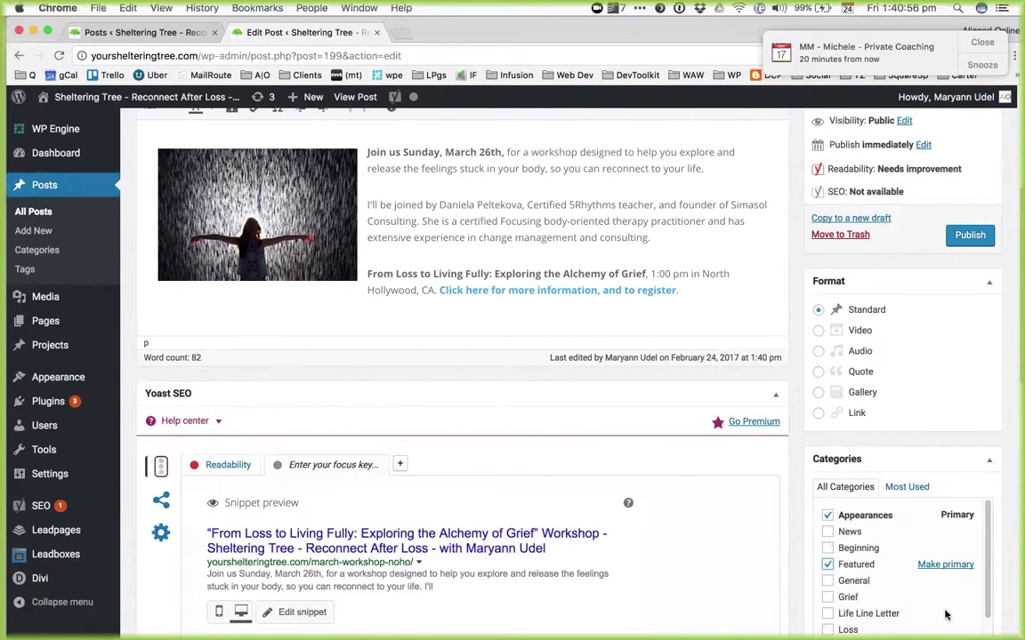
scroll(946, 613, "down", 4)
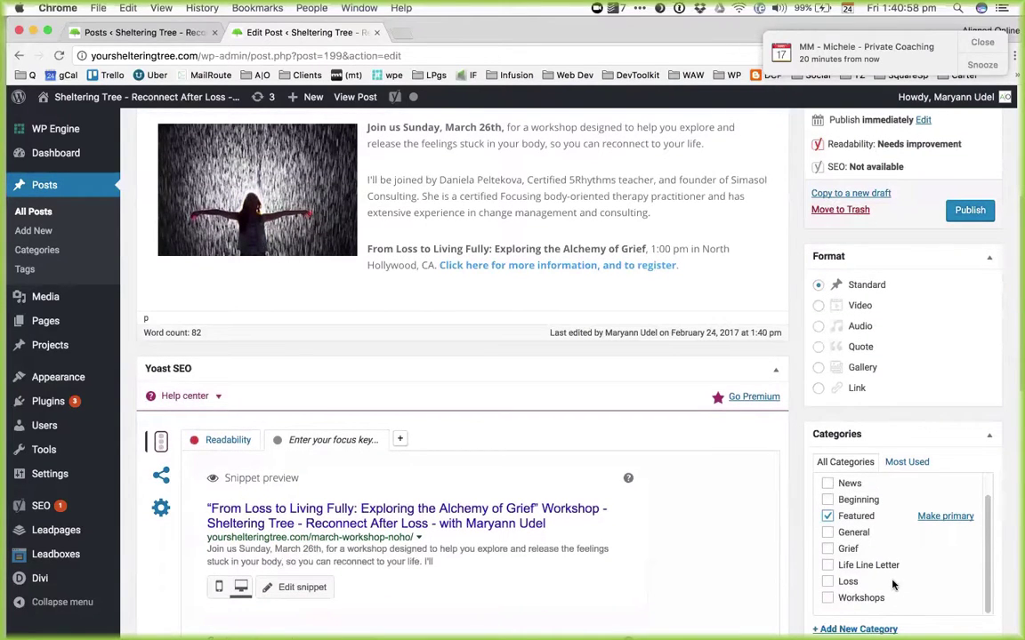
left_click(827, 598)
scroll(929, 562, "up", 3)
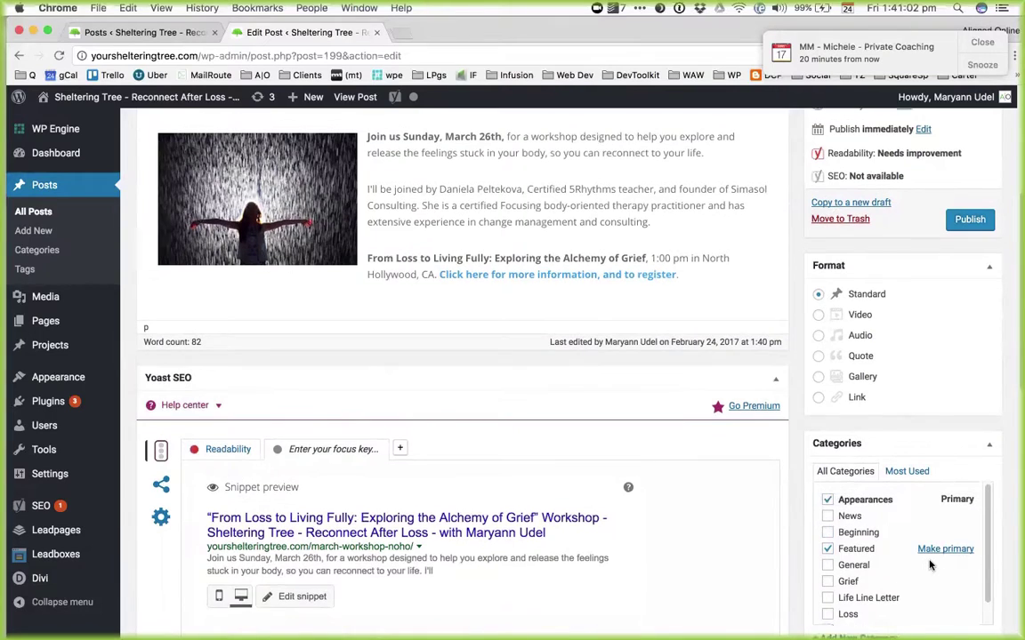
scroll(929, 565, "down", 5)
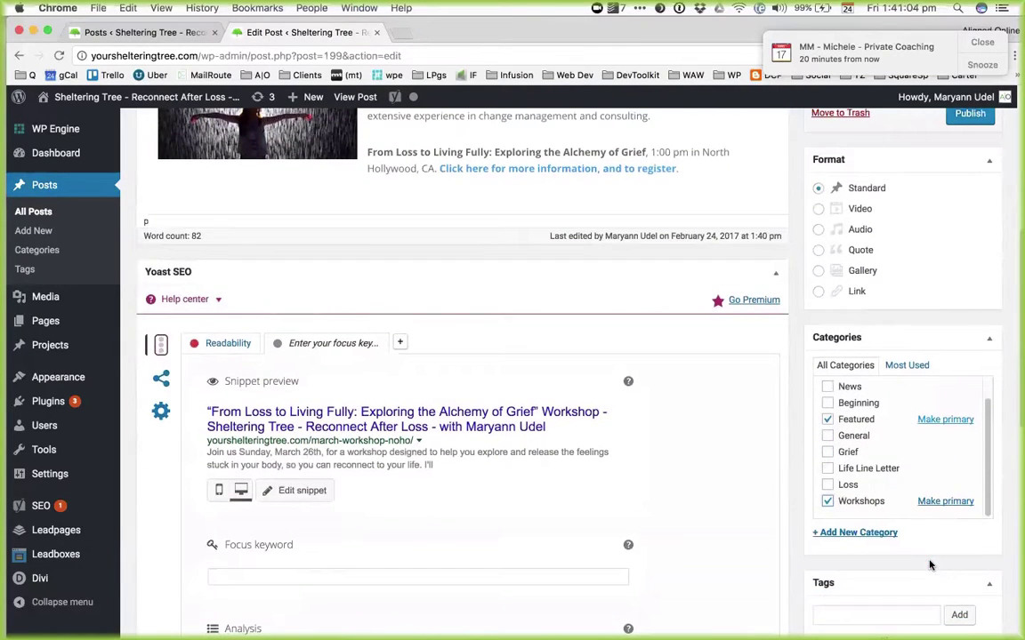
scroll(929, 564, "up", 3)
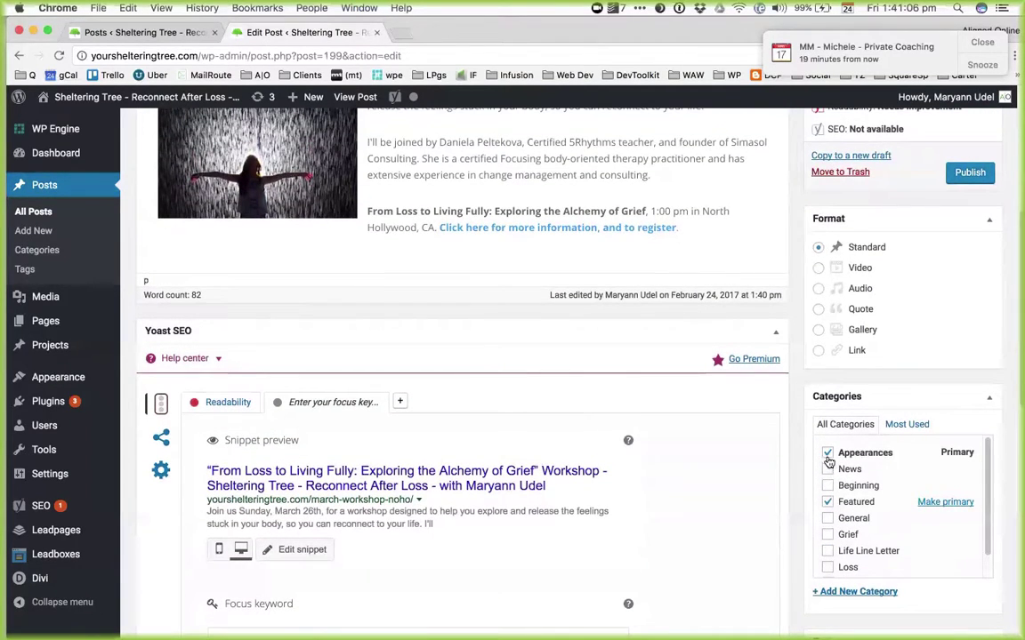
left_click(827, 457)
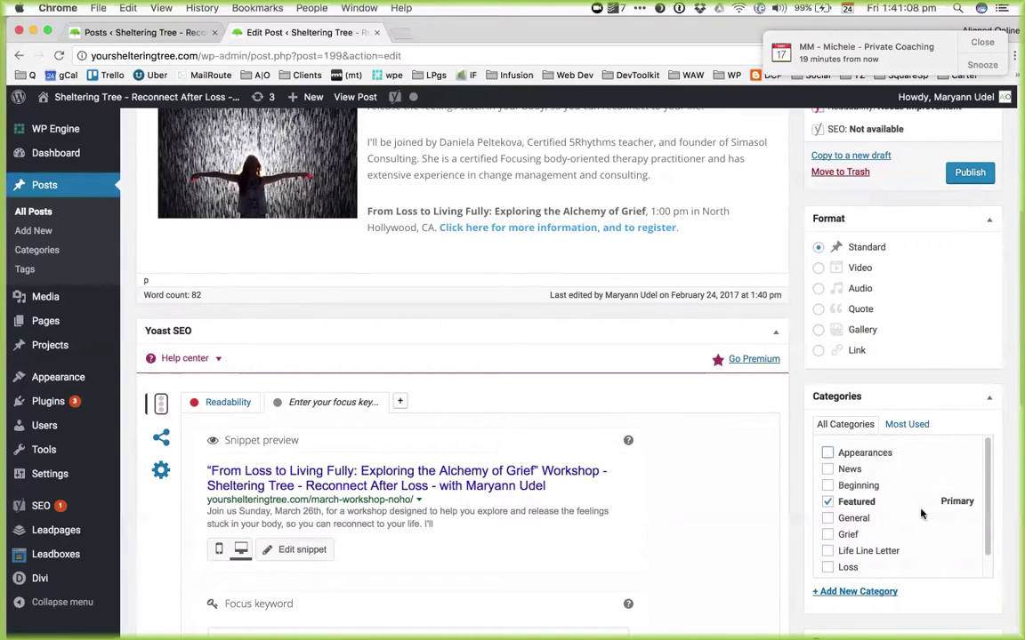
- Save the draft with its updated categories and dismiss the calendar reminder
scroll(898, 533, "down", 2)
scroll(898, 533, "down", 1)
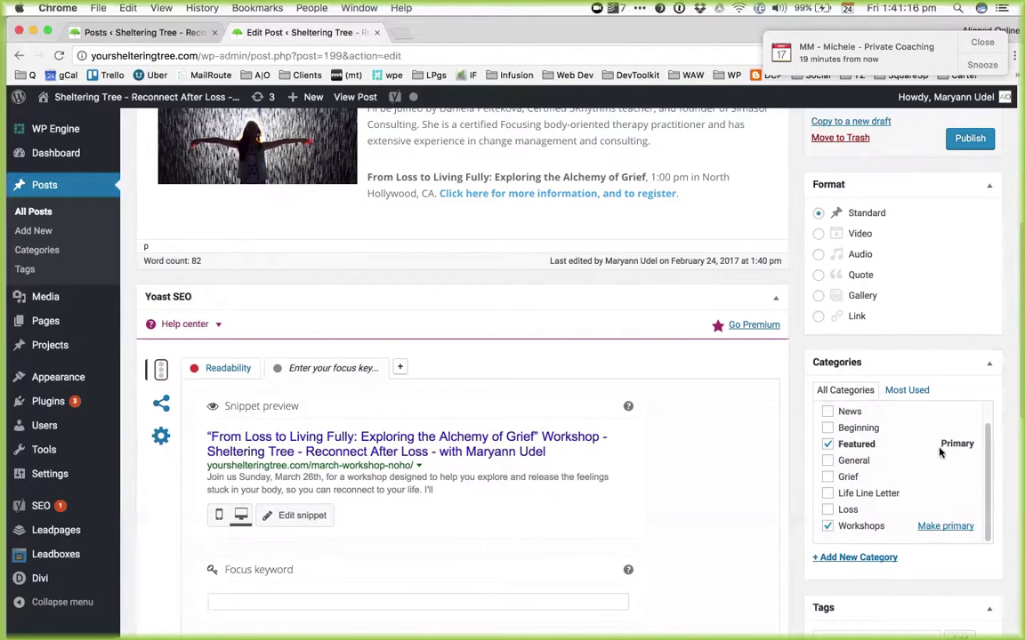
scroll(967, 236, "up", 5)
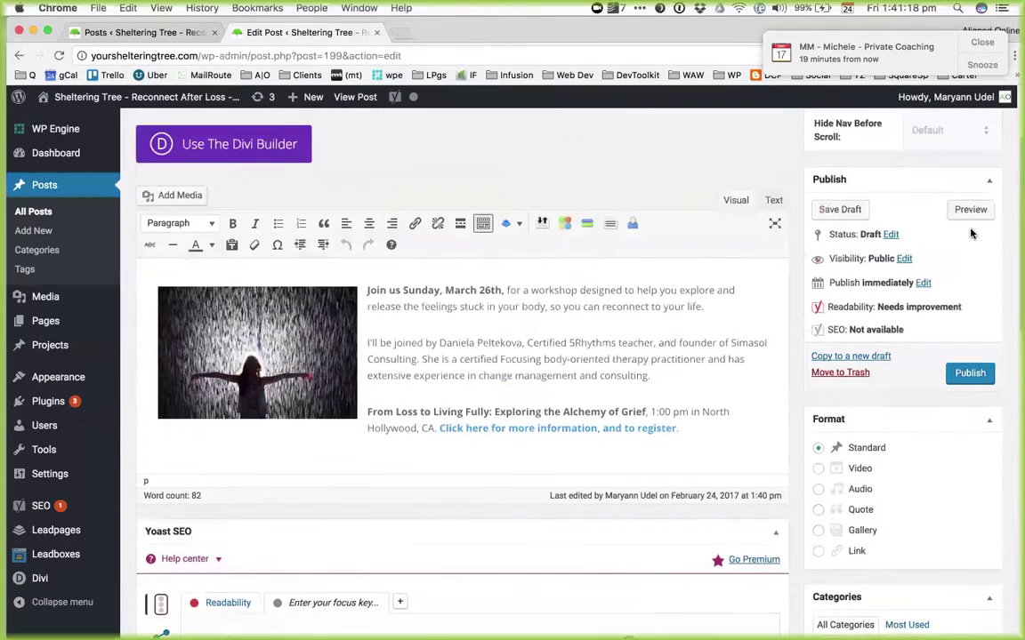
left_click(856, 265)
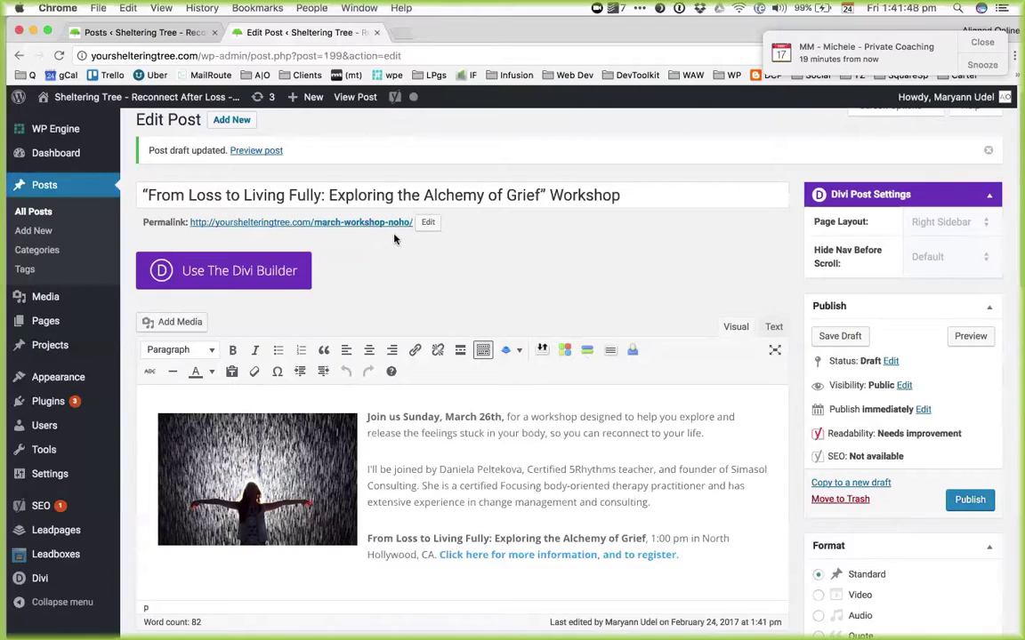
left_click(982, 42)
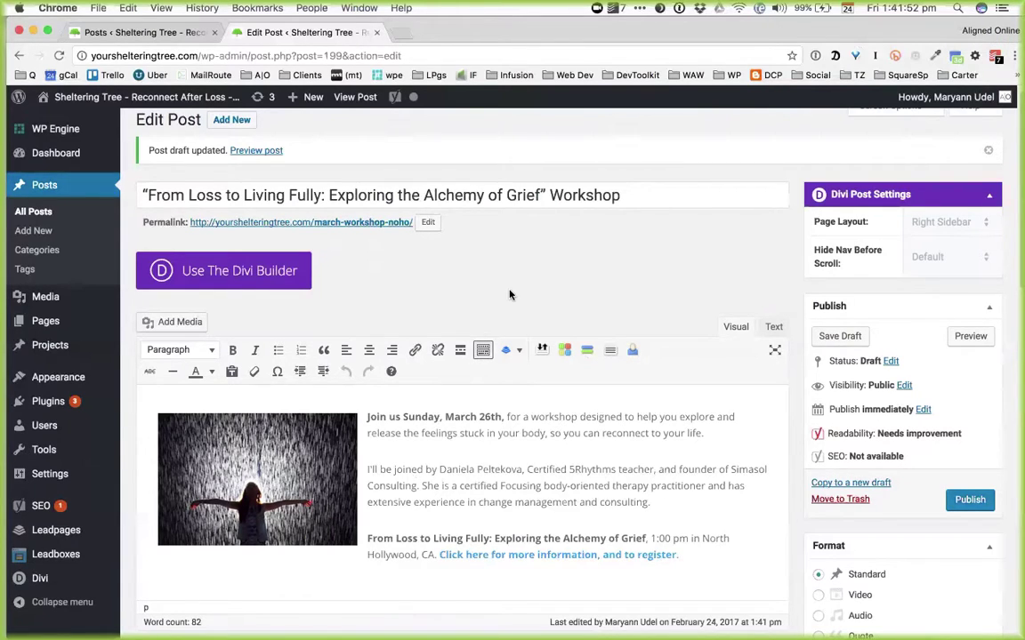